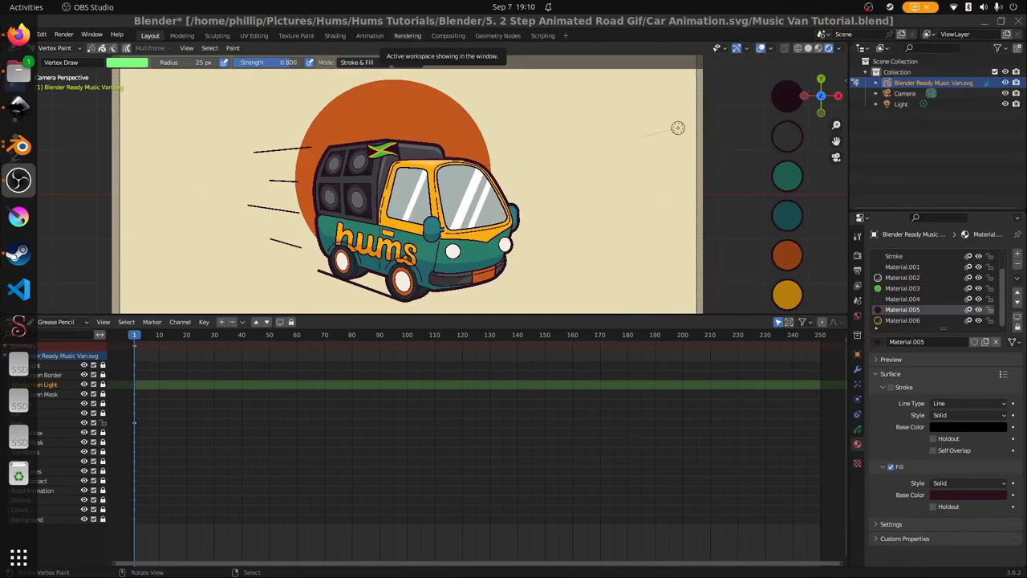
Step: Enlarge the 3D viewport and unlock all layers of the van's Grease Pencil object
{"action": "left_click_drag", "start_coordinate": [434, 315], "coordinate": [433, 463]}
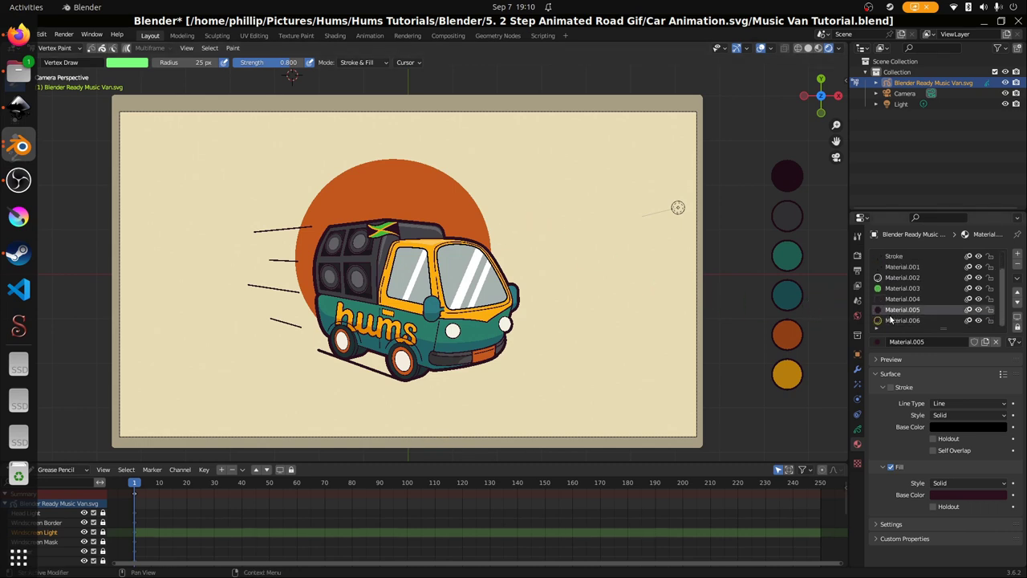
{"action": "left_click", "coordinate": [857, 430]}
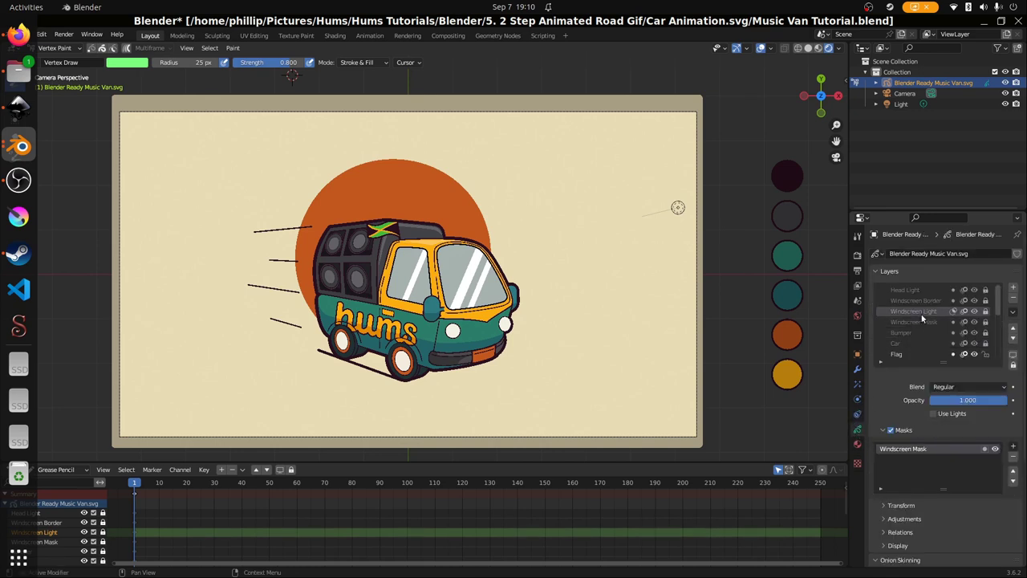
{"action": "left_click", "coordinate": [903, 290]}
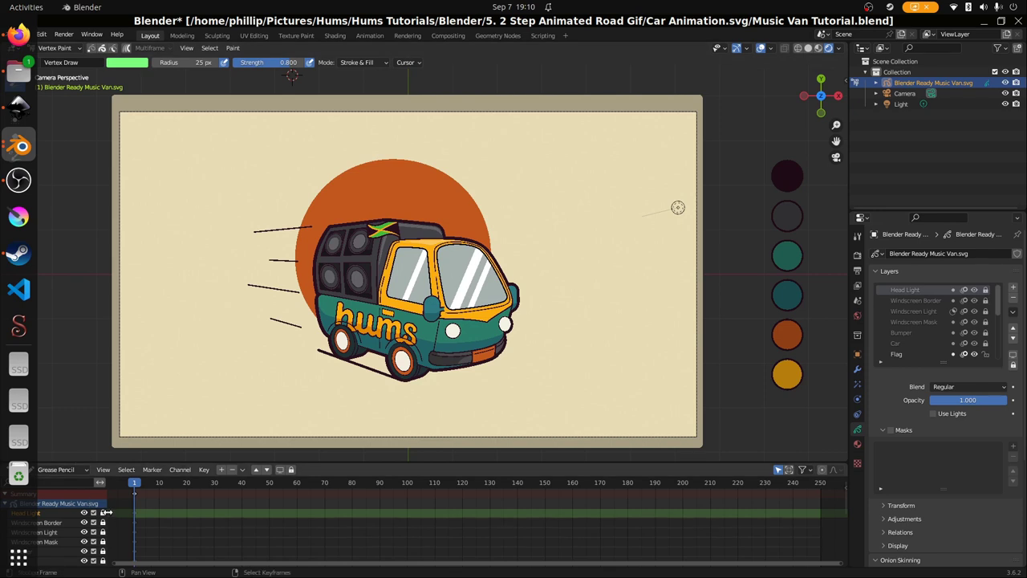
{"action": "key", "text": "a"}
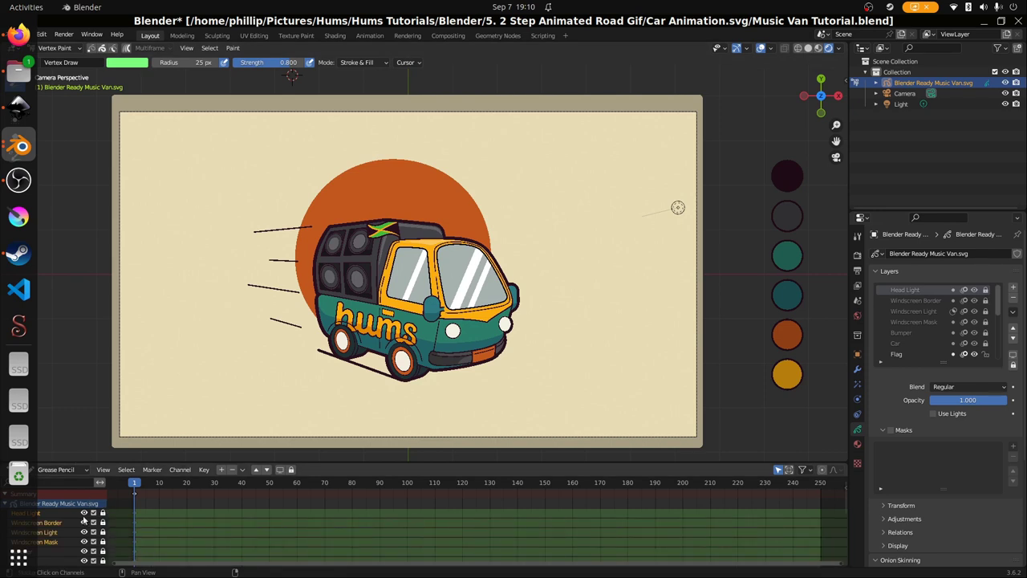
Step: Examine the van's Grease Pencil layers one by one, from Head Light down to Background
{"action": "left_click", "coordinate": [933, 314]}
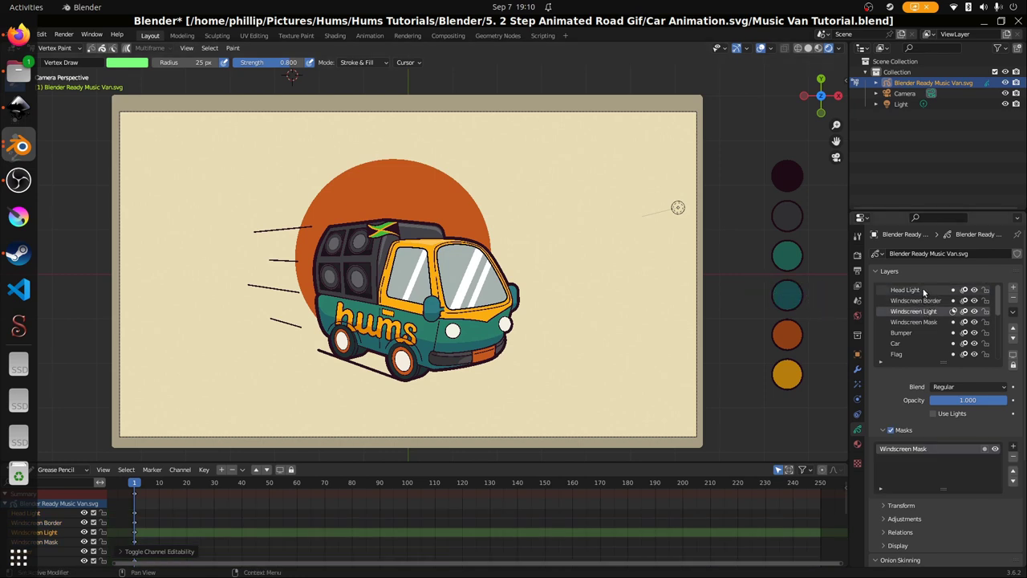
{"action": "left_click", "coordinate": [924, 292]}
{"action": "left_click", "coordinate": [915, 301]}
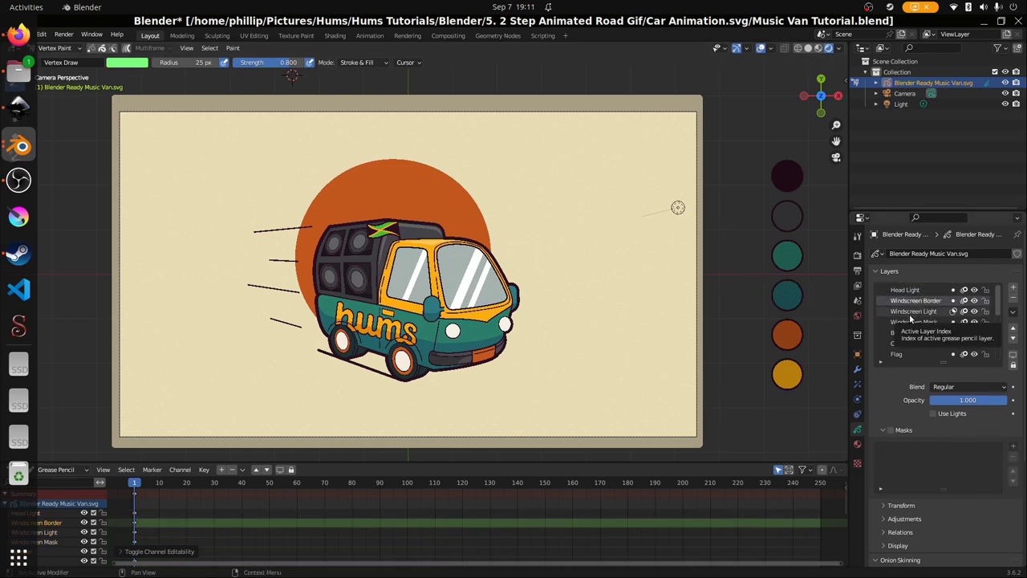
{"action": "left_click", "coordinate": [909, 314]}
{"action": "left_click", "coordinate": [906, 322]}
{"action": "scroll", "coordinate": [904, 325], "scroll_direction": "down", "scroll_amount": 1}
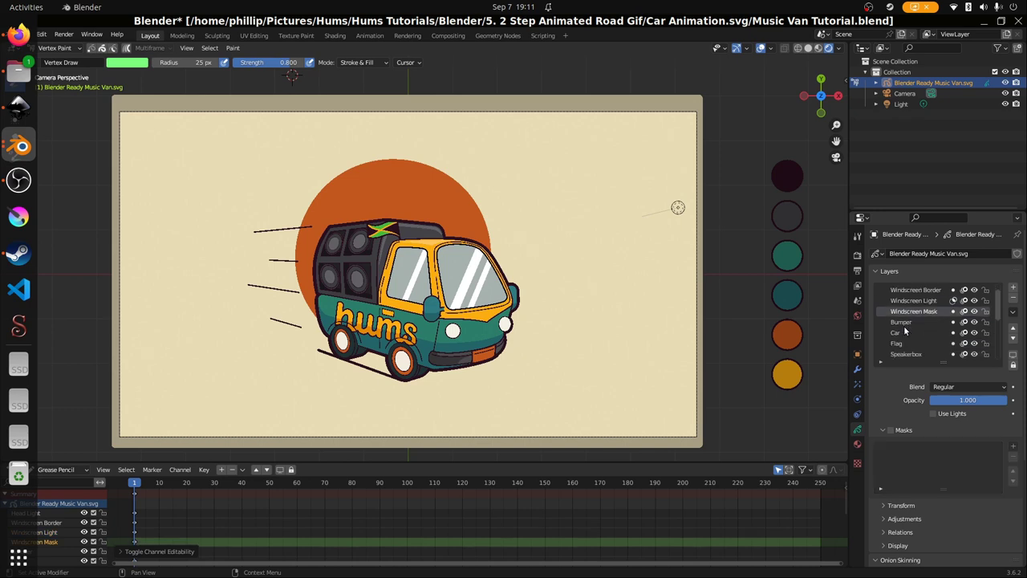
{"action": "left_click", "coordinate": [903, 322]}
{"action": "left_click", "coordinate": [900, 332]}
{"action": "left_click", "coordinate": [901, 344]}
{"action": "left_click", "coordinate": [904, 354]}
{"action": "scroll", "coordinate": [906, 353], "scroll_direction": "down", "scroll_amount": 3}
{"action": "left_click", "coordinate": [919, 334]}
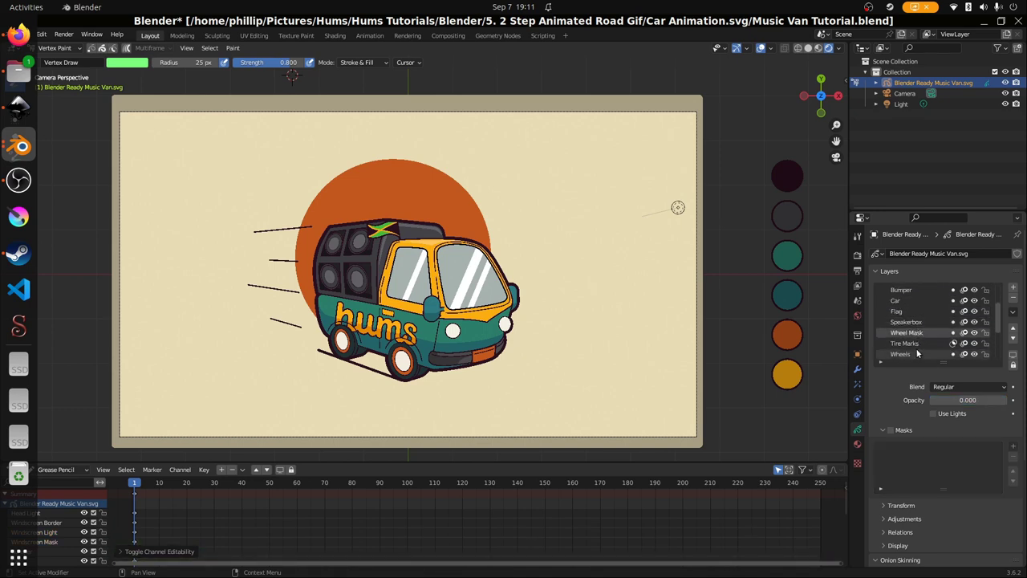
{"action": "left_click", "coordinate": [919, 354]}
{"action": "scroll", "coordinate": [914, 350], "scroll_direction": "down", "scroll_amount": 2}
{"action": "left_click", "coordinate": [912, 343]}
{"action": "left_click", "coordinate": [909, 354]}
{"action": "scroll", "coordinate": [912, 349], "scroll_direction": "down", "scroll_amount": 2}
{"action": "left_click", "coordinate": [913, 343]}
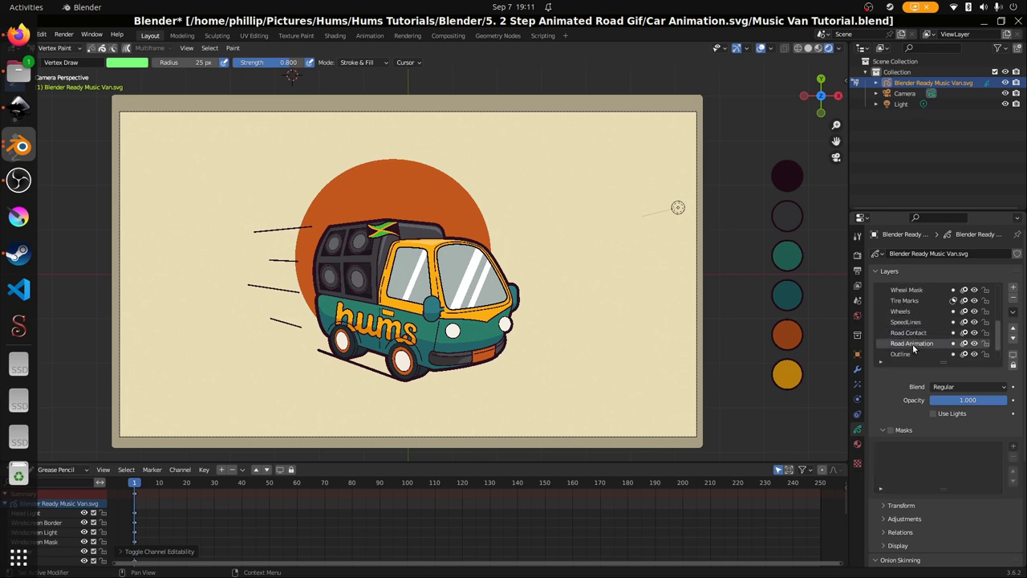
{"action": "left_click", "coordinate": [910, 354]}
{"action": "scroll", "coordinate": [909, 345], "scroll_direction": "down", "scroll_amount": 2}
{"action": "left_click", "coordinate": [908, 344]}
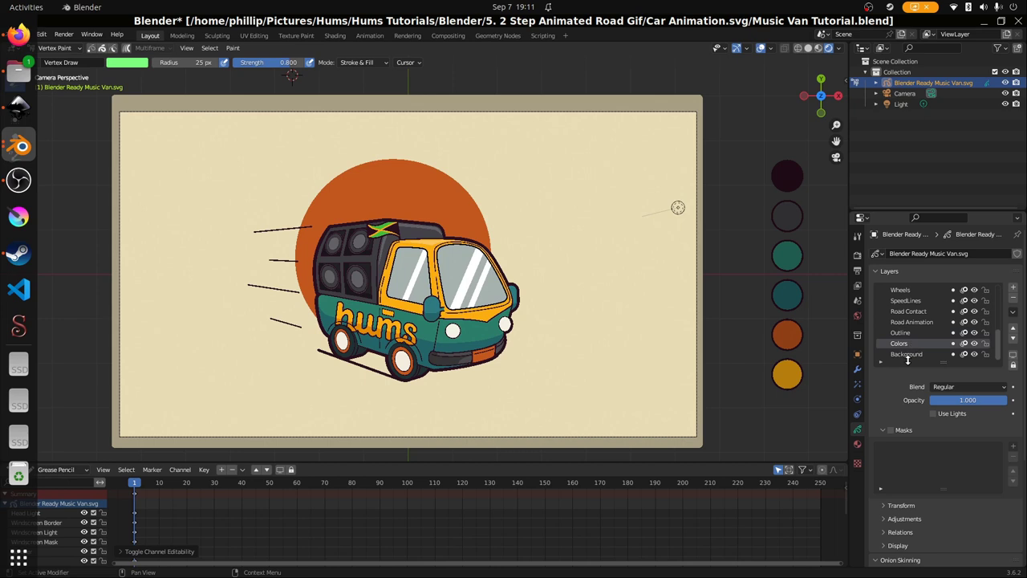
{"action": "left_click", "coordinate": [909, 354]}
{"action": "scroll", "coordinate": [892, 354], "scroll_direction": "up", "scroll_amount": 4}
{"action": "scroll", "coordinate": [892, 355], "scroll_direction": "up", "scroll_amount": 6}
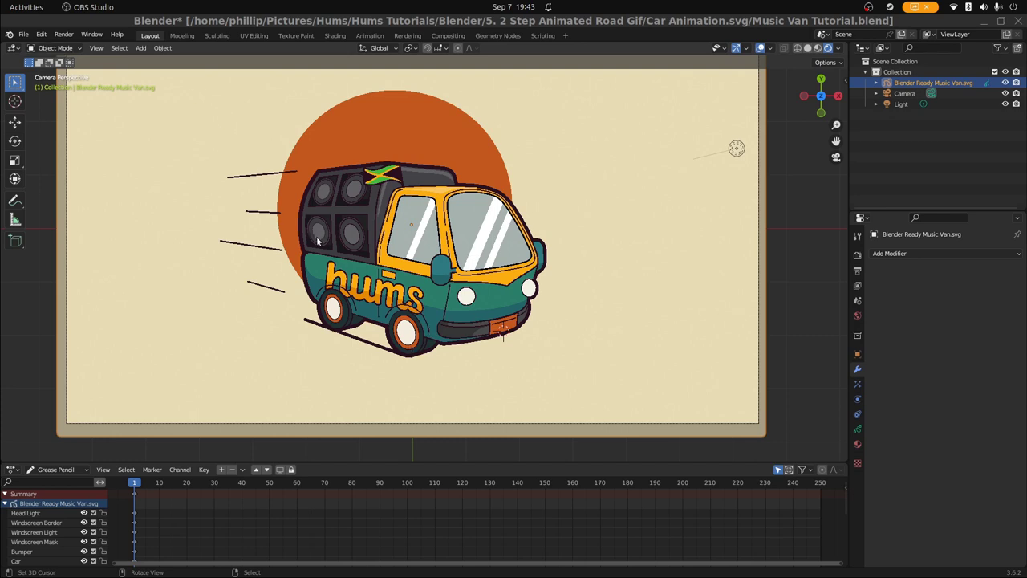
{"action": "key", "text": "shift+a"}
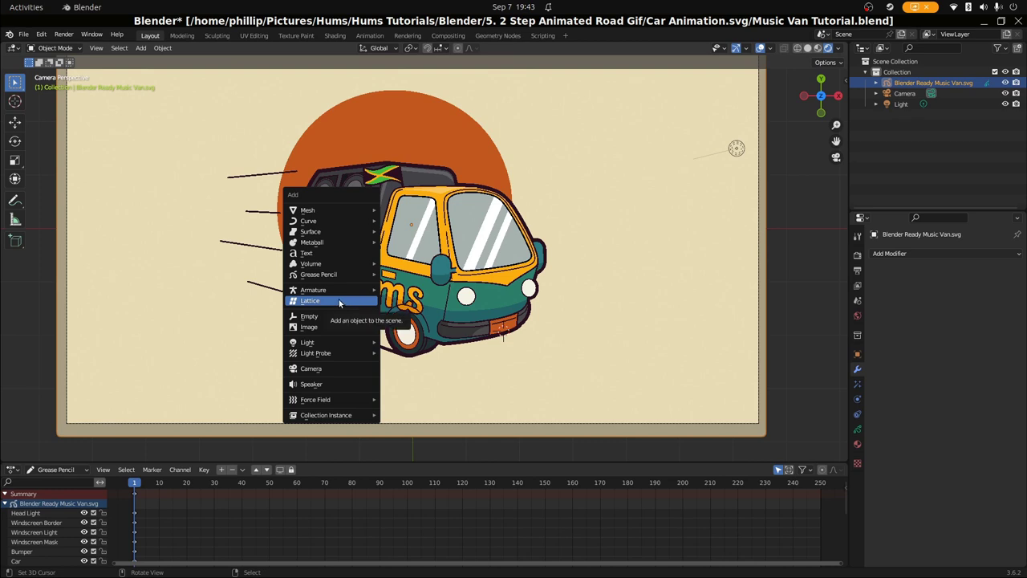
{"action": "mouse_move", "coordinate": [372, 318]}
{"action": "key", "text": "Escape"}
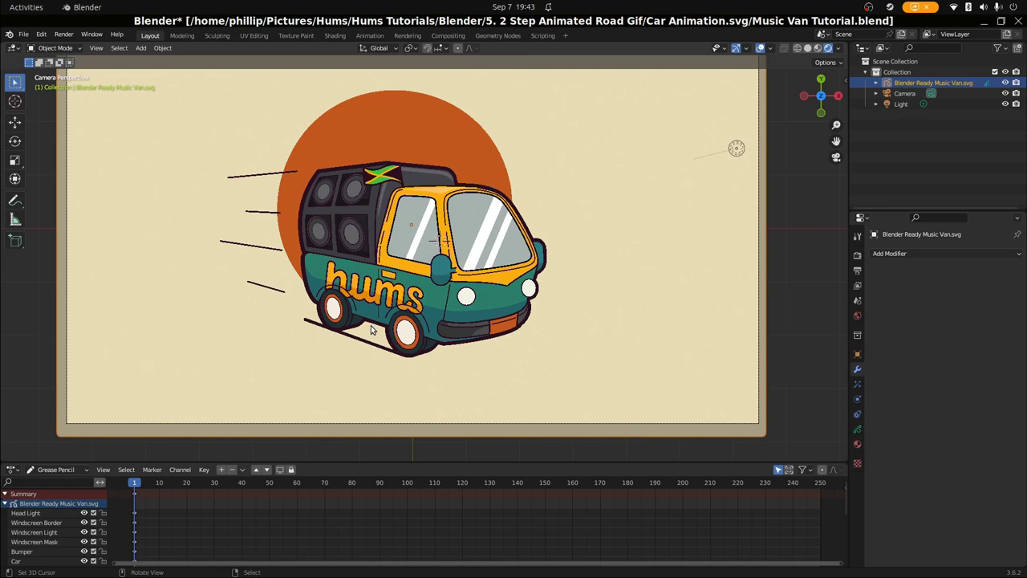
Step: Add a lattice between the van's wheels and stretch it along X to about twice its width
{"action": "key", "text": "shift+a"}
{"action": "left_click", "coordinate": [386, 340]}
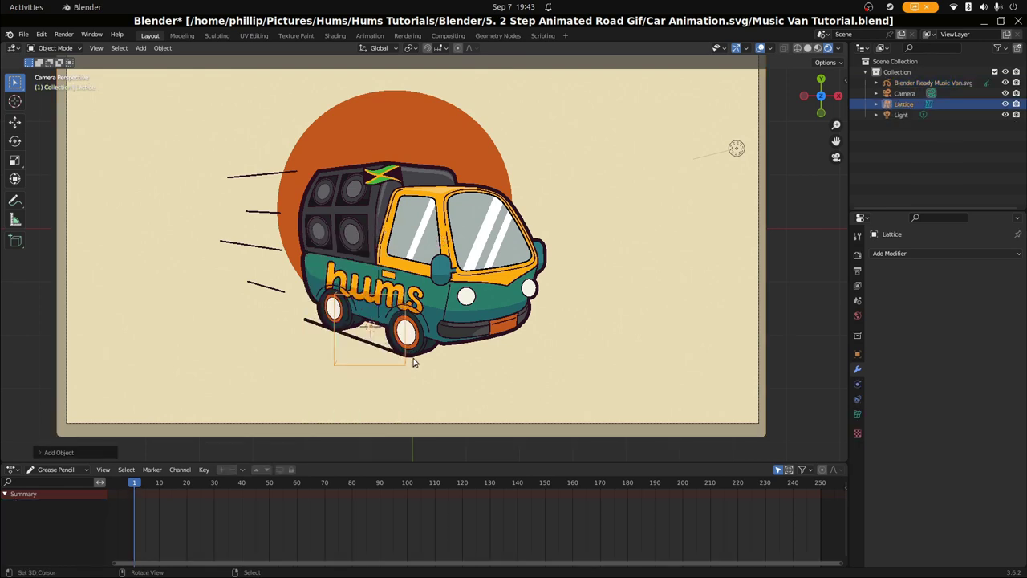
{"action": "key", "text": "s"}
{"action": "key", "text": "x"}
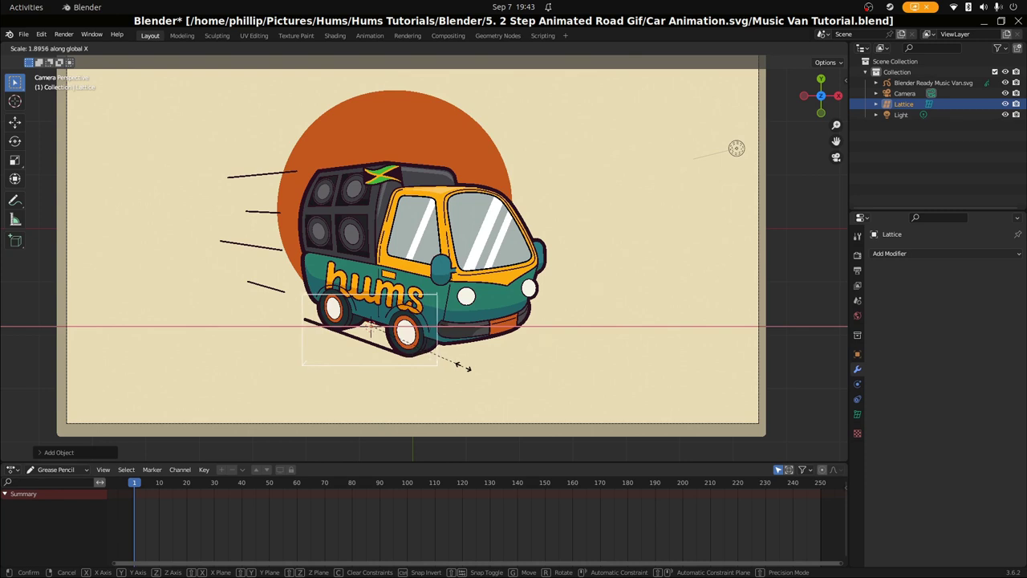
{"action": "left_click", "coordinate": [467, 368]}
Step: Move the lattice so that it frames both of the van's wheels
{"action": "key", "text": "g"}
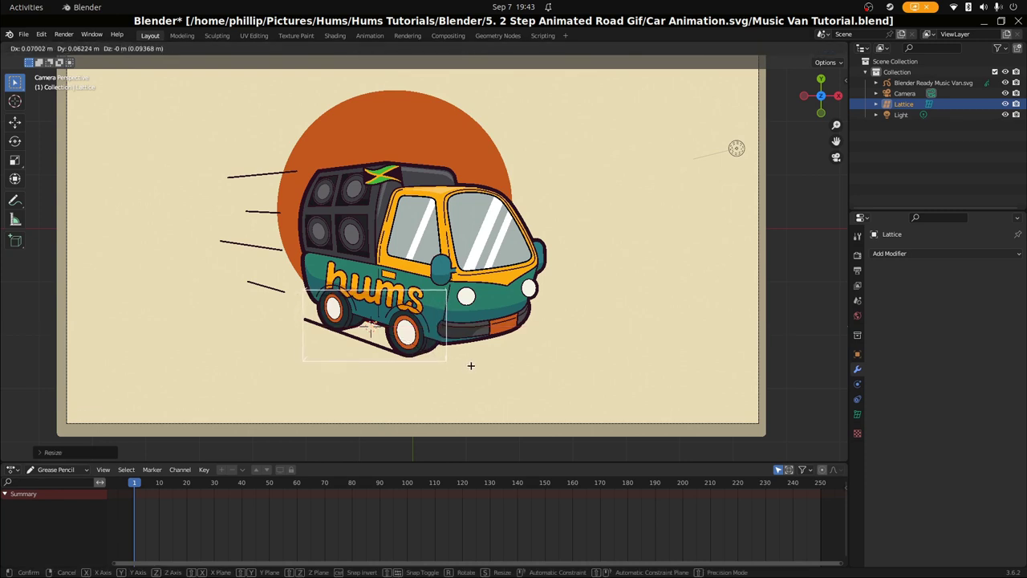
{"action": "left_click", "coordinate": [475, 365]}
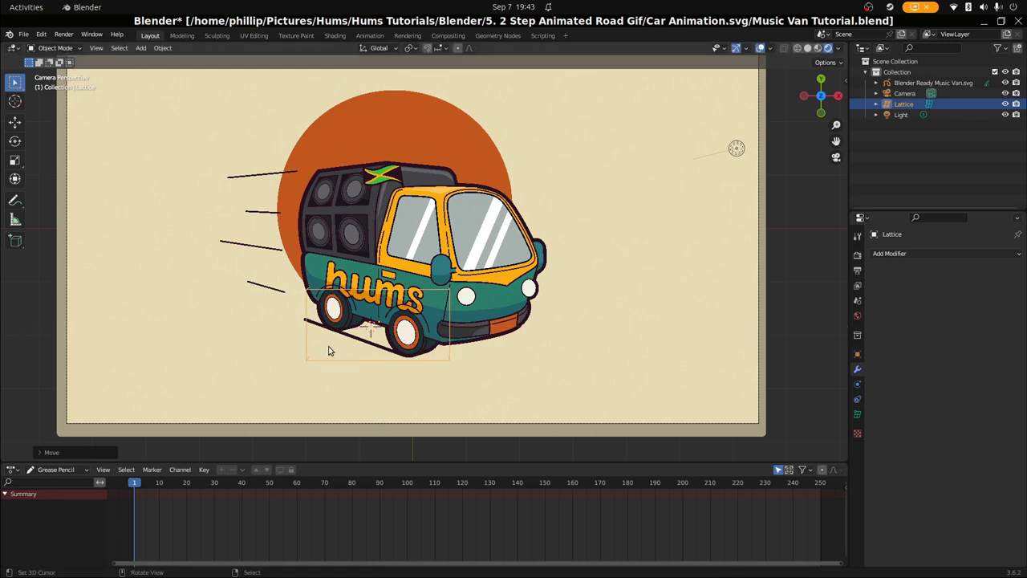
{"action": "key", "text": "g"}
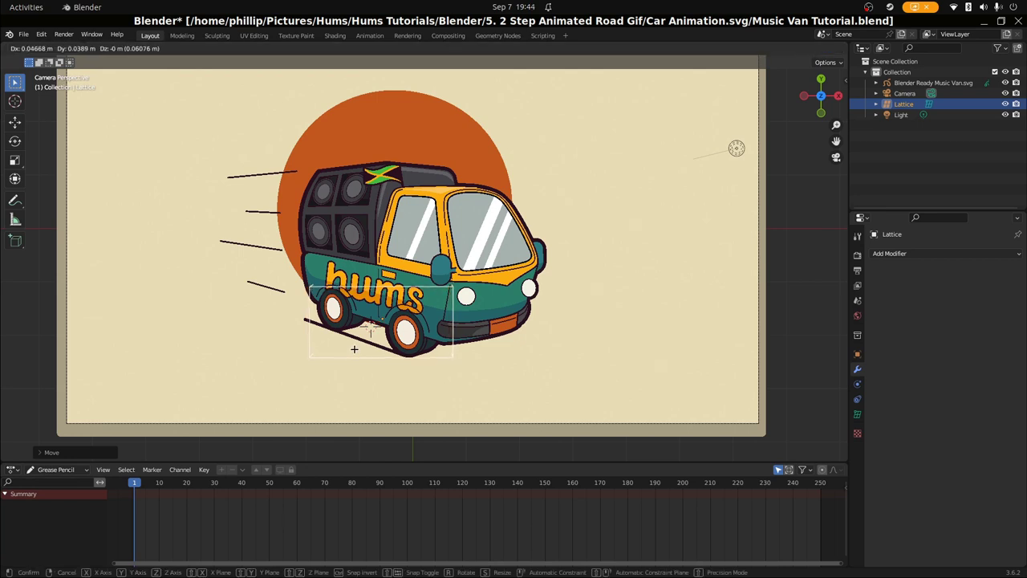
{"action": "key", "text": "Escape"}
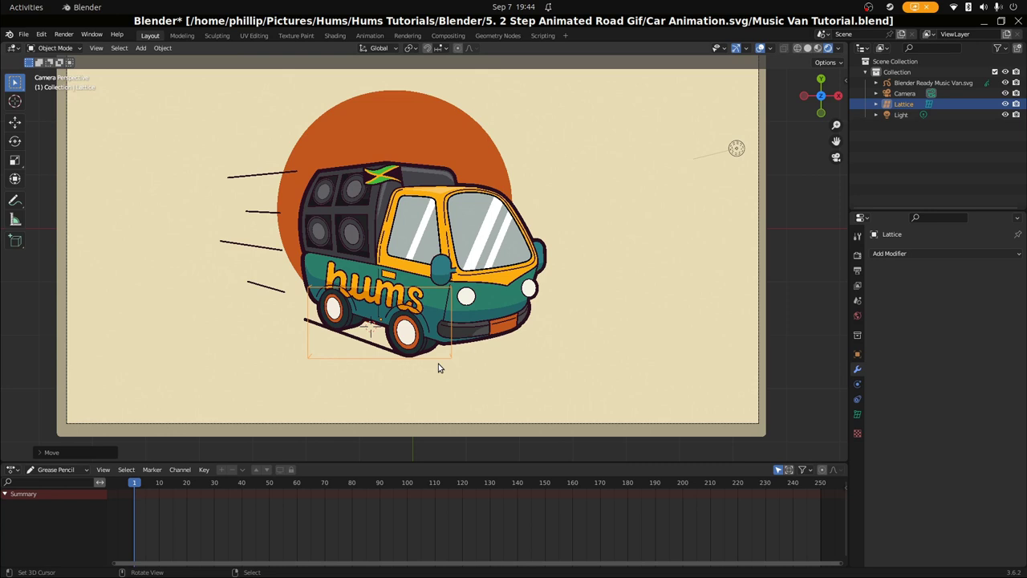
Step: Flatten the lattice along Z to about a quarter of its depth around the van artwork
{"action": "middle_click_drag", "start_coordinate": [438, 364], "coordinate": [424, 264]}
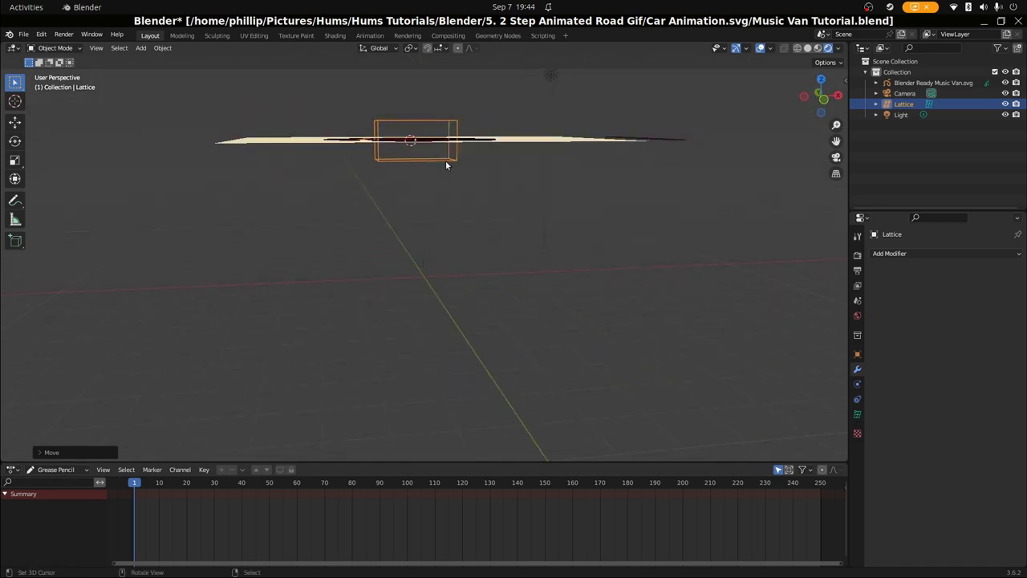
{"action": "key", "text": "s"}
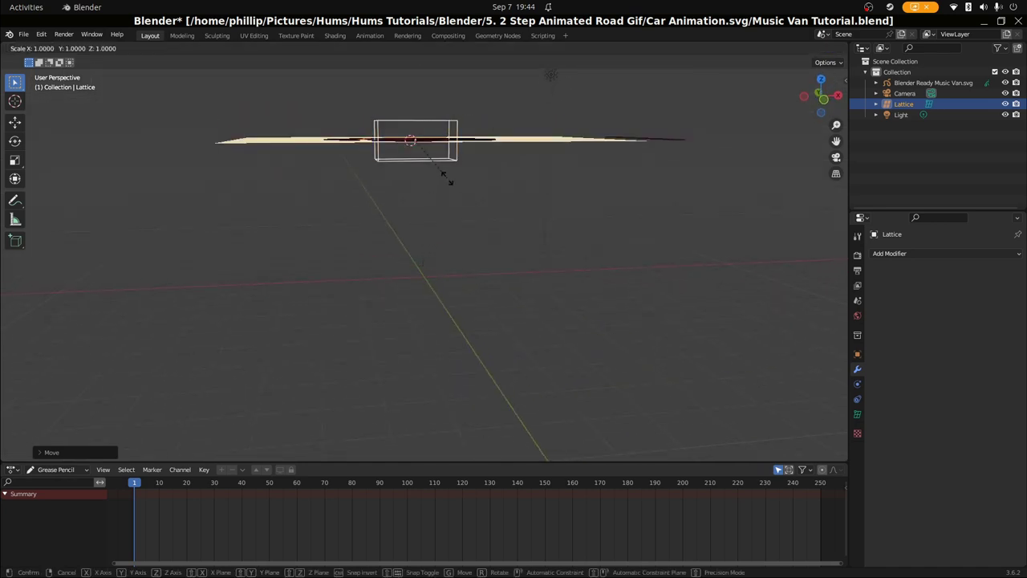
{"action": "key", "text": "z"}
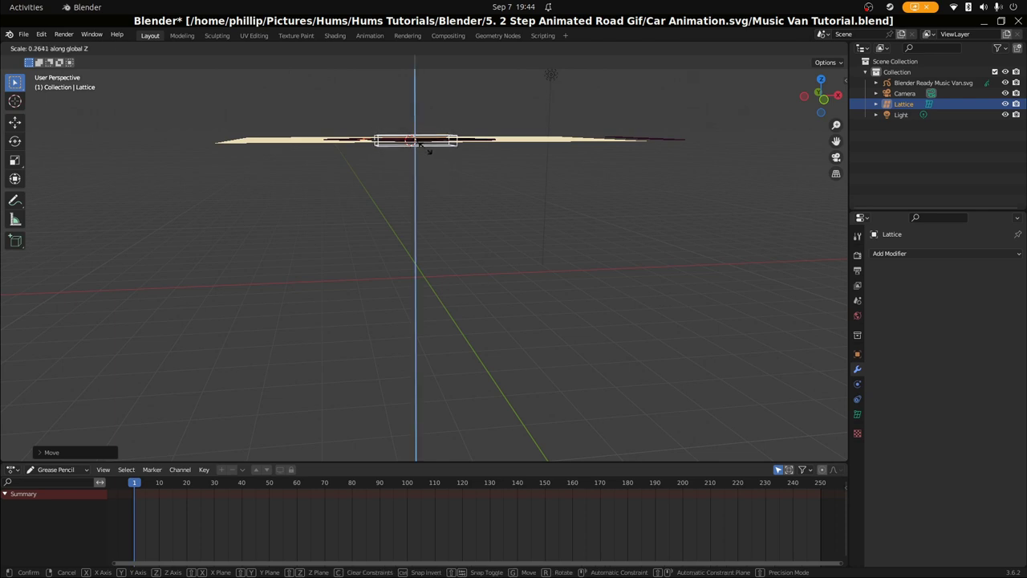
{"action": "left_click", "coordinate": [424, 152]}
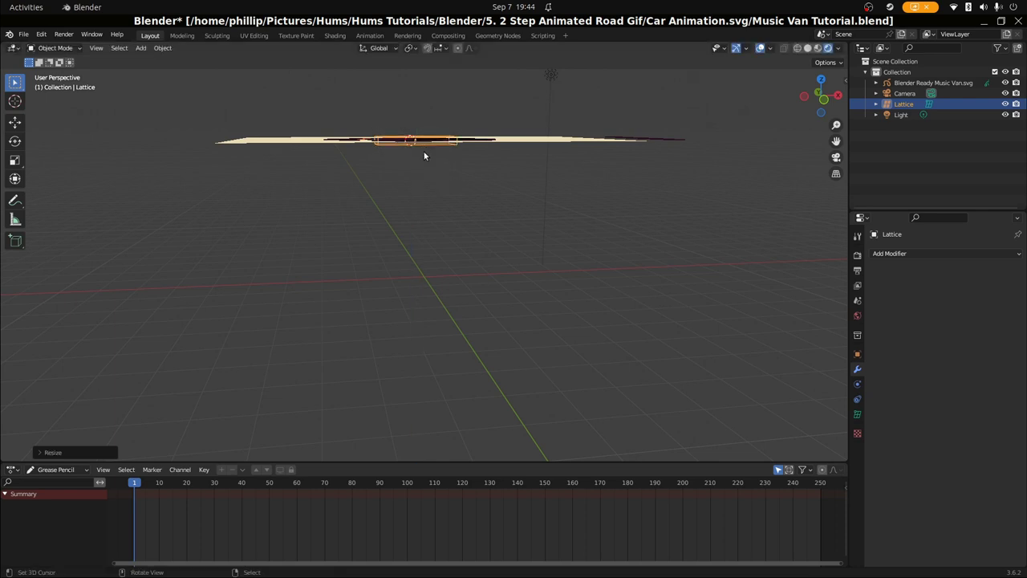
Step: Return to the camera view and nudge the lattice slightly down along Y to cover the bottom of the front wheel
{"action": "key", "text": "KP_0"}
{"action": "scroll", "coordinate": [424, 173], "scroll_direction": "up", "scroll_amount": 5}
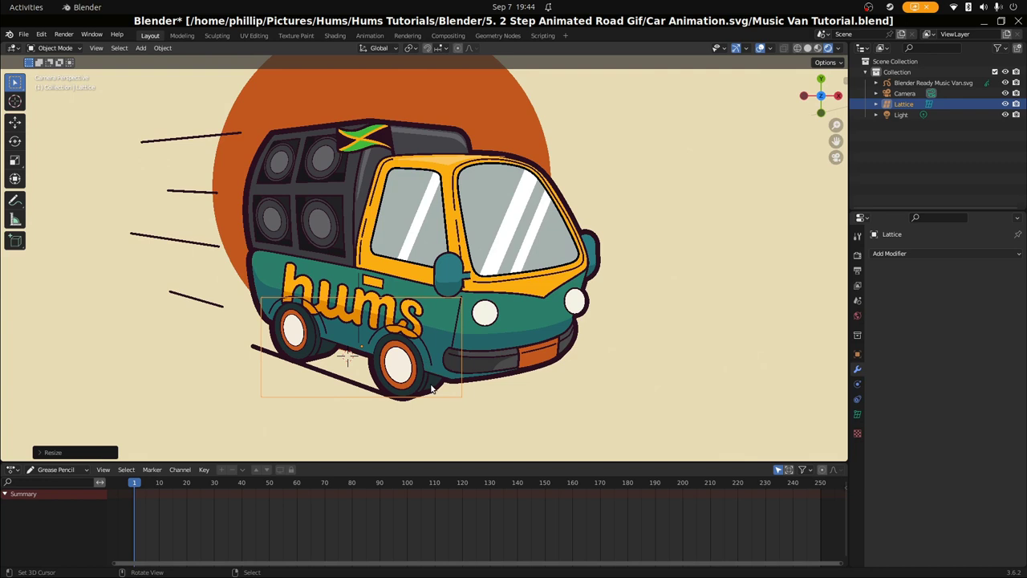
{"action": "key", "text": "g"}
{"action": "key", "text": "y"}
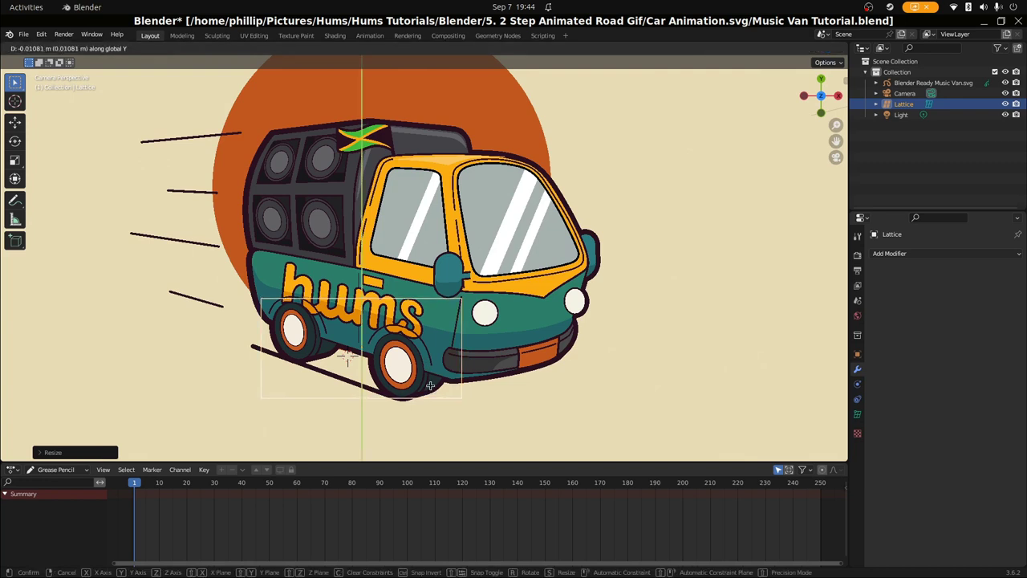
{"action": "left_click", "coordinate": [432, 392]}
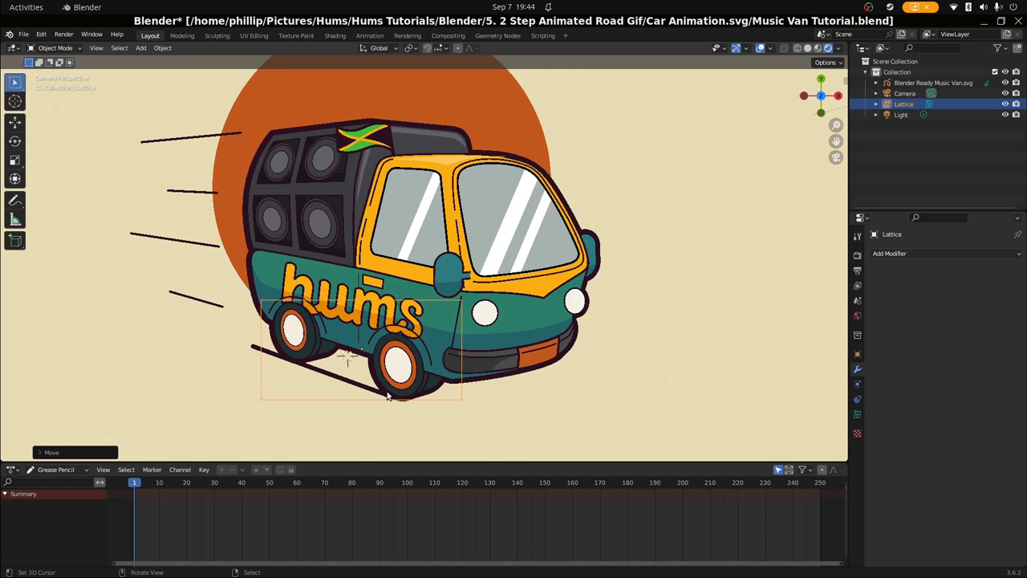
Step: Add two shape keys to the lattice, a base and a deformation key, and make the second one active
{"action": "left_click", "coordinate": [856, 415]}
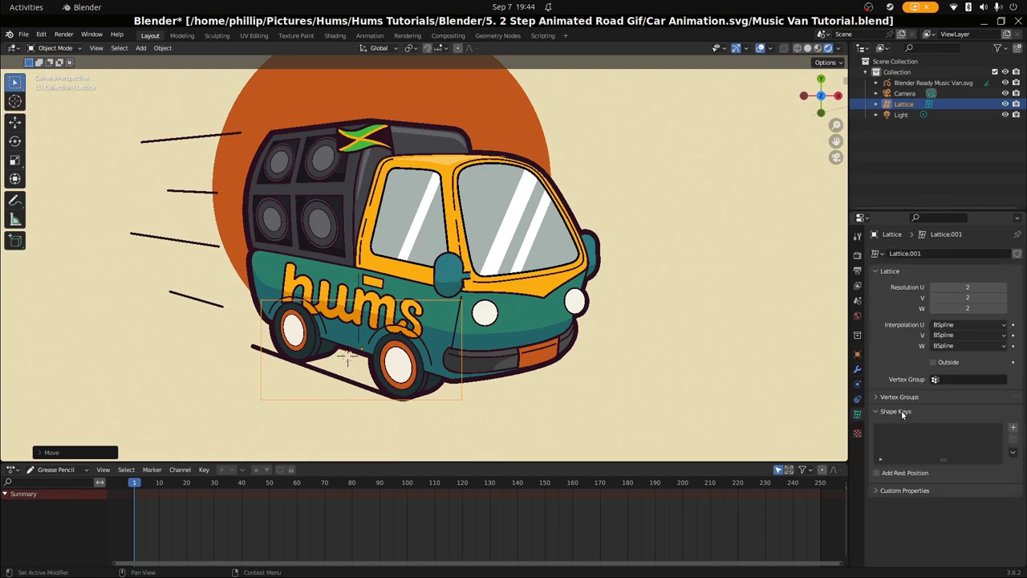
{"action": "left_click", "coordinate": [876, 411]}
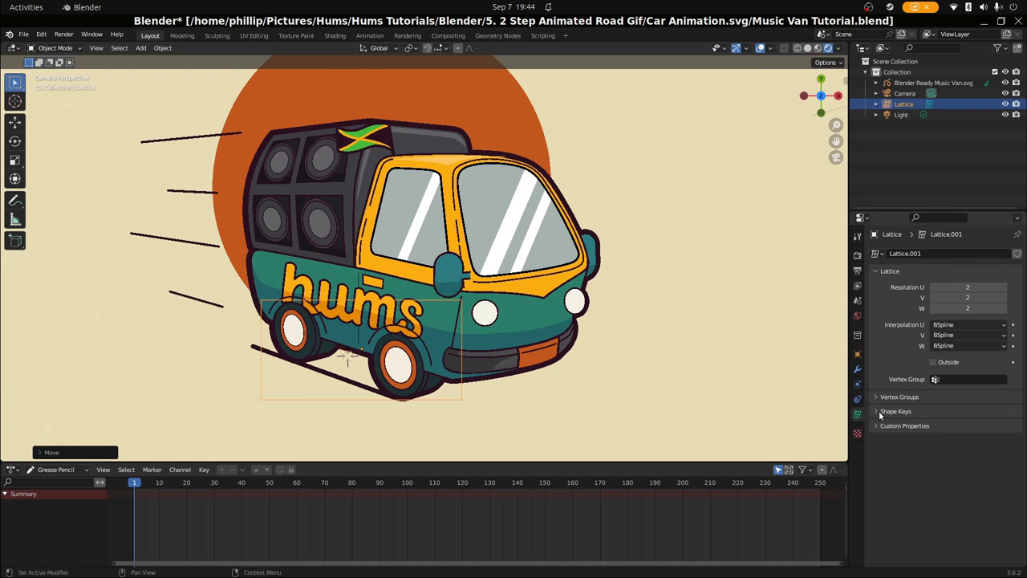
{"action": "left_click", "coordinate": [878, 411]}
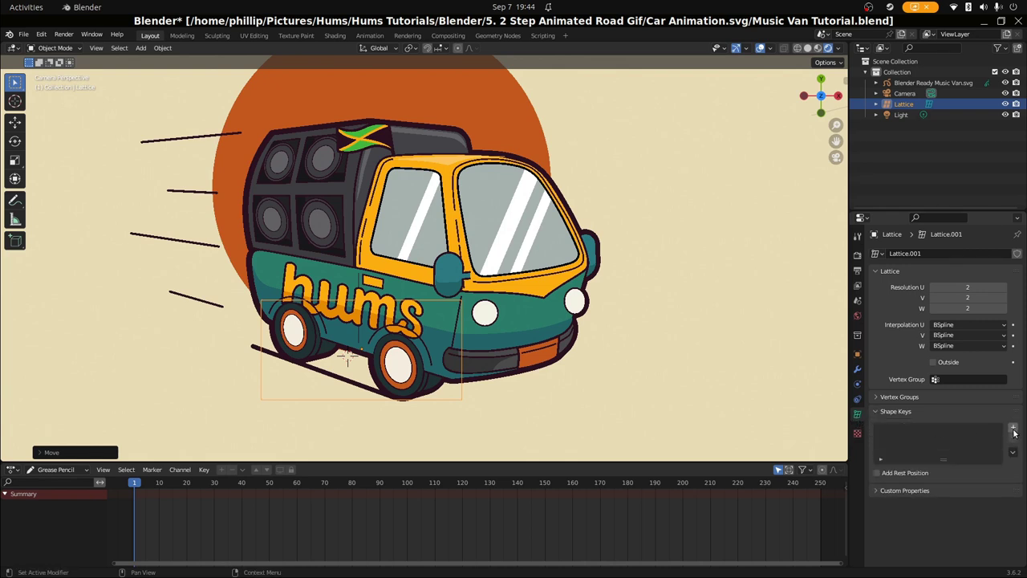
{"action": "left_click", "coordinate": [1012, 427]}
{"action": "left_click", "coordinate": [1013, 427]}
{"action": "left_click", "coordinate": [896, 430]}
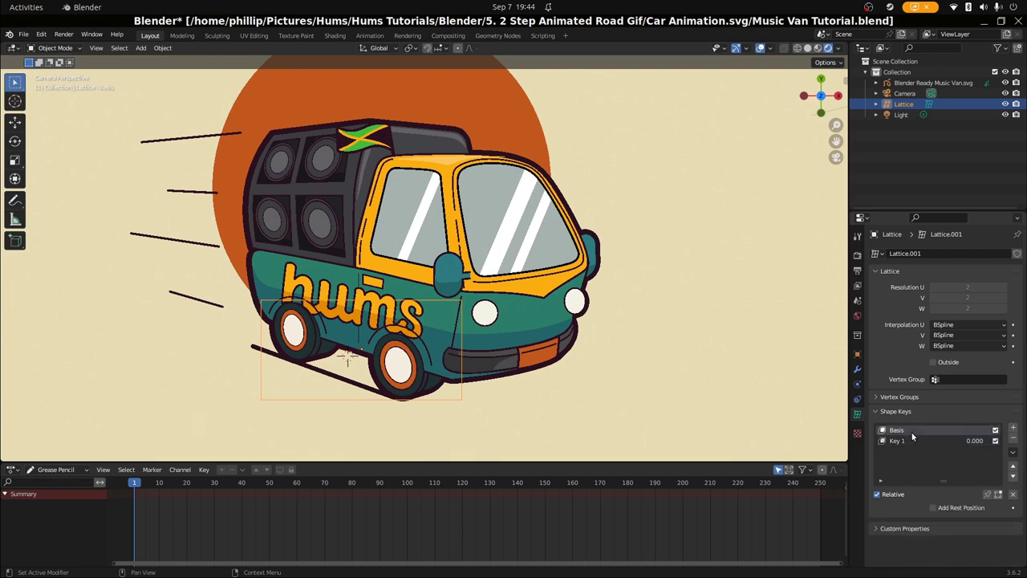
{"action": "left_click", "coordinate": [899, 441]}
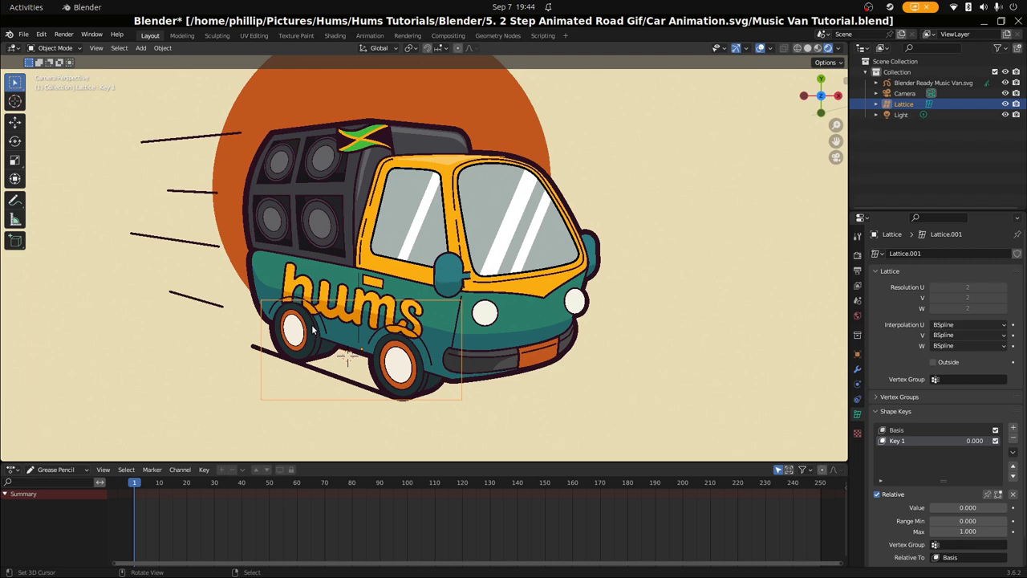
Step: Edit the lattice's deformation key, moving its upper corner points down about 0.12 m along Y
{"action": "key", "text": "Tab"}
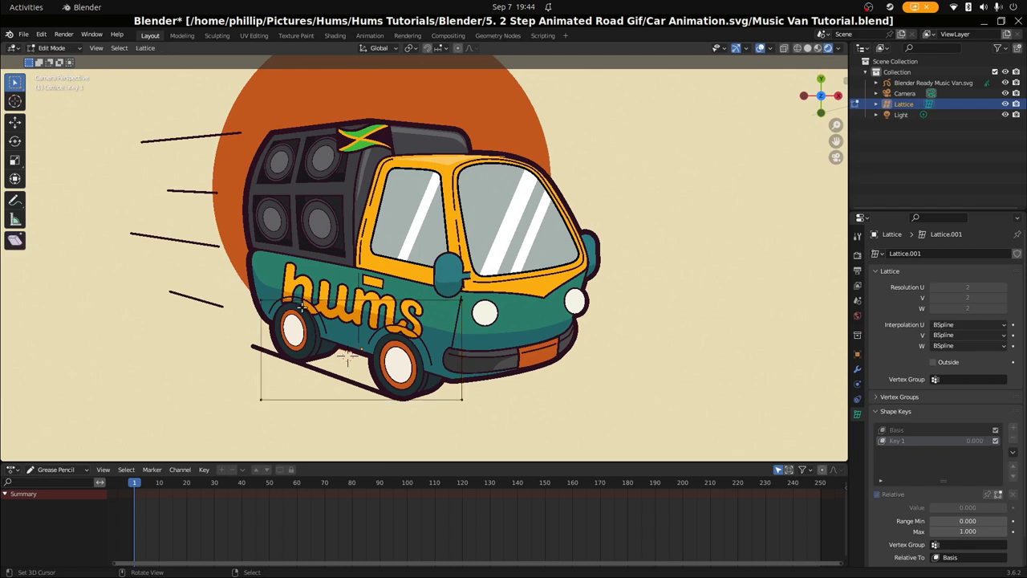
{"action": "key", "text": "shift+z"}
{"action": "middle_click_drag", "start_coordinate": [302, 306], "coordinate": [235, 323]}
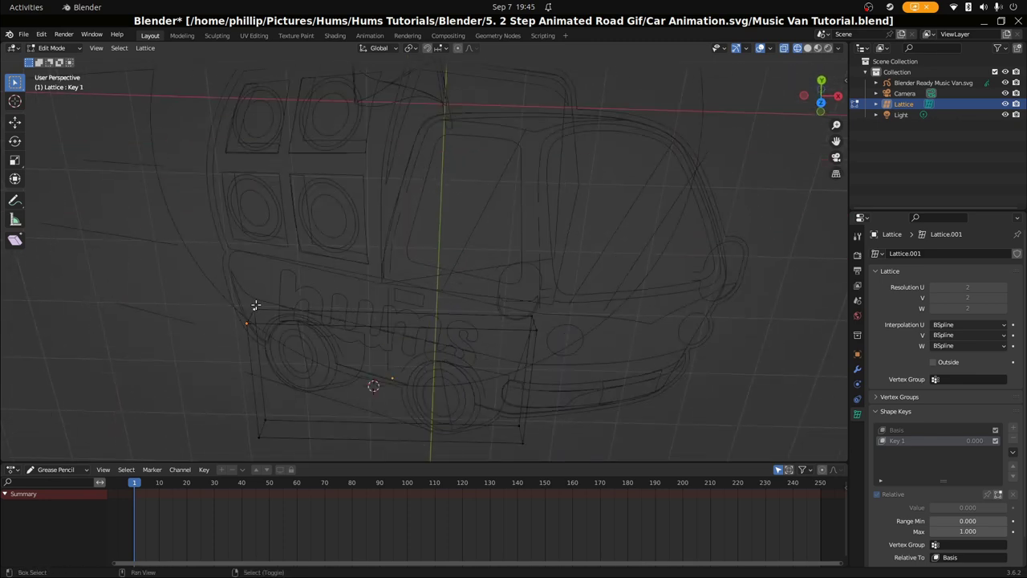
{"action": "left_click", "coordinate": [536, 330], "text": "shift"}
{"action": "key", "text": "KP_0"}
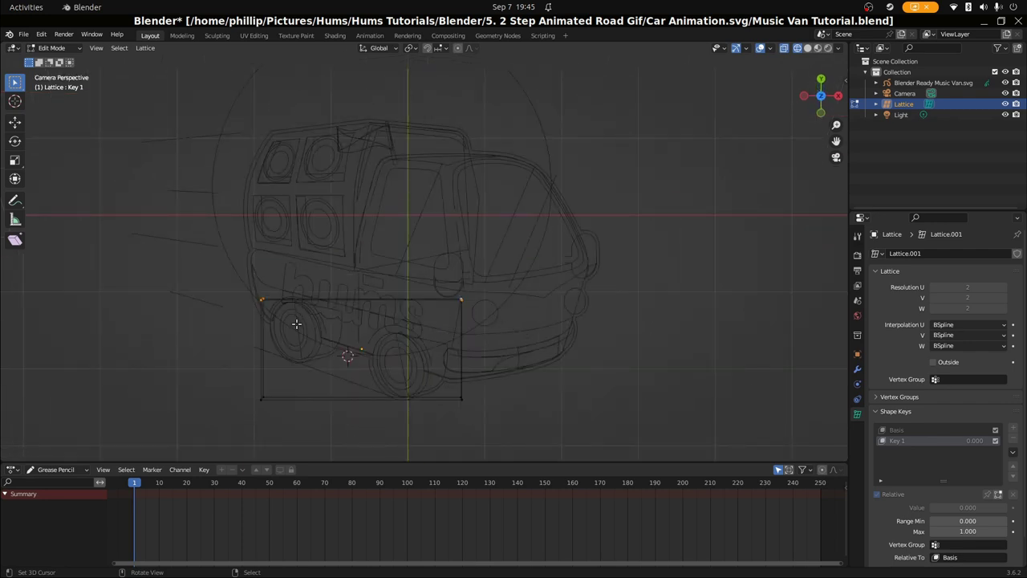
{"action": "key", "text": "g"}
{"action": "key", "text": "z"}
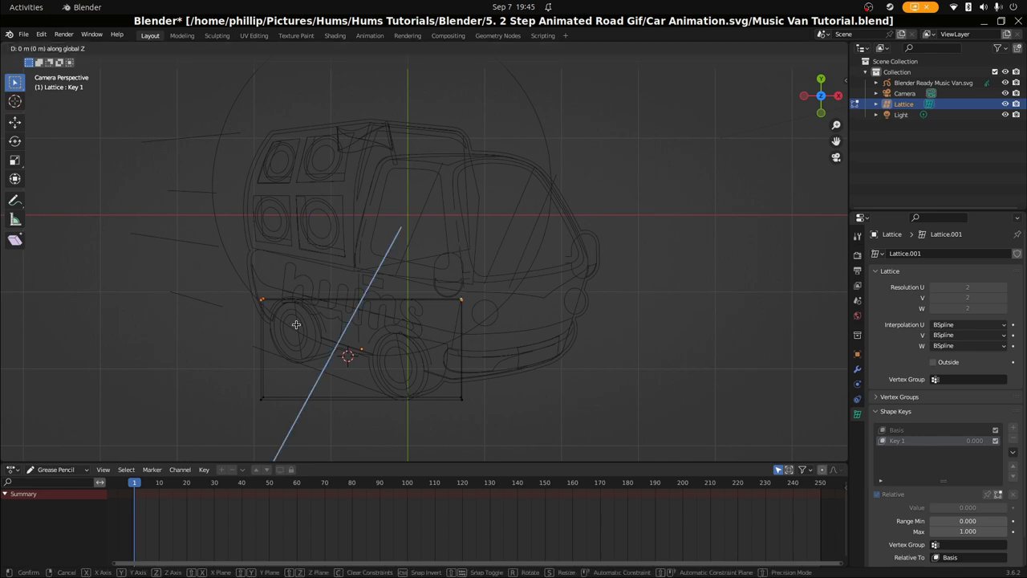
{"action": "key", "text": "y"}
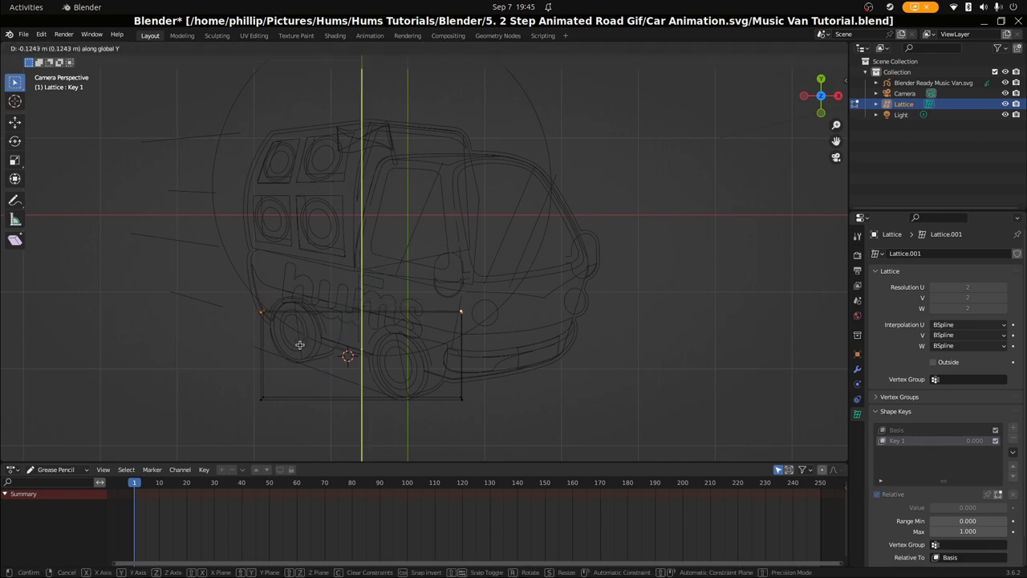
{"action": "left_click", "coordinate": [299, 345]}
{"action": "key", "text": "Tab"}
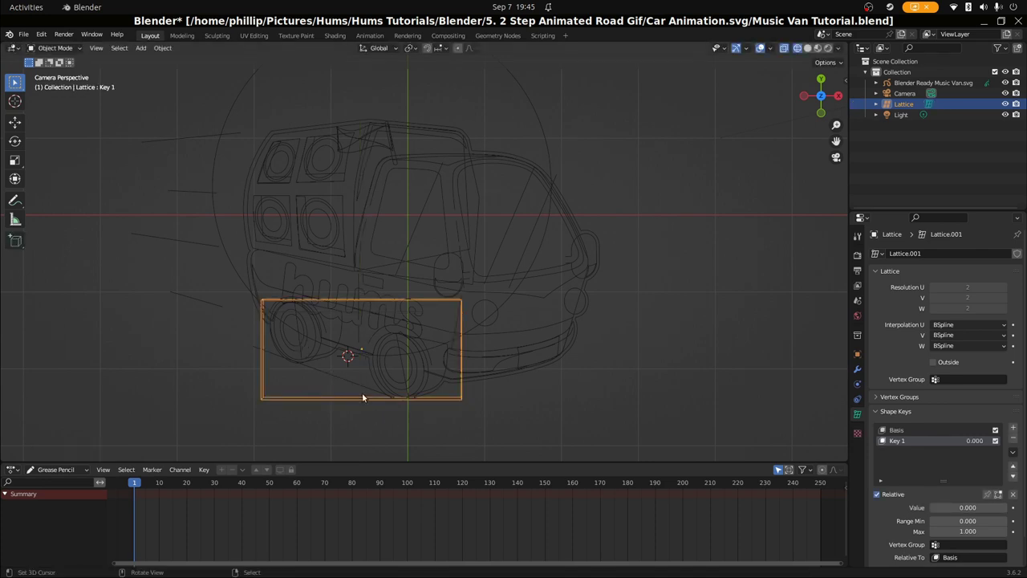
Step: Add a Lattice modifier to the Grease Pencil van and assign the wheel lattice as its deform object
{"action": "left_click", "coordinate": [435, 392]}
{"action": "left_click", "coordinate": [428, 403]}
{"action": "left_click", "coordinate": [857, 369]}
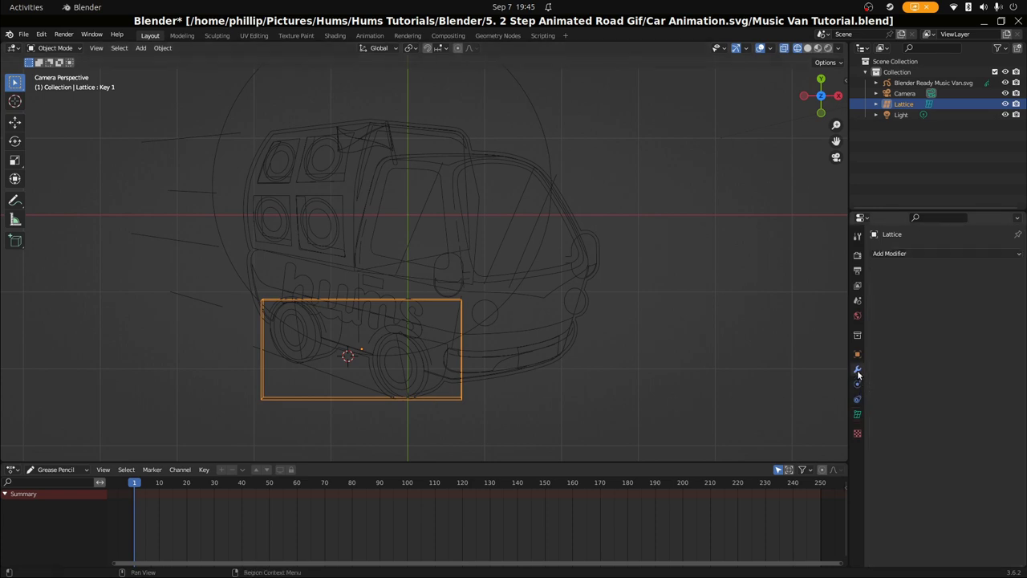
{"action": "left_click", "coordinate": [911, 255]}
{"action": "left_click", "coordinate": [518, 371]}
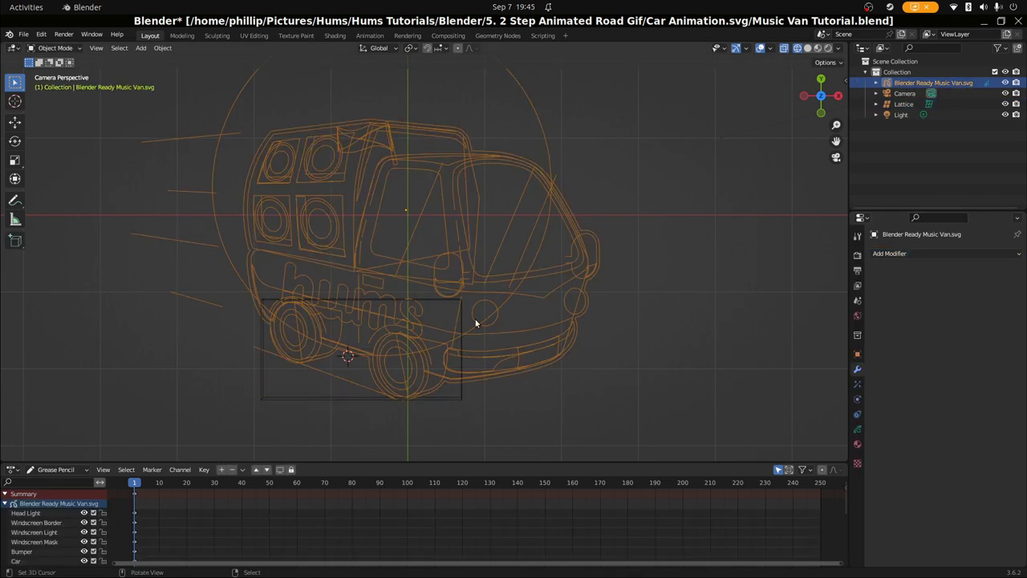
{"action": "left_click", "coordinate": [856, 432]}
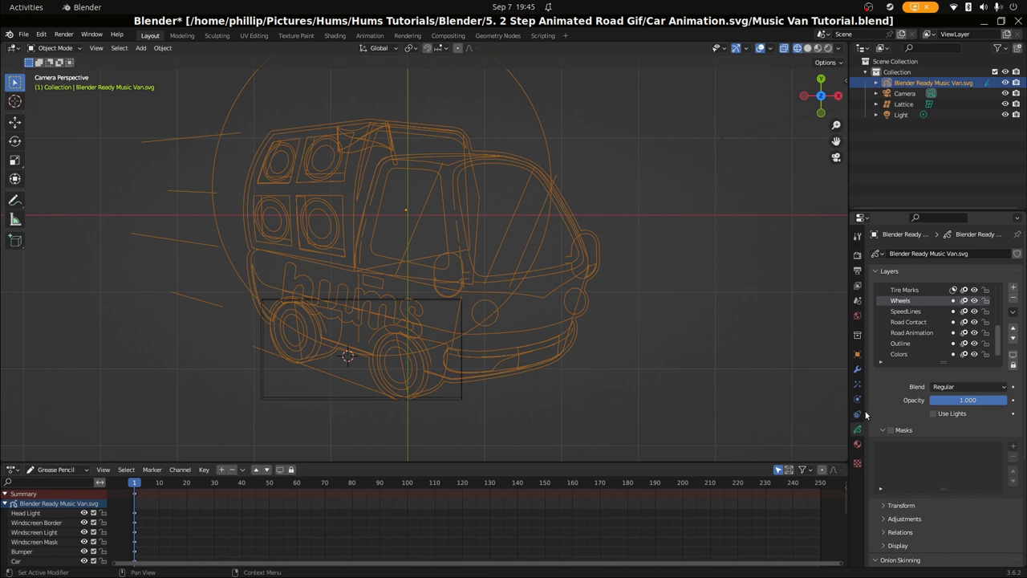
{"action": "left_click", "coordinate": [857, 369]}
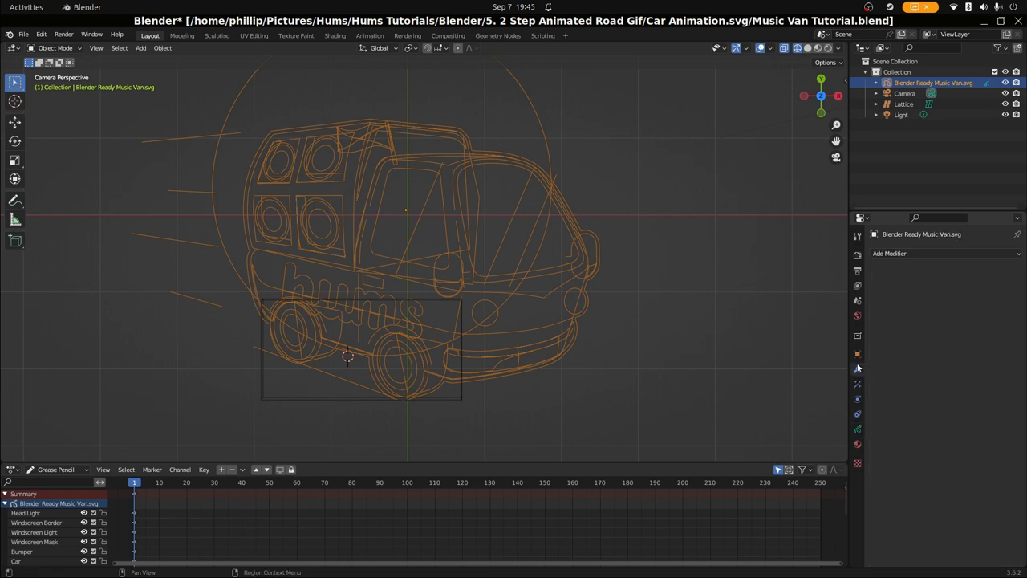
{"action": "left_click", "coordinate": [929, 253]}
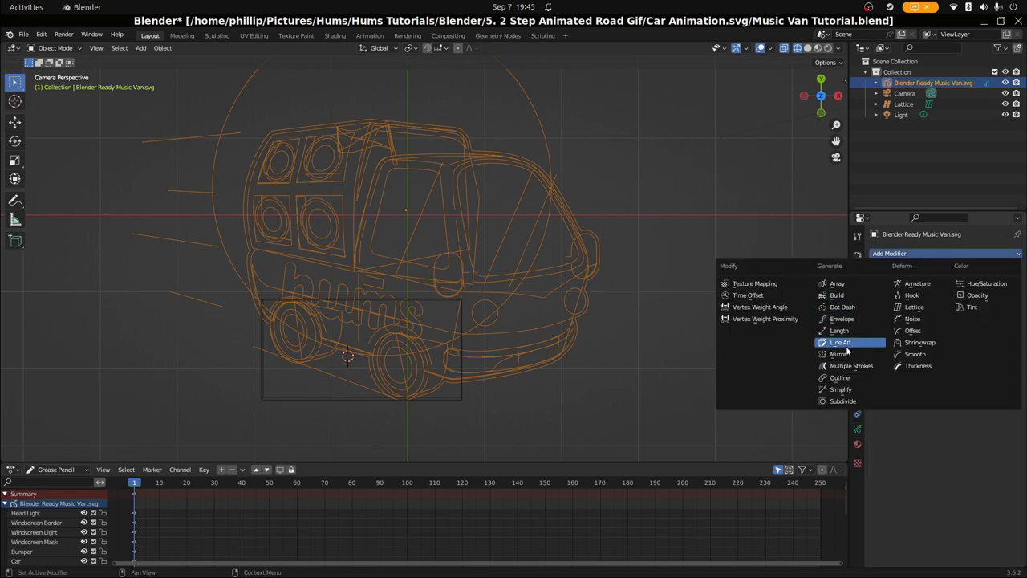
{"action": "left_click", "coordinate": [923, 308]}
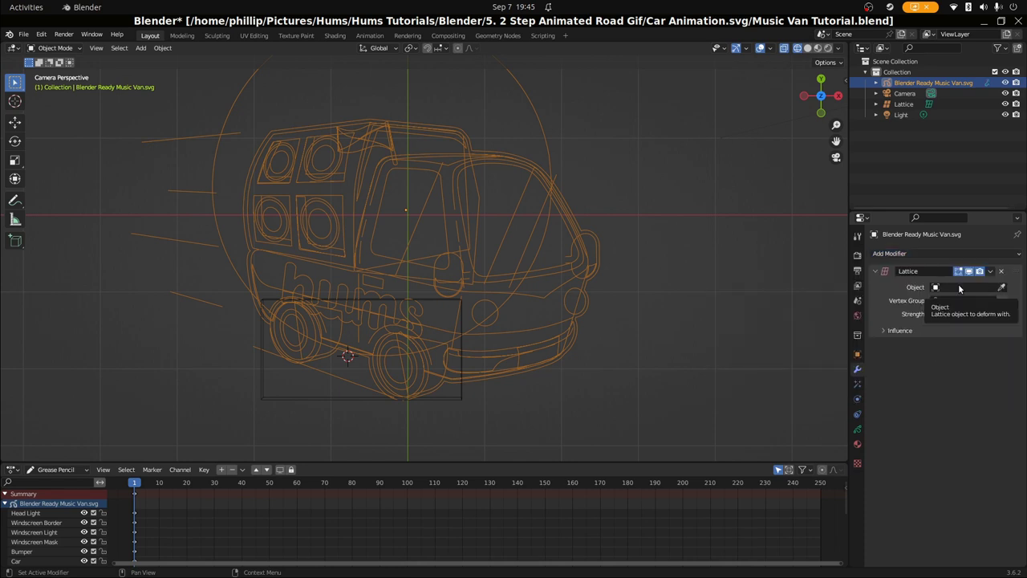
{"action": "left_click", "coordinate": [1001, 287]}
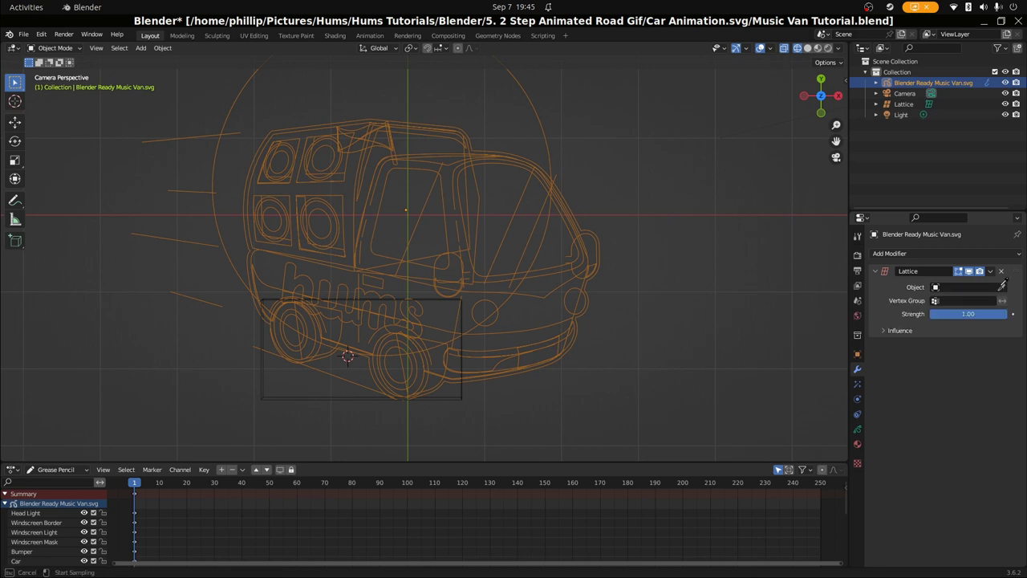
{"action": "left_click", "coordinate": [463, 393]}
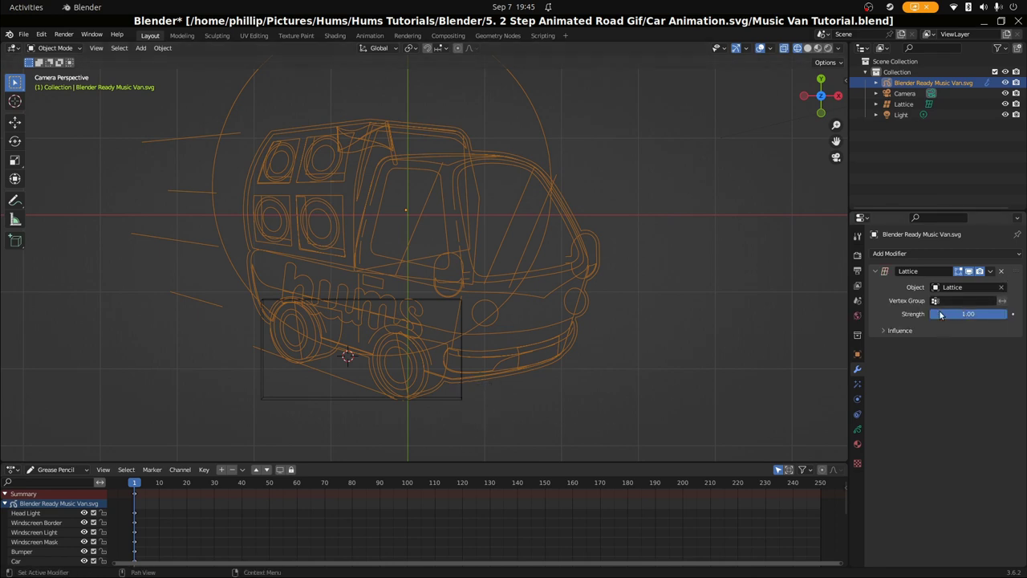
Step: Limit the Lattice modifier's influence to the Wheels layer
{"action": "left_click", "coordinate": [890, 331]}
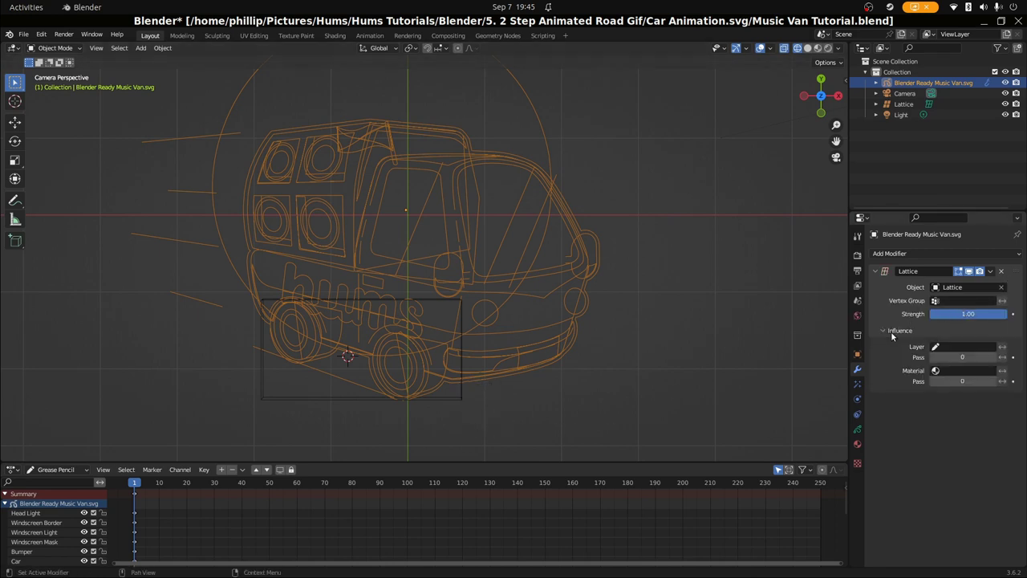
{"action": "left_click", "coordinate": [946, 349]}
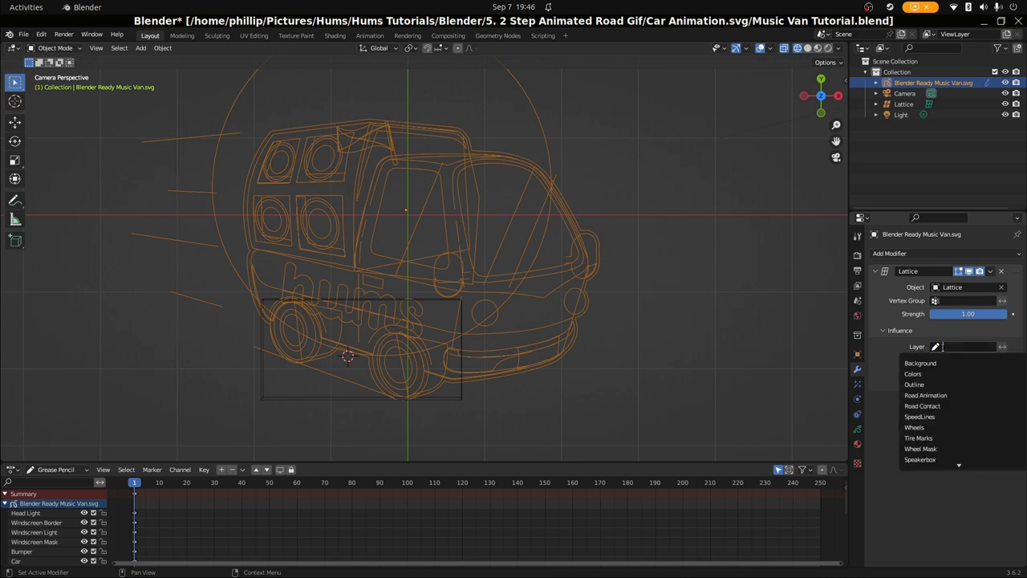
{"action": "left_click", "coordinate": [939, 426]}
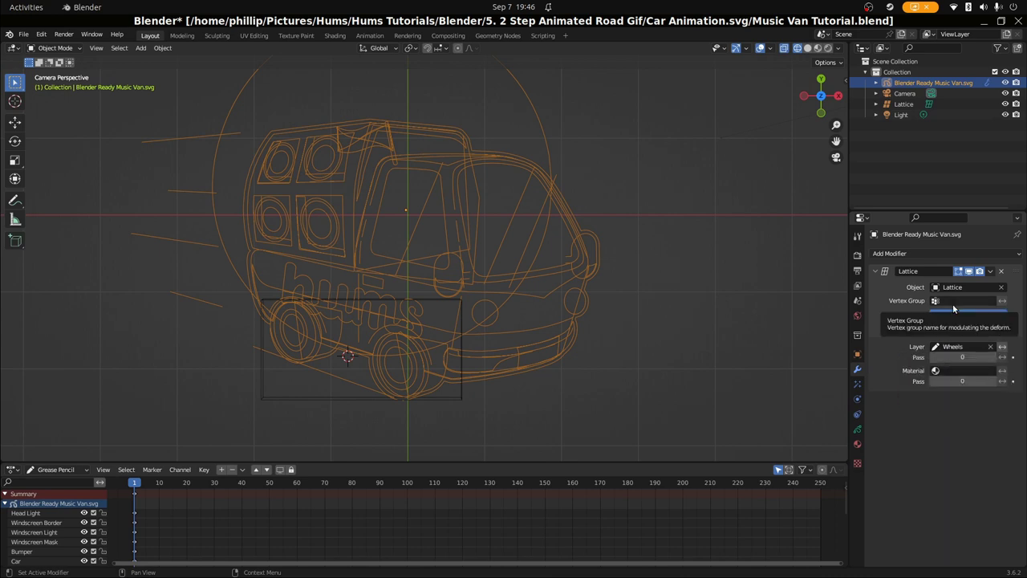
Step: Rename the Lattice modifier to "Wheel Bounce" and collapse its settings
{"action": "left_click", "coordinate": [900, 272]}
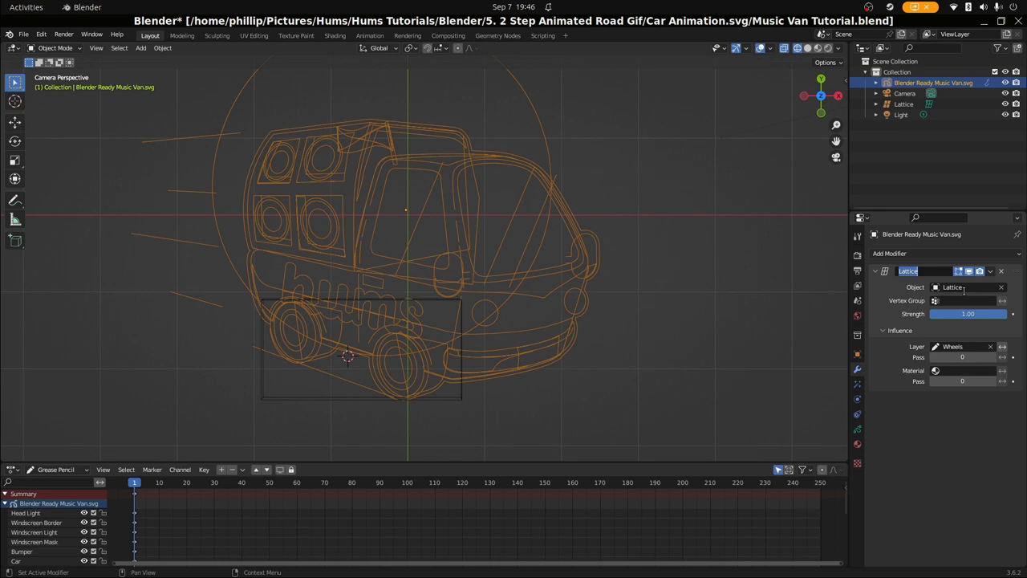
{"action": "type", "text": "Mo"}
{"action": "key", "text": "BackSpace"}
{"action": "key", "text": "BackSpace"}
{"action": "type", "text": "Wh"}
{"action": "type", "text": "heel"}
{"action": "type", "text": " Bounce"}
{"action": "key", "text": "Return"}
{"action": "left_click", "coordinate": [875, 271]}
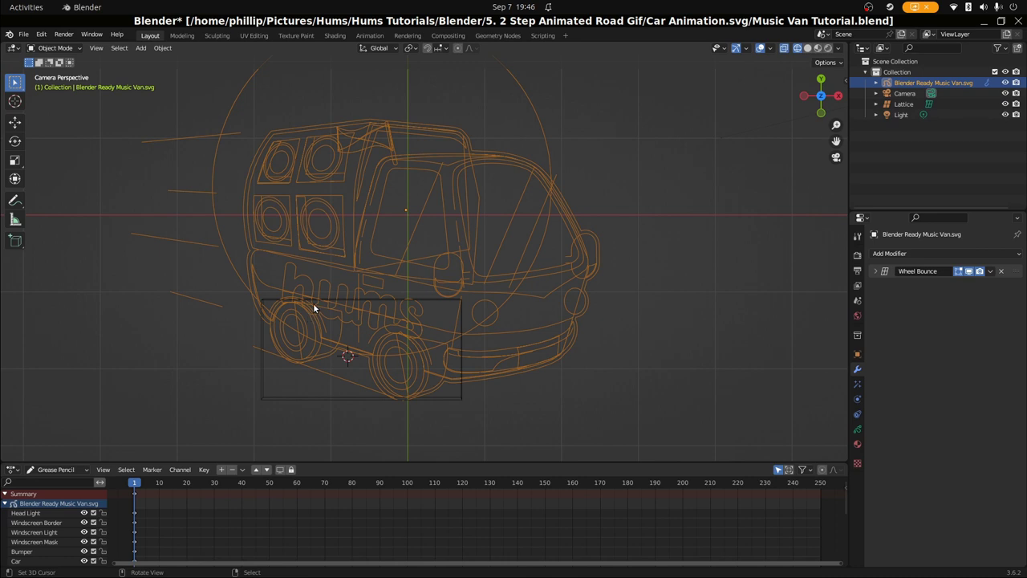
Step: With the lattice's Key 1 at value 1, raise its upper points about 0.04 m along Y, and return the value to 0
{"action": "left_click", "coordinate": [432, 301]}
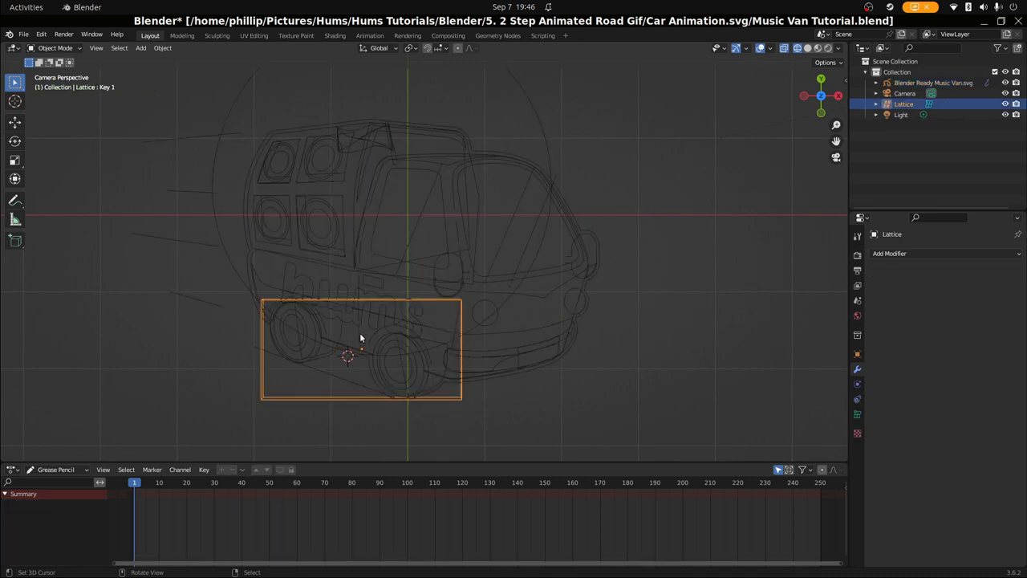
{"action": "left_click", "coordinate": [857, 414]}
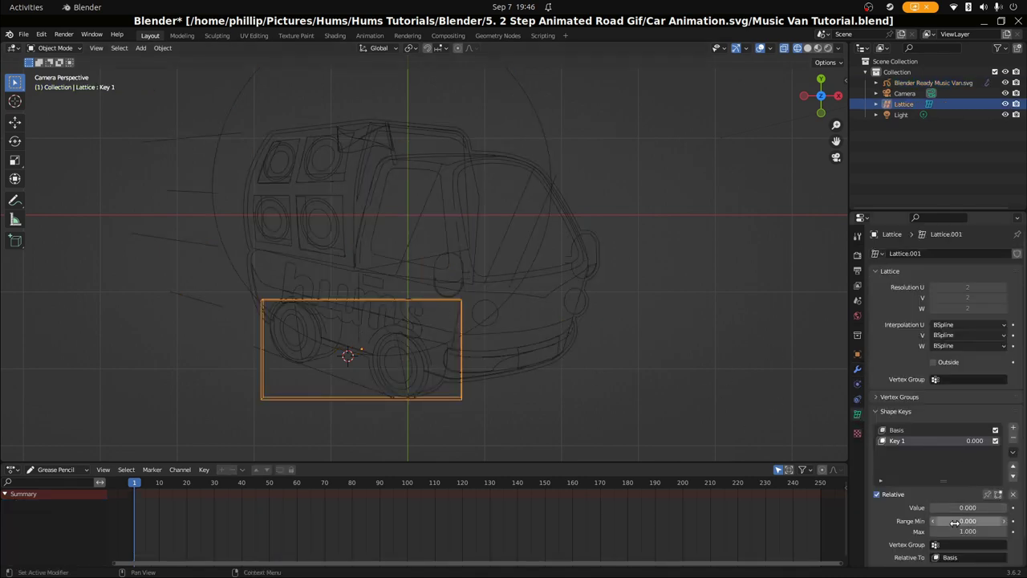
{"action": "left_click_drag", "start_coordinate": [938, 510], "coordinate": [1008, 507]}
{"action": "key", "text": "Tab"}
{"action": "key", "text": "g"}
{"action": "key", "text": "y"}
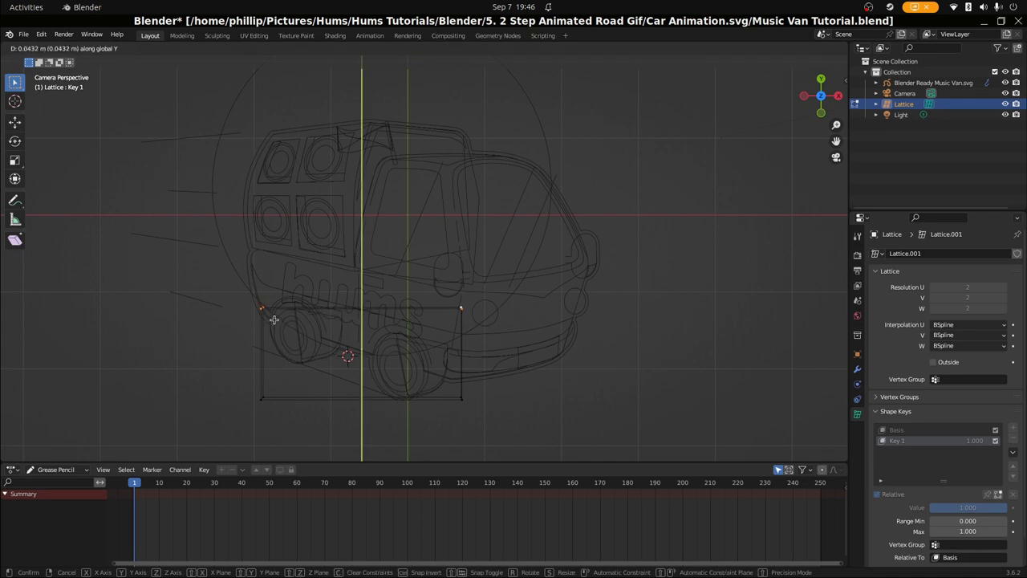
{"action": "left_click", "coordinate": [273, 320]}
{"action": "key", "text": "Tab"}
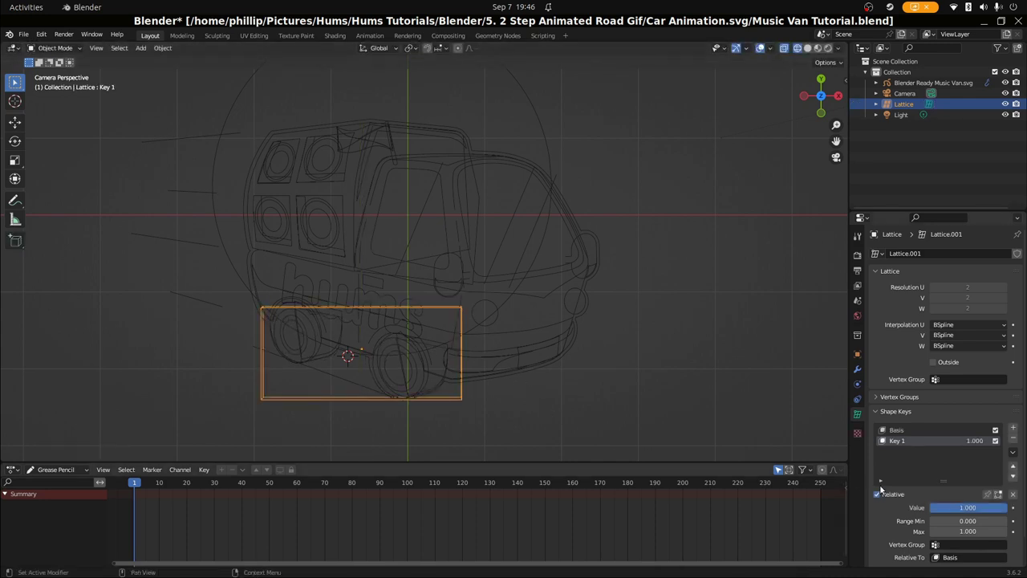
{"action": "left_click_drag", "start_coordinate": [951, 507], "coordinate": [874, 507]}
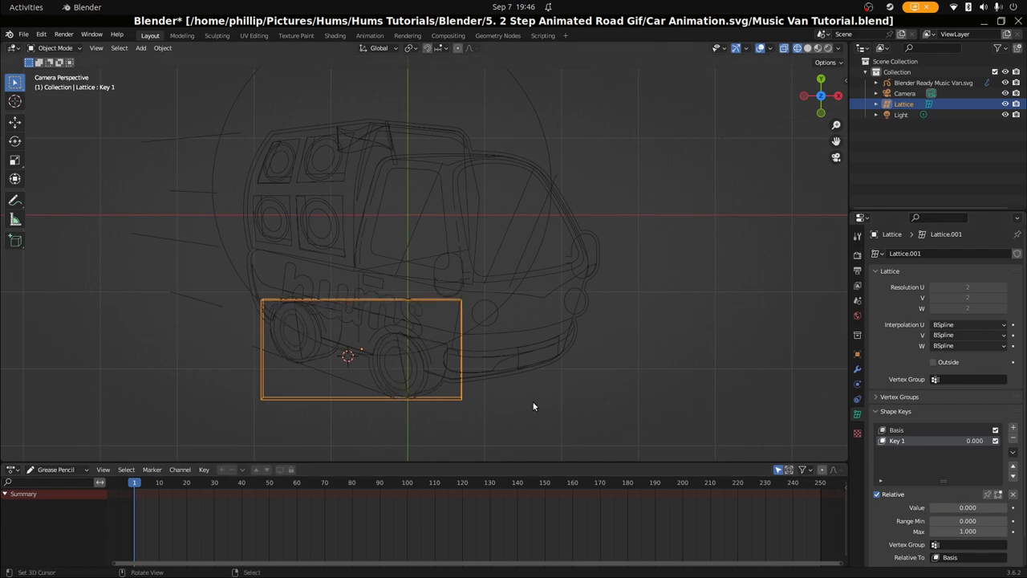
Step: Save the file and preview the wheel deformation in rendered view by scrubbing Key 1's value, ending at 0
{"action": "key", "text": "ctrl+s"}
{"action": "key", "text": "shift+z"}
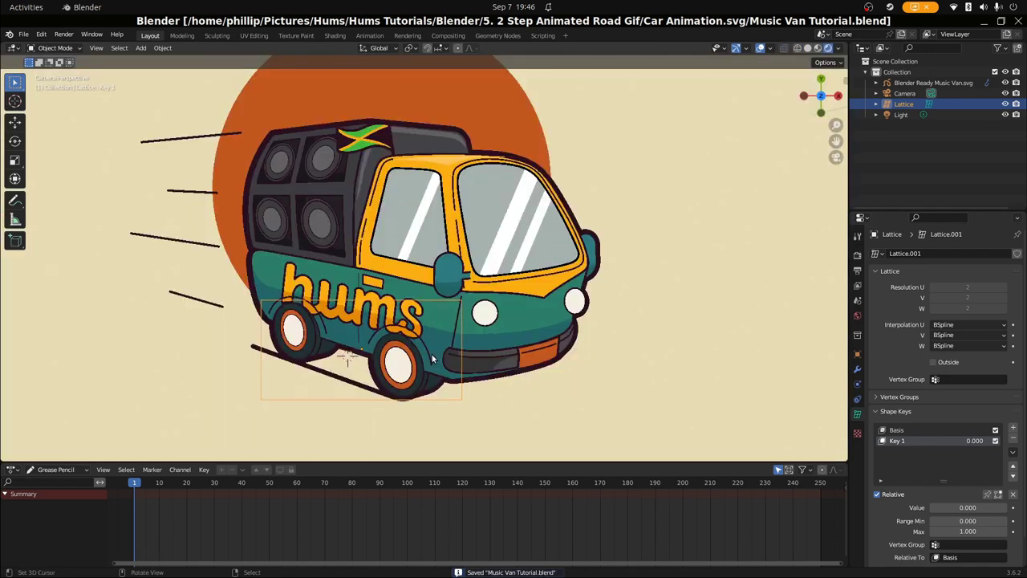
{"action": "mouse_move", "coordinate": [949, 508]}
{"action": "left_mouse_down"}
{"action": "mouse_move", "coordinate": [1023, 508]}
{"action": "mouse_move", "coordinate": [931, 508]}
{"action": "left_mouse_up"}
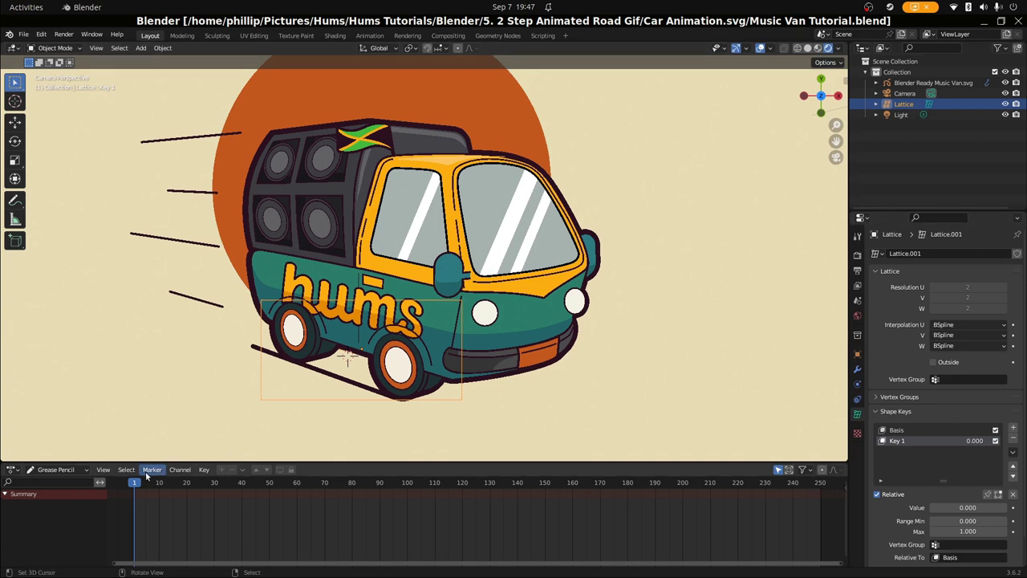
Step: Insert keyframes for Key 1's value of 0 at frames 1 and 7
{"action": "right_click", "coordinate": [940, 508]}
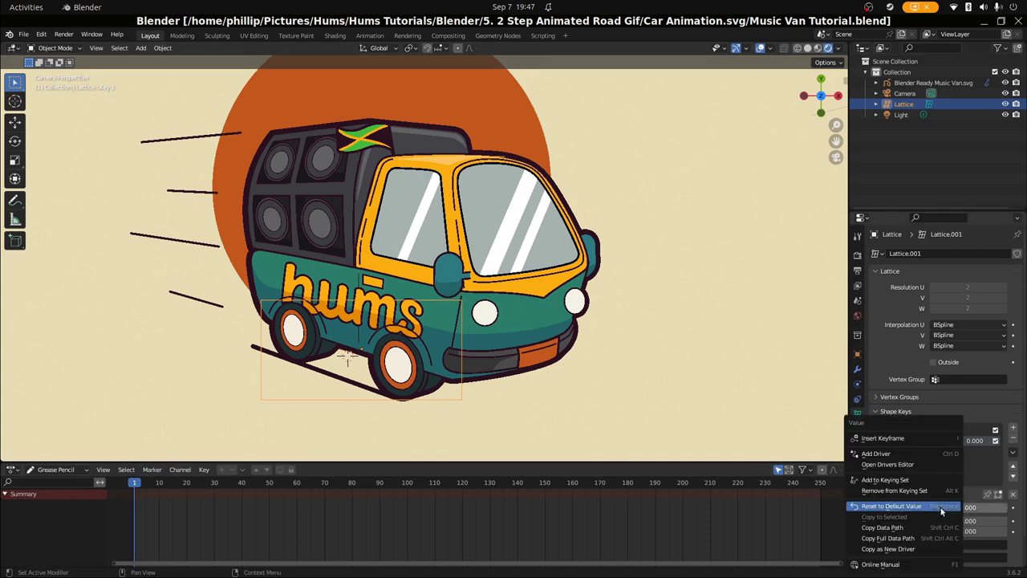
{"action": "left_click", "coordinate": [898, 453]}
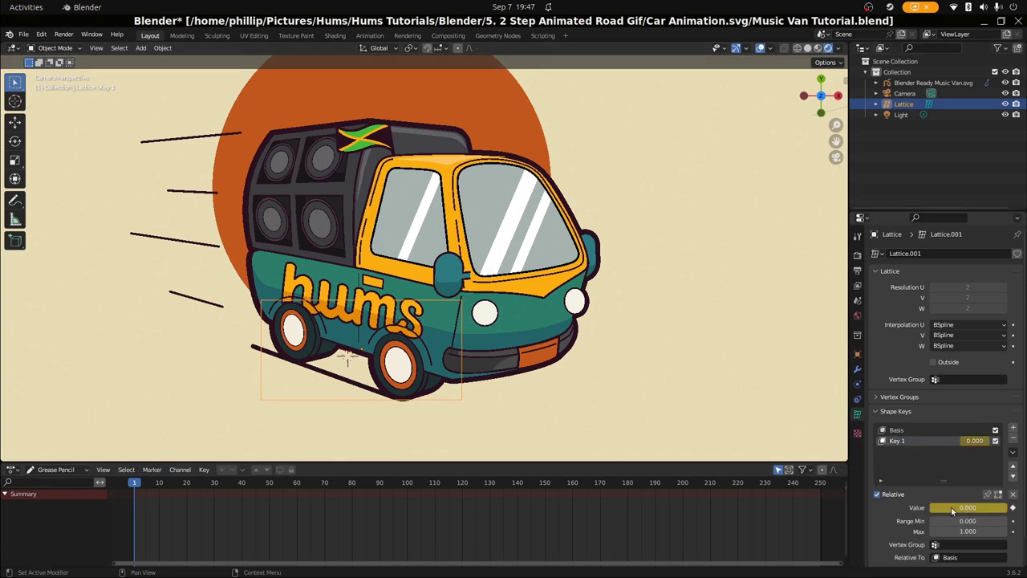
{"action": "left_click_drag", "start_coordinate": [146, 504], "coordinate": [176, 509]}
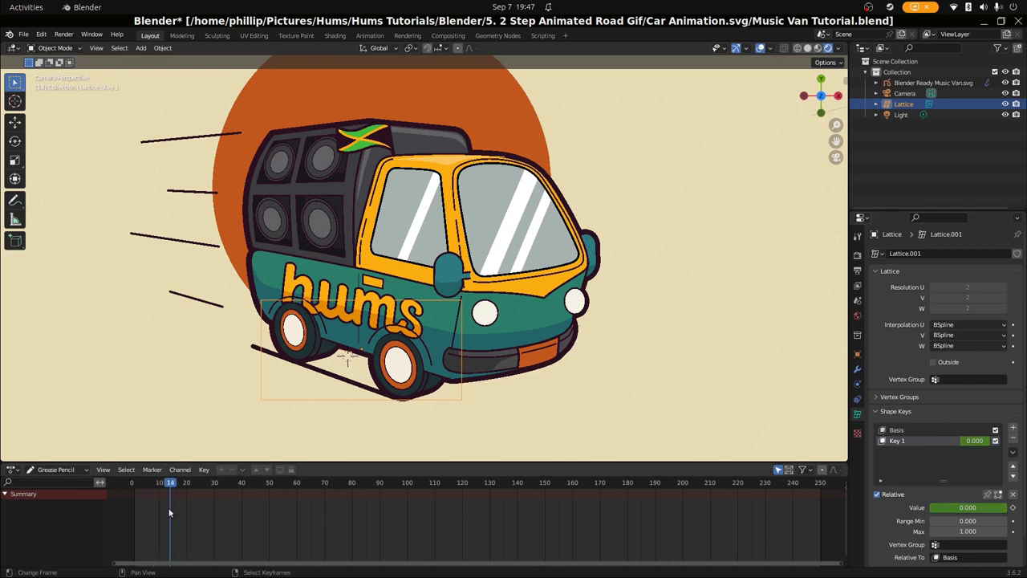
{"action": "scroll", "coordinate": [179, 510], "scroll_direction": "up", "scroll_amount": 6}
{"action": "middle_click_drag", "start_coordinate": [183, 510], "coordinate": [436, 496], "text": "ctrl"}
{"action": "scroll", "coordinate": [436, 496], "scroll_direction": "up", "scroll_amount": 10, "text": "ctrl"}
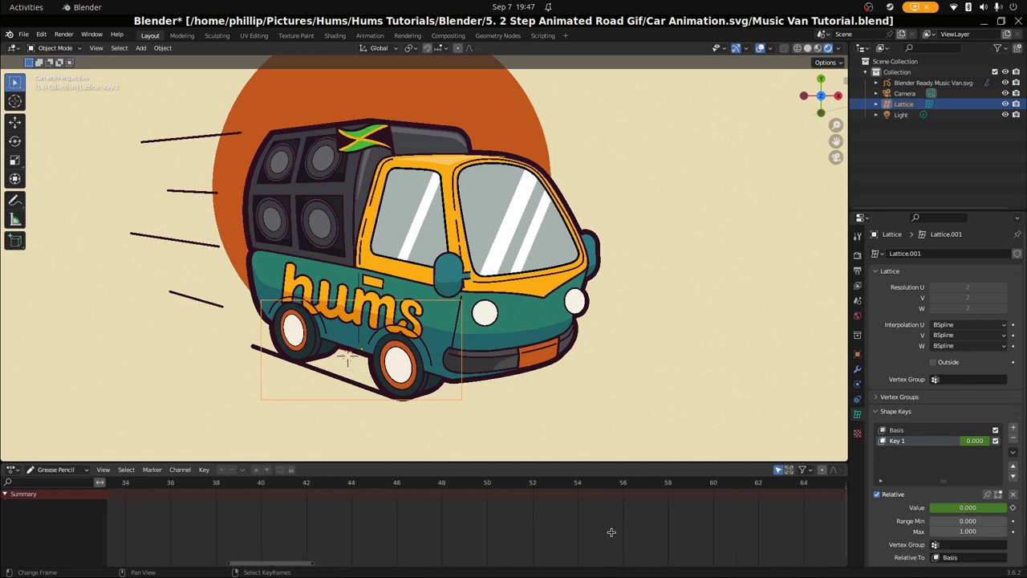
{"action": "middle_click_drag", "start_coordinate": [626, 516], "coordinate": [397, 506]}
{"action": "left_click_drag", "start_coordinate": [397, 506], "coordinate": [249, 523]}
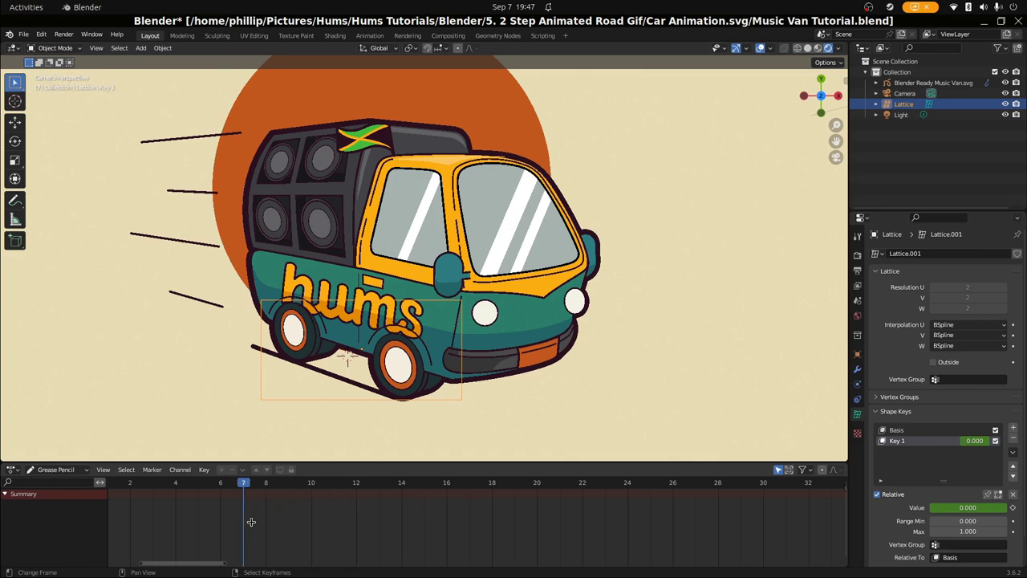
{"action": "right_click", "coordinate": [972, 507]}
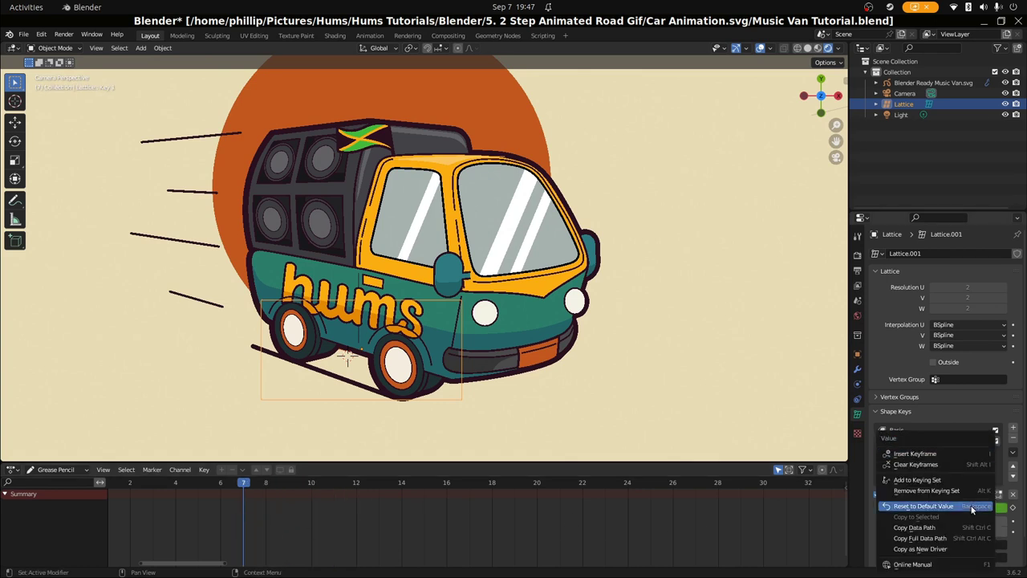
{"action": "left_click", "coordinate": [919, 453]}
Step: Move the playhead to frame 14 and switch the animation editor from Grease Pencil to Dope Sheet mode
{"action": "left_click_drag", "start_coordinate": [246, 534], "coordinate": [394, 530]}
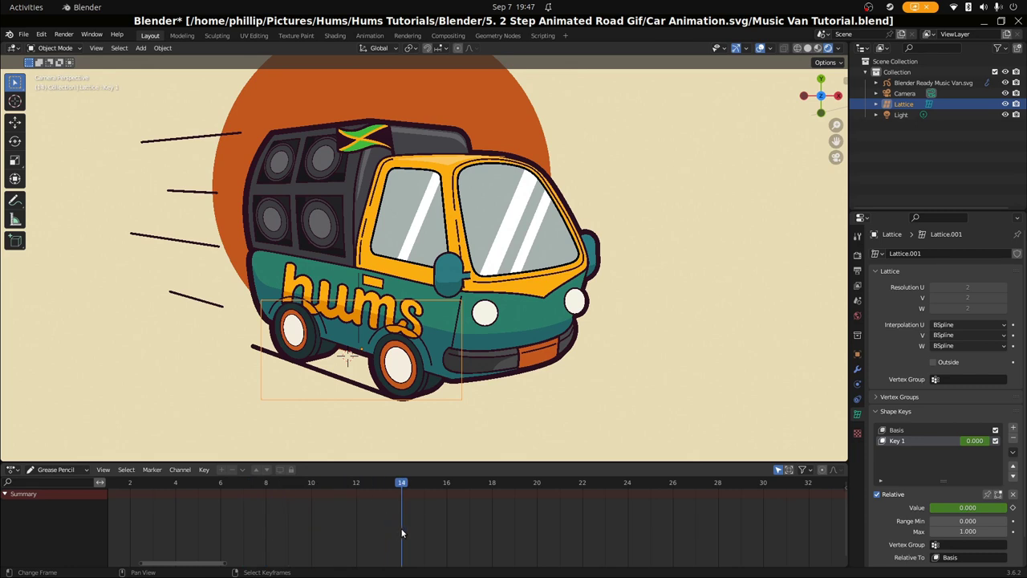
{"action": "left_click", "coordinate": [71, 470]}
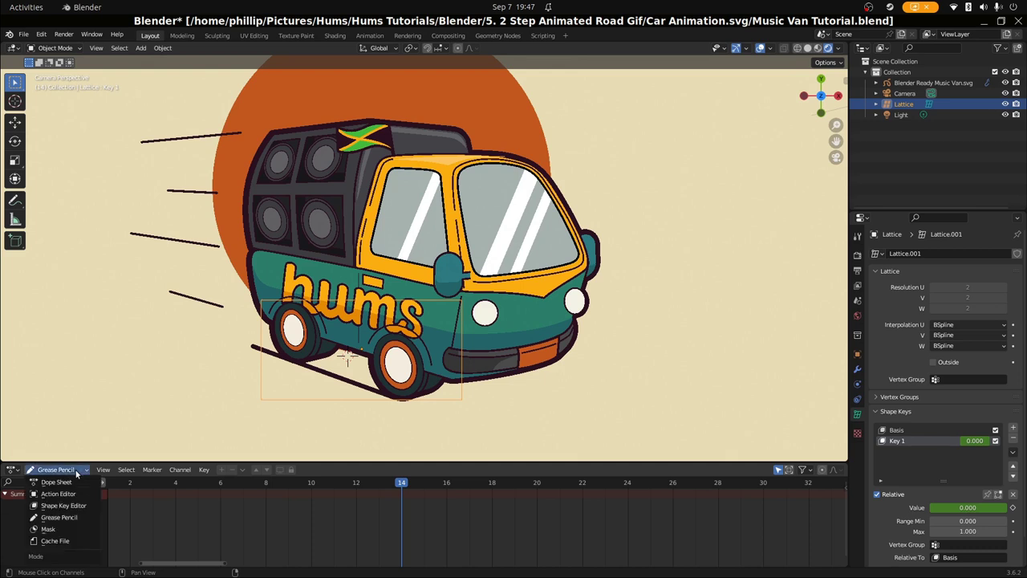
{"action": "left_click", "coordinate": [77, 483]}
{"action": "middle_click_drag", "start_coordinate": [335, 526], "coordinate": [423, 532]}
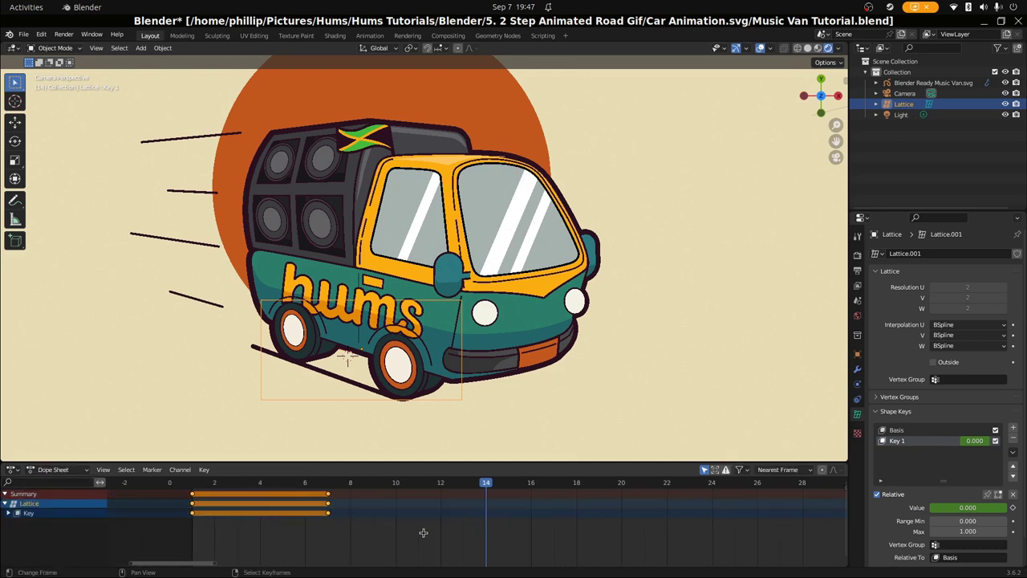
Step: Keyframe Key 1's value as 0 at frame 14, and replace its frame 7 keyframe with a value of 1
{"action": "right_click", "coordinate": [944, 509]}
{"action": "left_click", "coordinate": [919, 455]}
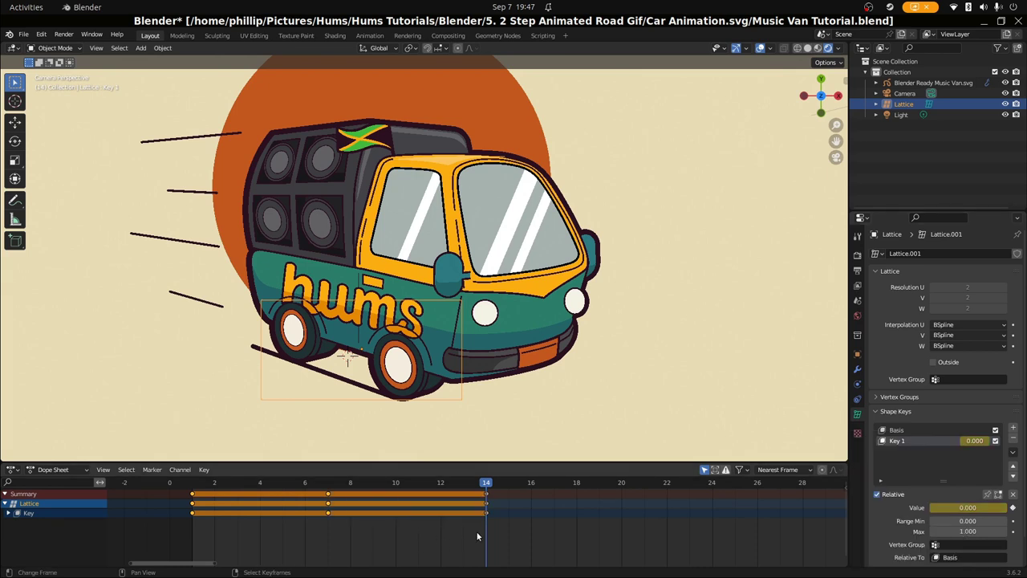
{"action": "left_click_drag", "start_coordinate": [484, 532], "coordinate": [325, 535]}
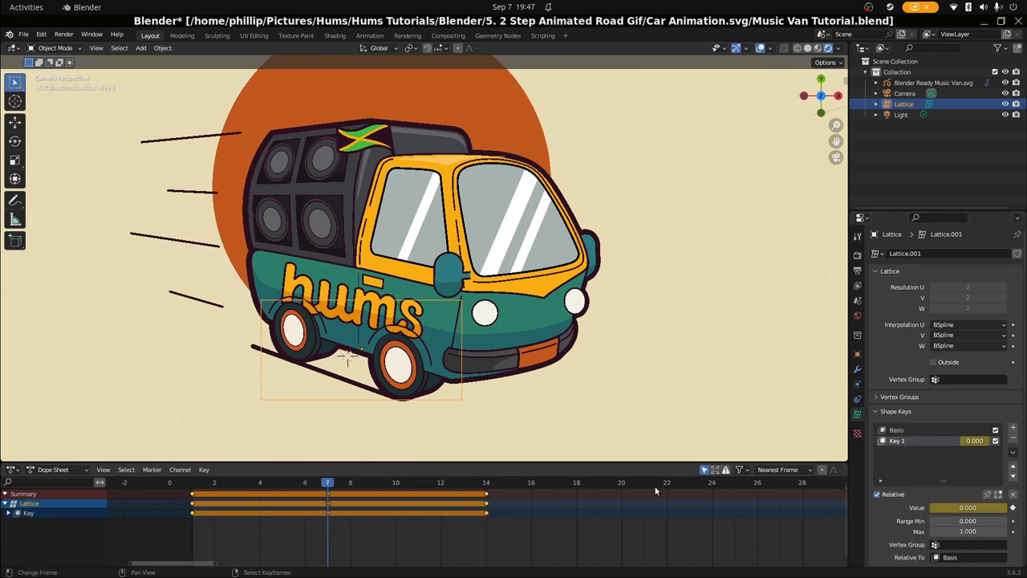
{"action": "left_click_drag", "start_coordinate": [942, 508], "coordinate": [1003, 507]}
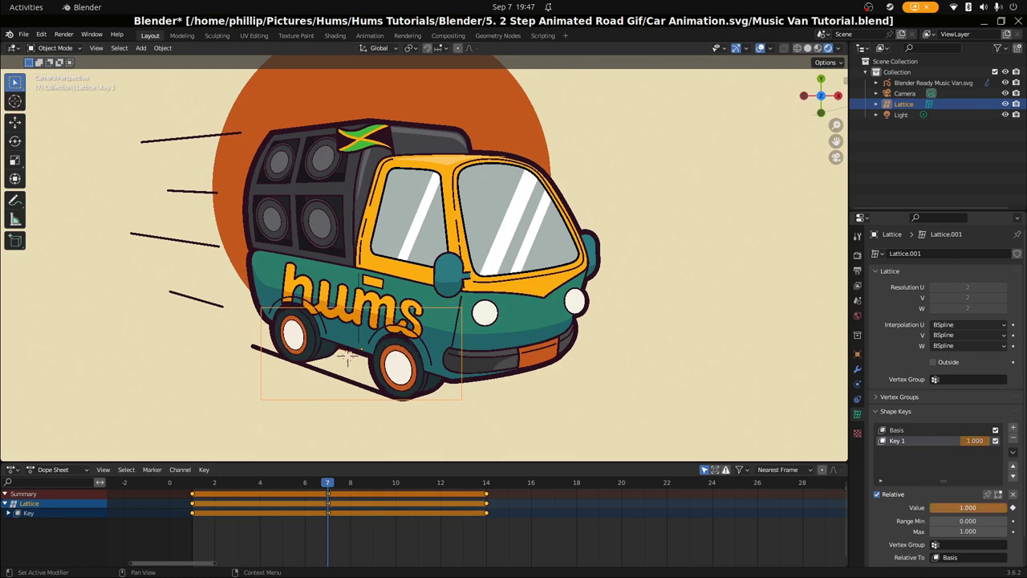
{"action": "right_click", "coordinate": [967, 507]}
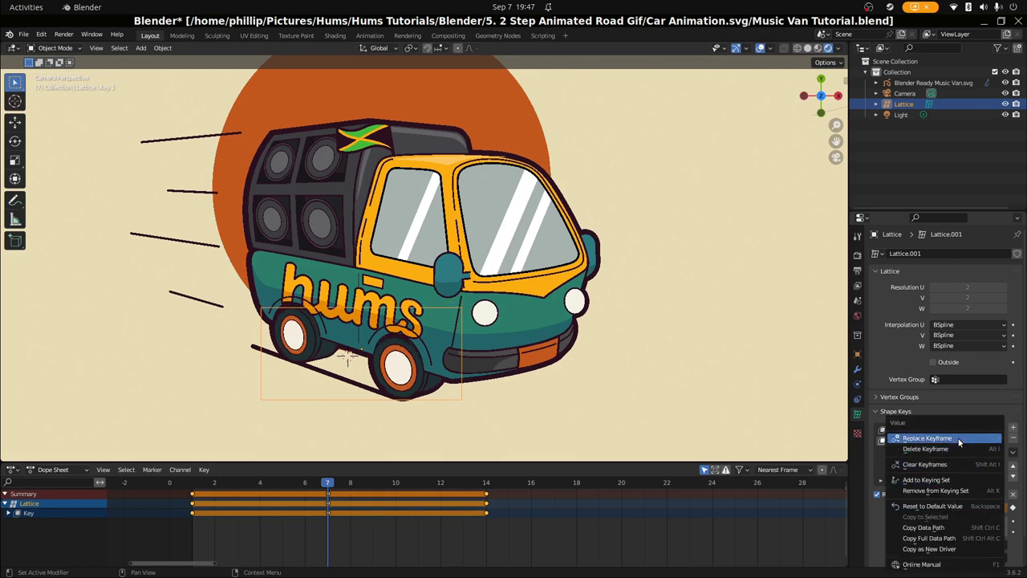
{"action": "left_click", "coordinate": [923, 436]}
Step: Return the playhead to frame 14 and re-key Key 1's value there as 0
{"action": "left_click_drag", "start_coordinate": [334, 532], "coordinate": [486, 524]}
{"action": "mouse_move", "coordinate": [947, 507]}
{"action": "left_mouse_down"}
{"action": "mouse_move", "coordinate": [1003, 507]}
{"action": "mouse_move", "coordinate": [949, 504]}
{"action": "left_mouse_up"}
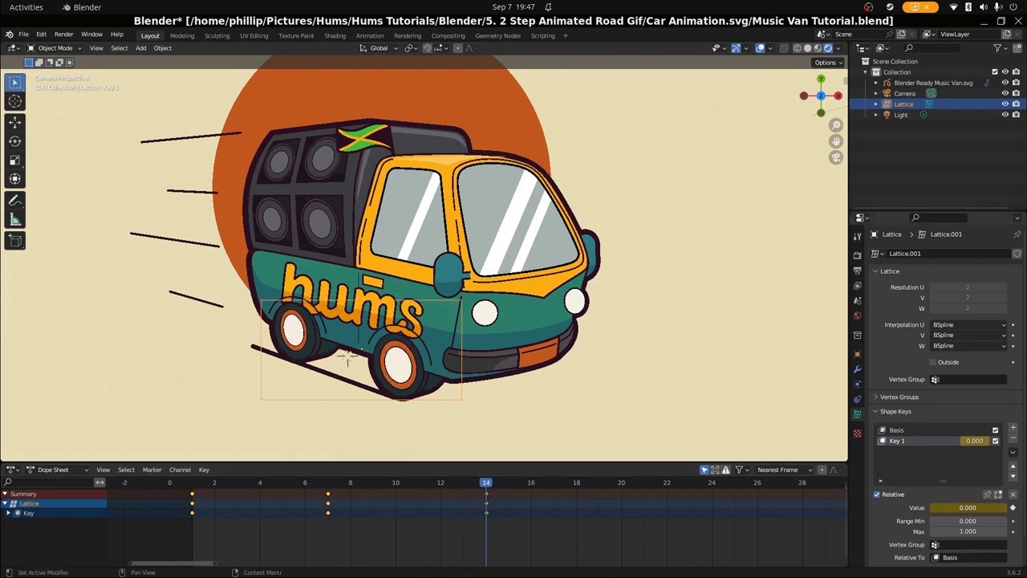
{"action": "right_click", "coordinate": [949, 504]}
{"action": "left_click", "coordinate": [915, 463]}
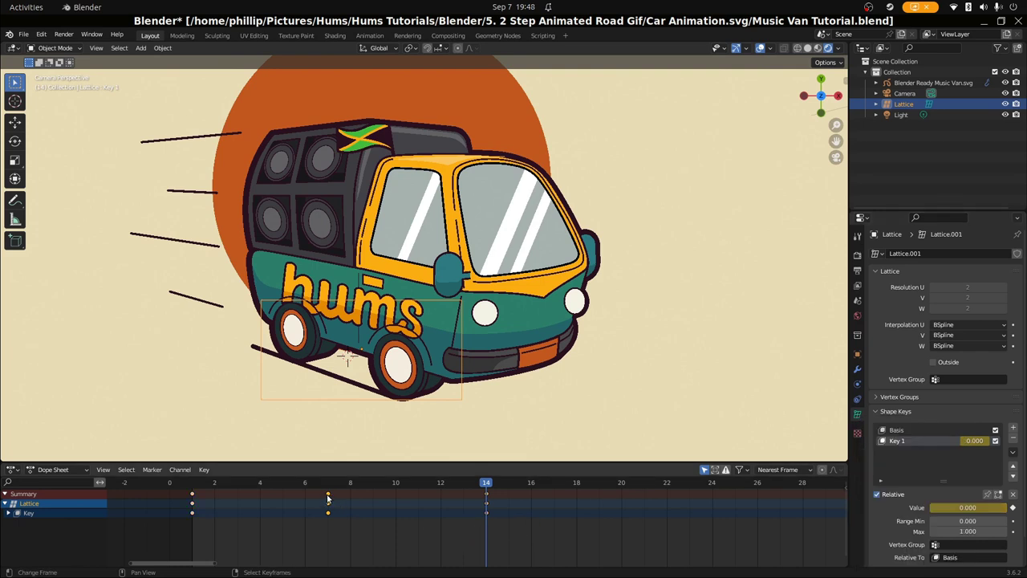
Step: Duplicate the frame 7 keyframe to frame 21, shift the copy to frame 22, and move the playhead there
{"action": "key", "text": "shift+d"}
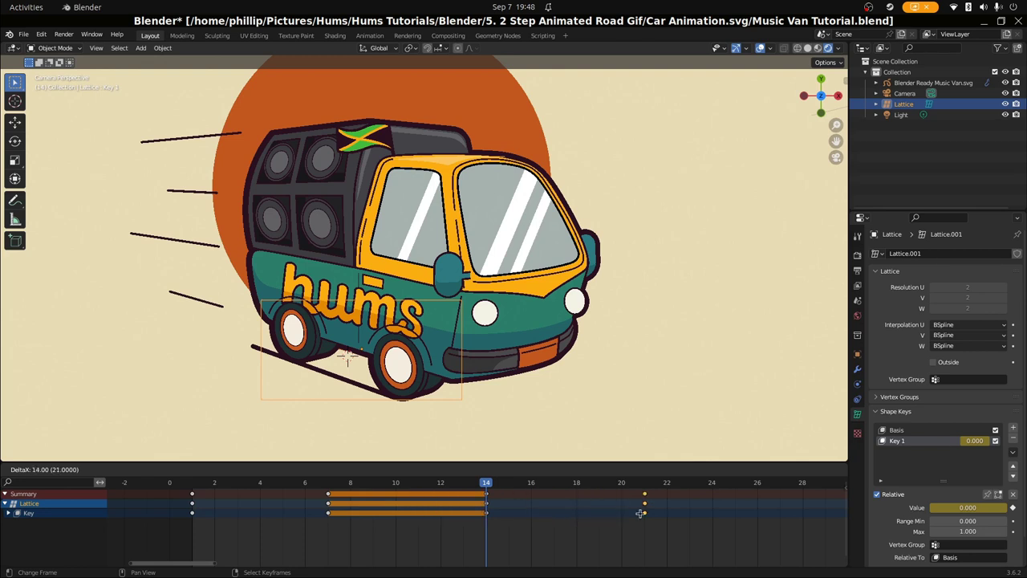
{"action": "left_click", "coordinate": [642, 514]}
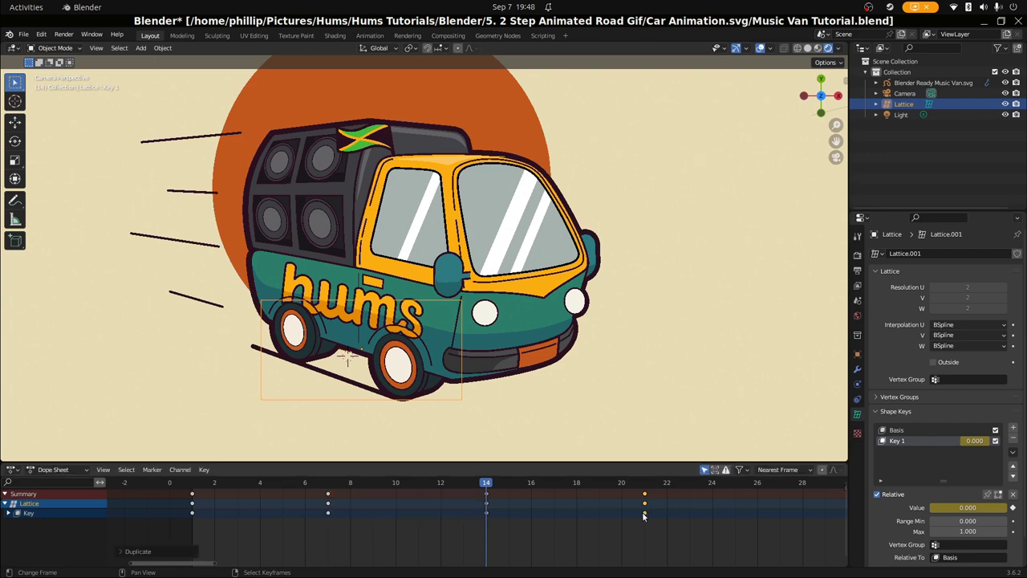
{"action": "left_click", "coordinate": [643, 514]}
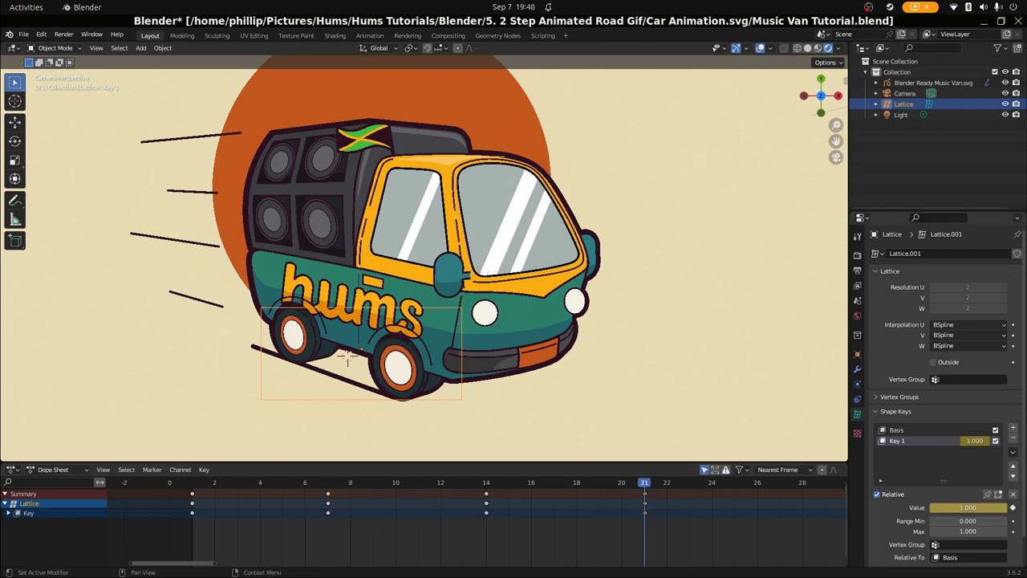
{"action": "scroll", "coordinate": [670, 507], "scroll_direction": "down", "scroll_amount": 1}
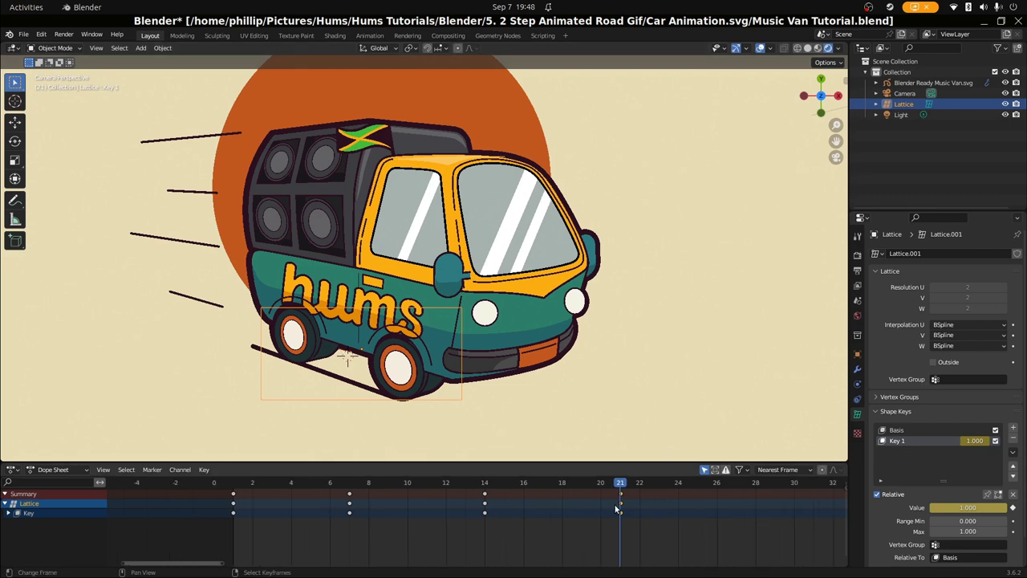
{"action": "left_click_drag", "start_coordinate": [623, 511], "coordinate": [640, 512]}
{"action": "middle_click_drag", "start_coordinate": [634, 515], "coordinate": [423, 523]}
{"action": "mouse_move", "coordinate": [423, 523]}
{"action": "left_mouse_down"}
{"action": "mouse_move", "coordinate": [454, 523]}
{"action": "mouse_move", "coordinate": [156, 538]}
{"action": "mouse_move", "coordinate": [424, 522]}
{"action": "left_mouse_up"}
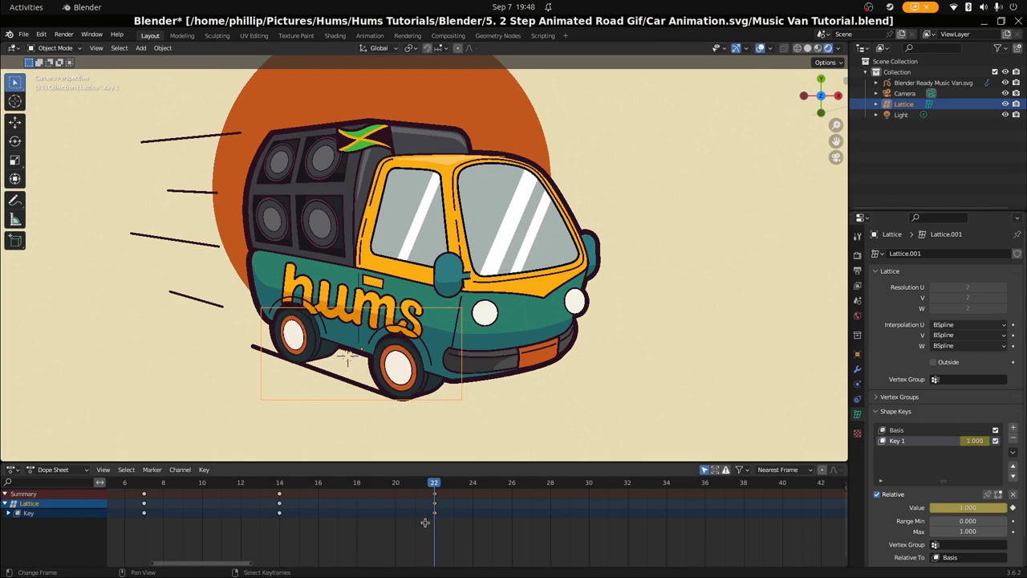
Step: Insert a keyframe for Key 1's value of 0 at frame 29
{"action": "left_click_drag", "start_coordinate": [424, 522], "coordinate": [570, 523]}
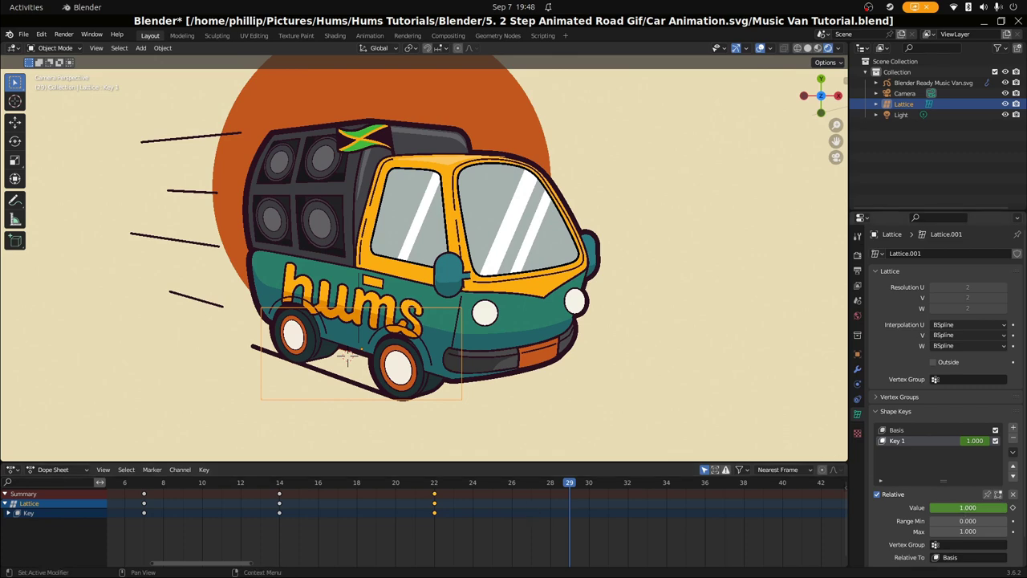
{"action": "left_click_drag", "start_coordinate": [963, 507], "coordinate": [950, 508]}
{"action": "right_click", "coordinate": [948, 506]}
{"action": "left_click", "coordinate": [892, 453]}
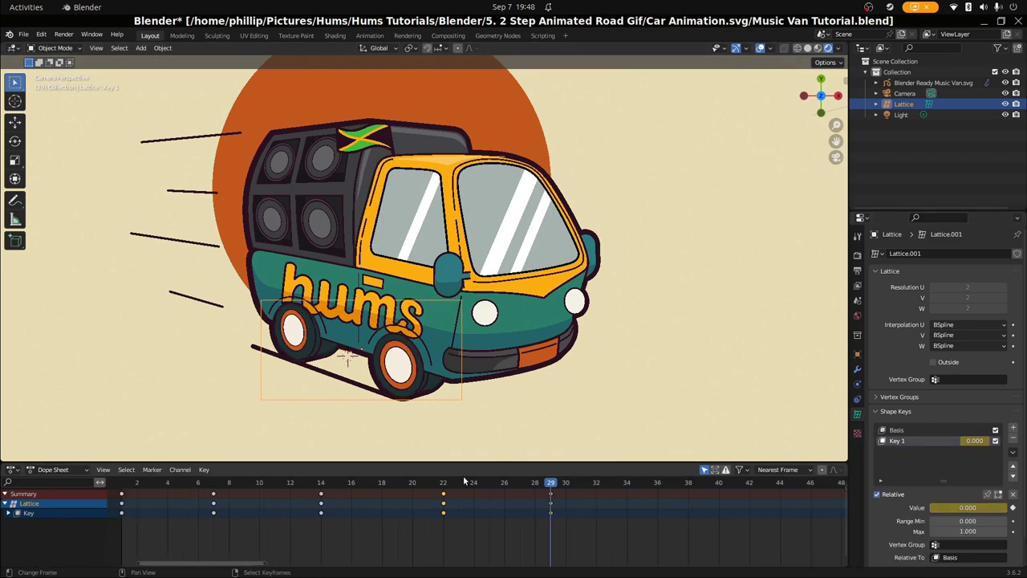
Step: Play back the wheel bounce, save the file, and return the playhead to frame 1
{"action": "scroll", "coordinate": [358, 519], "scroll_direction": "down", "scroll_amount": 3}
{"action": "left_click", "coordinate": [207, 532]}
{"action": "key", "text": "space"}
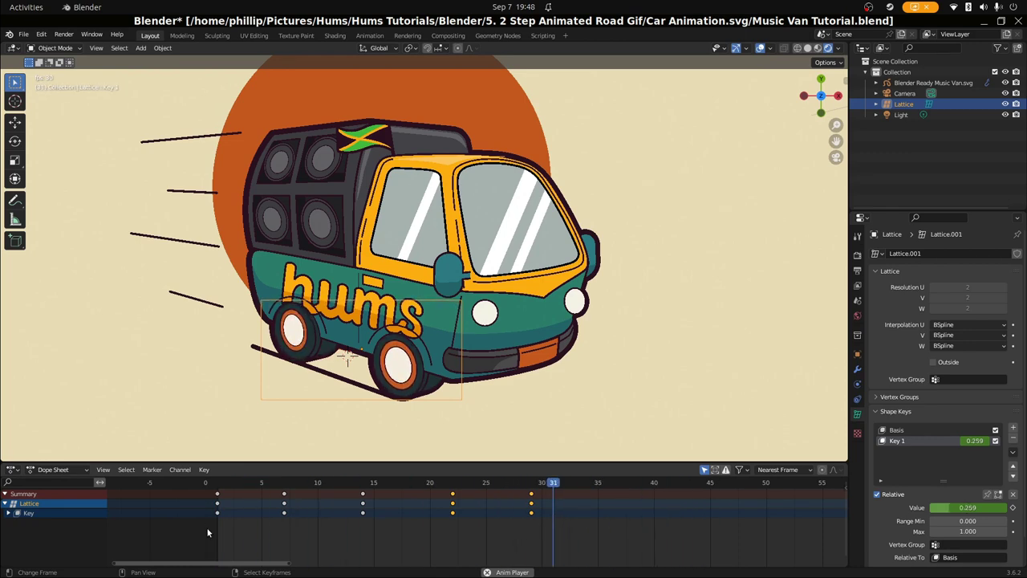
{"action": "key", "text": "space"}
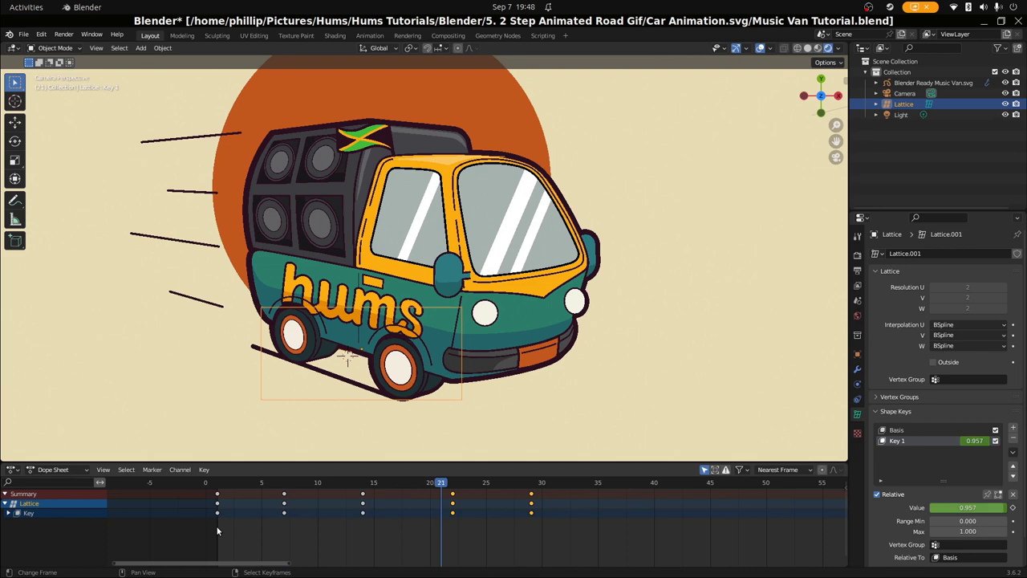
{"action": "key", "text": "ctrl+s"}
{"action": "left_click_drag", "start_coordinate": [402, 512], "coordinate": [222, 532]}
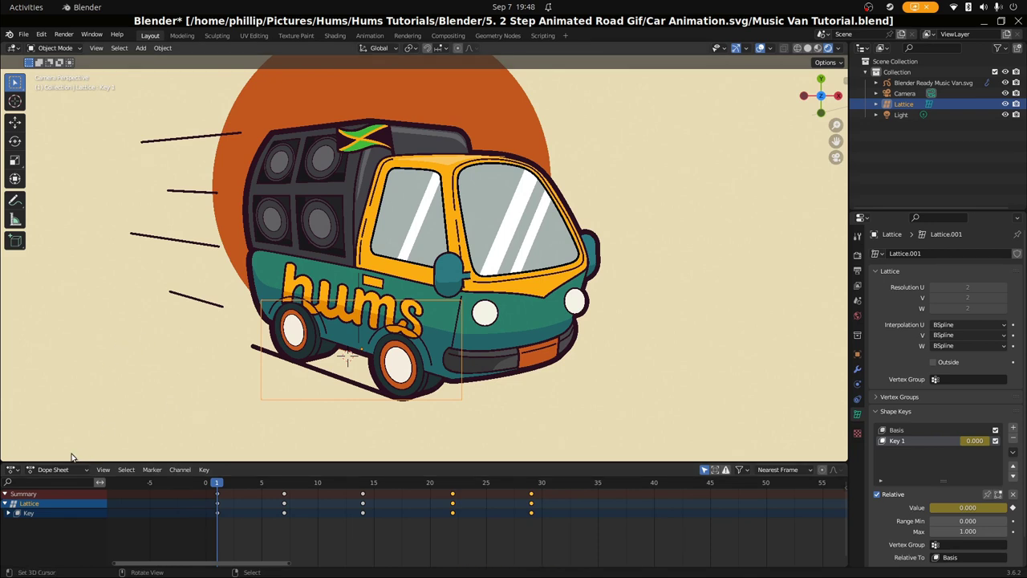
Step: Change the animation editor to the Graph Editor and select the Key 1 value curve under the lattice's Key
{"action": "left_click", "coordinate": [51, 470]}
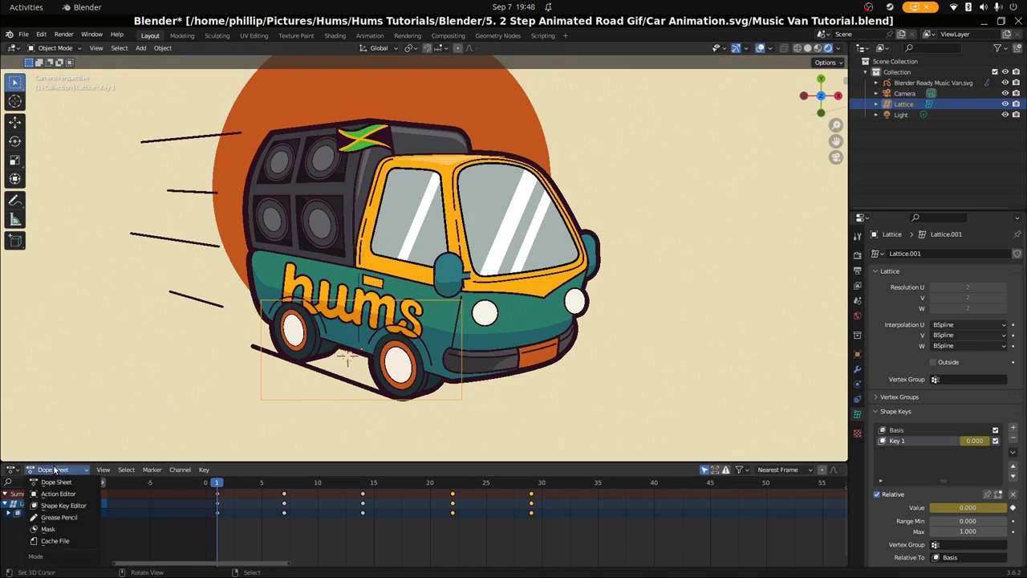
{"action": "left_click", "coordinate": [13, 470]}
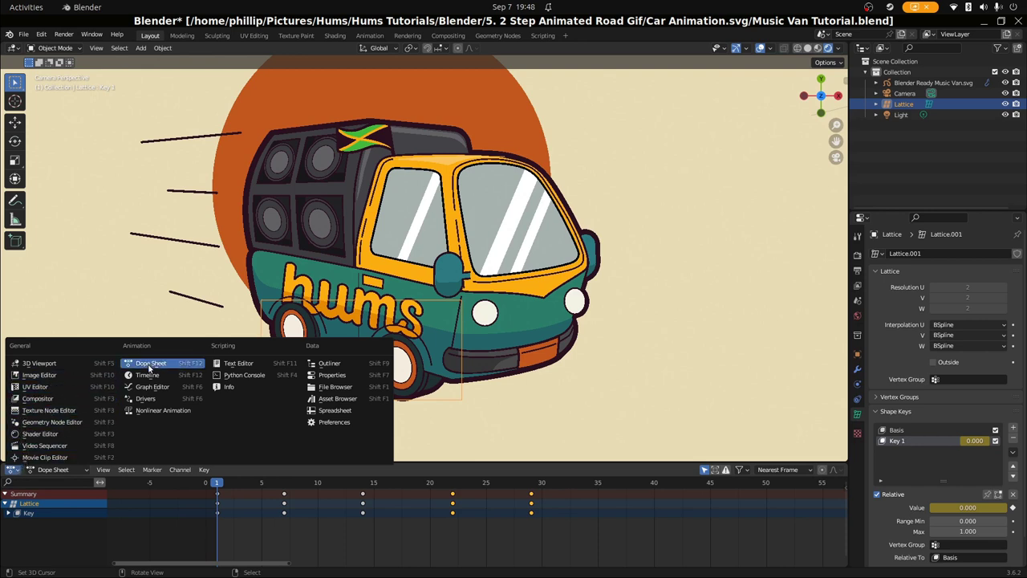
{"action": "left_click", "coordinate": [154, 388]}
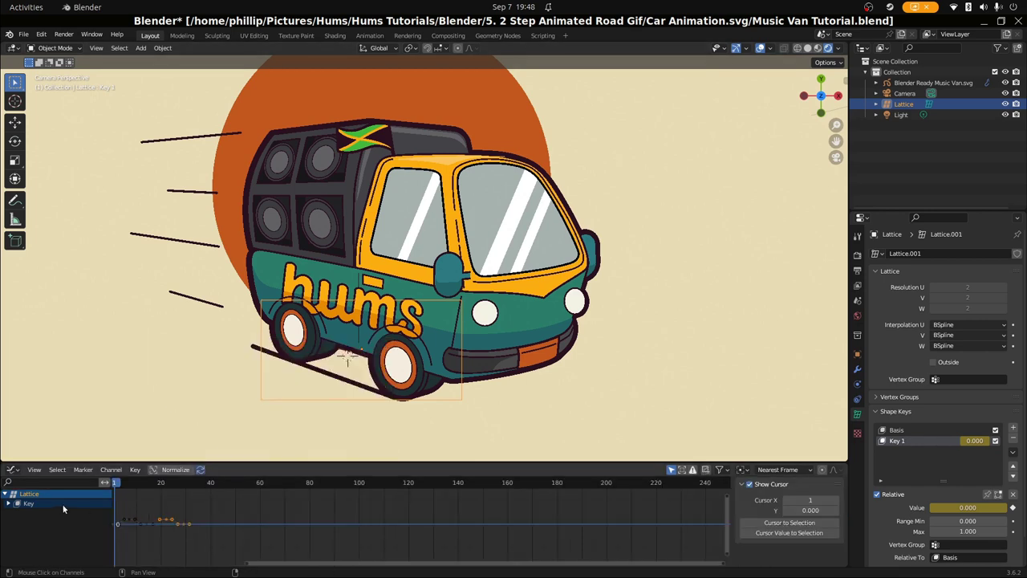
{"action": "left_click", "coordinate": [8, 503]}
{"action": "left_click", "coordinate": [28, 514]}
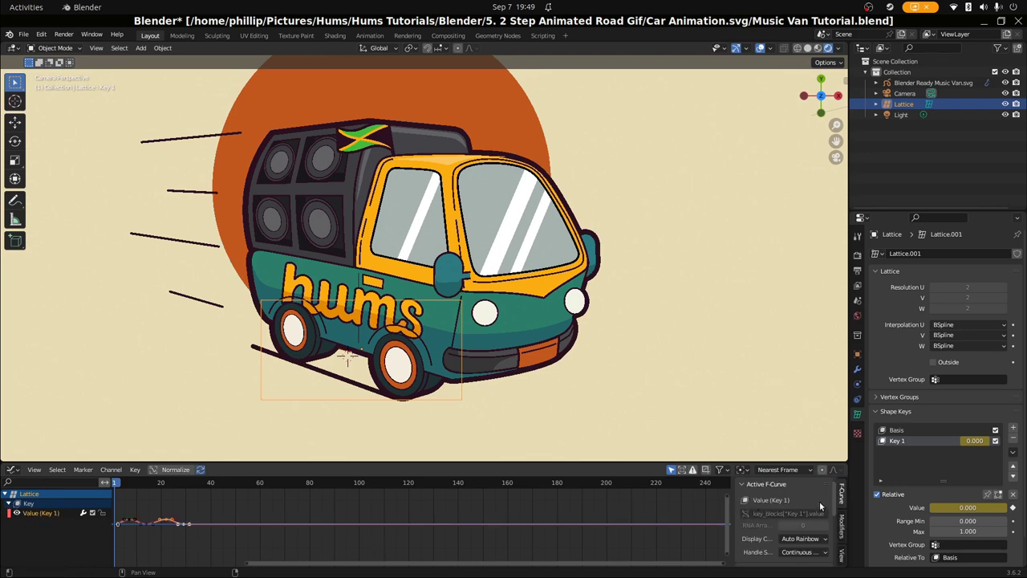
Step: Add a Cycles modifier to the Key 1 value F-curve
{"action": "left_click_drag", "start_coordinate": [849, 535], "coordinate": [848, 534]}
{"action": "left_click", "coordinate": [841, 524]}
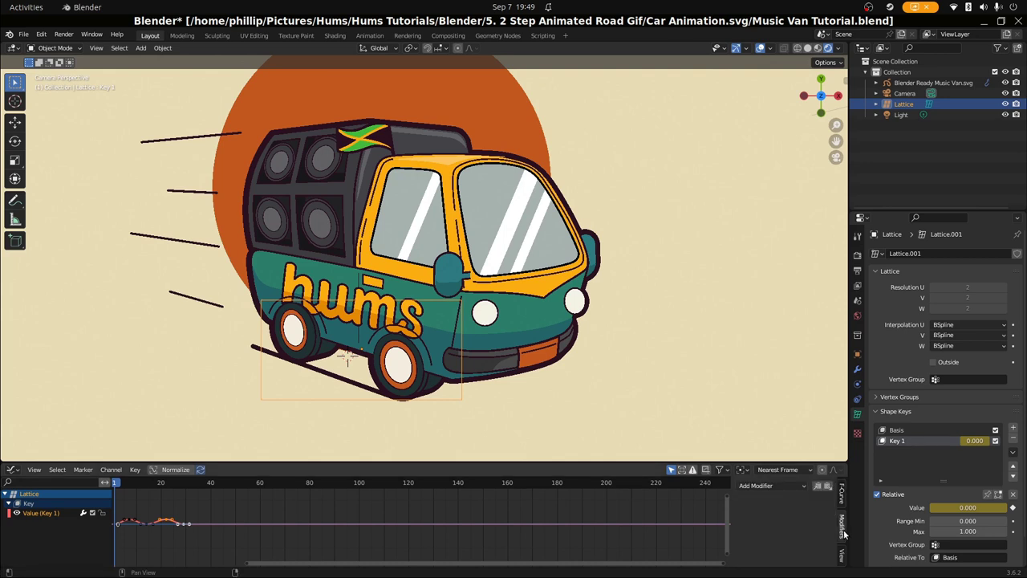
{"action": "left_click", "coordinate": [775, 486]}
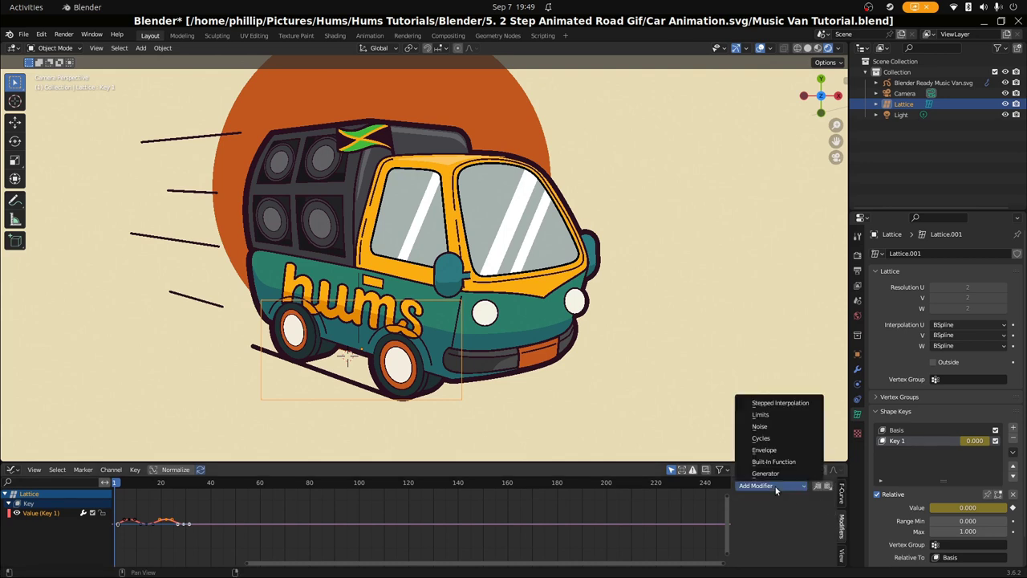
{"action": "left_click", "coordinate": [761, 438]}
Step: Fit the whole curve in the Graph Editor, play the looping bounce, and save the file
{"action": "key", "text": "Home"}
{"action": "key", "text": "space"}
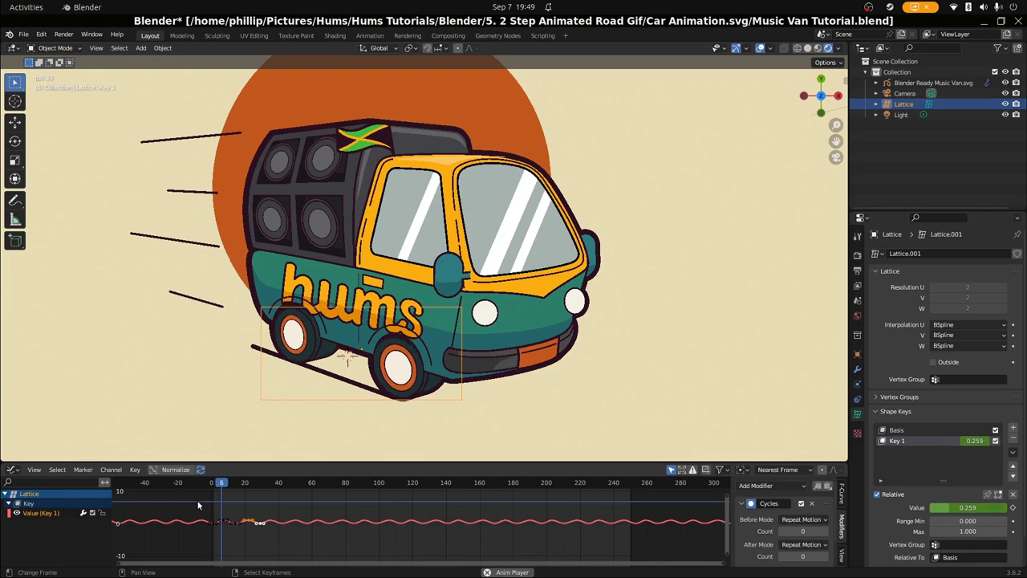
{"action": "key", "text": "space"}
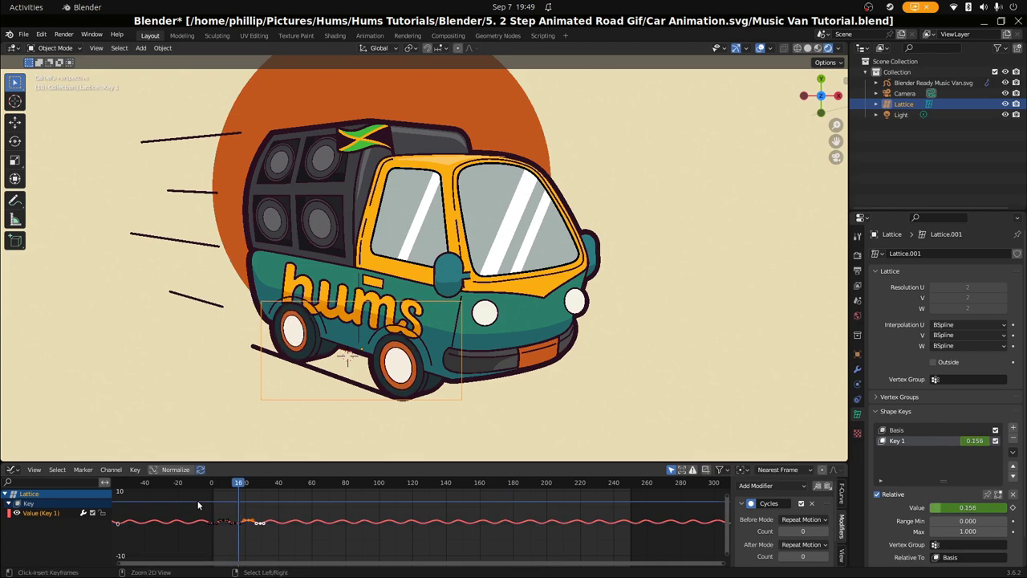
{"action": "key", "text": "ctrl+s"}
{"action": "left_click_drag", "start_coordinate": [200, 504], "coordinate": [213, 503]}
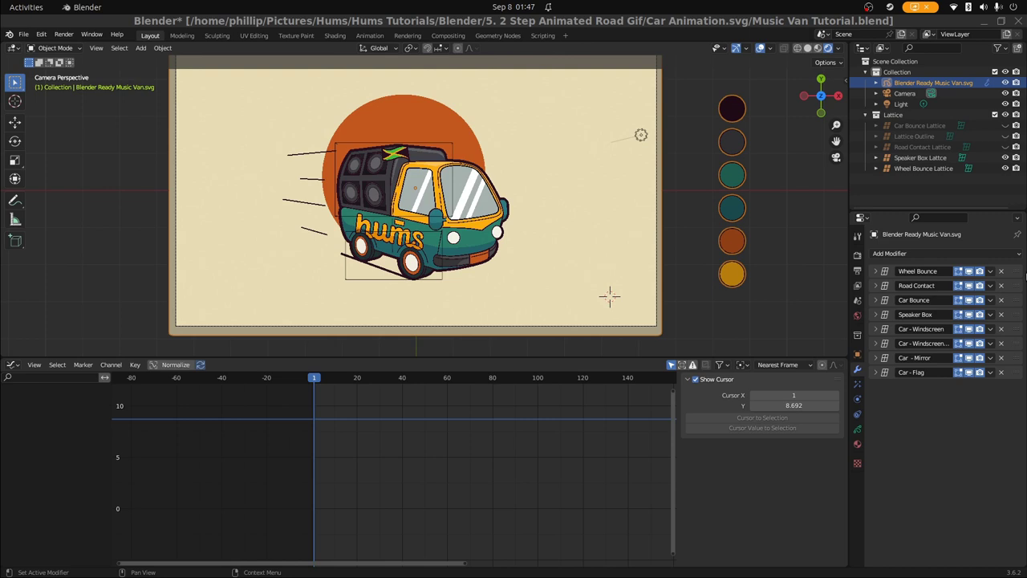
Step: Unhide the Car Bounce Lattice, Lattice Outline and Road Contact Lattice, keeping the whole Lattice collection visible in the viewport
{"action": "scroll", "coordinate": [377, 227], "scroll_direction": "up", "scroll_amount": 1}
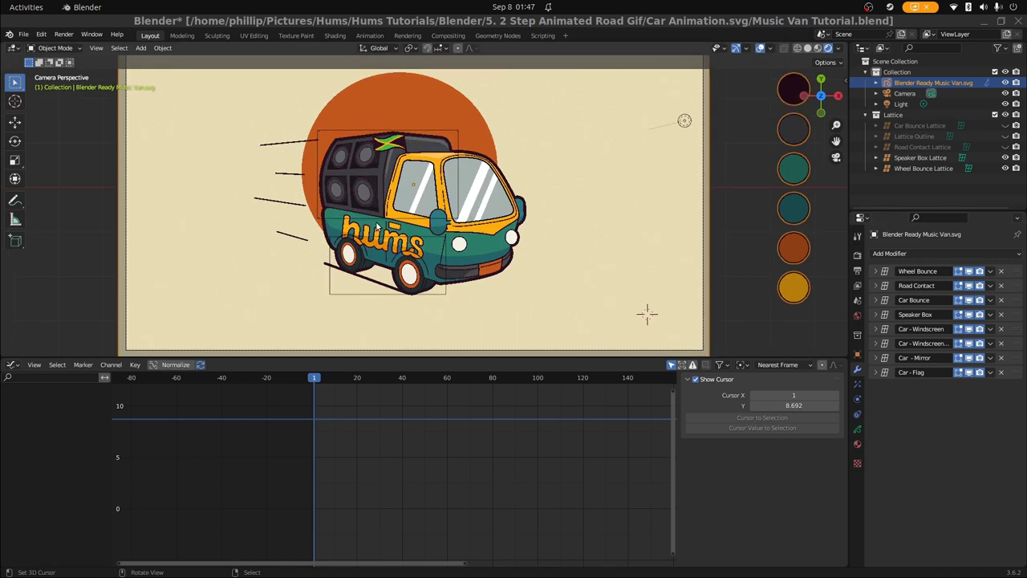
{"action": "scroll", "coordinate": [377, 228], "scroll_direction": "up", "scroll_amount": 1}
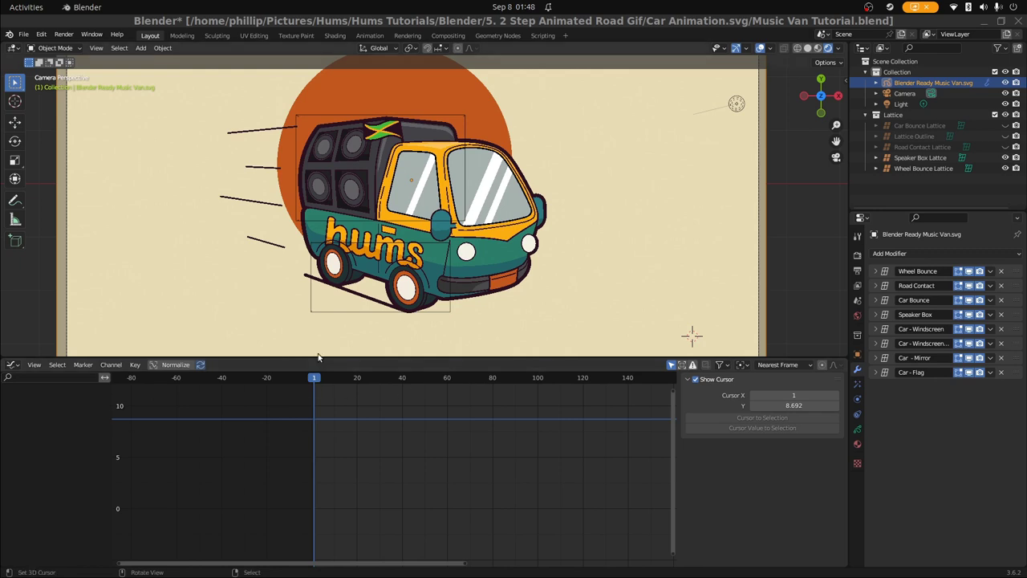
{"action": "left_click", "coordinate": [1006, 135]}
{"action": "left_click", "coordinate": [1006, 126]}
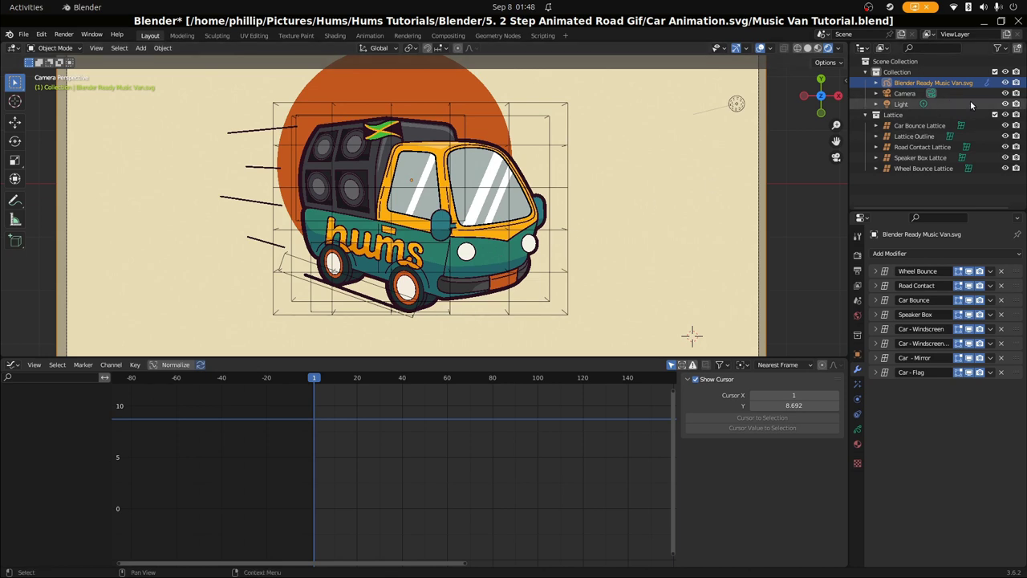
{"action": "left_click", "coordinate": [1006, 114]}
{"action": "left_click", "coordinate": [1006, 115]}
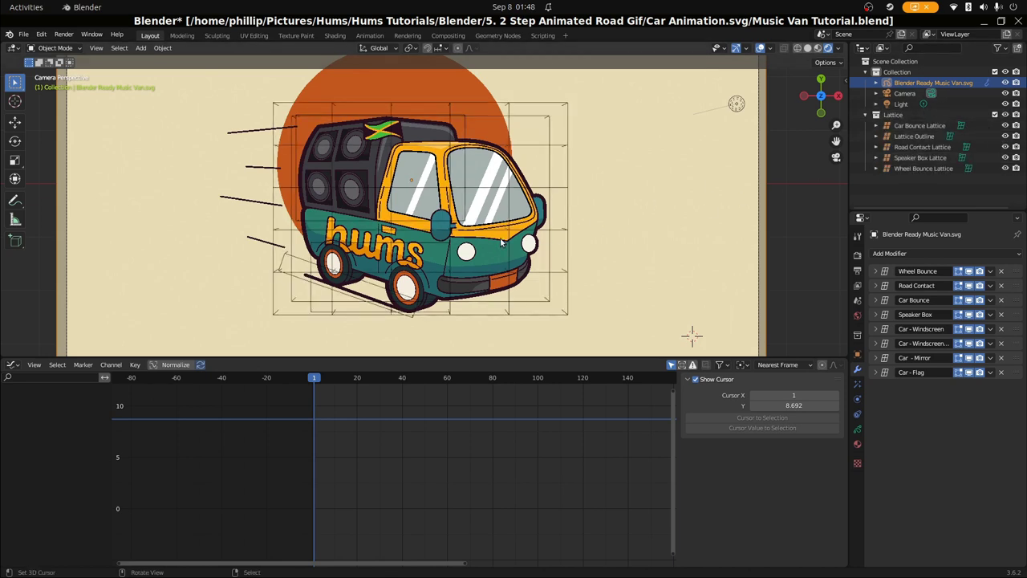
Step: Select the Road Contact Lattice around the road line and scrub its animation to frame 13
{"action": "scroll", "coordinate": [368, 301], "scroll_direction": "up", "scroll_amount": 1}
{"action": "left_click", "coordinate": [360, 302]}
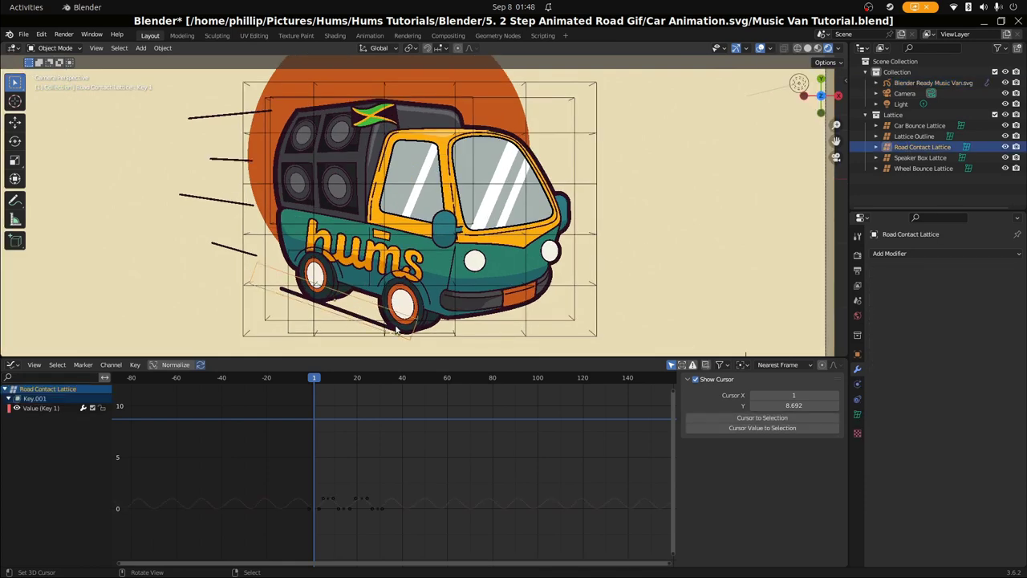
{"action": "left_click", "coordinate": [330, 378]}
{"action": "mouse_move", "coordinate": [330, 377]}
{"action": "left_mouse_down"}
{"action": "mouse_move", "coordinate": [363, 377]}
{"action": "mouse_move", "coordinate": [341, 377]}
{"action": "left_mouse_up"}
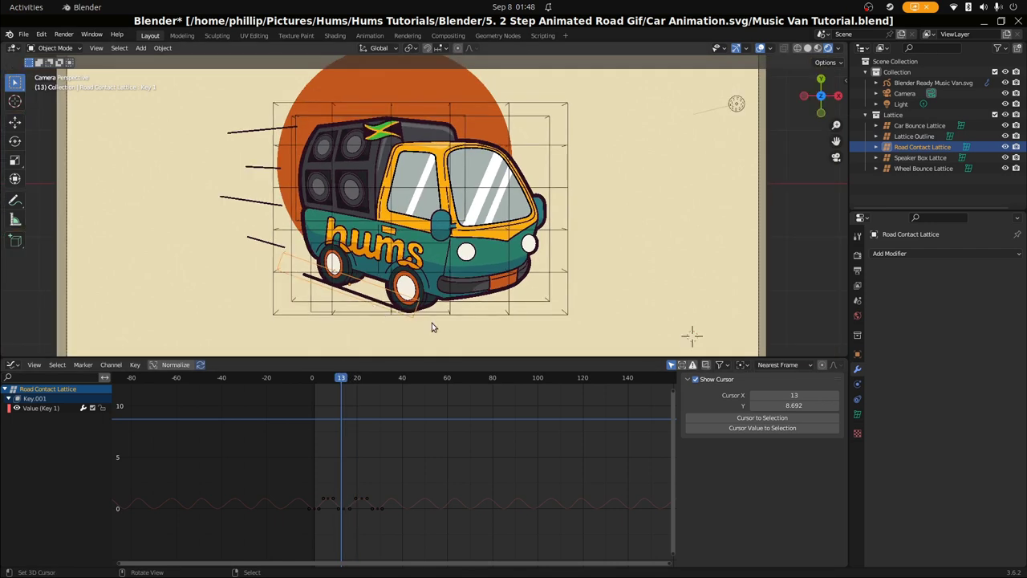
Step: Inspect the Wheel Bounce Lattice, select the Car Bounce Lattice, and scrub its animation to frame 21
{"action": "left_click", "coordinate": [309, 308]}
{"action": "left_click", "coordinate": [310, 309]}
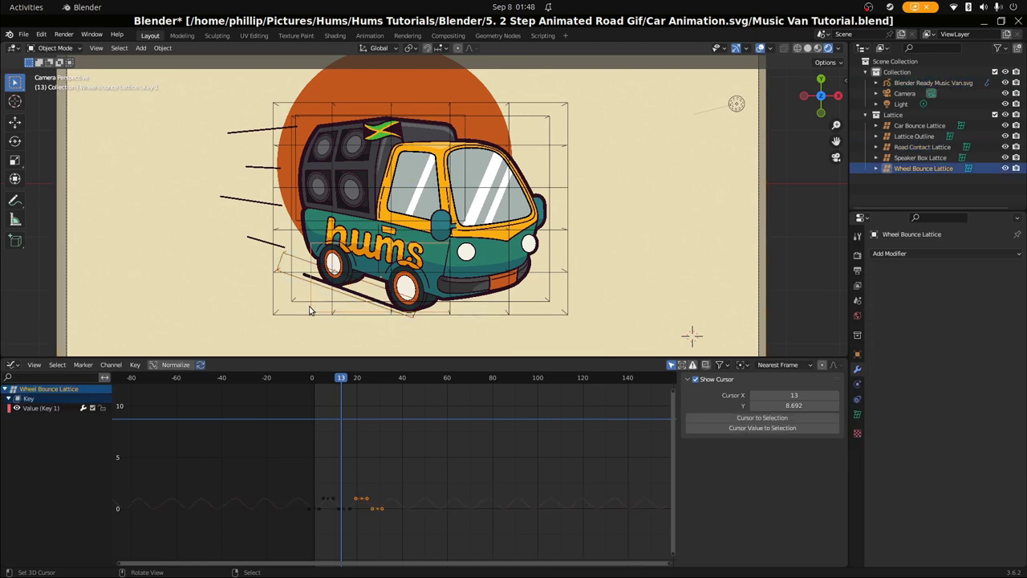
{"action": "left_click", "coordinate": [297, 304]}
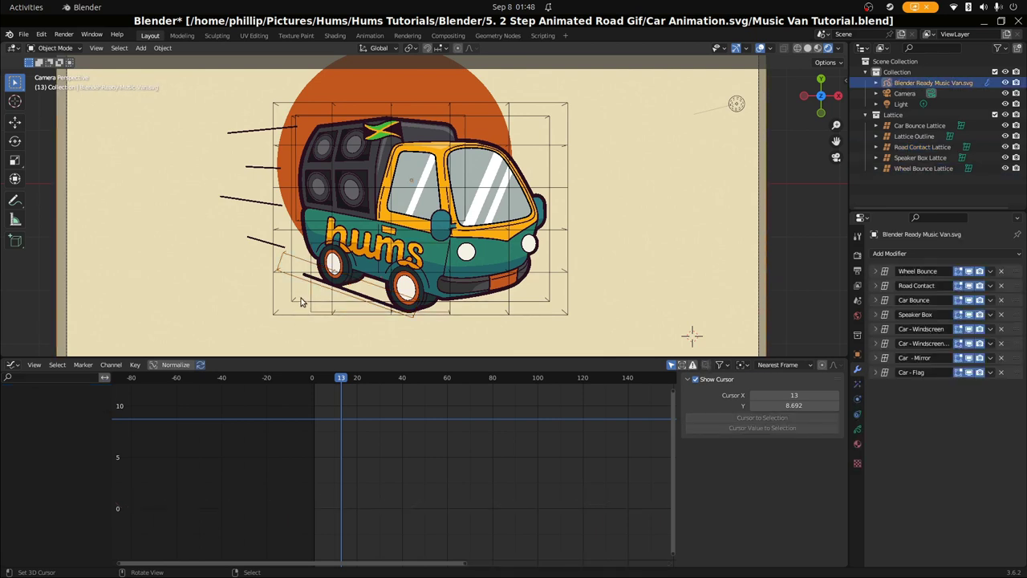
{"action": "left_click", "coordinate": [295, 302]}
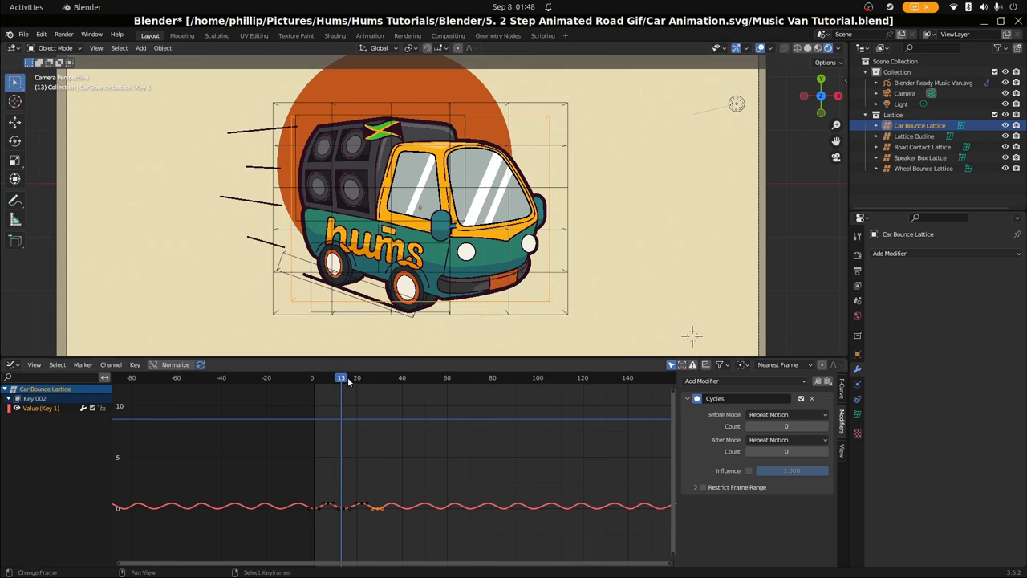
{"action": "mouse_move", "coordinate": [345, 378]}
{"action": "left_mouse_down"}
{"action": "mouse_move", "coordinate": [374, 377]}
{"action": "mouse_move", "coordinate": [359, 377]}
{"action": "left_mouse_up"}
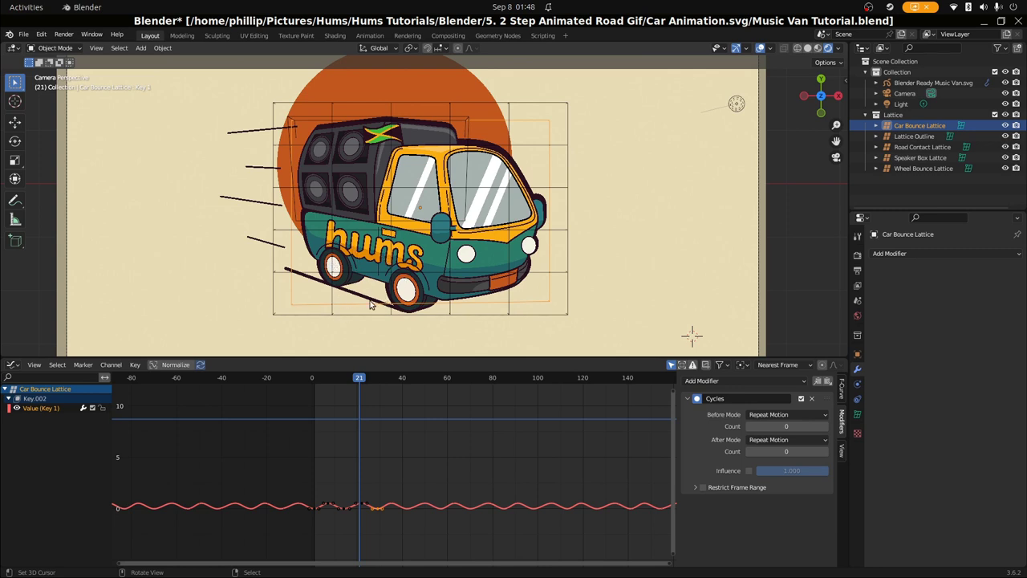
Step: Select the Speaker Box Lattice, inspect its deformation from the side in wireframe at frame 7, and return to the camera view
{"action": "left_click_drag", "start_coordinate": [358, 385], "coordinate": [333, 382]}
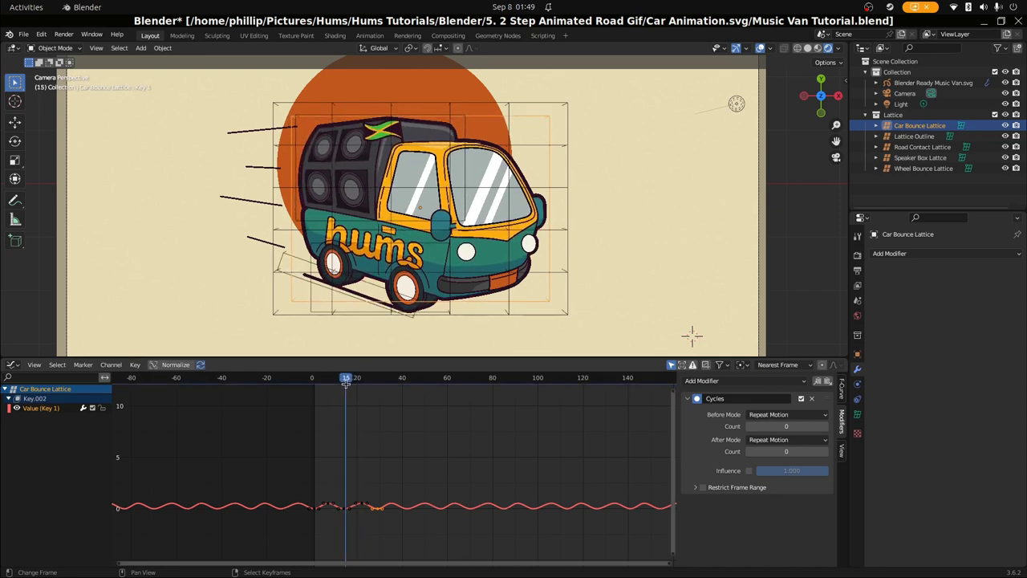
{"action": "left_click", "coordinate": [295, 115]}
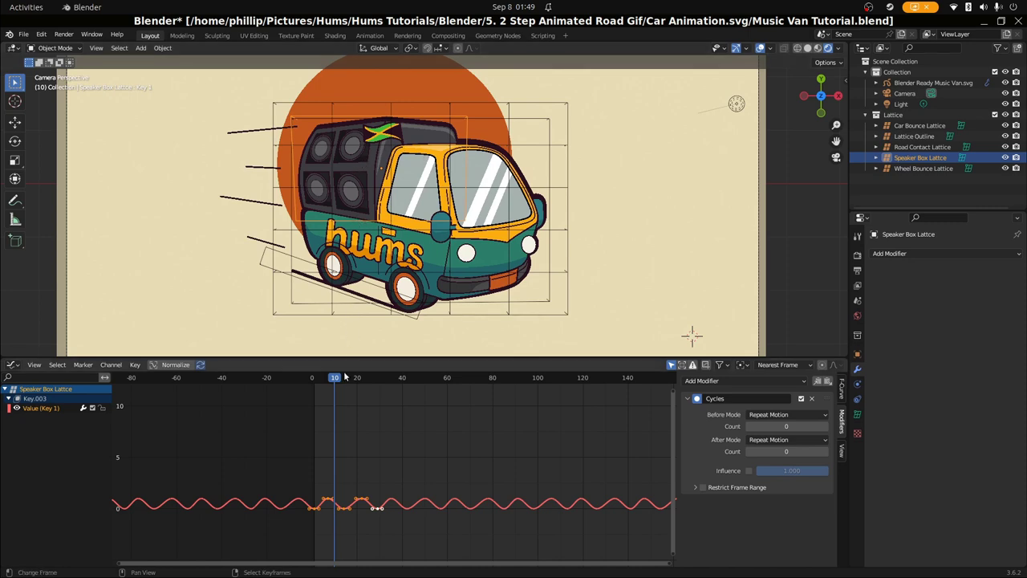
{"action": "middle_click_drag", "start_coordinate": [369, 227], "coordinate": [370, 283]}
{"action": "key", "text": "shift+z"}
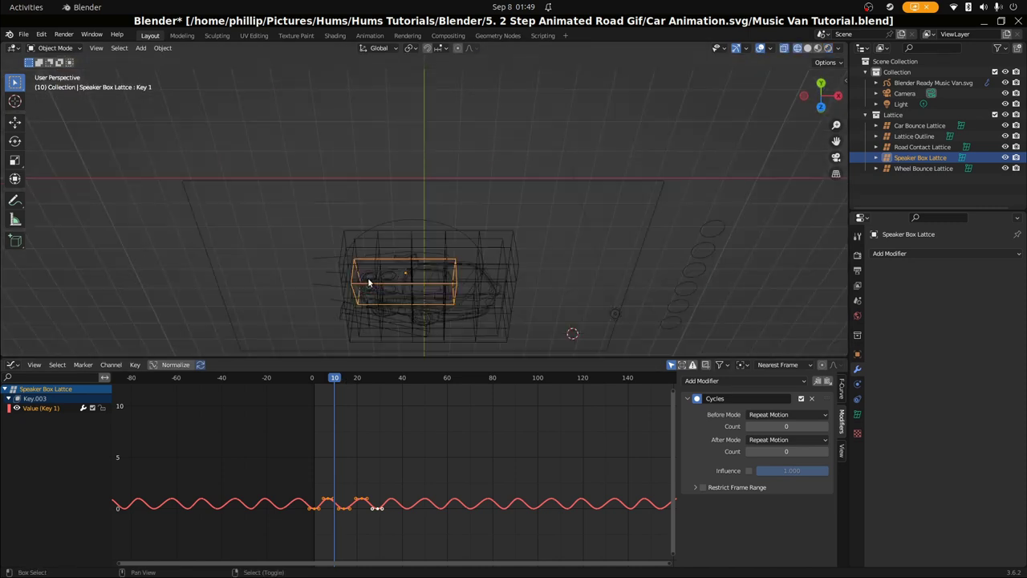
{"action": "scroll", "coordinate": [339, 420], "scroll_direction": "up", "scroll_amount": 2}
{"action": "middle_click_drag", "start_coordinate": [373, 262], "coordinate": [257, 353]}
{"action": "mouse_move", "coordinate": [321, 414]}
{"action": "left_mouse_down"}
{"action": "mouse_move", "coordinate": [300, 414]}
{"action": "mouse_move", "coordinate": [316, 414]}
{"action": "left_mouse_up"}
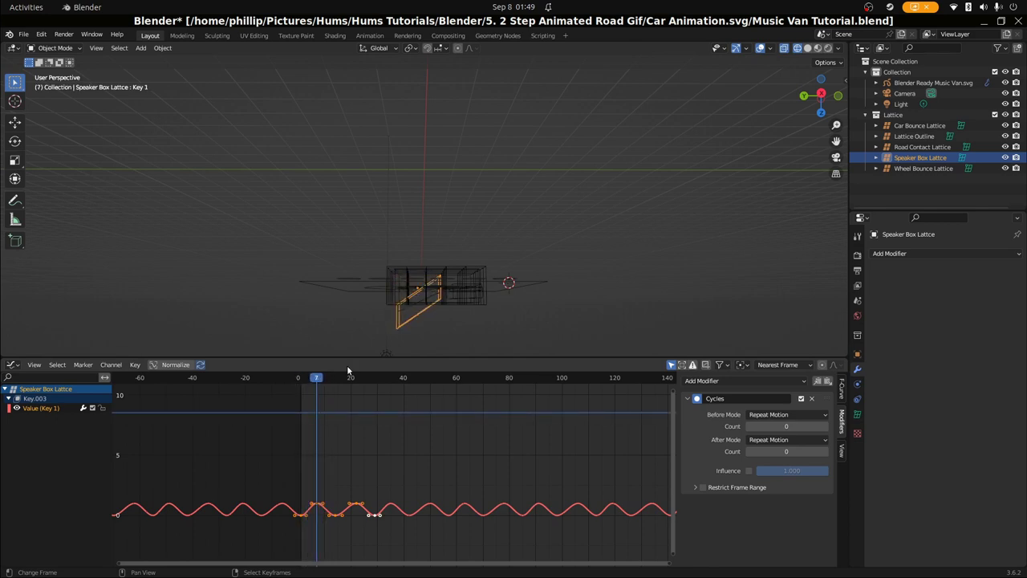
{"action": "key", "text": "KP_0"}
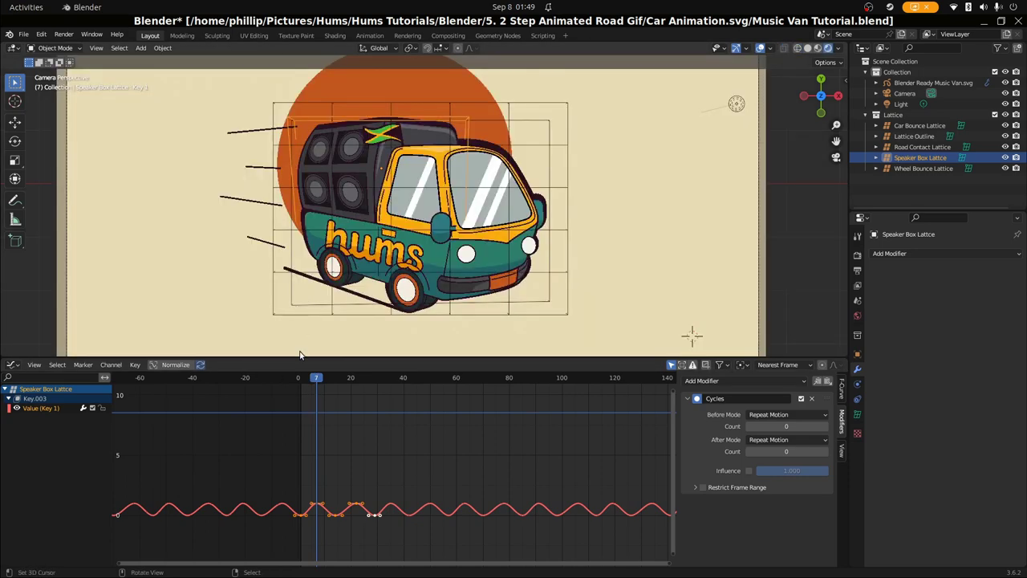
Step: Scrub the van animation with the Speaker Box Lattice selected, going out to frame 35 and back to frame 9
{"action": "left_click_drag", "start_coordinate": [299, 378], "coordinate": [297, 406]}
{"action": "key", "text": "space"}
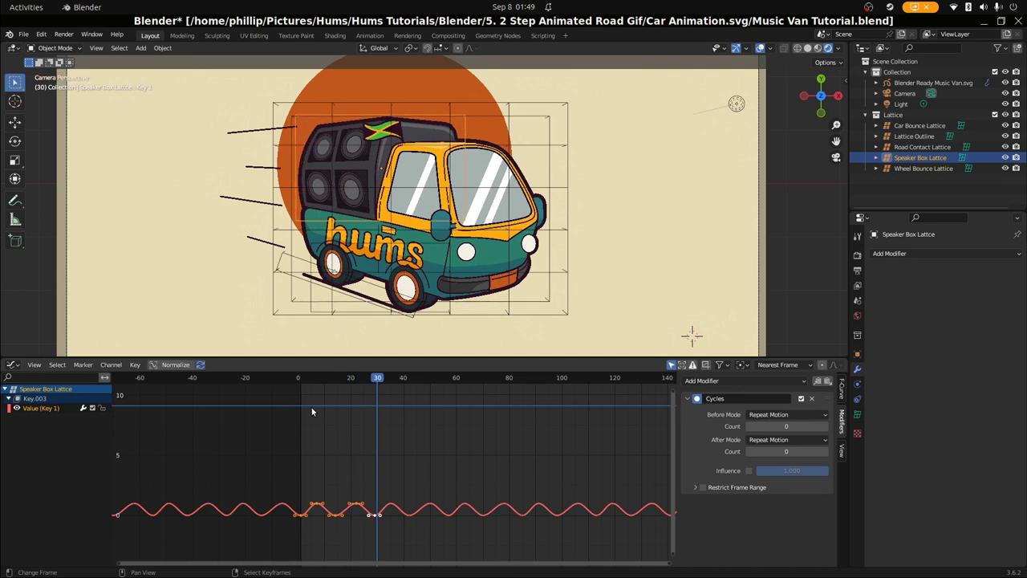
{"action": "left_click", "coordinate": [313, 404]}
{"action": "left_click_drag", "start_coordinate": [313, 404], "coordinate": [370, 403]}
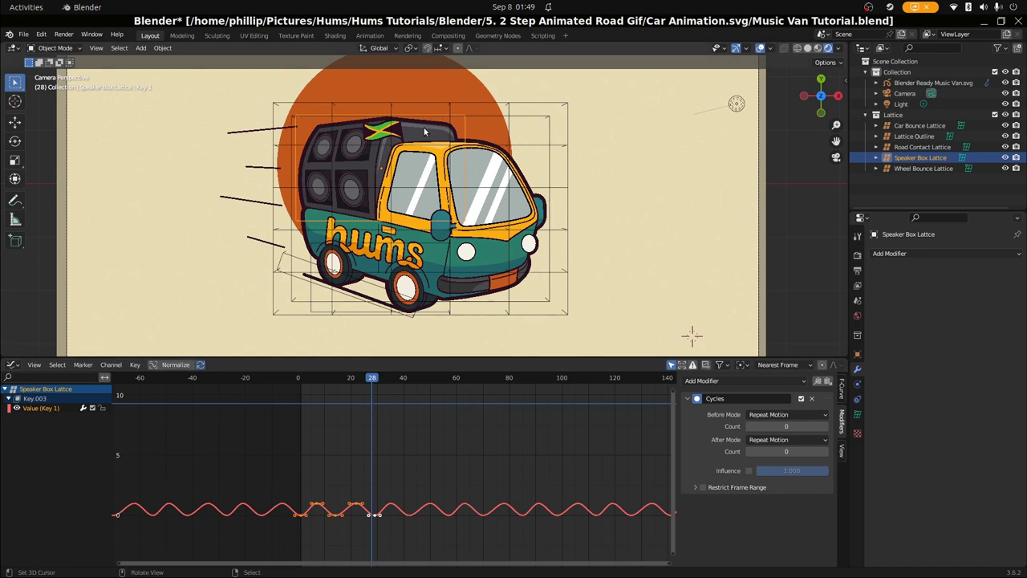
{"action": "left_click_drag", "start_coordinate": [352, 453], "coordinate": [390, 455]}
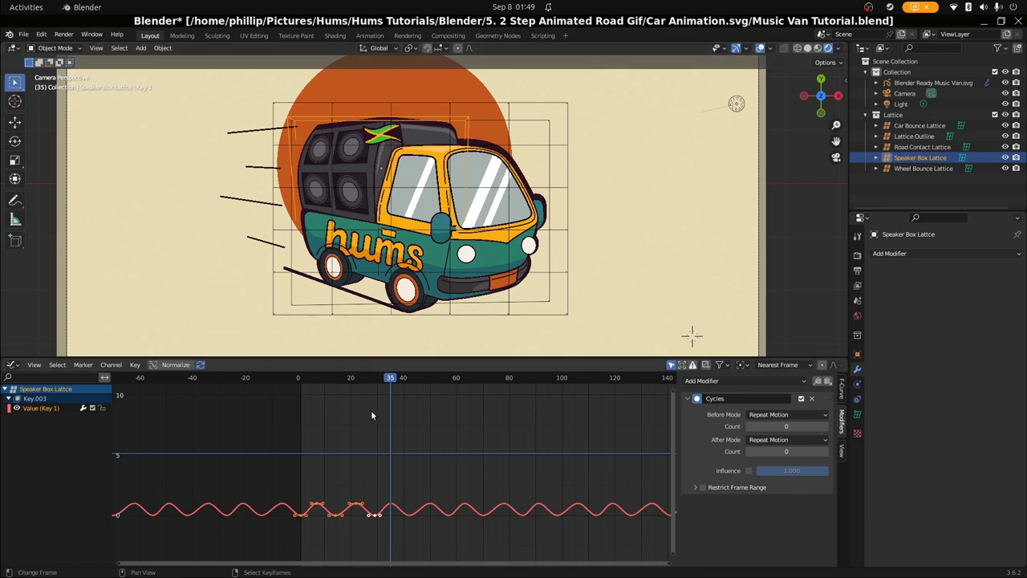
{"action": "left_click_drag", "start_coordinate": [387, 417], "coordinate": [332, 409]}
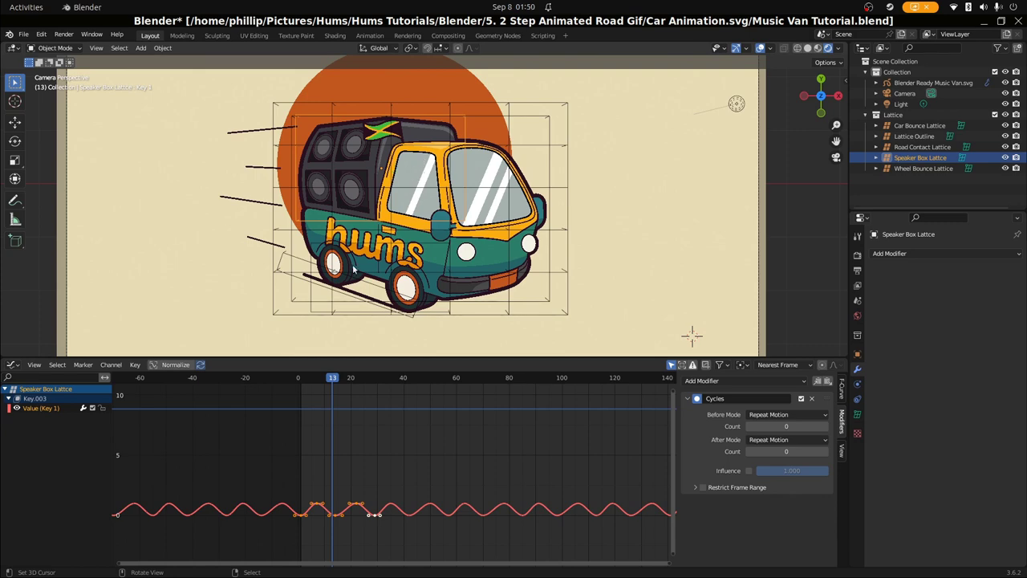
{"action": "scroll", "coordinate": [339, 99], "scroll_direction": "up", "scroll_amount": 2}
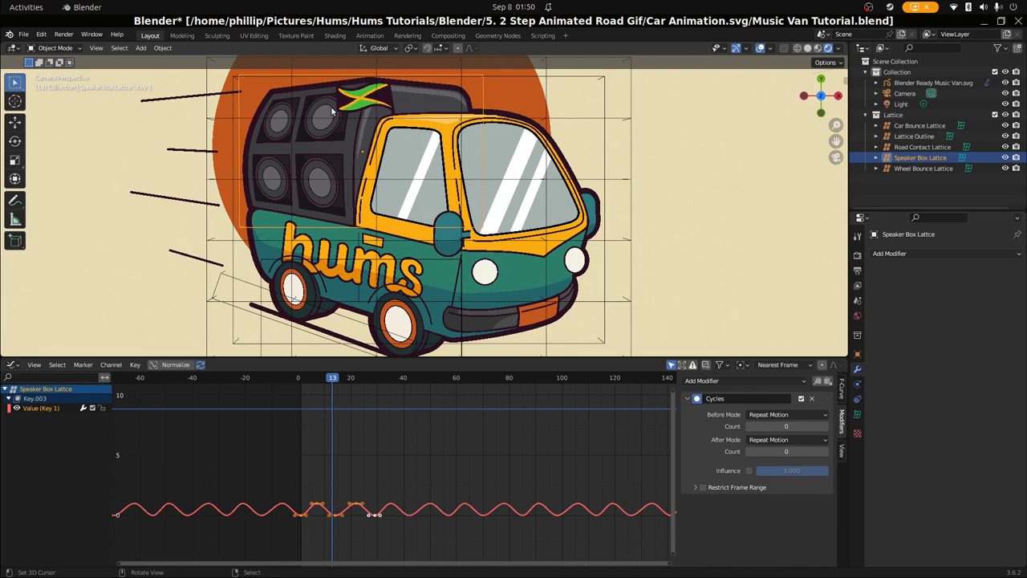
{"action": "scroll", "coordinate": [388, 229], "scroll_direction": "down", "scroll_amount": 3}
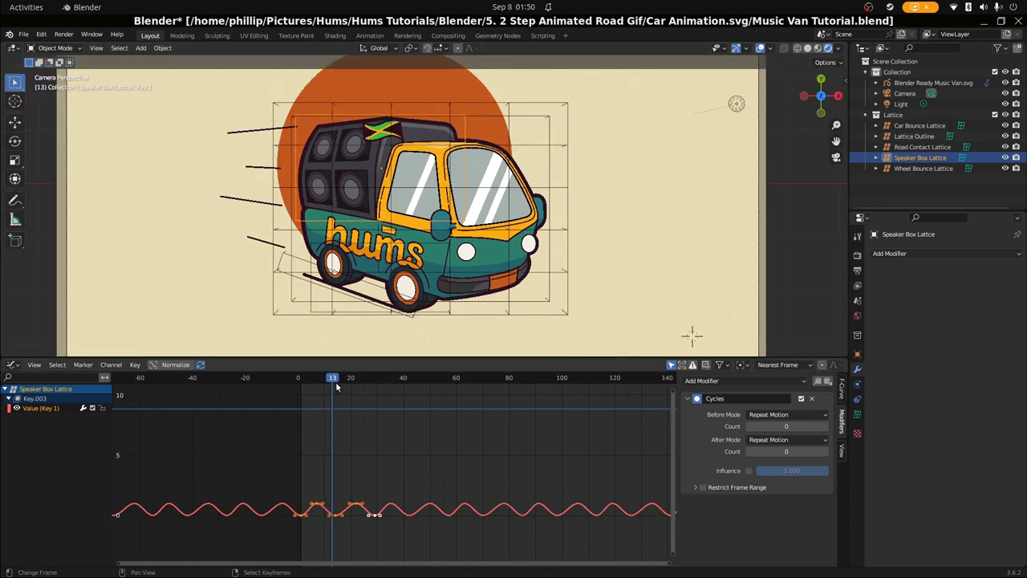
{"action": "left_click_drag", "start_coordinate": [336, 387], "coordinate": [321, 385]}
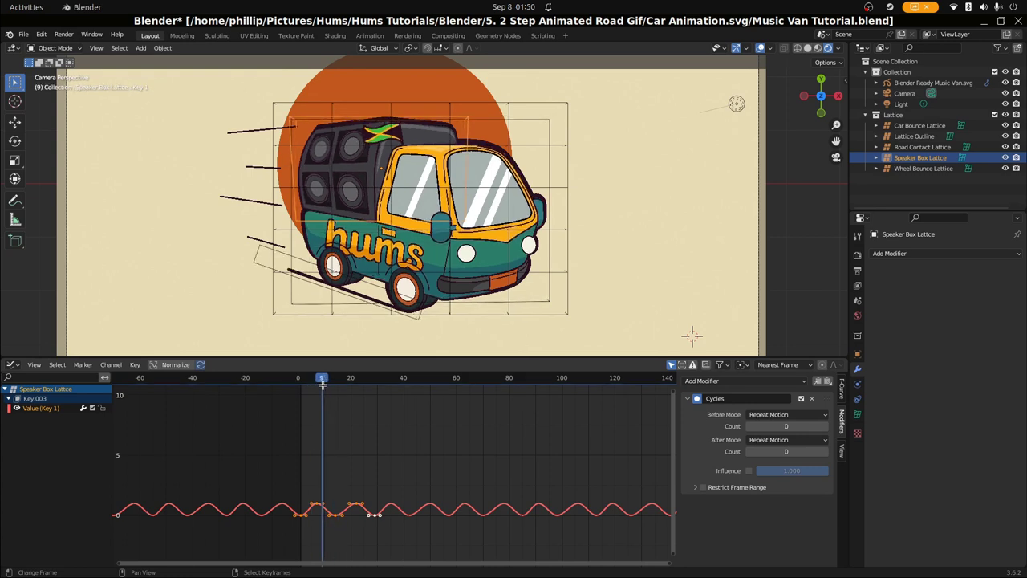
{"action": "mouse_move", "coordinate": [322, 384]}
{"action": "left_mouse_down"}
{"action": "mouse_move", "coordinate": [340, 385]}
{"action": "mouse_move", "coordinate": [321, 386]}
{"action": "left_mouse_up"}
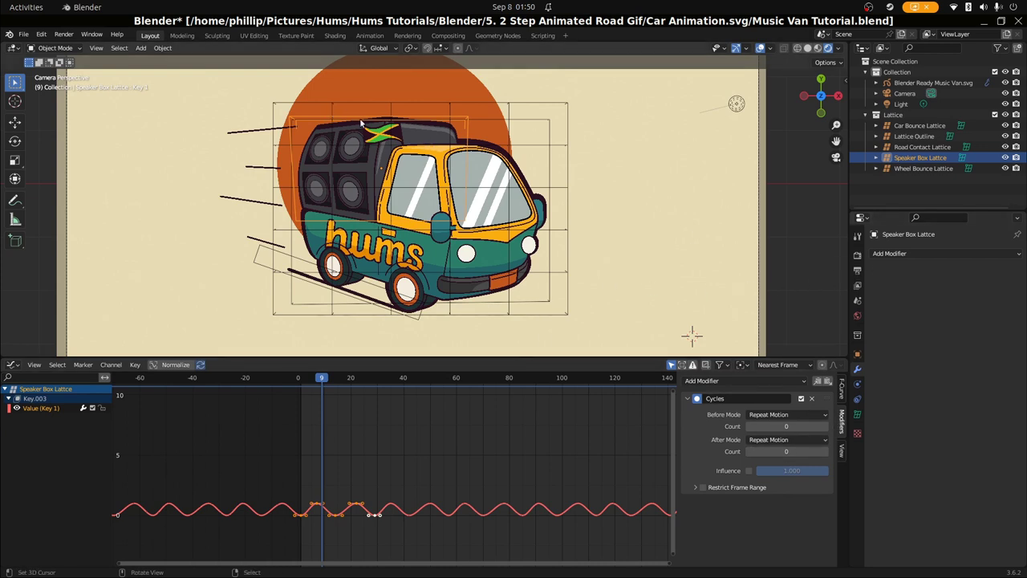
Step: Select the Blender Ready Music Van.svg object, expand its Car - Flag modifier settings, and play the animation
{"action": "left_click", "coordinate": [930, 83]}
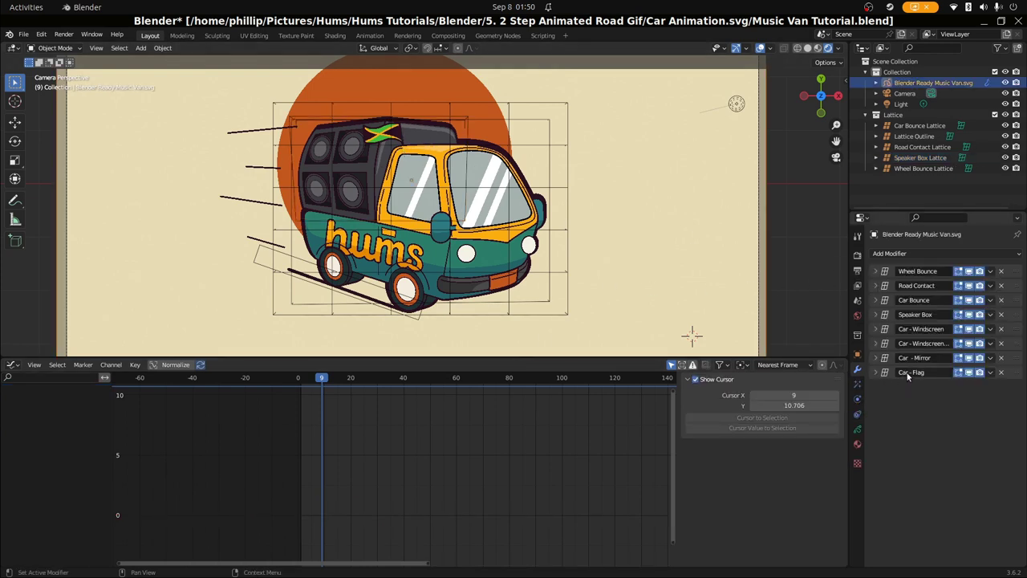
{"action": "left_click", "coordinate": [875, 372]}
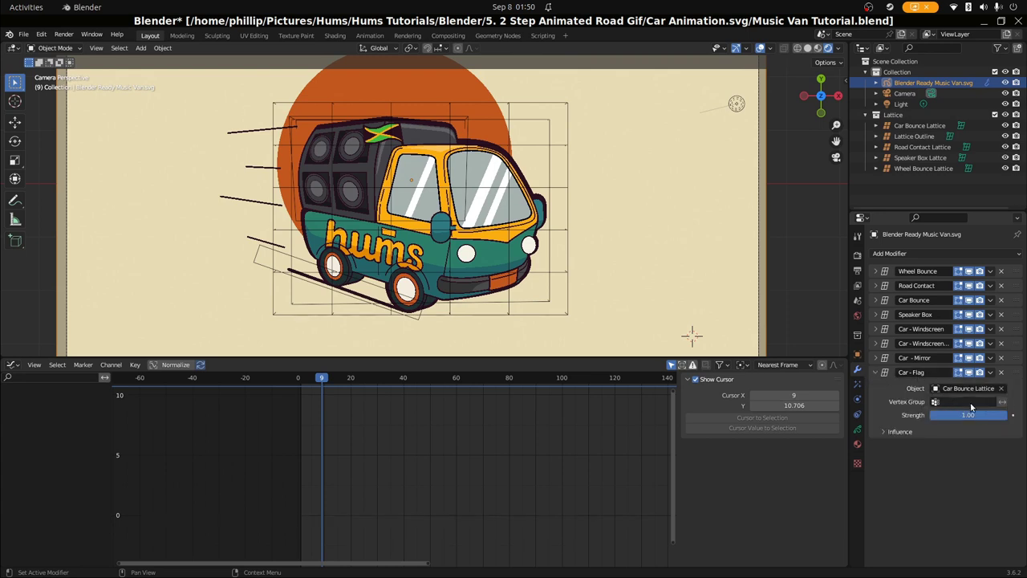
{"action": "left_click", "coordinate": [299, 455]}
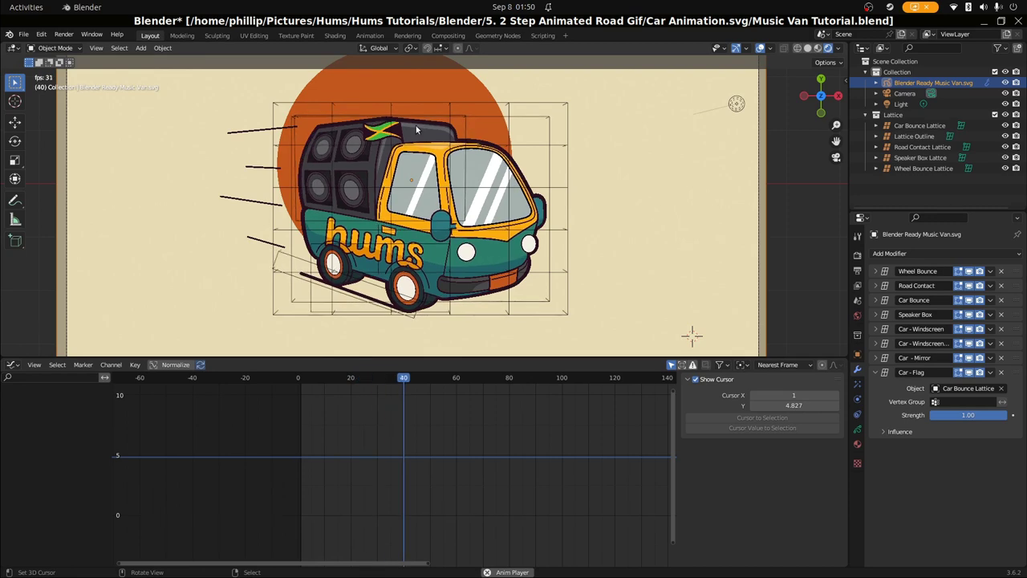
{"action": "key", "text": "space"}
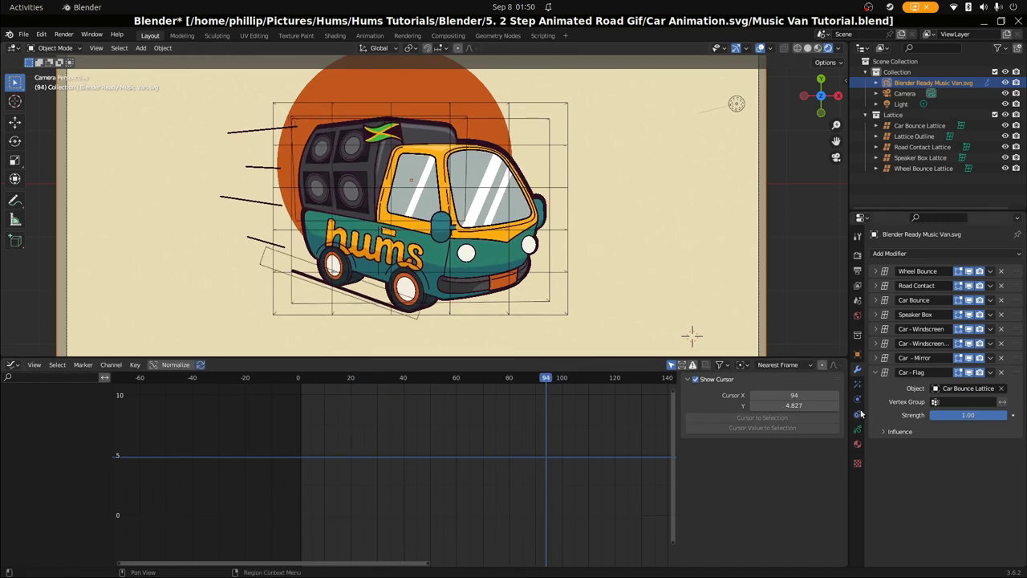
Step: Preview the animation with the Car - Flag modifier temporarily disabled for viewport and render, then collapse the re-enabled modifier
{"action": "left_click", "coordinate": [969, 372]}
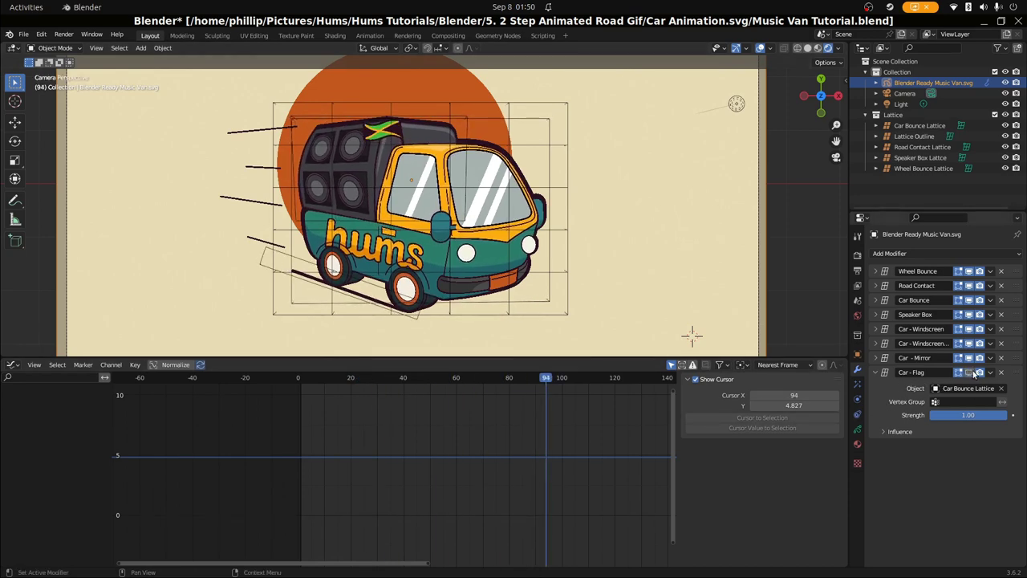
{"action": "left_click", "coordinate": [299, 443]}
{"action": "key", "text": "space"}
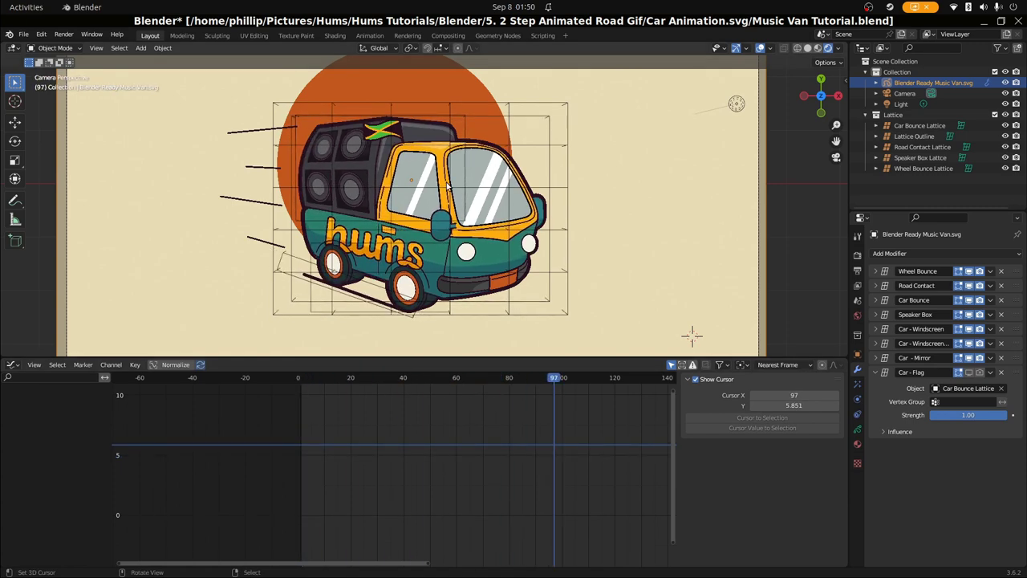
{"action": "left_click", "coordinate": [969, 373]}
{"action": "left_click", "coordinate": [980, 372]}
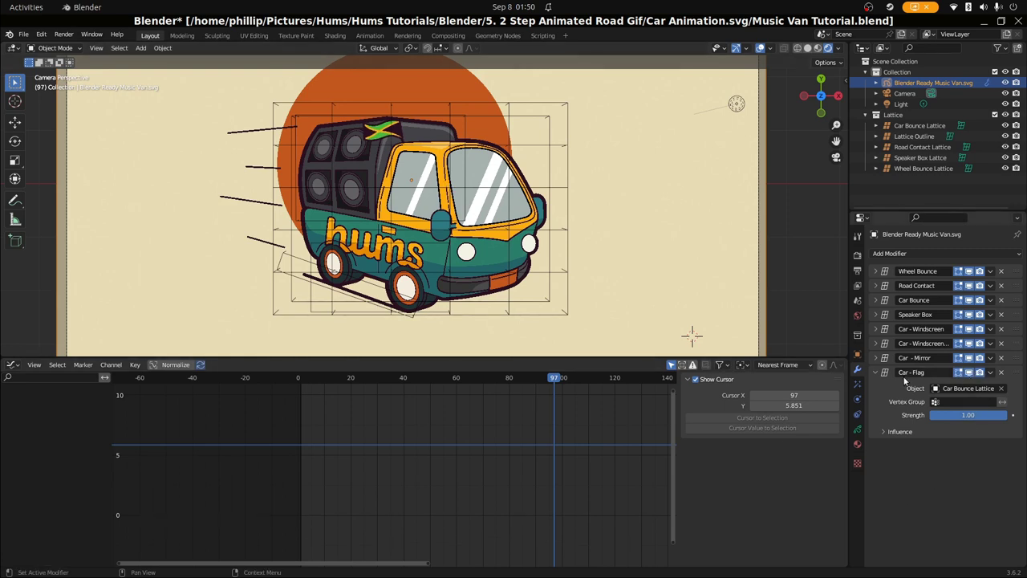
{"action": "left_click", "coordinate": [875, 373]}
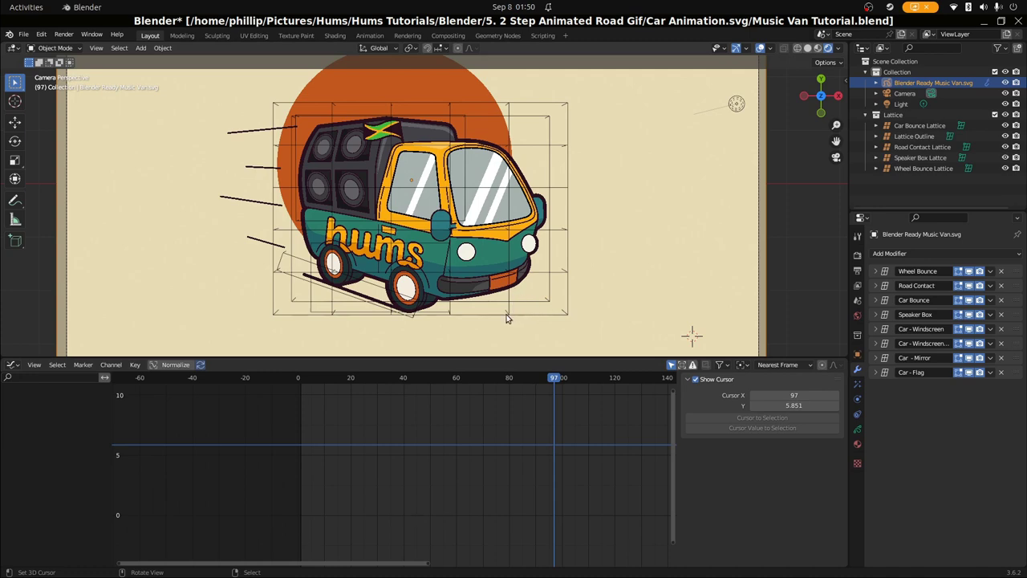
Step: Add a Lattice modifier to the music van and name it "Bumper Modifer"
{"action": "scroll", "coordinate": [456, 301], "scroll_direction": "up", "scroll_amount": 2}
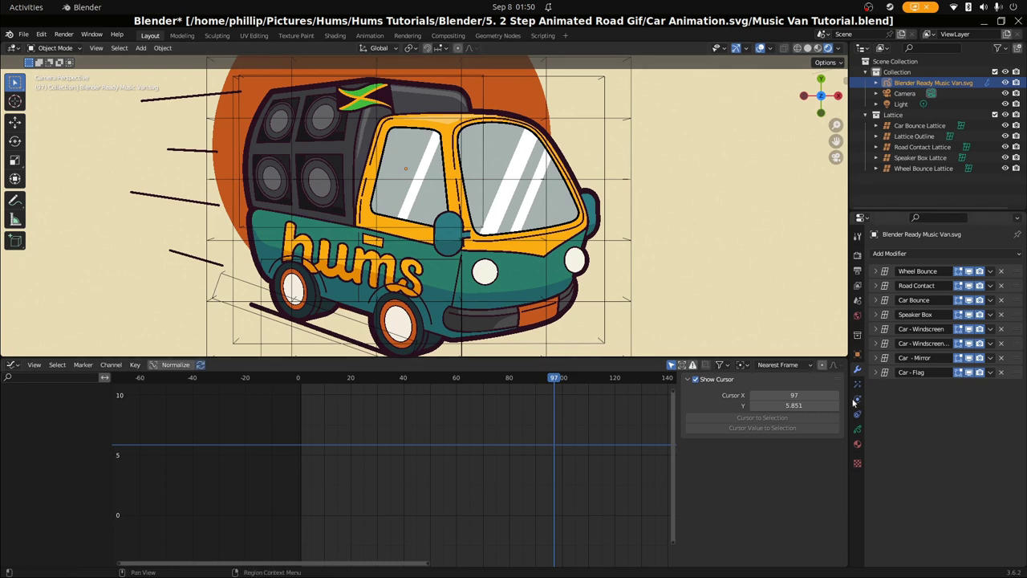
{"action": "left_click", "coordinate": [910, 251]}
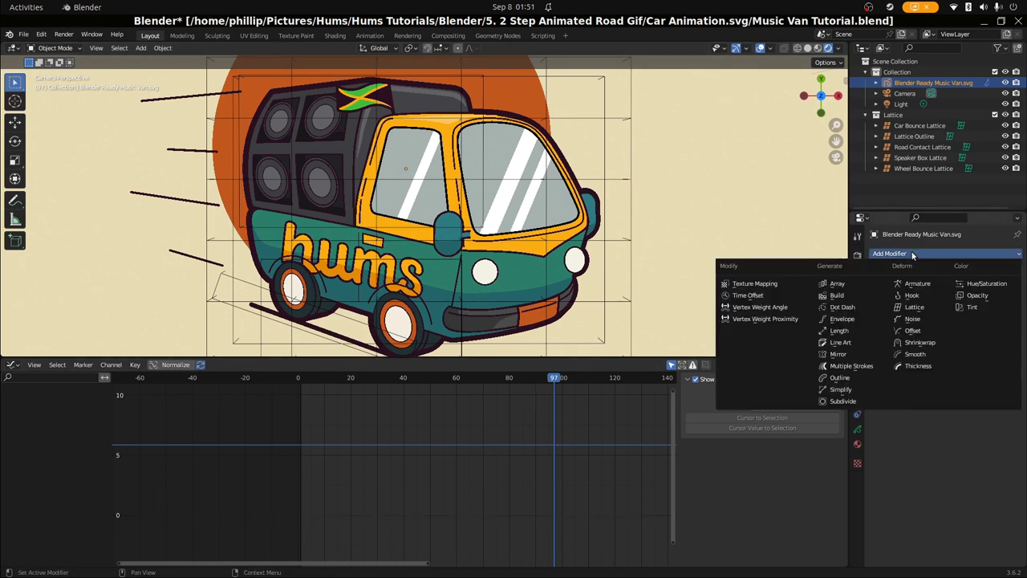
{"action": "left_click", "coordinate": [914, 312]}
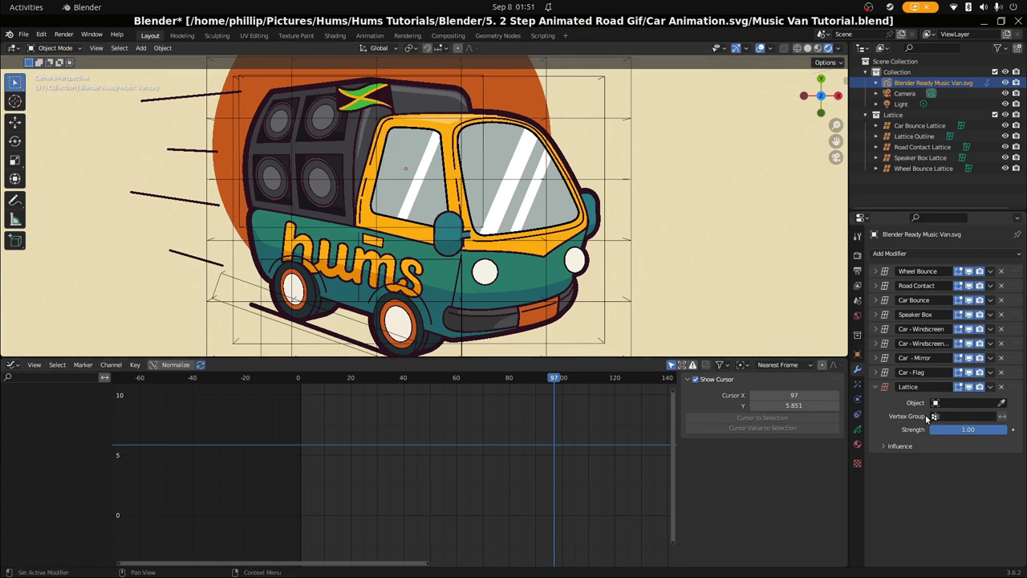
{"action": "left_click", "coordinate": [911, 386]}
{"action": "type", "text": "Bumper Modifier"}
Step: Set the Bumper Modifer's target object to the Car Bounce Lattice
{"action": "left_click", "coordinate": [1002, 402]}
{"action": "key", "text": "Escape"}
{"action": "left_click", "coordinate": [994, 403]}
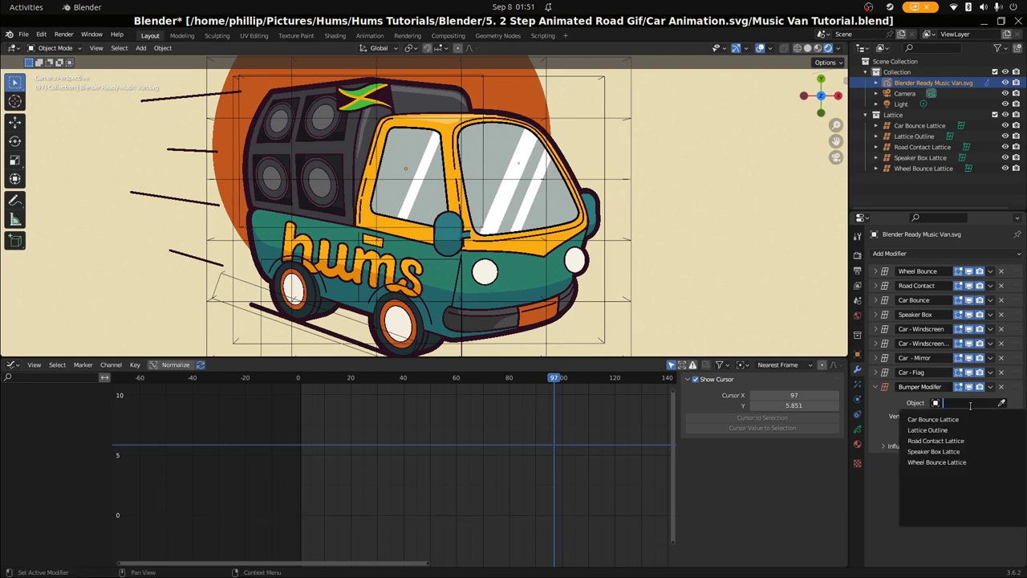
{"action": "left_click", "coordinate": [948, 421]}
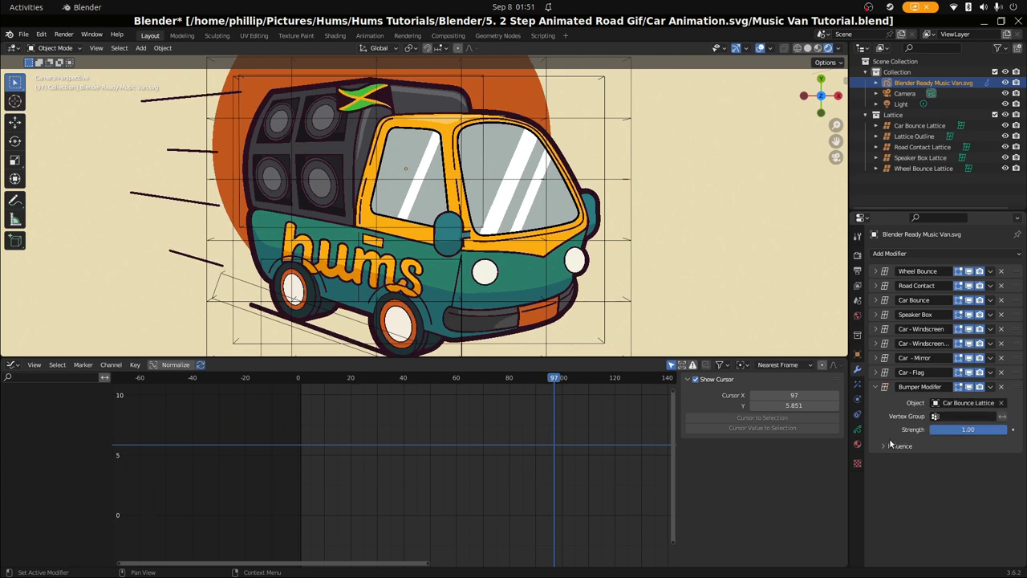
Step: Limit the Bumper Modifer's influence to the Bumper layer
{"action": "left_click", "coordinate": [890, 445]}
{"action": "left_click", "coordinate": [956, 463]}
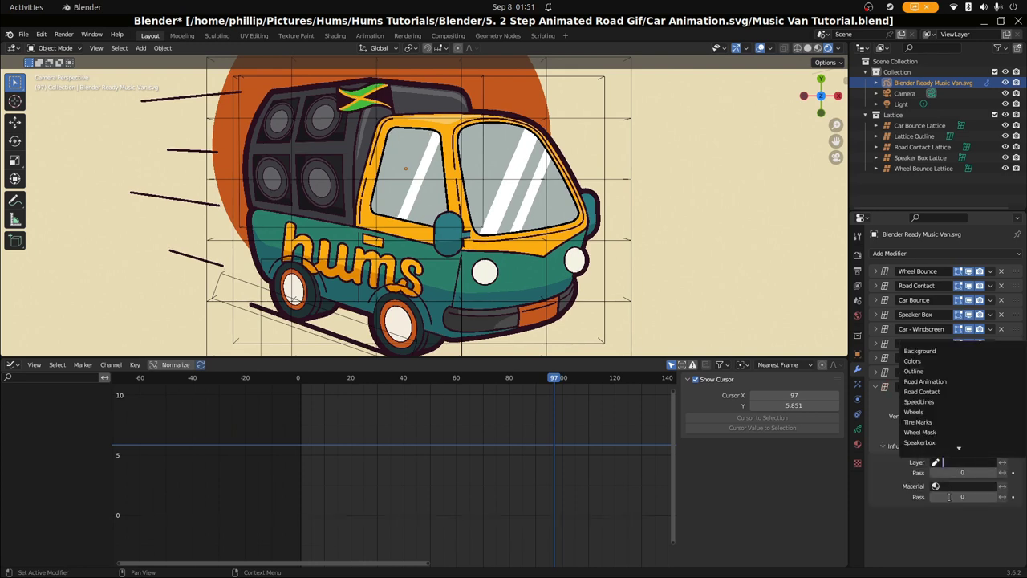
{"action": "key", "text": "Down"}
{"action": "key", "text": "Down"}
{"action": "key", "text": "Down"}
{"action": "key", "text": "Down"}
{"action": "key", "text": "Down"}
{"action": "key", "text": "Down"}
{"action": "key", "text": "Down"}
{"action": "key", "text": "Down"}
{"action": "key", "text": "Down"}
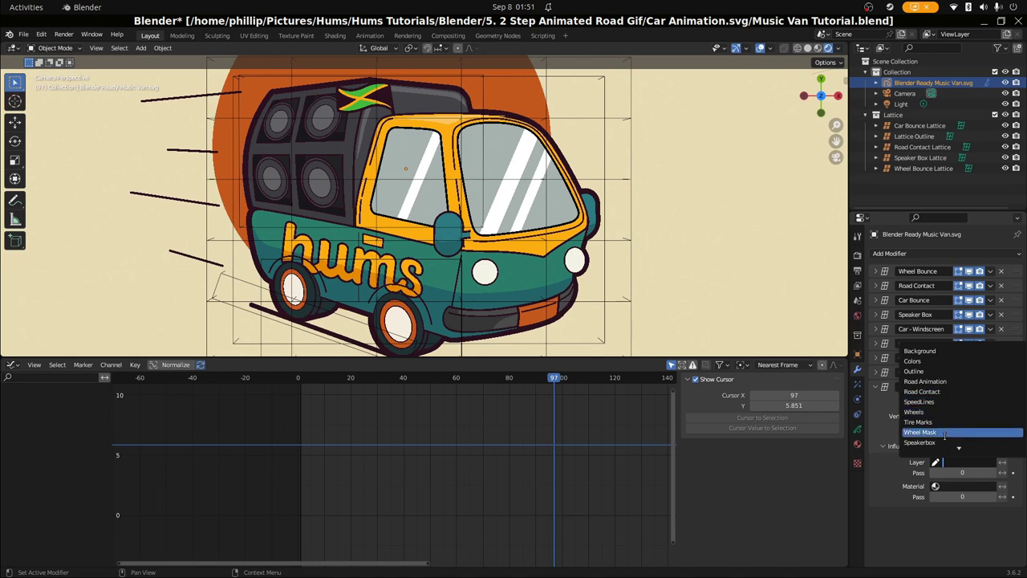
{"action": "key", "text": "Down"}
{"action": "key", "text": "Down"}
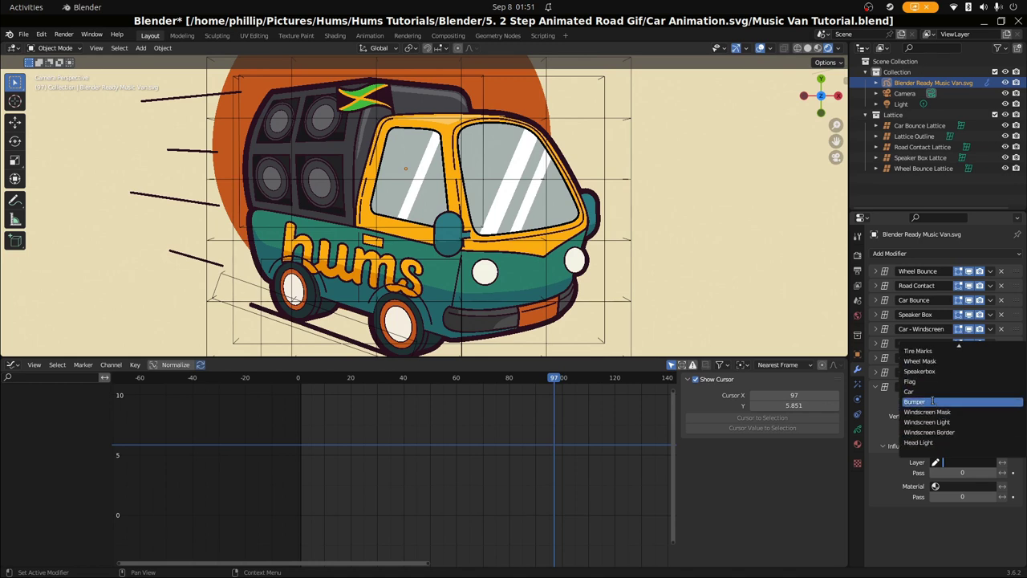
{"action": "left_click", "coordinate": [943, 402]}
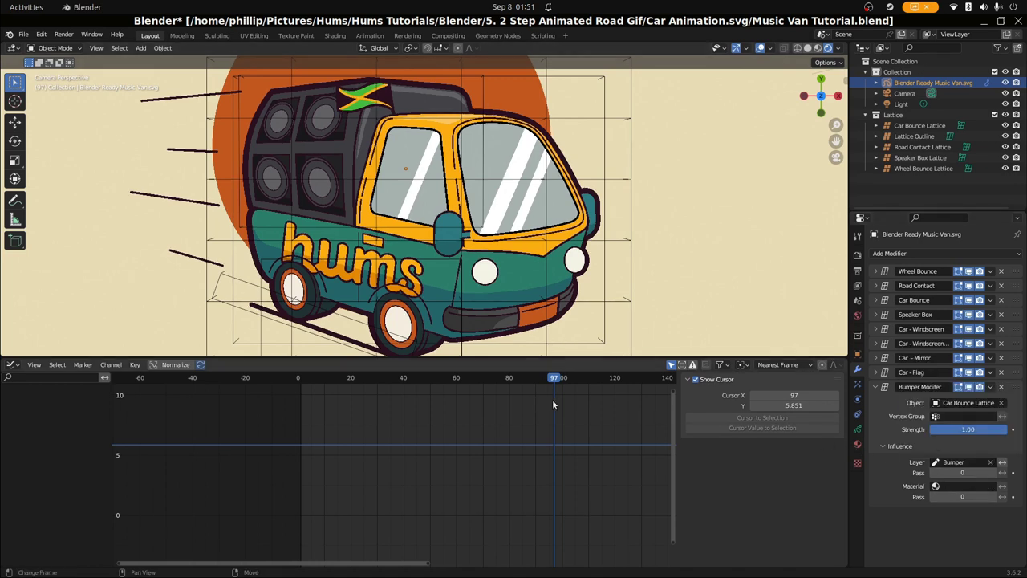
Step: Compare the playing animation with the Bumper Modifer on and off in the viewport, leaving it enabled and collapsed
{"action": "key", "text": "space"}
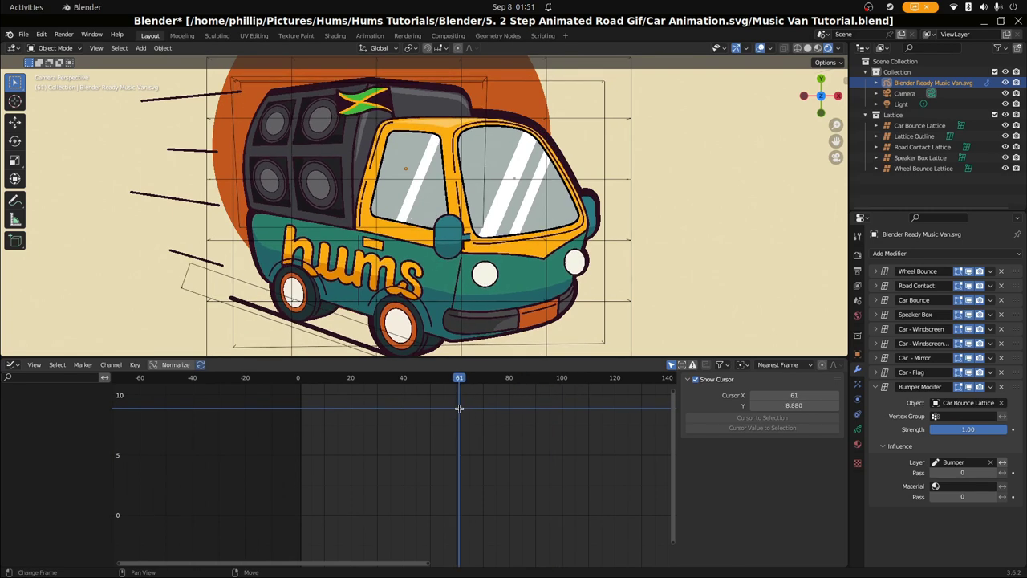
{"action": "key", "text": "space"}
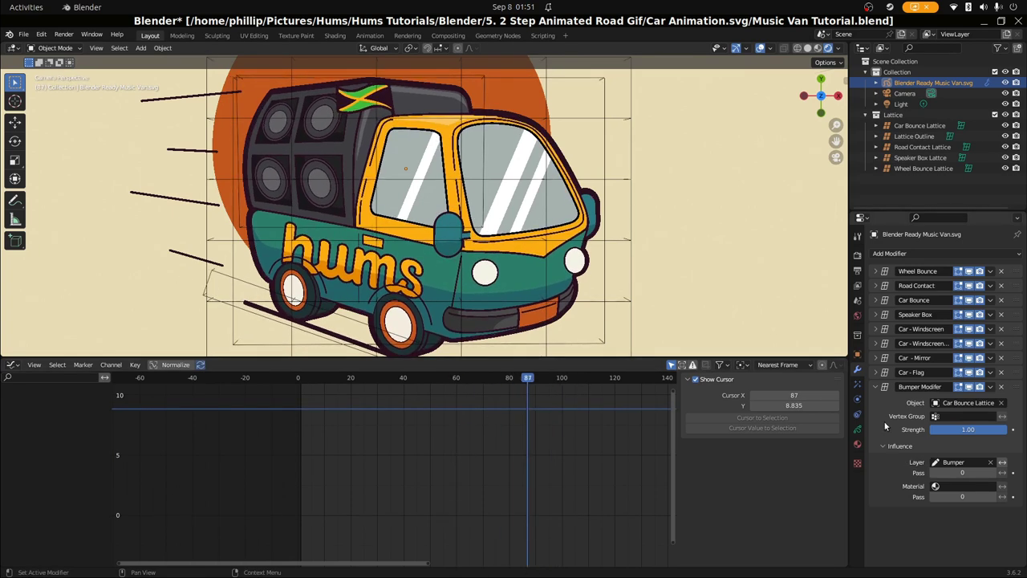
{"action": "left_click", "coordinate": [877, 388]}
{"action": "left_click", "coordinate": [969, 386]}
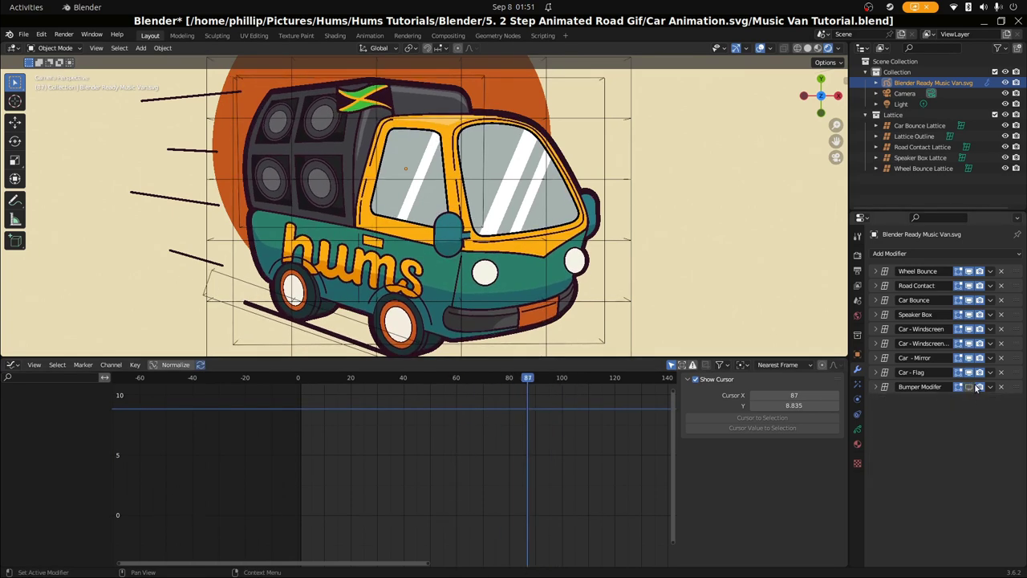
{"action": "key", "text": "space"}
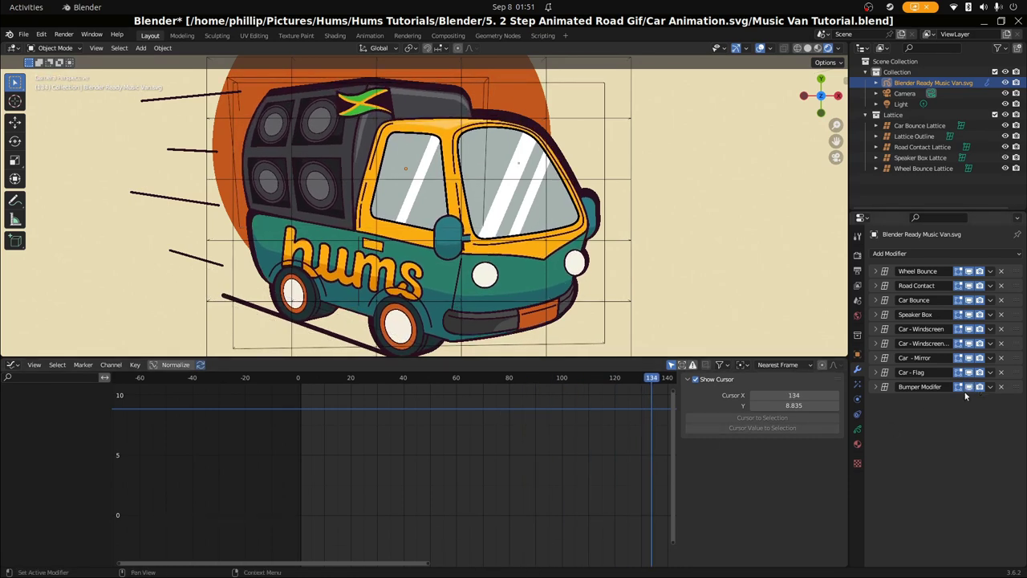
{"action": "key", "text": "space"}
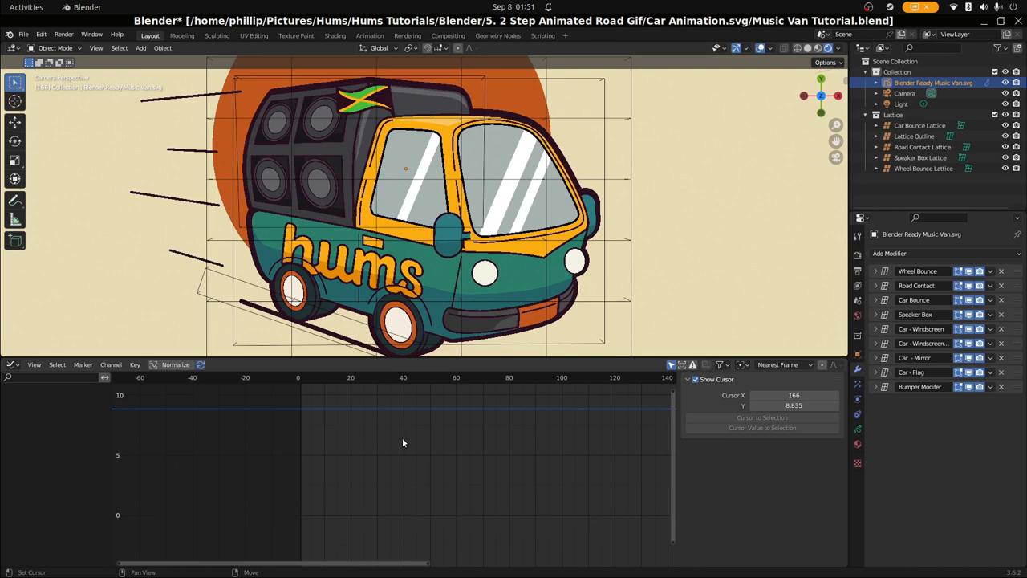
Step: Save the file and insert a single keyframe on the Bumper layer's Z location at 0 m on frame 1
{"action": "key", "text": "ctrl+s"}
{"action": "scroll", "coordinate": [406, 436], "scroll_direction": "down", "scroll_amount": 1}
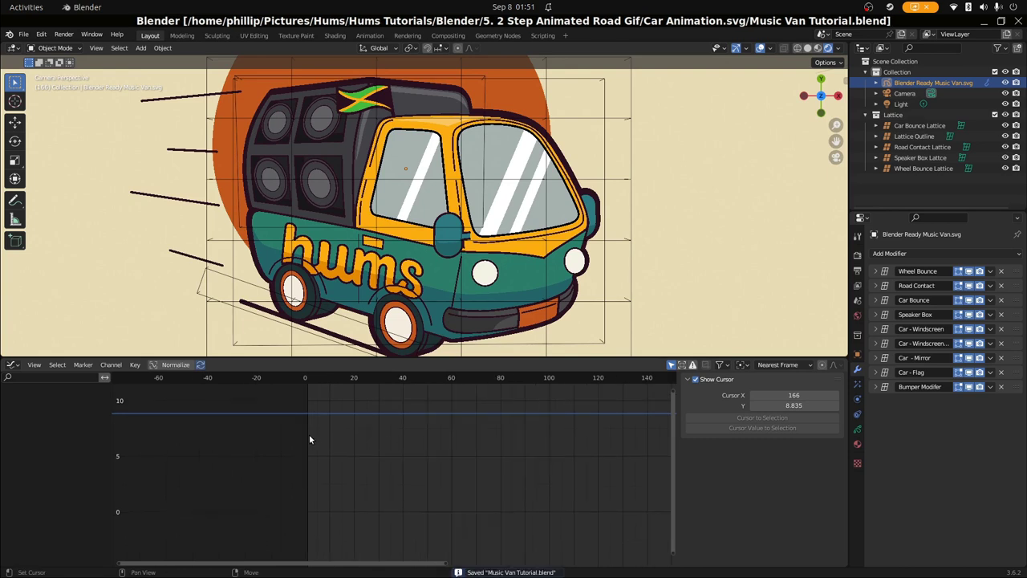
{"action": "key", "text": "shift+Left"}
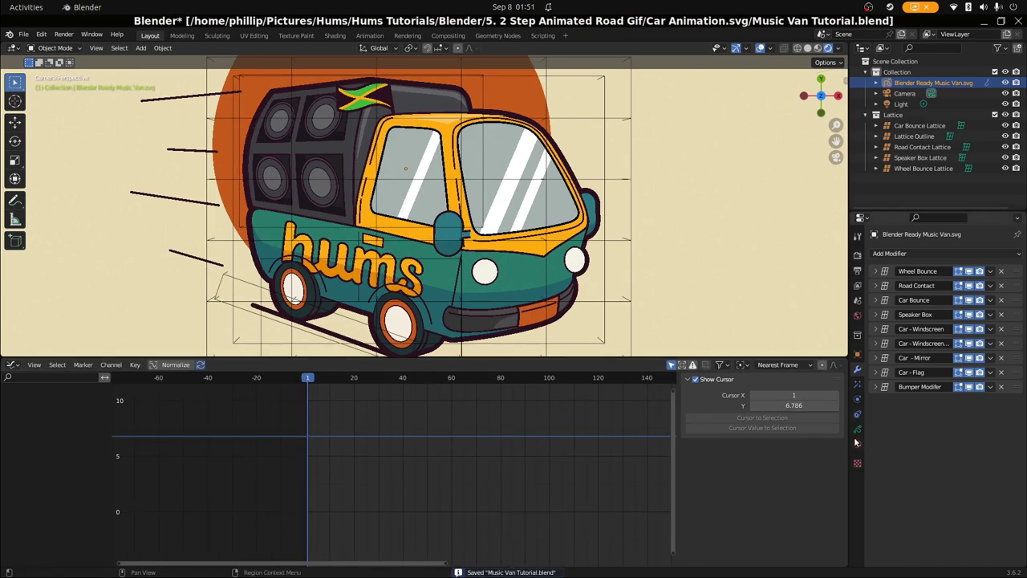
{"action": "left_click", "coordinate": [857, 428]}
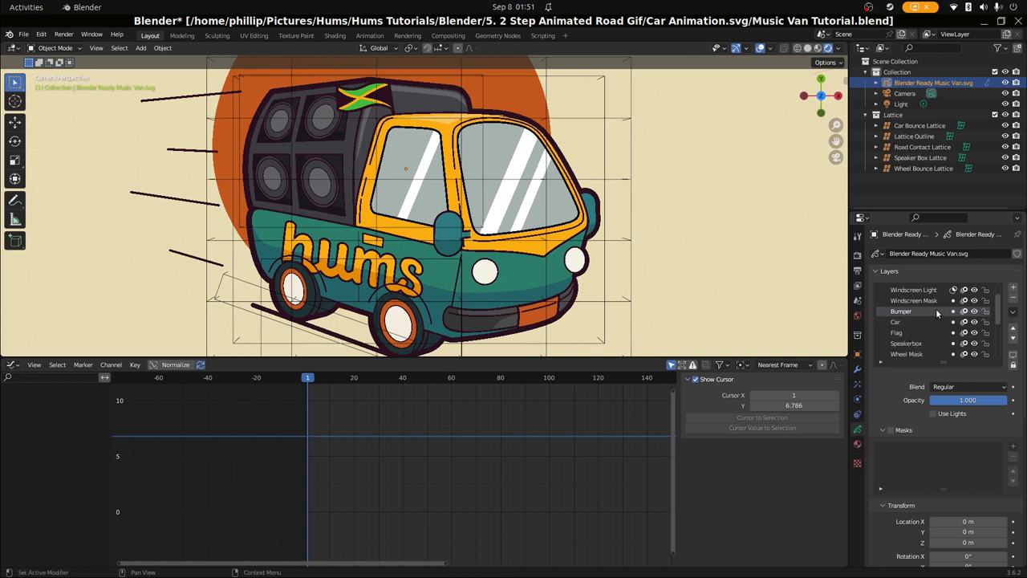
{"action": "left_click", "coordinate": [885, 434]}
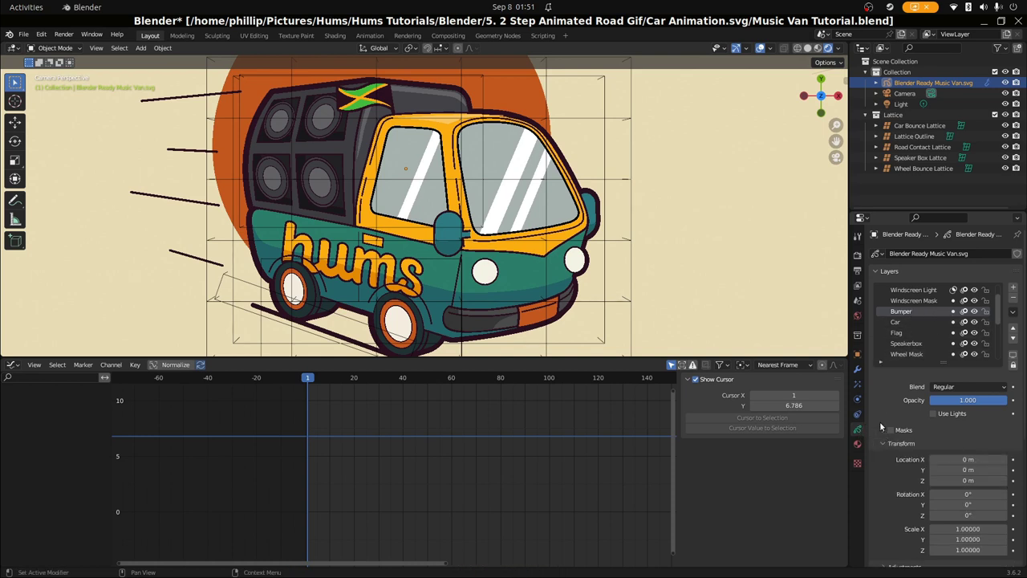
{"action": "right_click", "coordinate": [953, 480]}
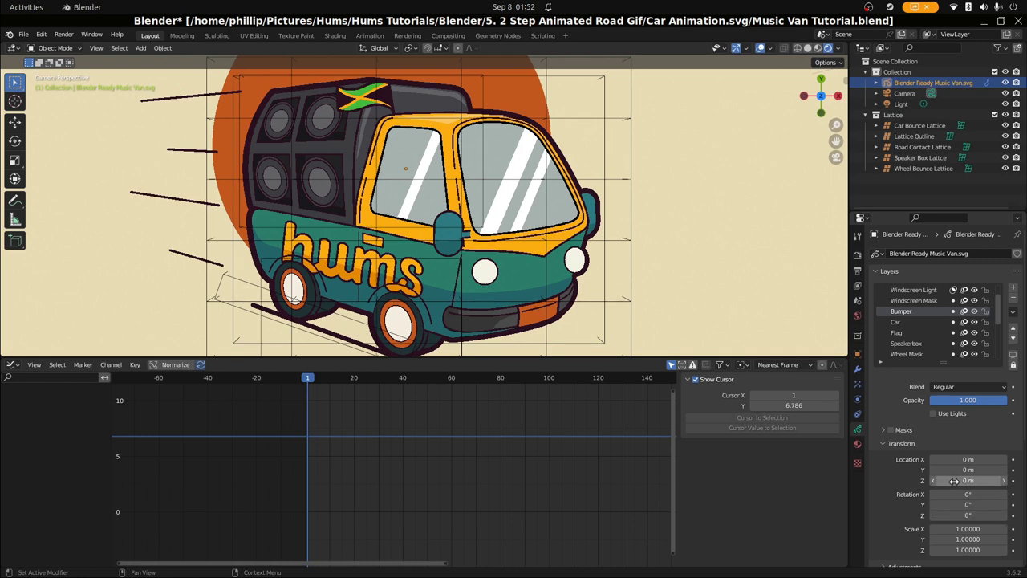
{"action": "right_click", "coordinate": [954, 479]}
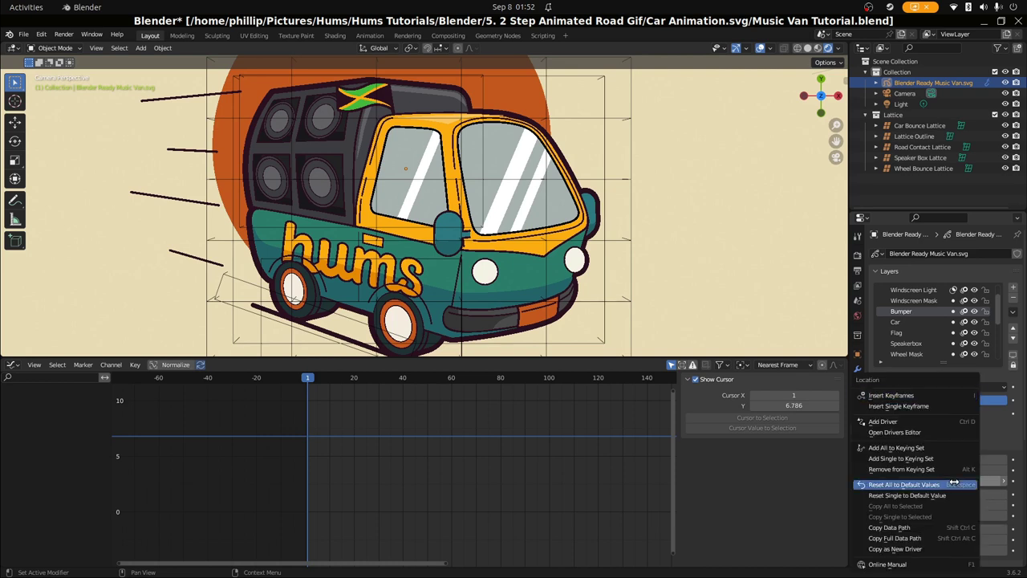
{"action": "left_click", "coordinate": [921, 407]}
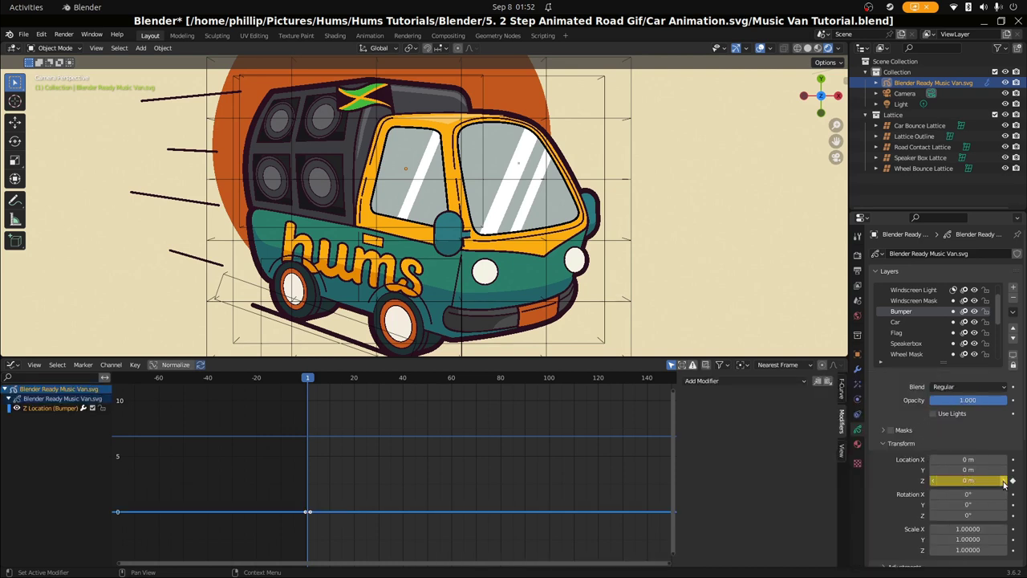
Step: Set the Bumper layer's Z location to 0.01 m on frame 10 and insert a single keyframe for it
{"action": "left_click", "coordinate": [314, 427]}
{"action": "left_click_drag", "start_coordinate": [314, 427], "coordinate": [317, 423]}
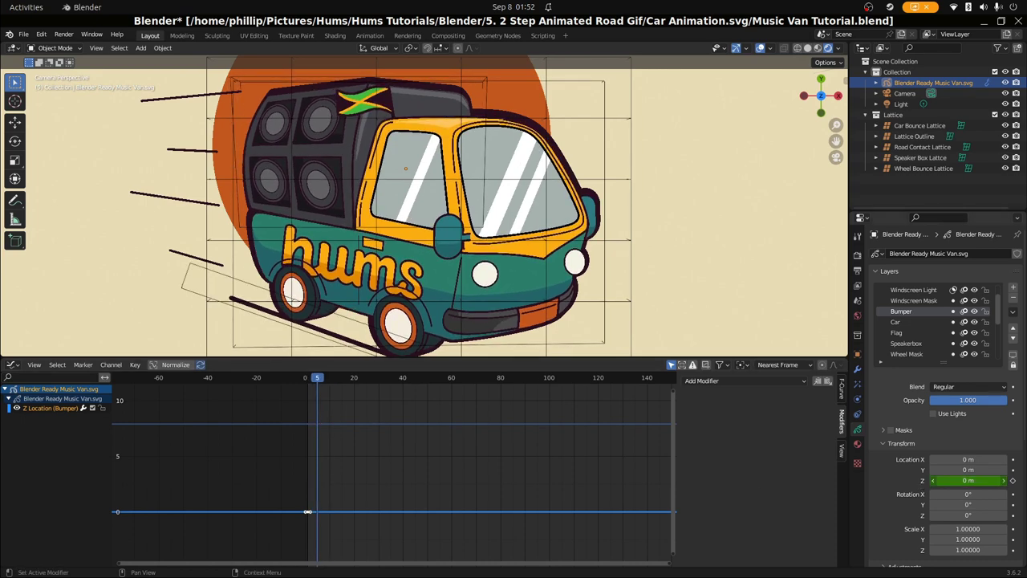
{"action": "left_click", "coordinate": [963, 480]}
{"action": "key", "text": "Return"}
{"action": "left_click_drag", "start_coordinate": [321, 413], "coordinate": [328, 417]}
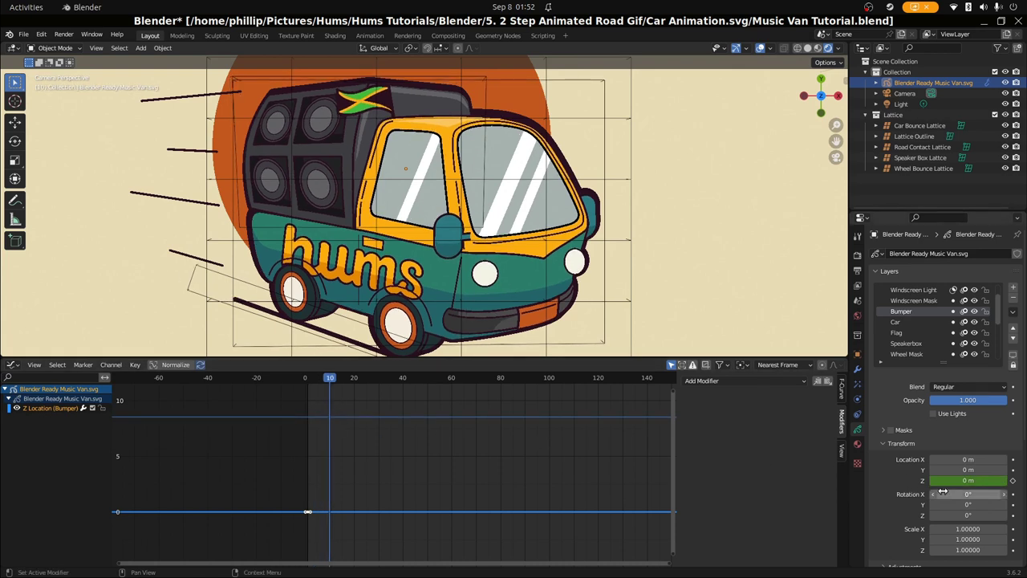
{"action": "left_click", "coordinate": [1005, 480]}
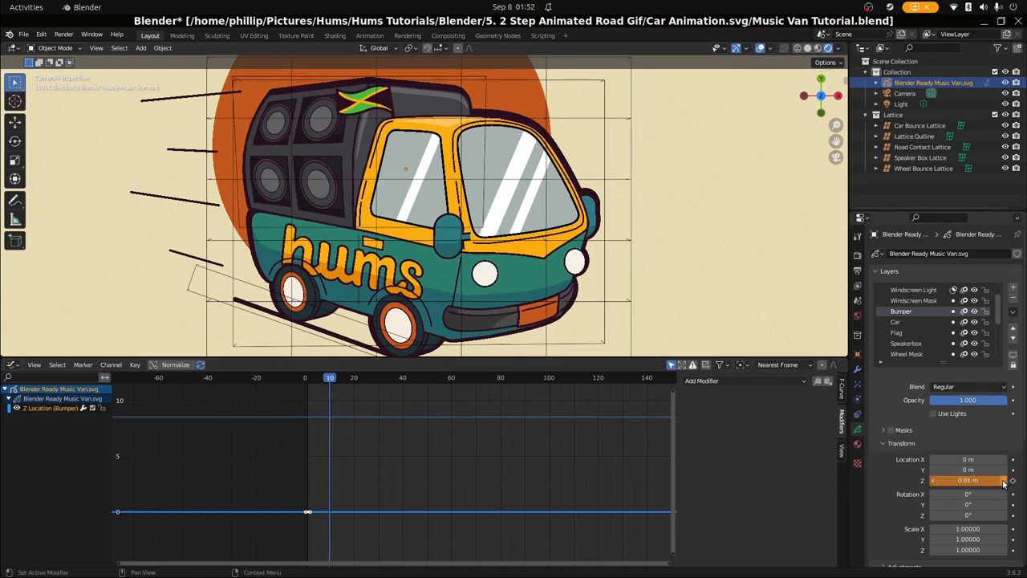
{"action": "right_click", "coordinate": [1005, 480]}
{"action": "left_click", "coordinate": [939, 410]}
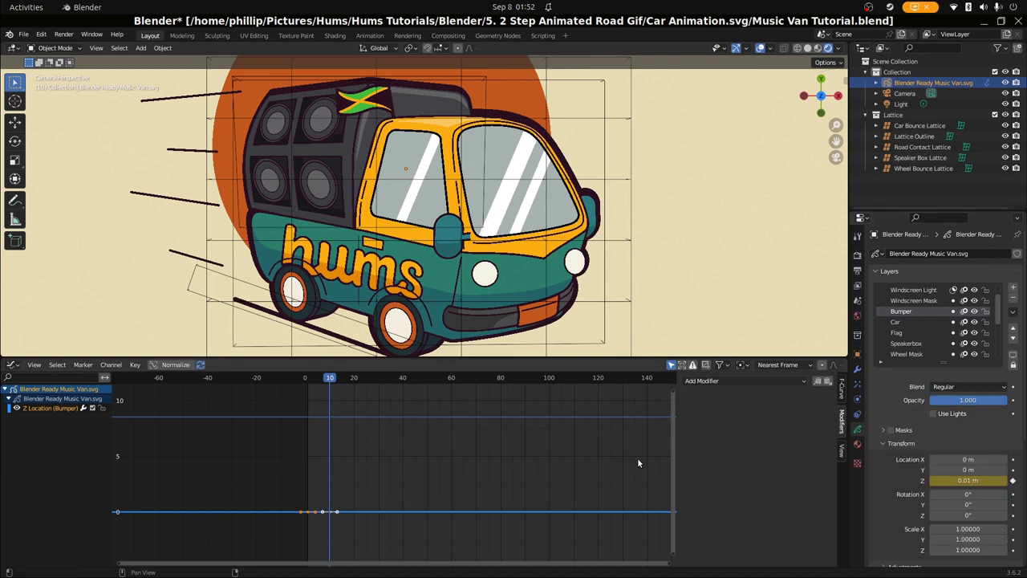
Step: Add a Noise modifier to the Bumper's Z Location curve with scale 0.12 and strength 0.012
{"action": "mouse_move", "coordinate": [353, 491]}
{"action": "left_mouse_down"}
{"action": "mouse_move", "coordinate": [313, 484]}
{"action": "mouse_move", "coordinate": [335, 482]}
{"action": "left_mouse_up"}
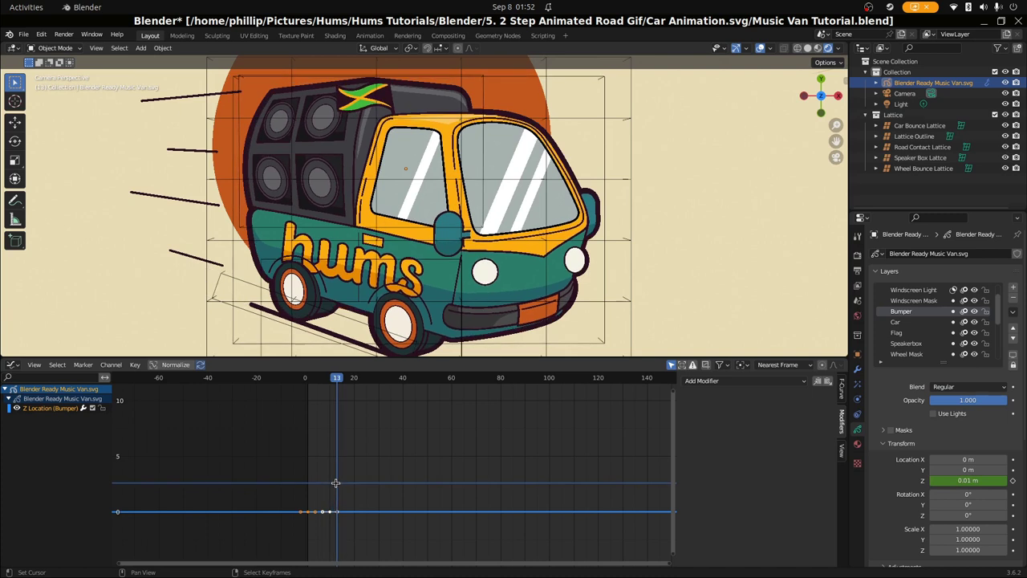
{"action": "left_click", "coordinate": [16, 365]}
{"action": "left_click", "coordinate": [16, 366]}
{"action": "left_click", "coordinate": [709, 383]}
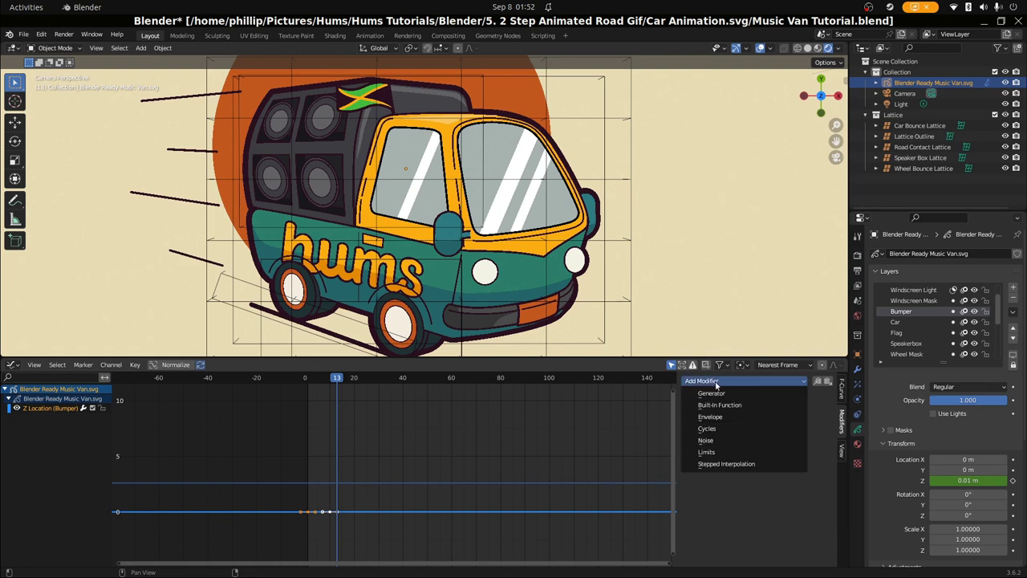
{"action": "left_click", "coordinate": [726, 441]}
{"action": "left_click", "coordinate": [817, 428]}
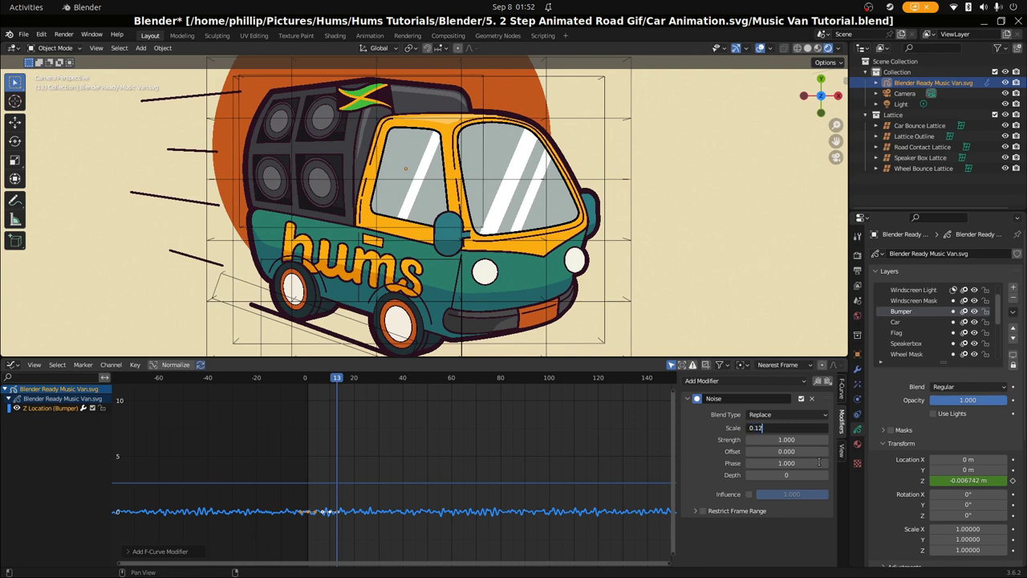
{"action": "key", "text": "Return"}
{"action": "left_click", "coordinate": [771, 439]}
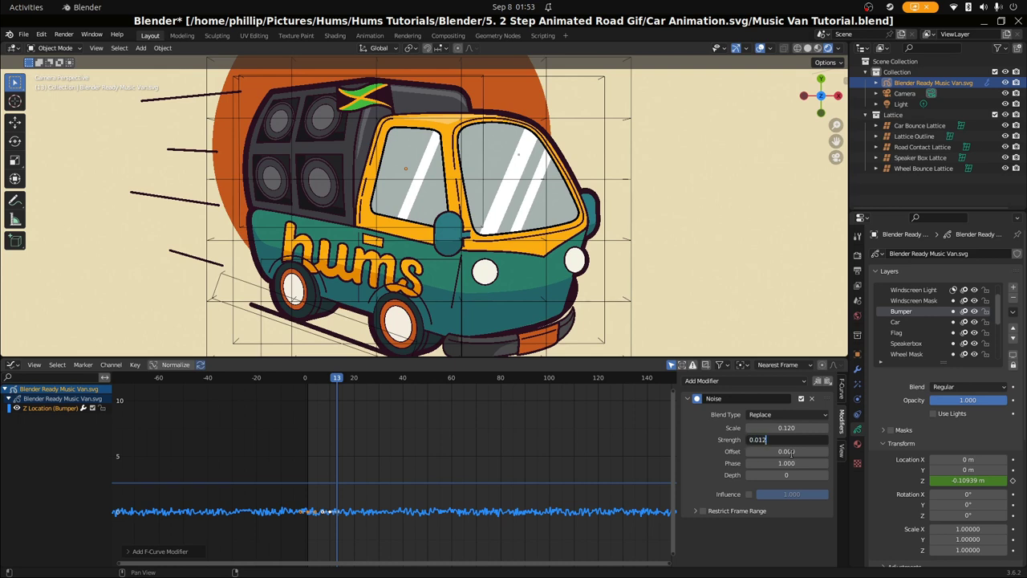
{"action": "key", "text": "Return"}
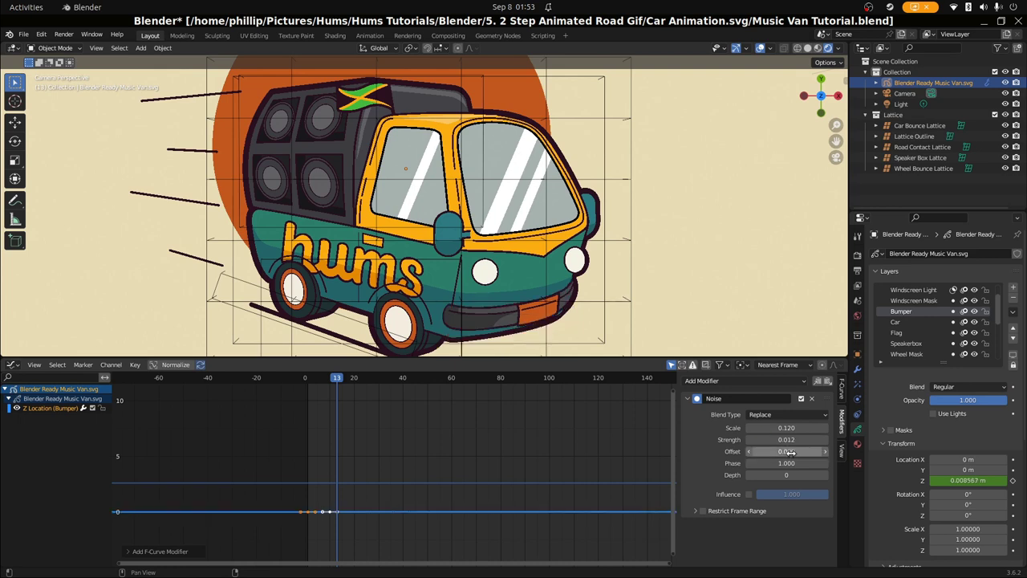
Step: Play the animation to check the bumper's noise movement up close and from afar, and save the file
{"action": "left_click", "coordinate": [310, 465]}
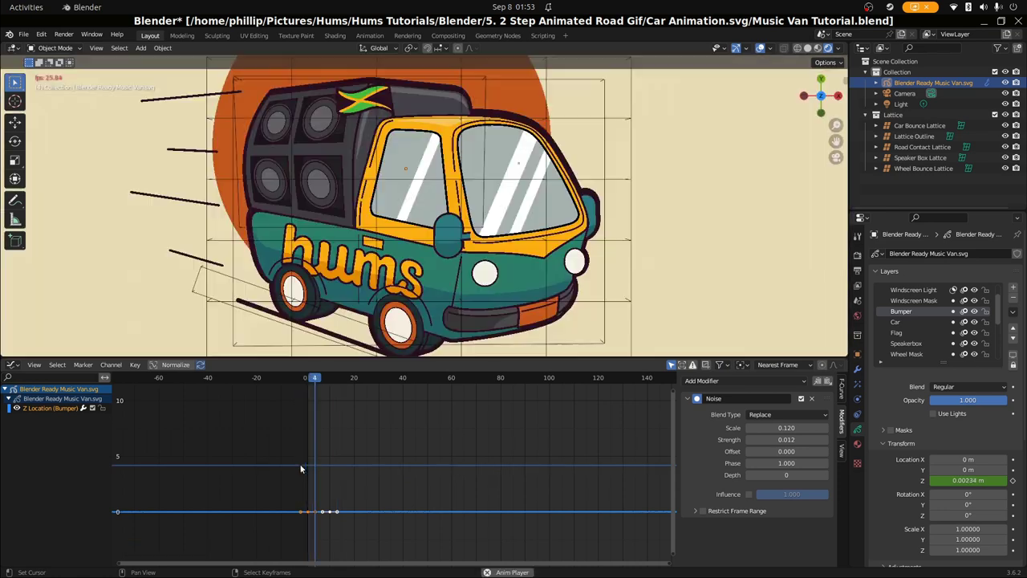
{"action": "scroll", "coordinate": [491, 303], "scroll_direction": "down", "scroll_amount": 3}
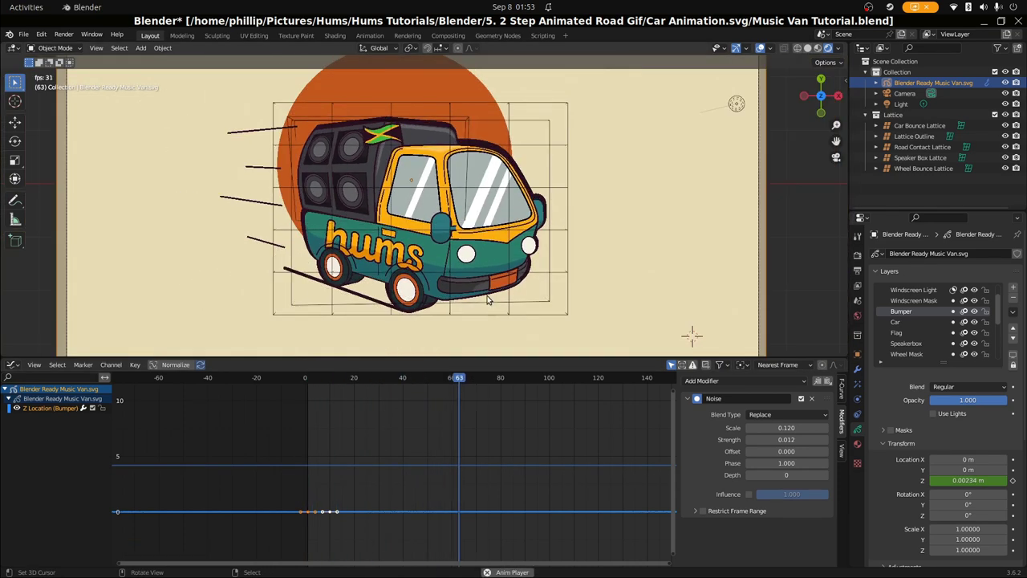
{"action": "scroll", "coordinate": [447, 284], "scroll_direction": "up", "scroll_amount": 3}
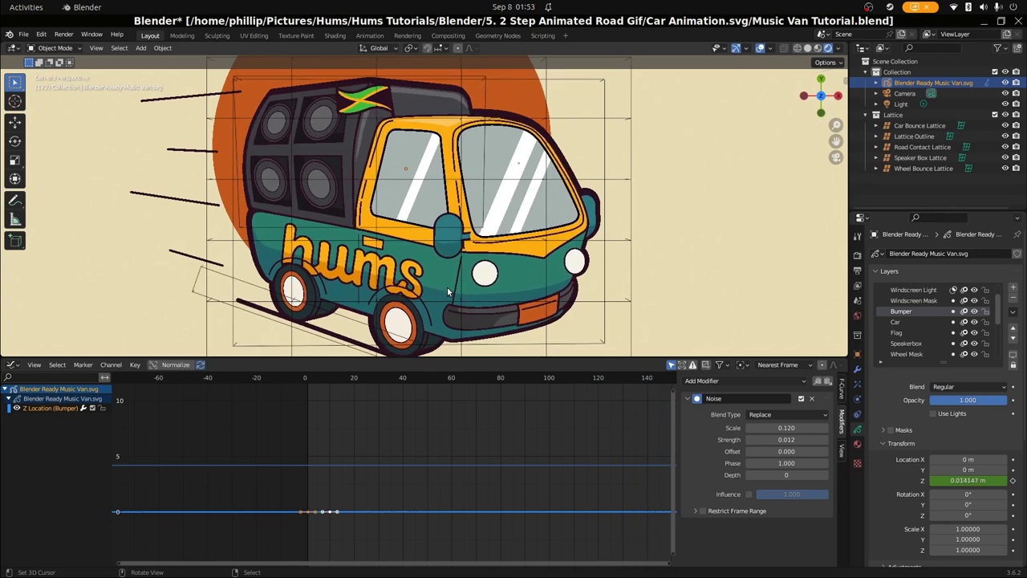
{"action": "scroll", "coordinate": [447, 287], "scroll_direction": "down", "scroll_amount": 4}
{"action": "key", "text": "ctrl+s"}
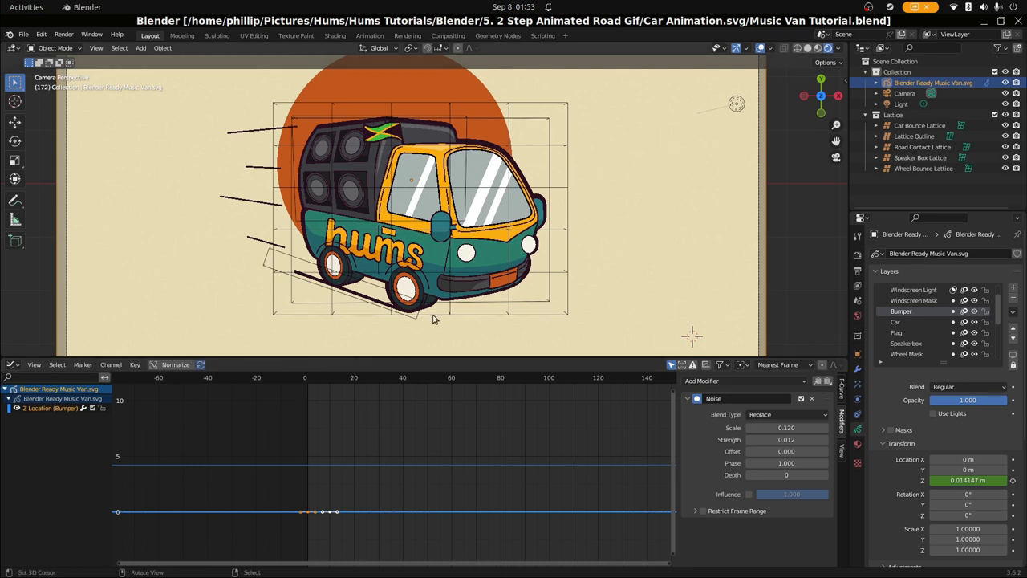
{"action": "scroll", "coordinate": [433, 318], "scroll_direction": "up", "scroll_amount": 3}
{"action": "scroll", "coordinate": [369, 323], "scroll_direction": "down", "scroll_amount": 2}
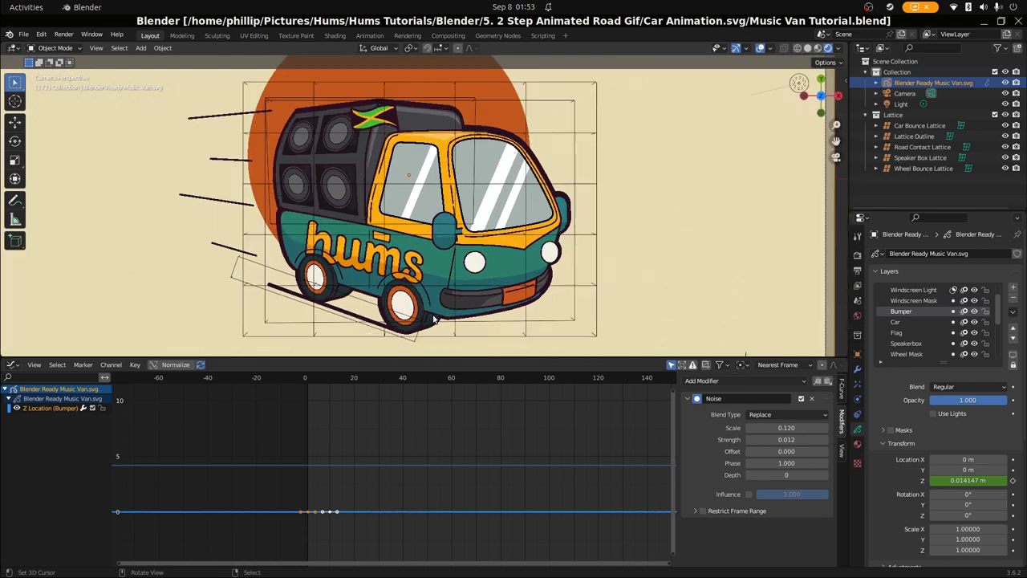
Step: Examine the Car Bounce Lattice's animation curve and replay the van's animation with the music van selected
{"action": "left_click", "coordinate": [281, 321]}
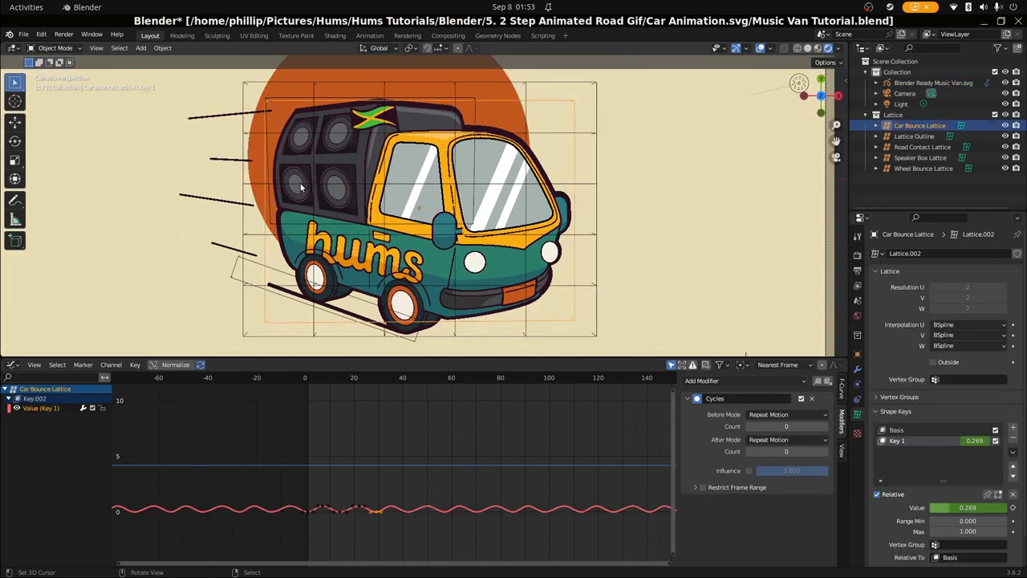
{"action": "left_click_drag", "start_coordinate": [310, 438], "coordinate": [395, 427]}
{"action": "scroll", "coordinate": [225, 257], "scroll_direction": "up", "scroll_amount": 2}
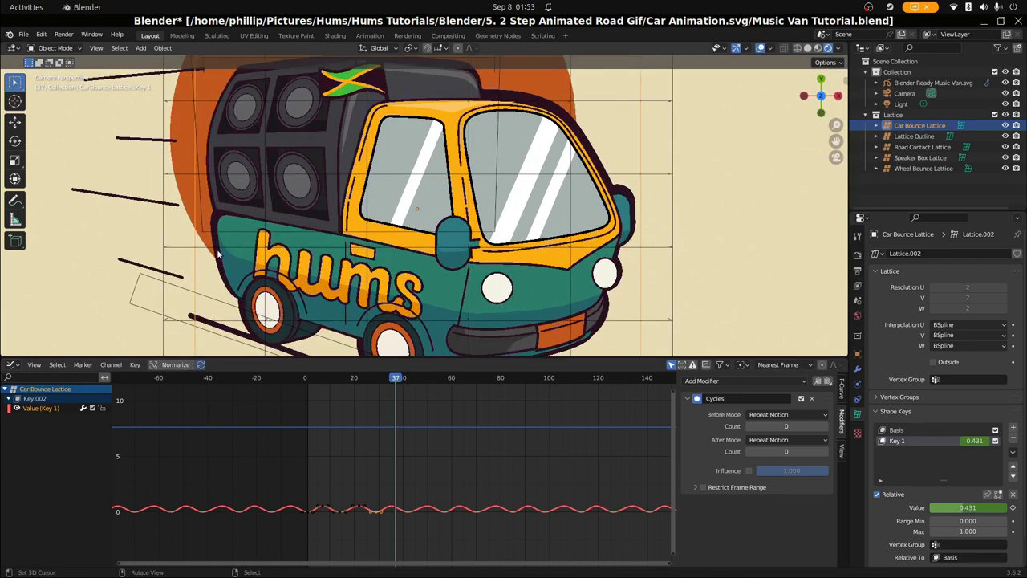
{"action": "right_click", "coordinate": [223, 241]}
{"action": "scroll", "coordinate": [352, 395], "scroll_direction": "down", "scroll_amount": 1}
{"action": "left_click", "coordinate": [327, 410]}
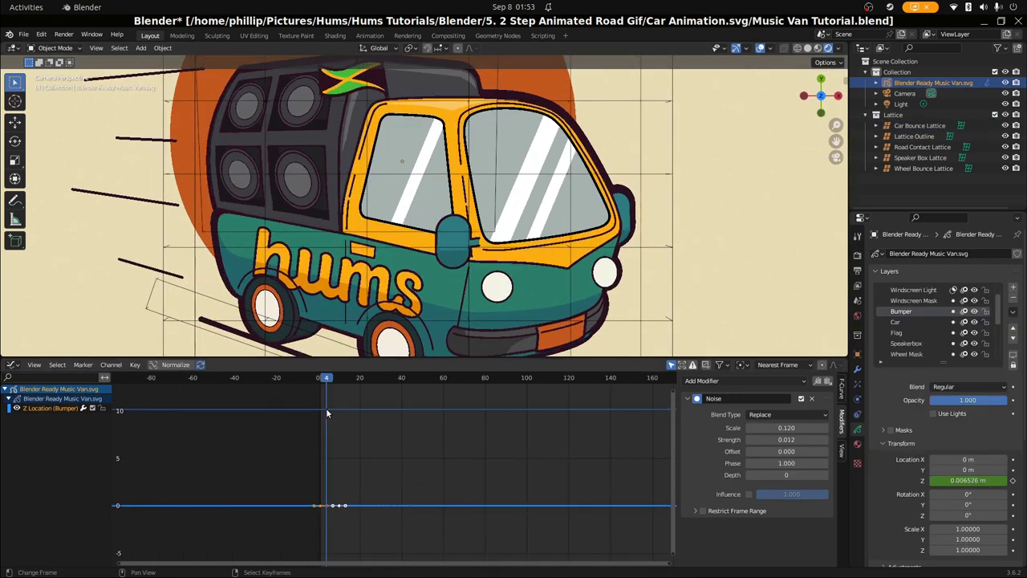
{"action": "key", "text": "Home"}
{"action": "key", "text": "space"}
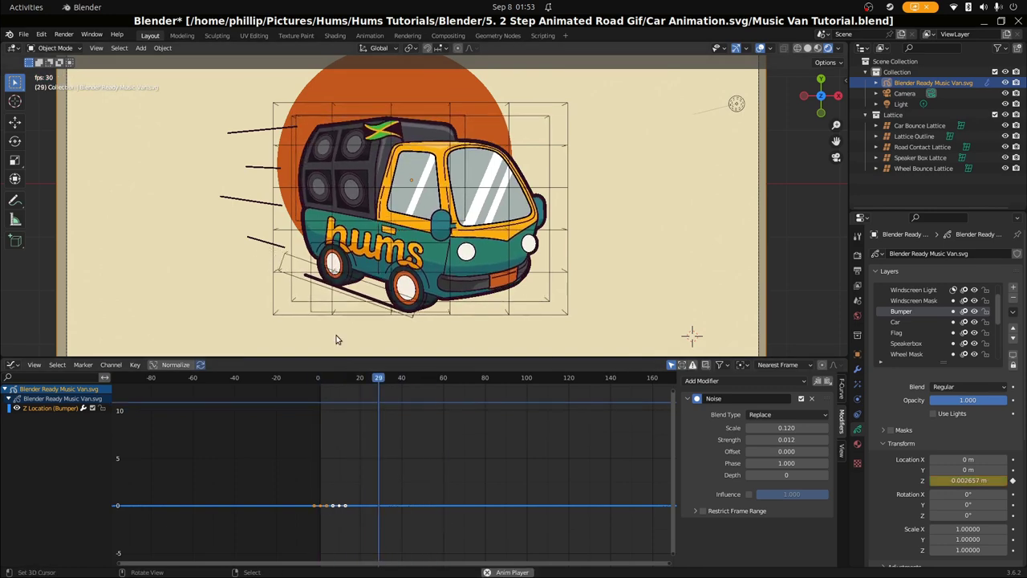
{"action": "key", "text": "space"}
{"action": "scroll", "coordinate": [369, 275], "scroll_direction": "up", "scroll_amount": 1}
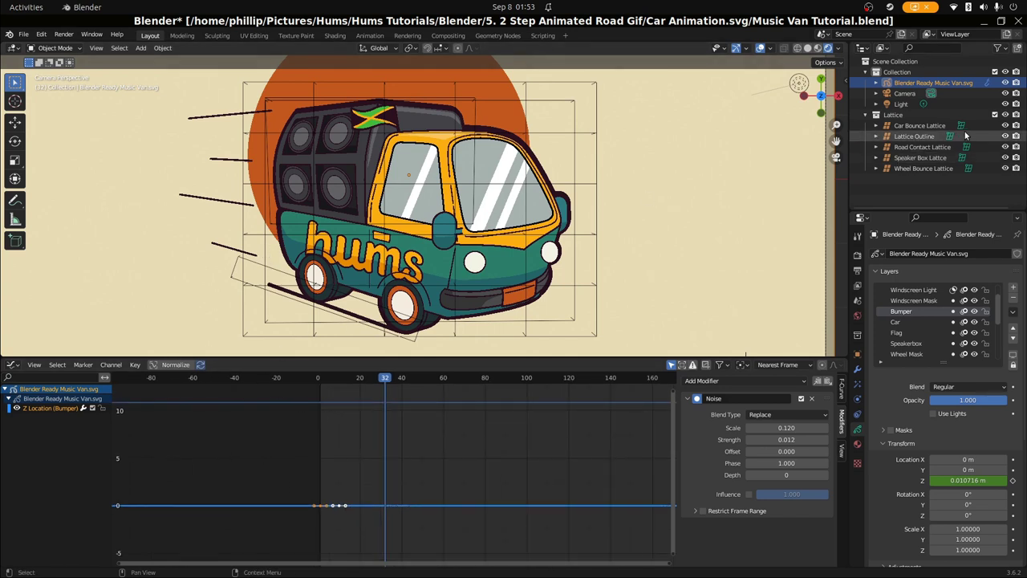
Step: Hide every lattice except the Car Bounce Lattice and add a new shape key, Key 2, to it
{"action": "left_click_drag", "start_coordinate": [1005, 134], "coordinate": [1005, 167]}
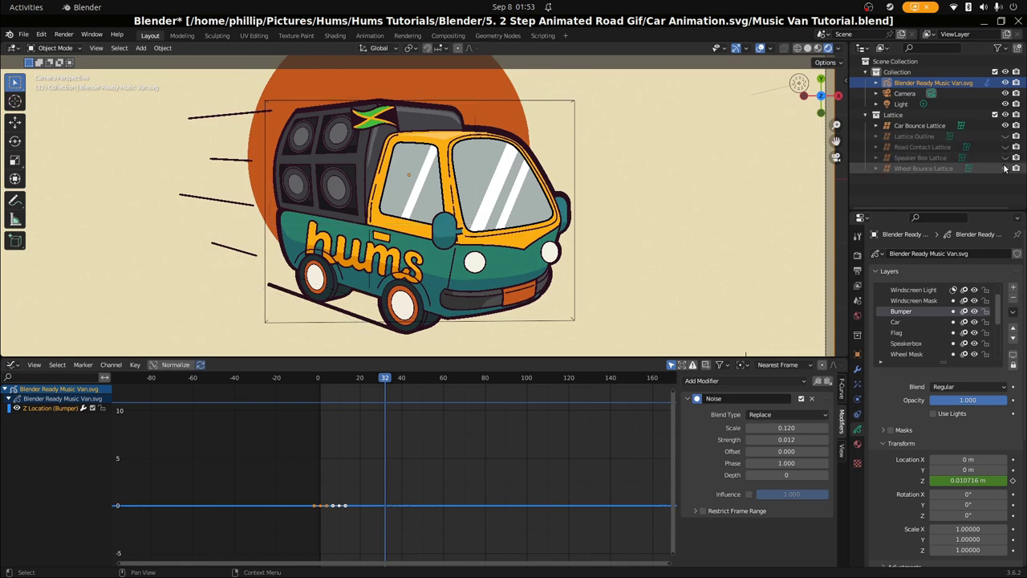
{"action": "left_click", "coordinate": [979, 126]}
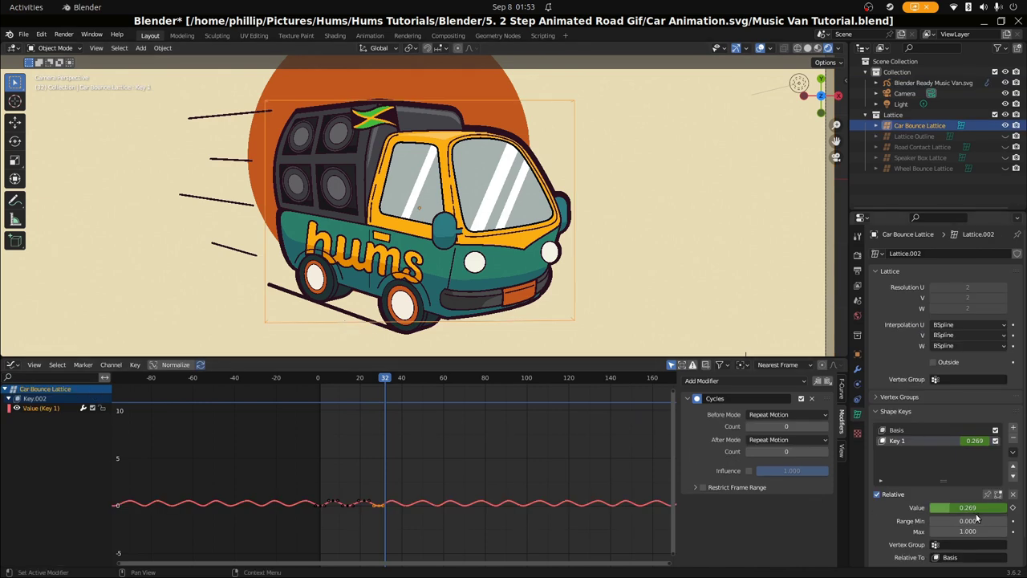
{"action": "left_click", "coordinate": [1013, 431]}
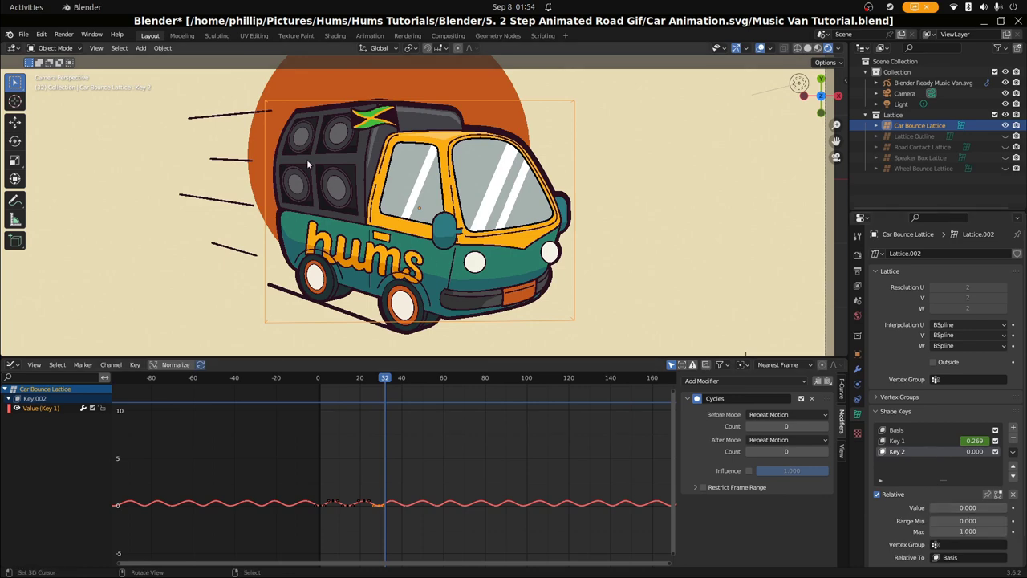
Step: In wireframe edit mode on Key 2, shrink the Car Bounce Lattice's four points at the van's rear slightly along Y
{"action": "key", "text": "Tab"}
{"action": "mouse_move", "coordinate": [306, 159]}
{"action": "middle_mouse_down"}
{"action": "mouse_move", "coordinate": [338, 250]}
{"action": "mouse_move", "coordinate": [337, 228]}
{"action": "middle_mouse_up"}
{"action": "key", "text": "shift+z"}
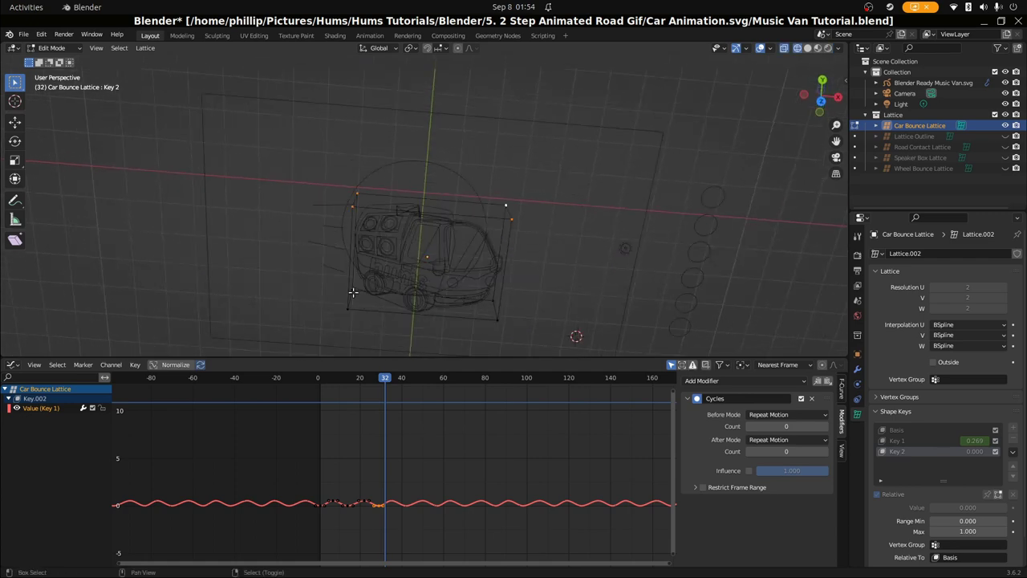
{"action": "left_click", "coordinate": [347, 308], "text": "shift"}
{"action": "left_click", "coordinate": [353, 205], "text": "shift"}
{"action": "left_click", "coordinate": [358, 193], "text": "shift"}
{"action": "key", "text": "KP_0"}
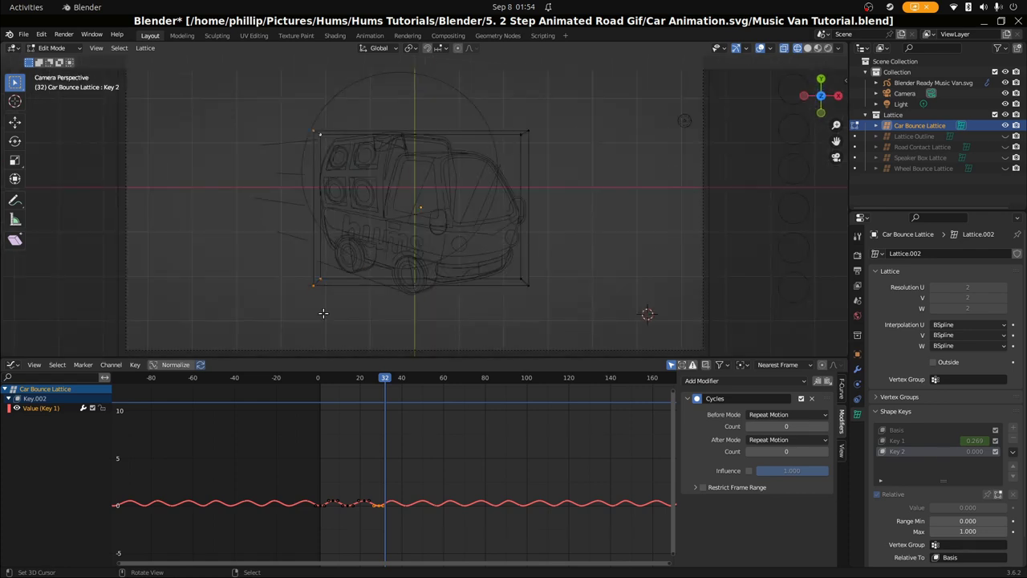
{"action": "key", "text": "s"}
{"action": "key", "text": "x"}
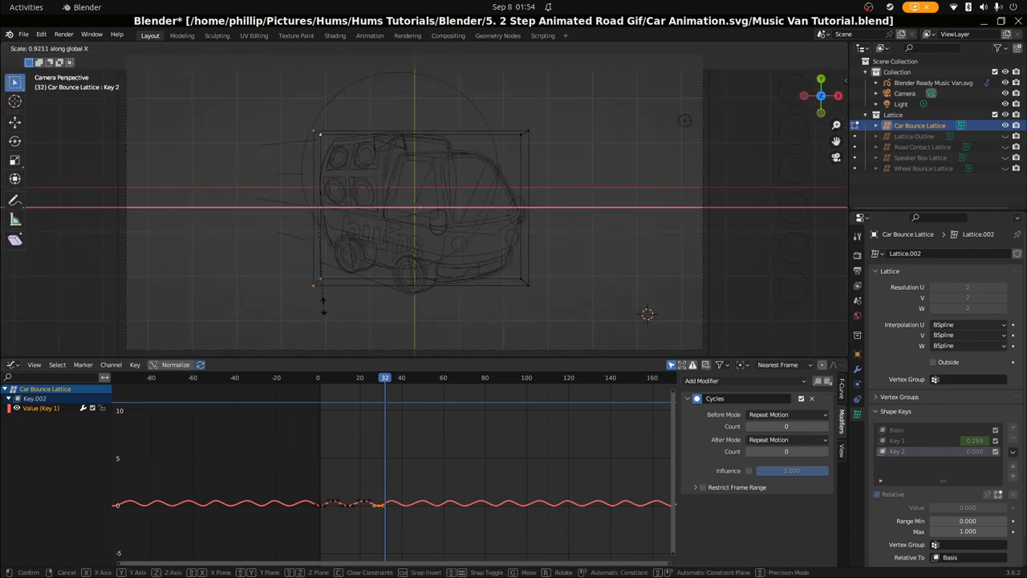
{"action": "key", "text": "y"}
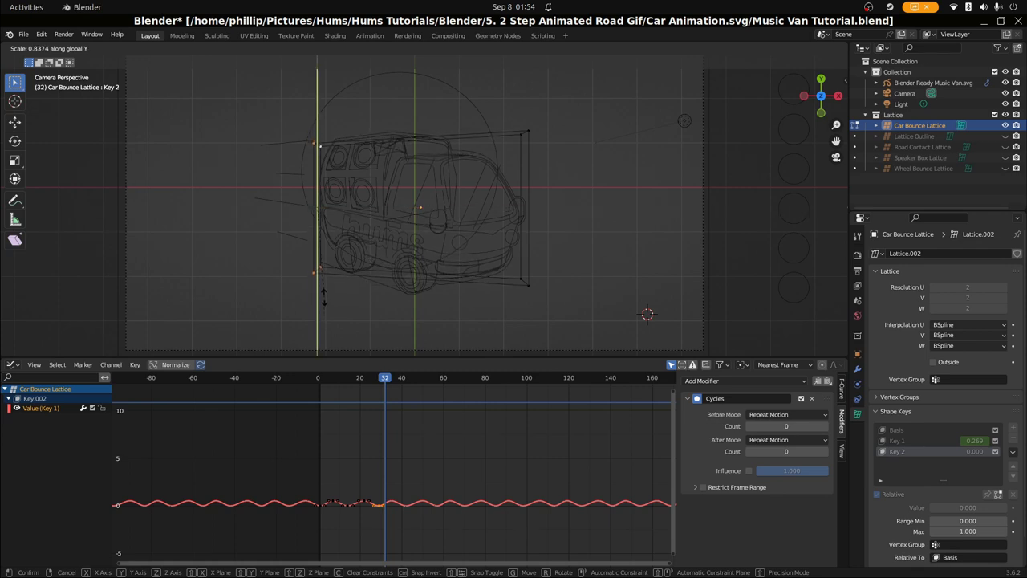
{"action": "left_click", "coordinate": [325, 298]}
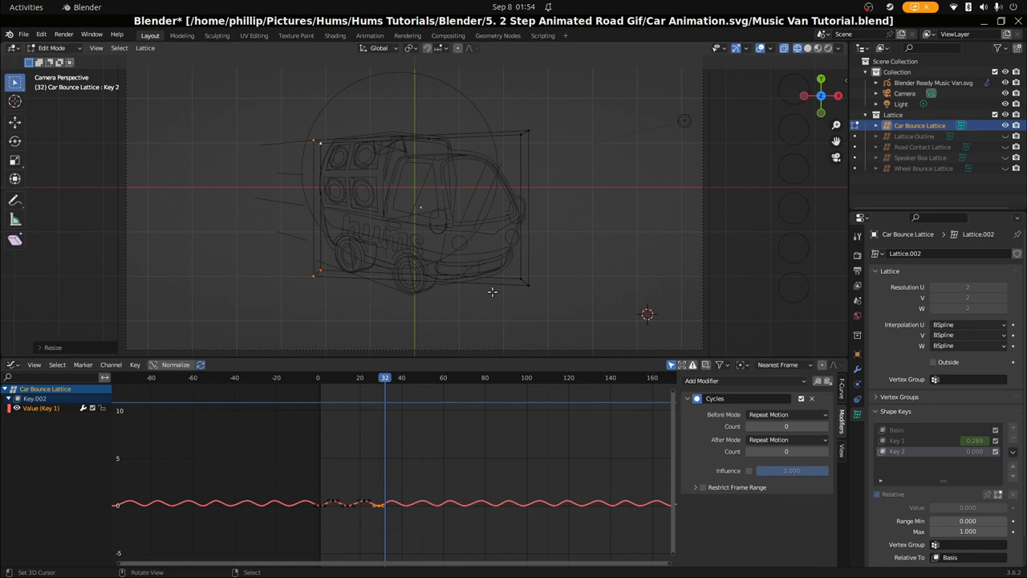
Step: Rotate Key 2's rear lattice points slightly, rotate all its points about 2° counter-clockwise, then leave edit mode and preview the shape key's value
{"action": "key", "text": "r"}
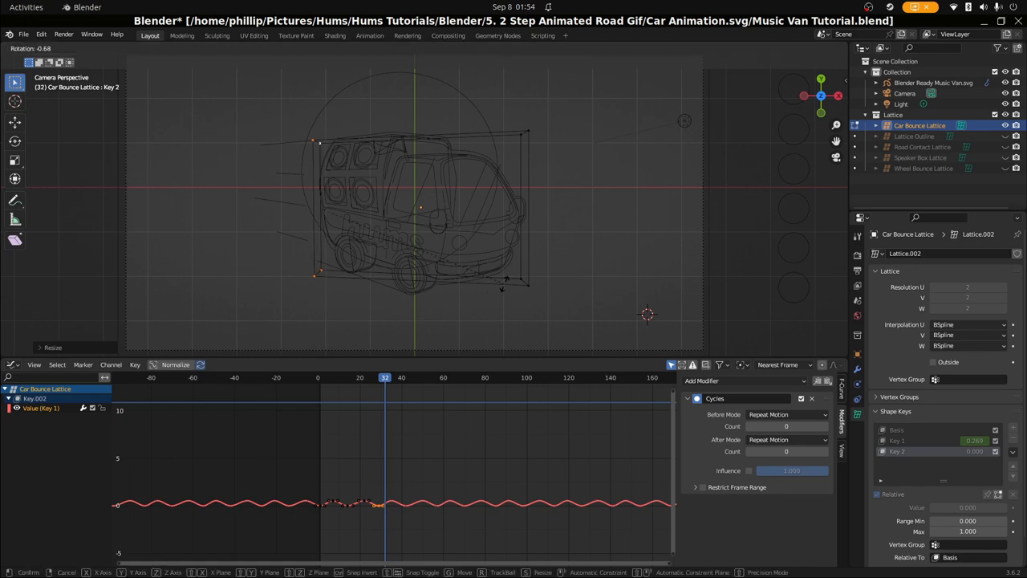
{"action": "left_click", "coordinate": [502, 287]}
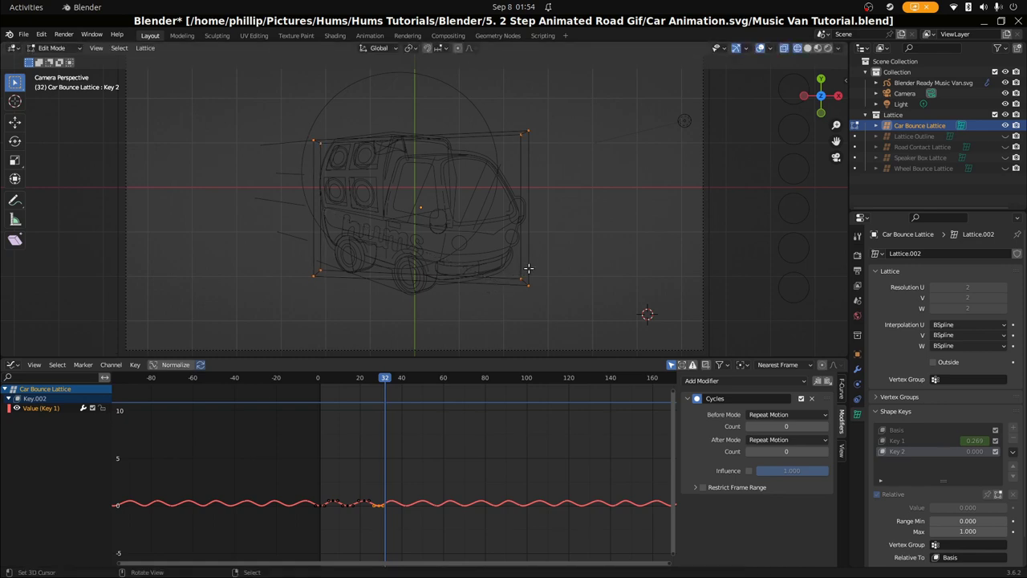
{"action": "key", "text": "r"}
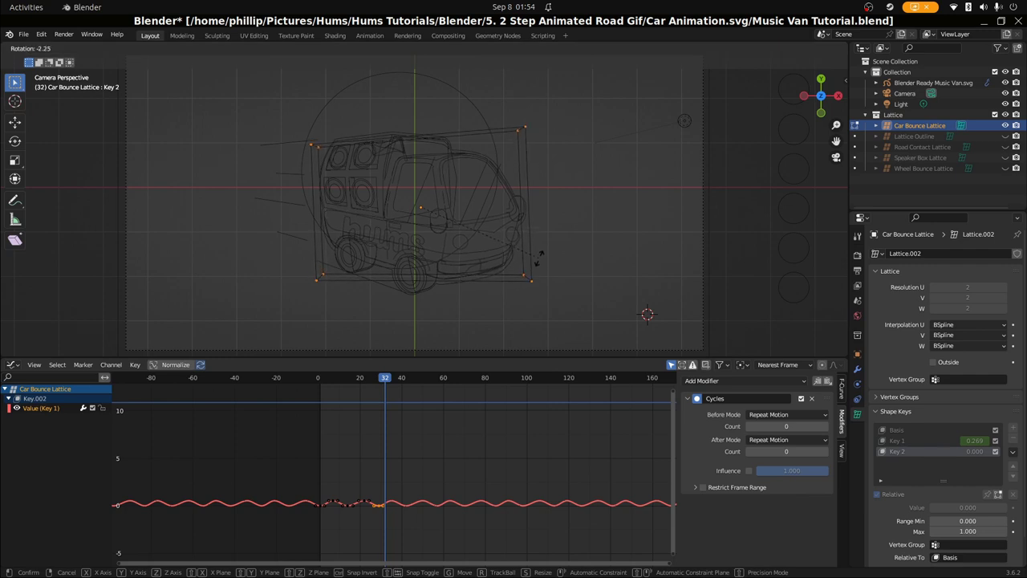
{"action": "left_click", "coordinate": [540, 257]}
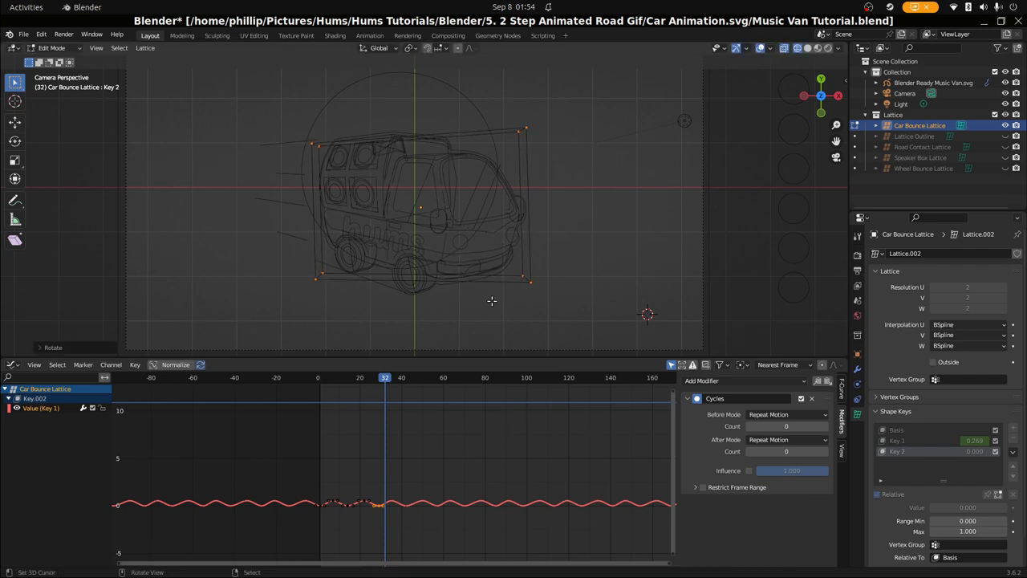
{"action": "key", "text": "Tab"}
{"action": "left_click_drag", "start_coordinate": [955, 507], "coordinate": [931, 507]}
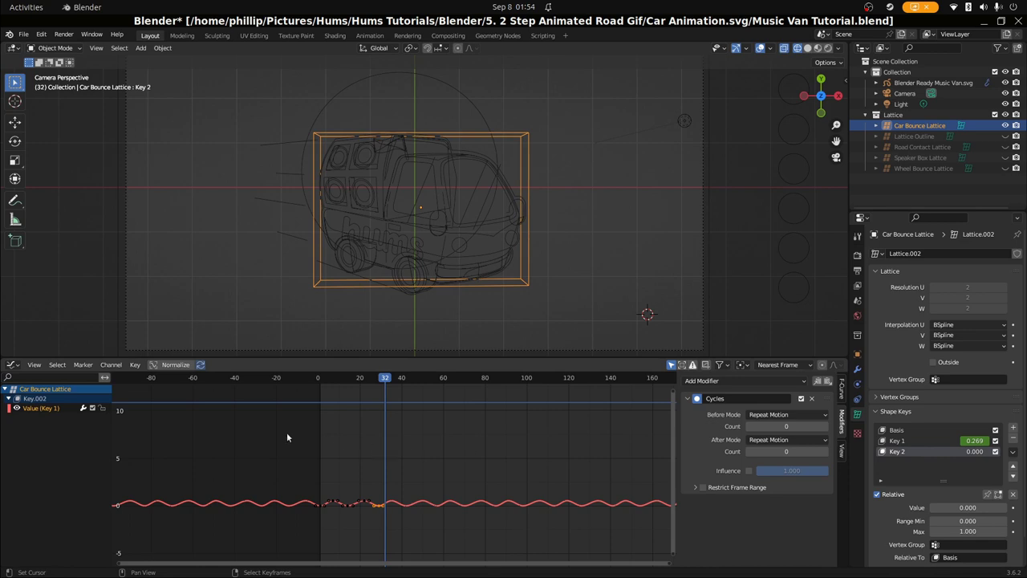
Step: In the Dope Sheet, set the Car Bounce Lattice's Key 2 value to 1 at frame 14 and insert a keyframe
{"action": "left_click", "coordinate": [15, 367]}
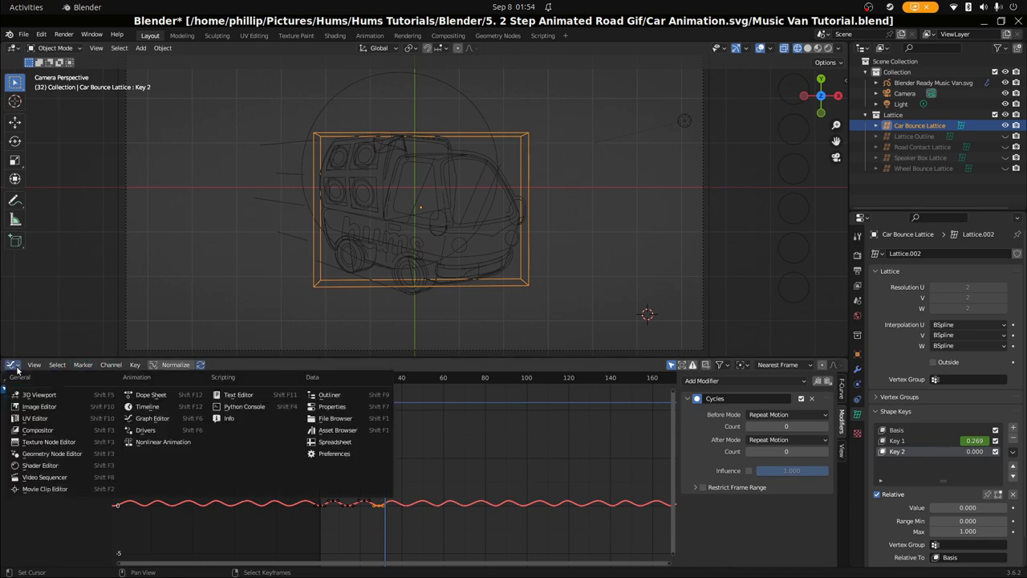
{"action": "left_click", "coordinate": [154, 394]}
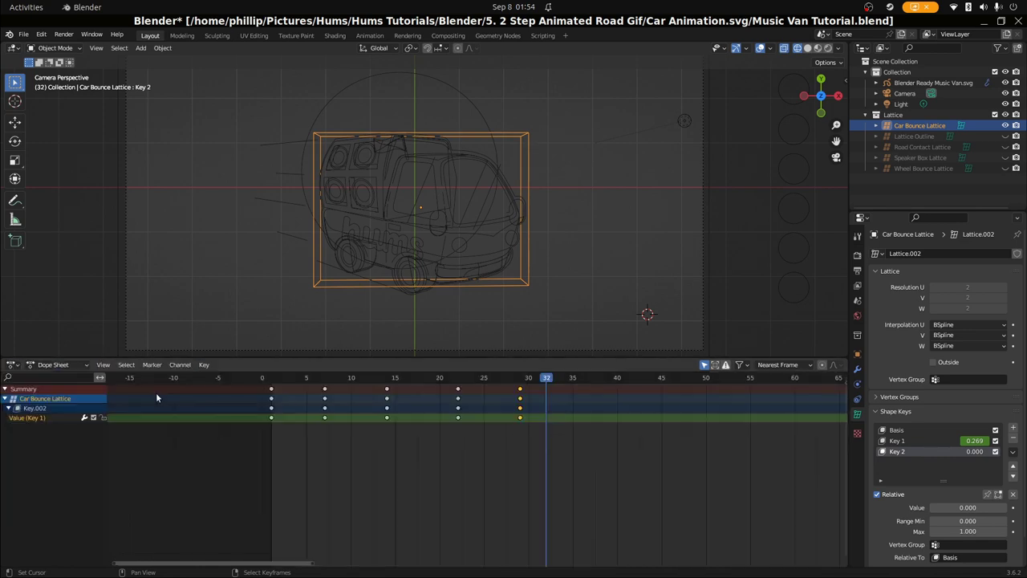
{"action": "scroll", "coordinate": [314, 451], "scroll_direction": "up", "scroll_amount": 1}
{"action": "left_click_drag", "start_coordinate": [234, 442], "coordinate": [370, 455]}
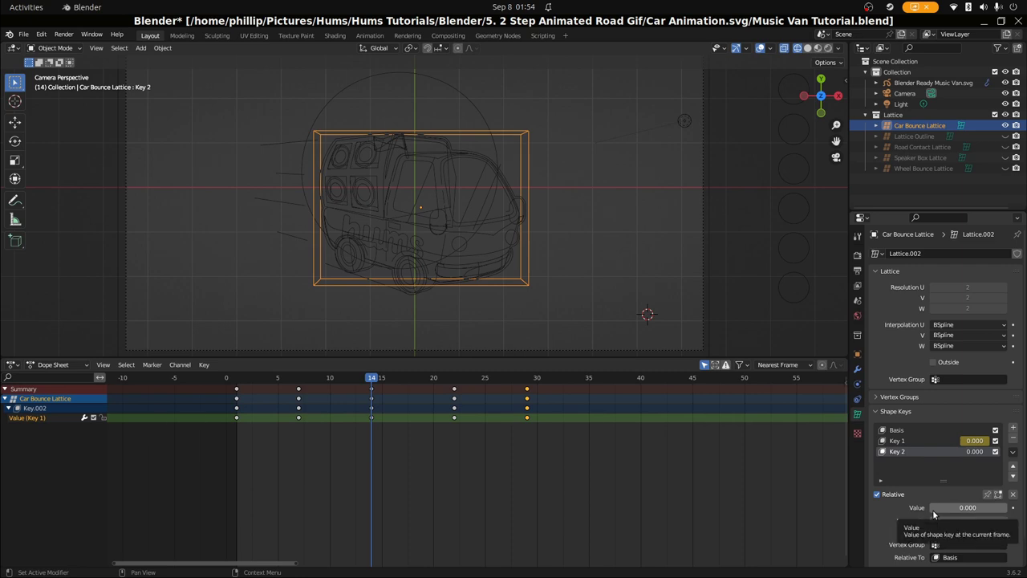
{"action": "left_click", "coordinate": [963, 508]}
{"action": "type", "text": "1"}
{"action": "key", "text": "Return"}
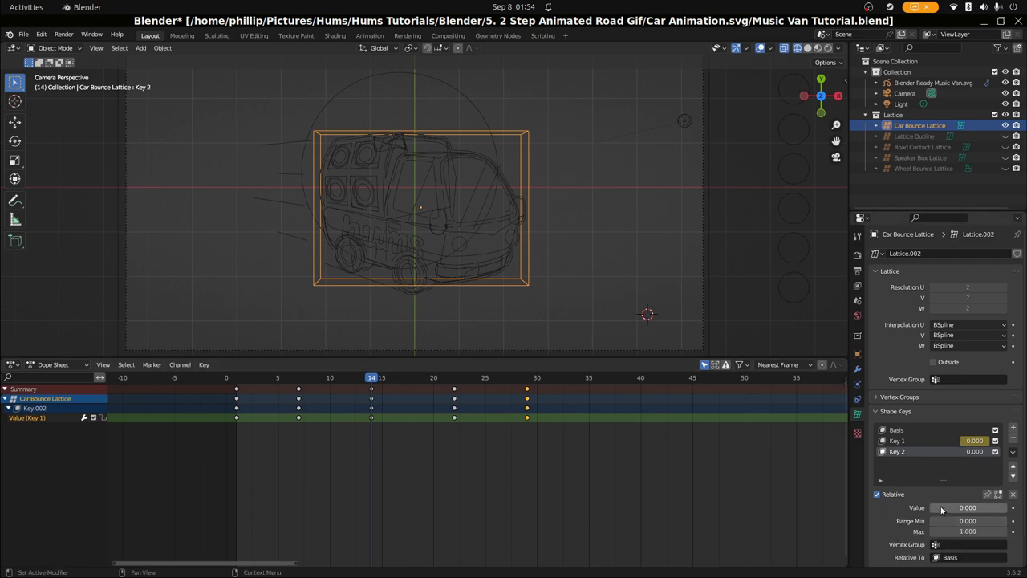
{"action": "right_click", "coordinate": [955, 508]}
{"action": "right_click", "coordinate": [949, 508]}
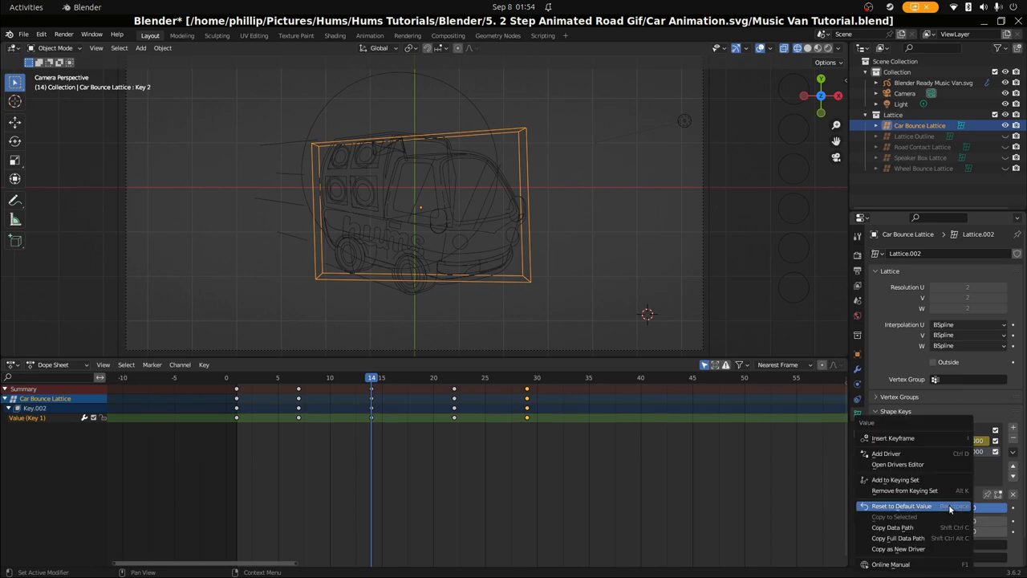
{"action": "left_click", "coordinate": [922, 438]}
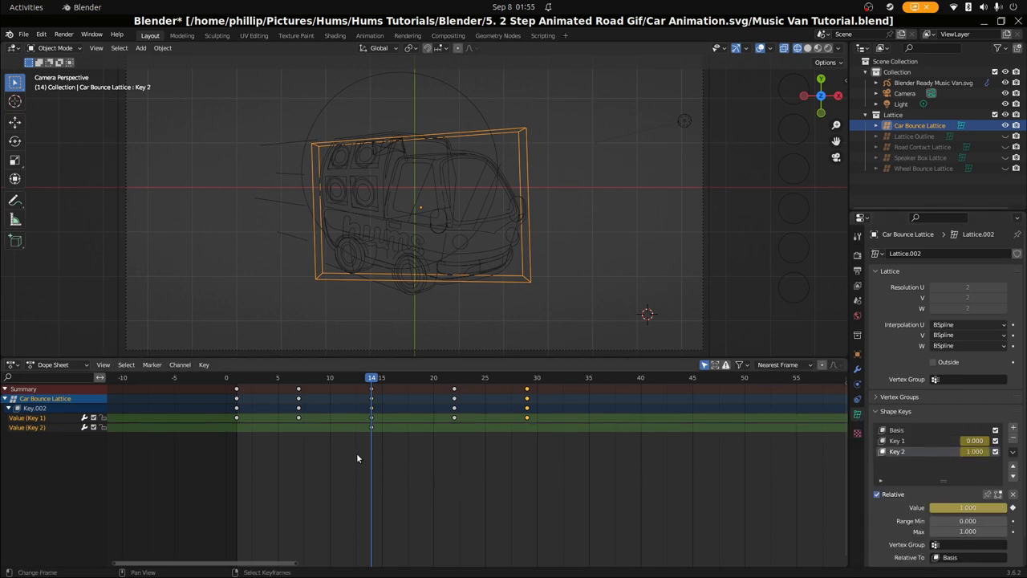
Step: Return to the rendered view, set Key 2's value to 0 at frame 1 and insert a keyframe
{"action": "key", "text": "shift+z"}
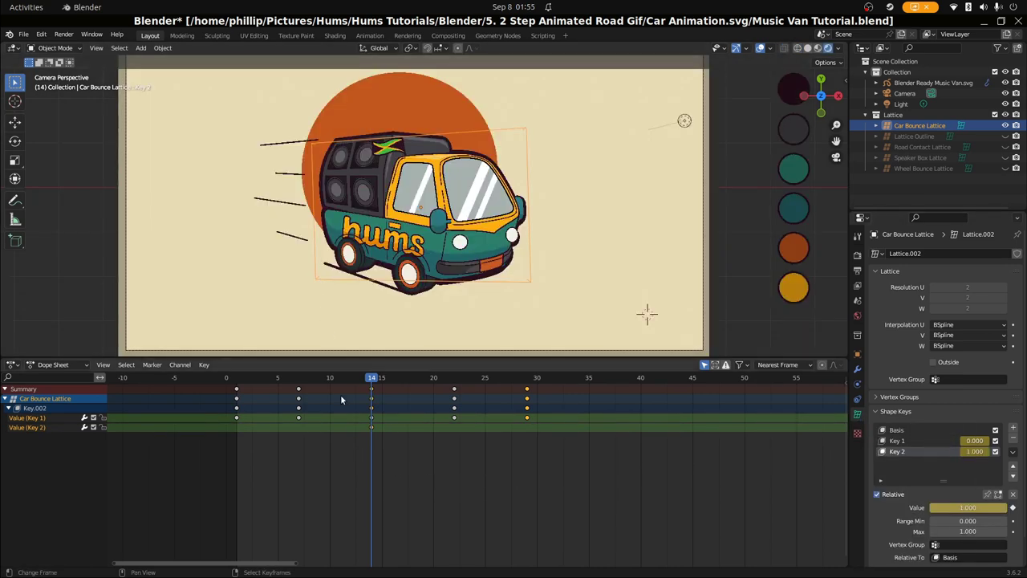
{"action": "left_click_drag", "start_coordinate": [360, 495], "coordinate": [236, 497]}
{"action": "left_click", "coordinate": [968, 508]}
{"action": "type", "text": "0"}
{"action": "key", "text": "Return"}
{"action": "right_click", "coordinate": [969, 508]}
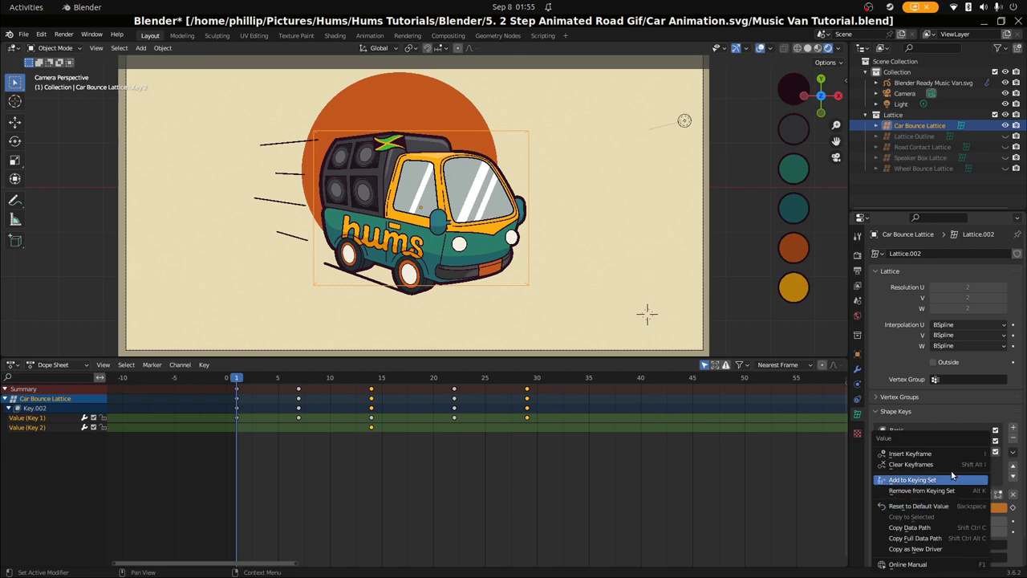
{"action": "left_click", "coordinate": [922, 454]}
Step: Keyframe Key 2's value at 0 on frame 29 and play the animation to check the motion
{"action": "left_click_drag", "start_coordinate": [484, 487], "coordinate": [529, 479]}
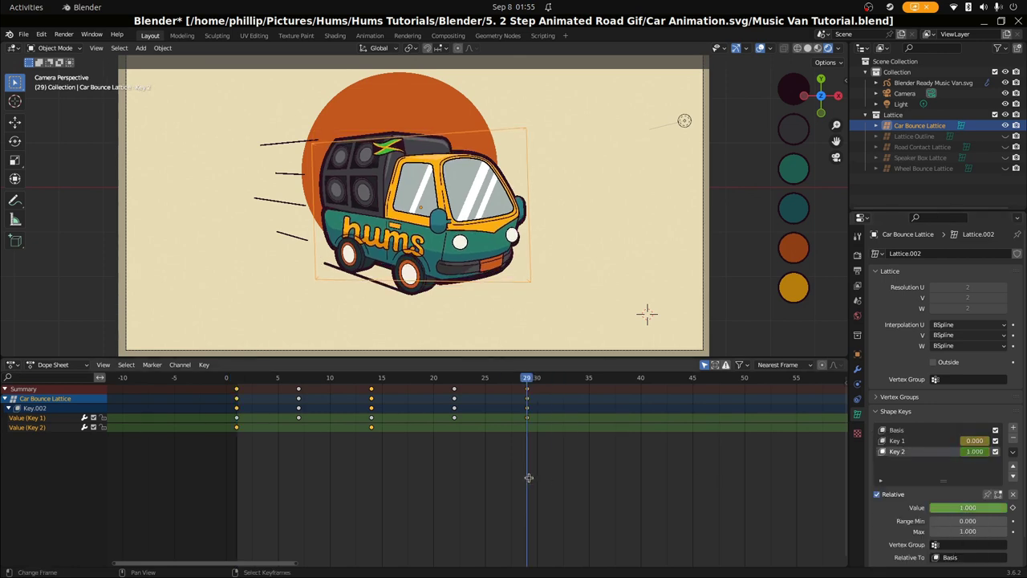
{"action": "left_click", "coordinate": [969, 508]}
{"action": "type", "text": "1"}
{"action": "key", "text": "Return"}
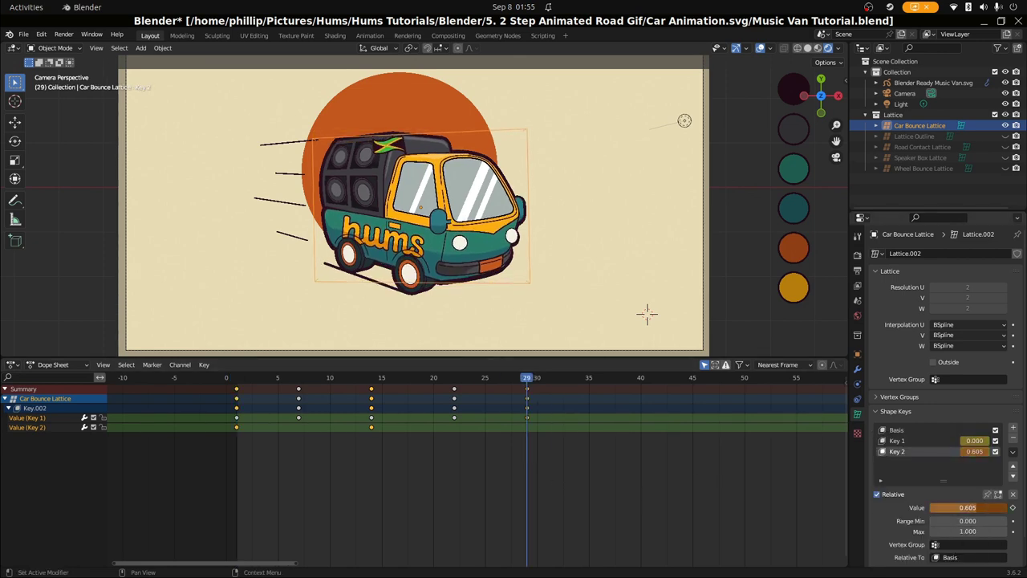
{"action": "right_click", "coordinate": [969, 508]}
{"action": "left_click", "coordinate": [923, 454]}
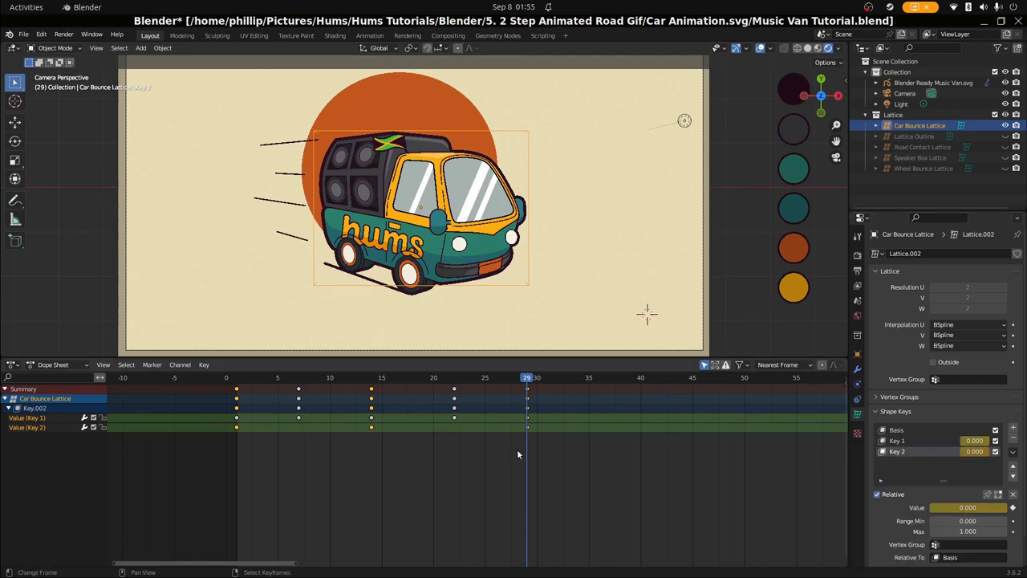
{"action": "key", "text": "space"}
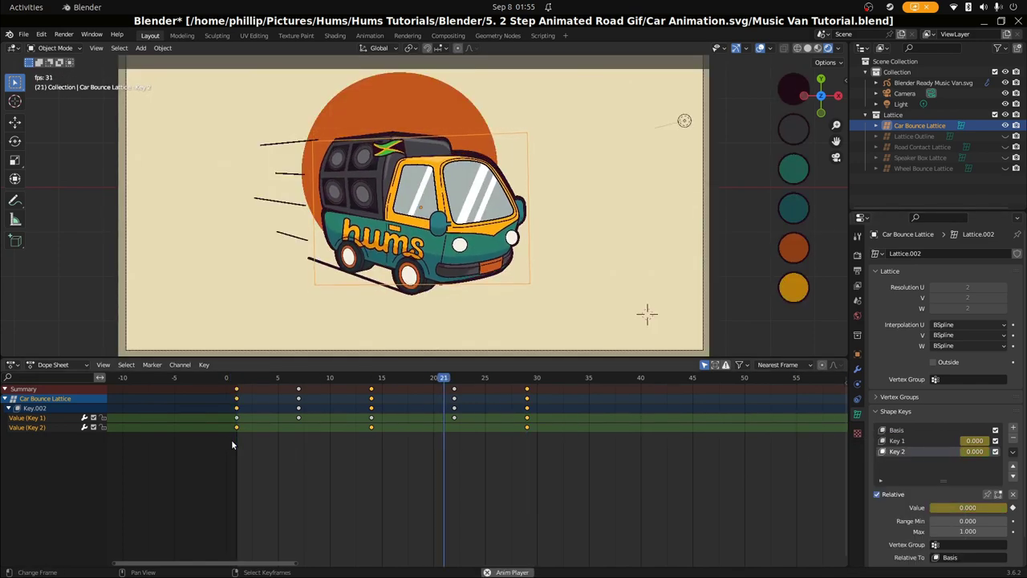
{"action": "key", "text": "space"}
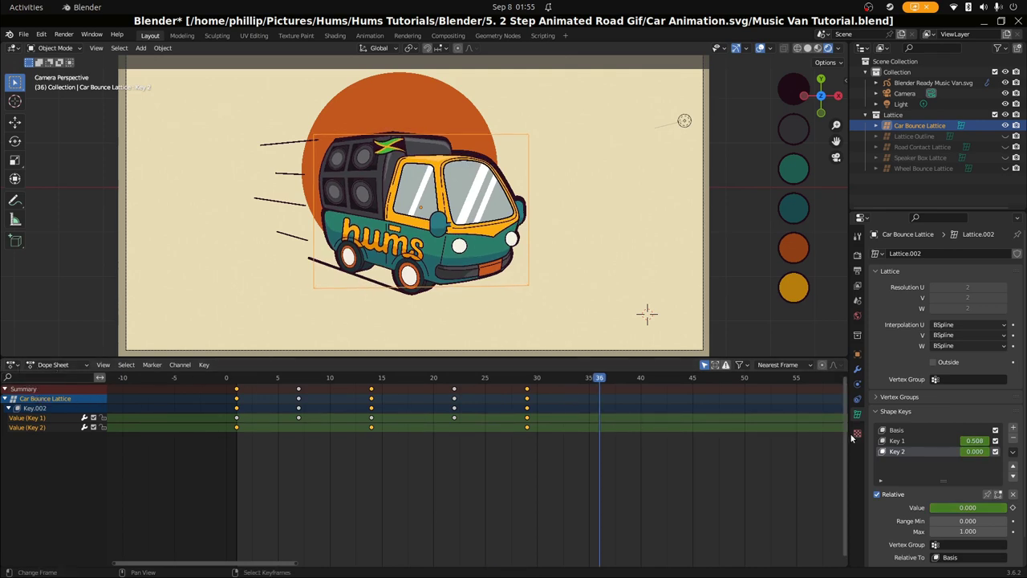
Step: In the Graph Editor, add a Cycles modifier to the Car Bounce Lattice's Key 2 curve
{"action": "left_click", "coordinate": [53, 365]}
{"action": "left_click", "coordinate": [56, 374]}
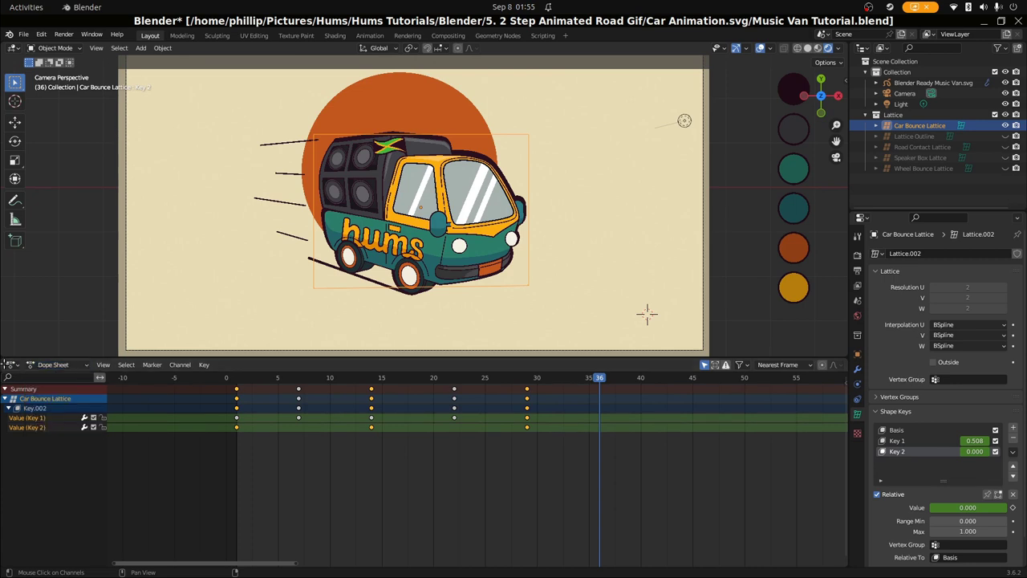
{"action": "left_click", "coordinate": [12, 365]}
{"action": "left_click", "coordinate": [151, 418]}
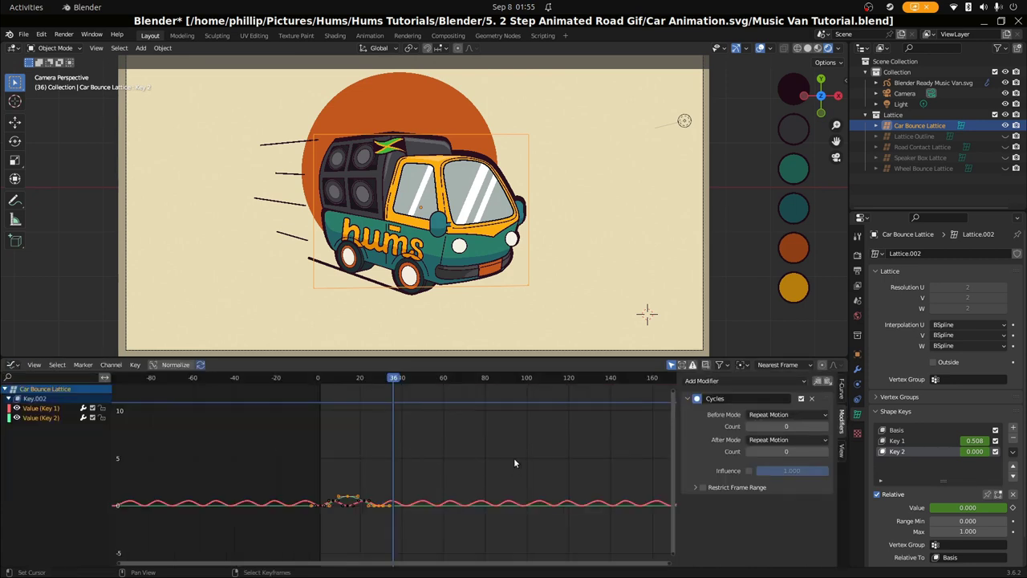
{"action": "left_click", "coordinate": [812, 398]}
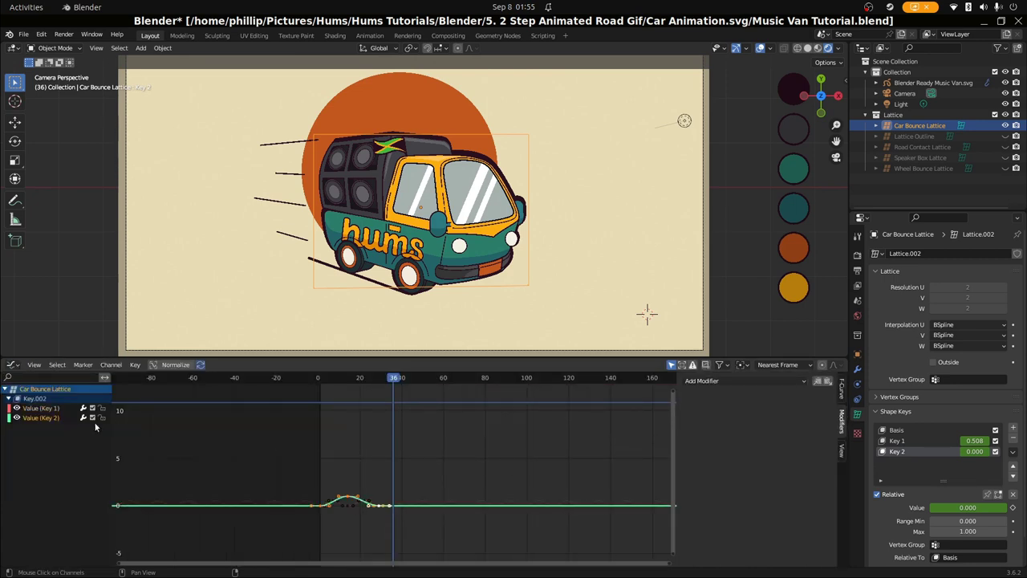
{"action": "left_click", "coordinate": [738, 381]}
{"action": "left_click", "coordinate": [707, 428]}
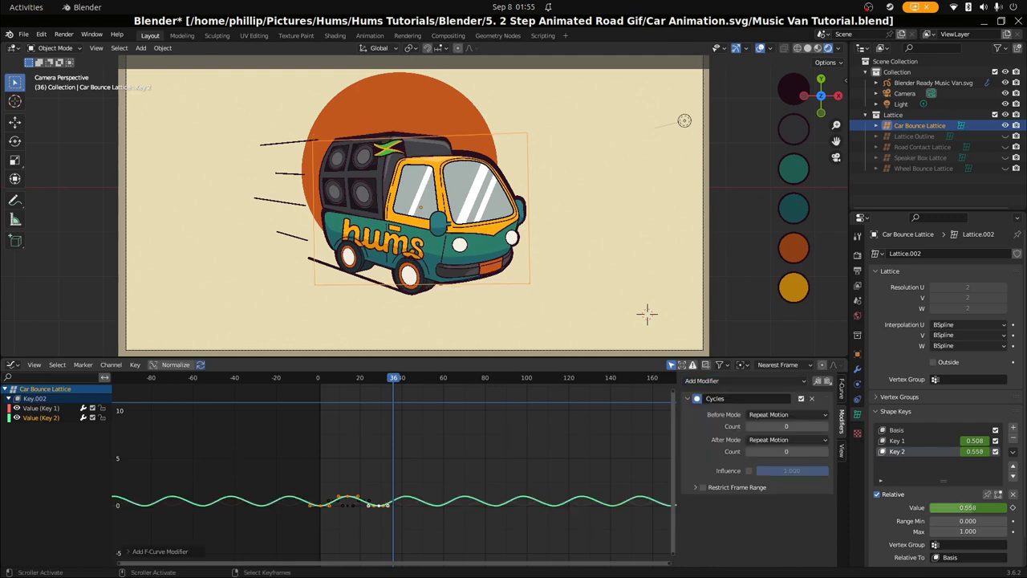
Step: Play the looping animation and examine the van's combined bounce up close and from afar
{"action": "key", "text": "space"}
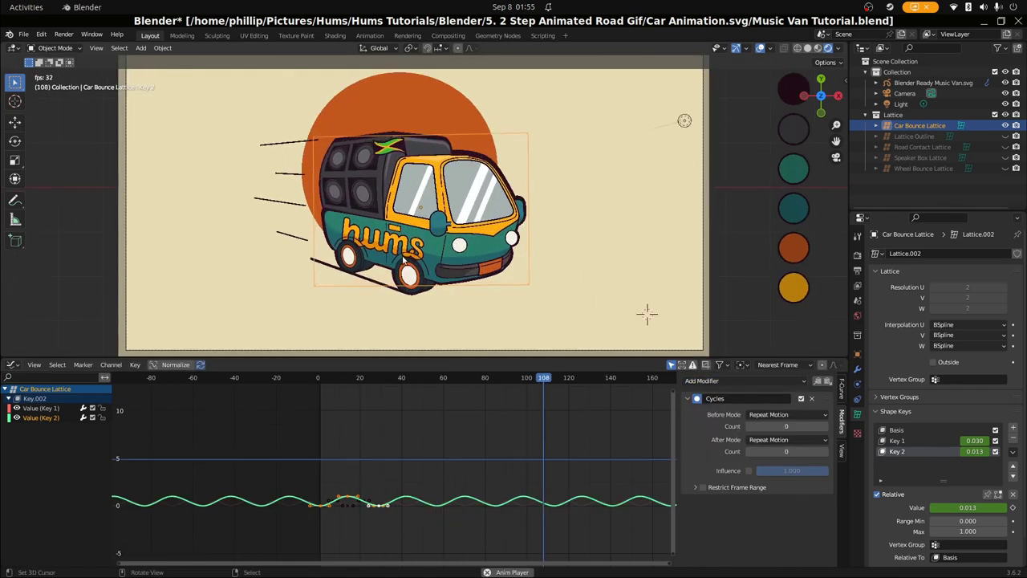
{"action": "scroll", "coordinate": [405, 257], "scroll_direction": "up", "scroll_amount": 2}
{"action": "scroll", "coordinate": [425, 265], "scroll_direction": "down", "scroll_amount": 4}
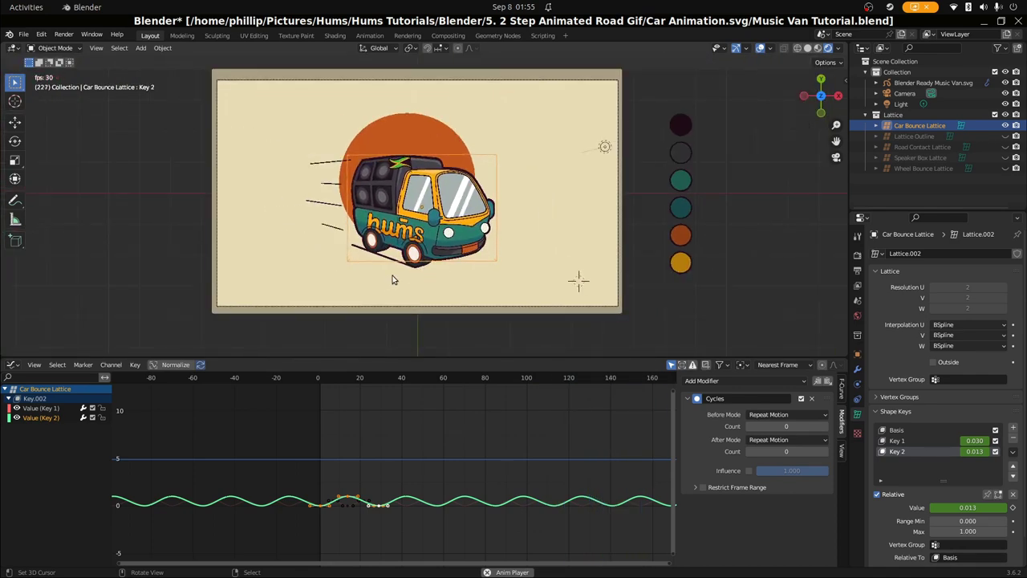
{"action": "key", "text": "Escape"}
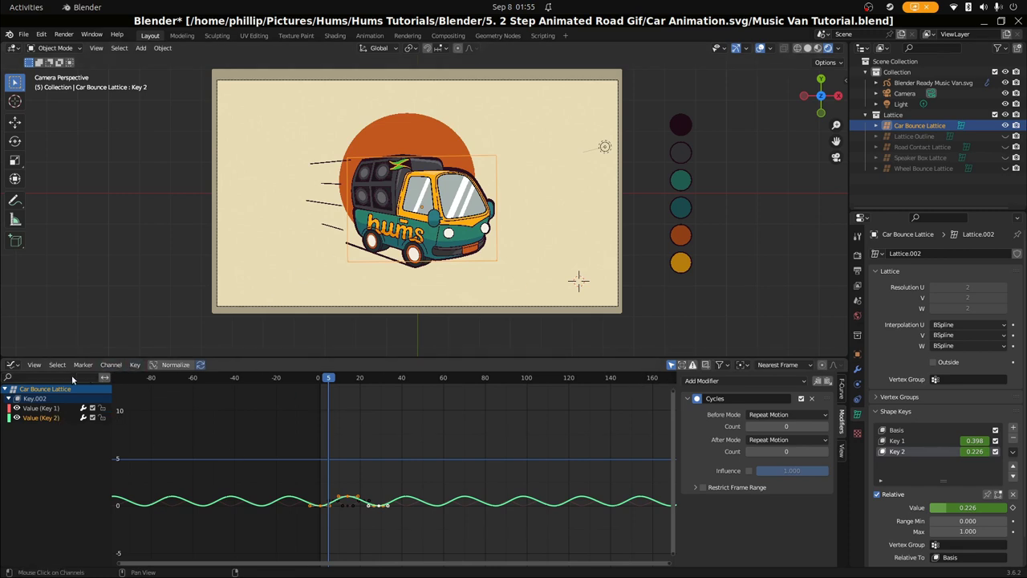
Step: In the Dope Sheet, reduce Key 2's value at frame 14 to 0.605 and replace its keyframe
{"action": "left_click", "coordinate": [13, 365]}
{"action": "left_click", "coordinate": [151, 395]}
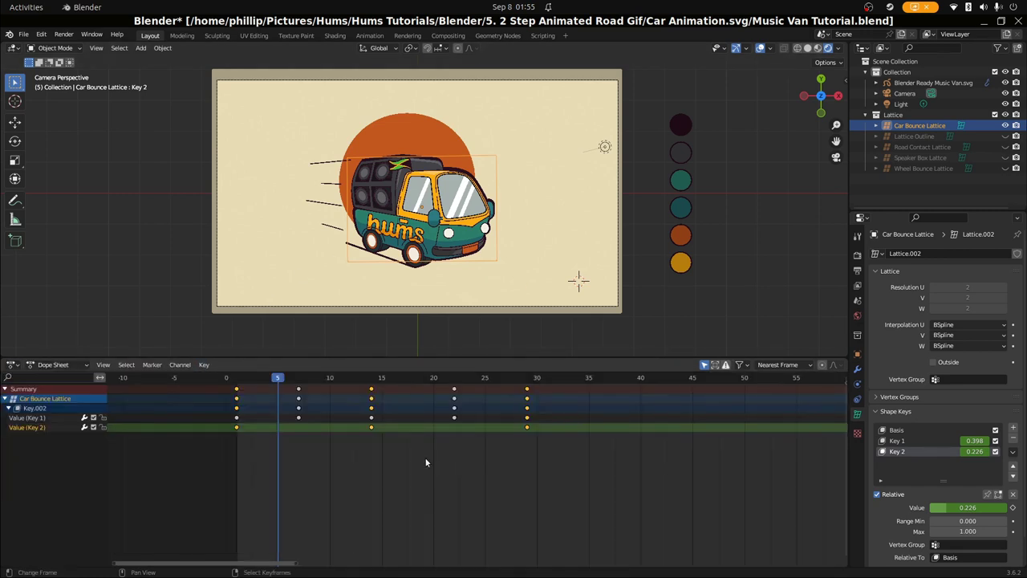
{"action": "left_click_drag", "start_coordinate": [301, 459], "coordinate": [353, 466]}
{"action": "left_click_drag", "start_coordinate": [947, 506], "coordinate": [873, 506]}
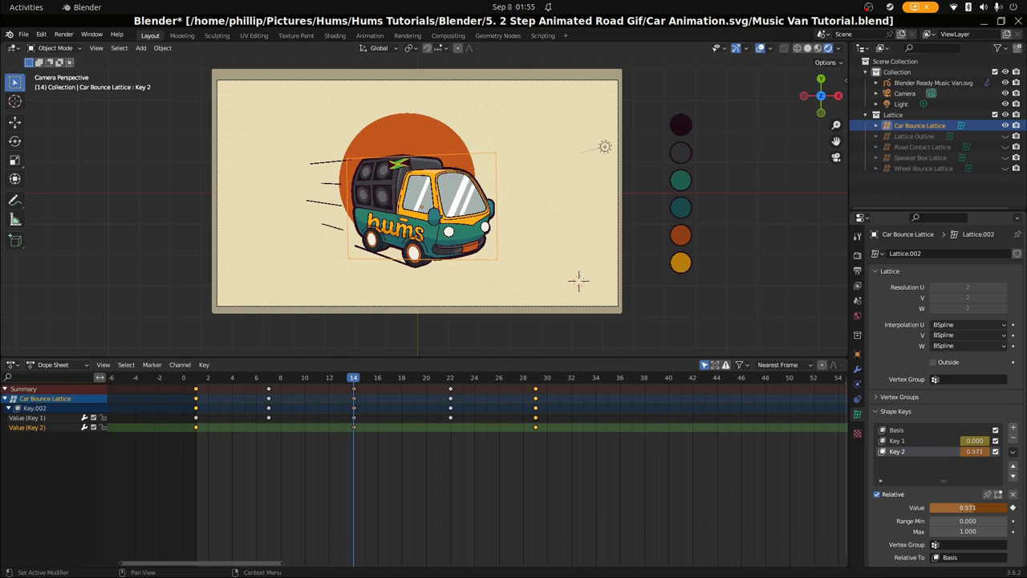
{"action": "right_click", "coordinate": [967, 508]}
{"action": "left_click", "coordinate": [947, 438]}
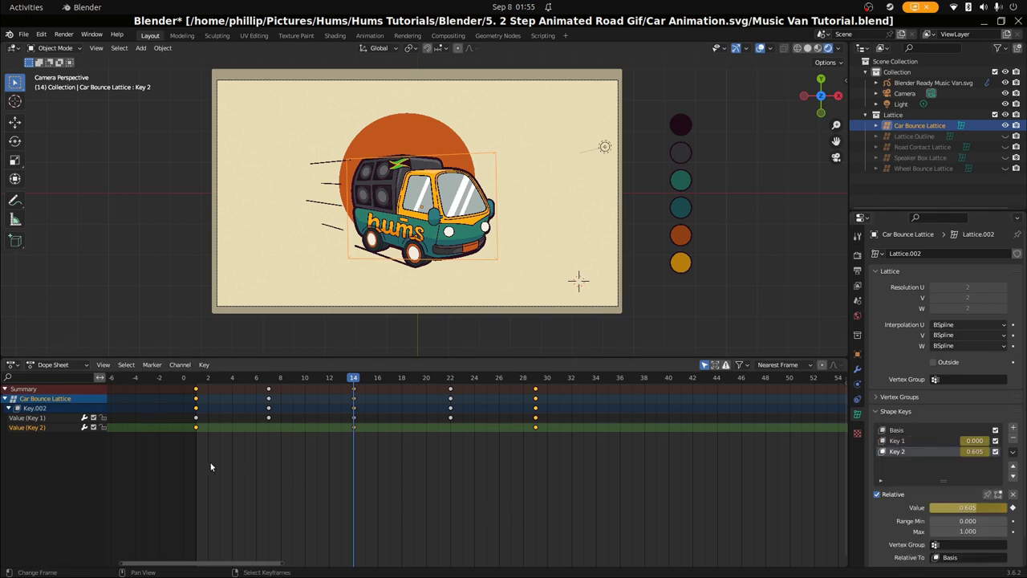
Step: Play the animation from the first frame and examine the softened van bounce at different distances
{"action": "key", "text": "shift+Left"}
{"action": "key", "text": "space"}
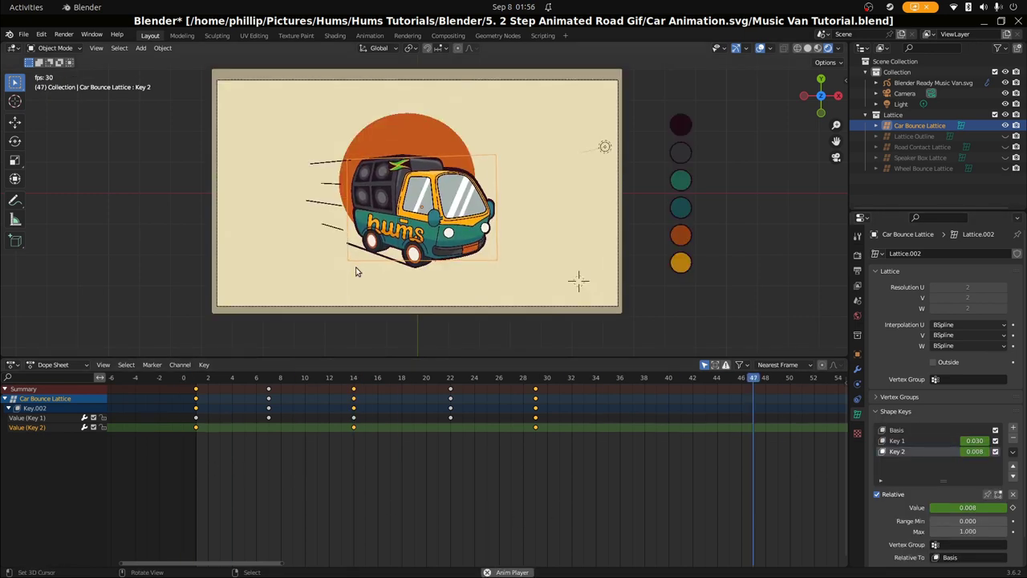
{"action": "scroll", "coordinate": [353, 277], "scroll_direction": "up", "scroll_amount": 2}
{"action": "scroll", "coordinate": [359, 287], "scroll_direction": "down", "scroll_amount": 1}
{"action": "scroll", "coordinate": [360, 285], "scroll_direction": "up", "scroll_amount": 1}
{"action": "scroll", "coordinate": [359, 285], "scroll_direction": "down", "scroll_amount": 1}
{"action": "scroll", "coordinate": [357, 291], "scroll_direction": "down", "scroll_amount": 1}
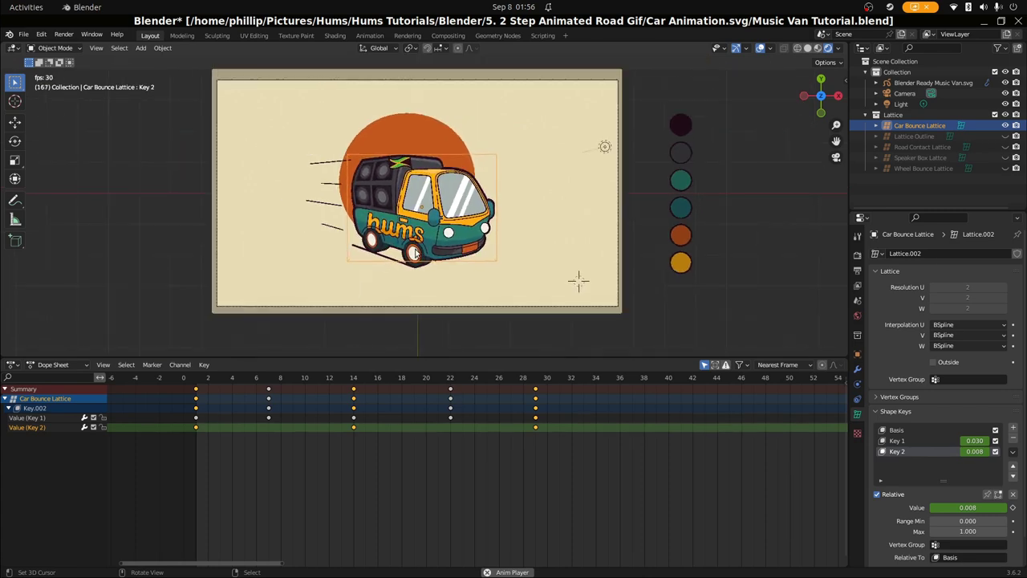
{"action": "key", "text": "space"}
{"action": "scroll", "coordinate": [435, 231], "scroll_direction": "up", "scroll_amount": 2}
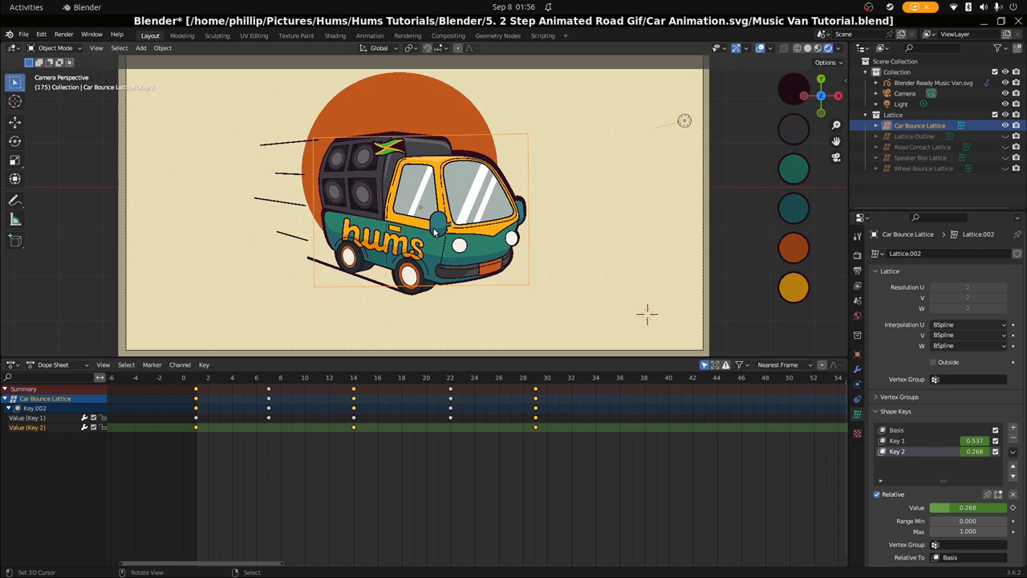
Step: Select the music van at frame 10, hide the Car Bounce Lattice and show the Lattice Outline
{"action": "left_click", "coordinate": [487, 157]}
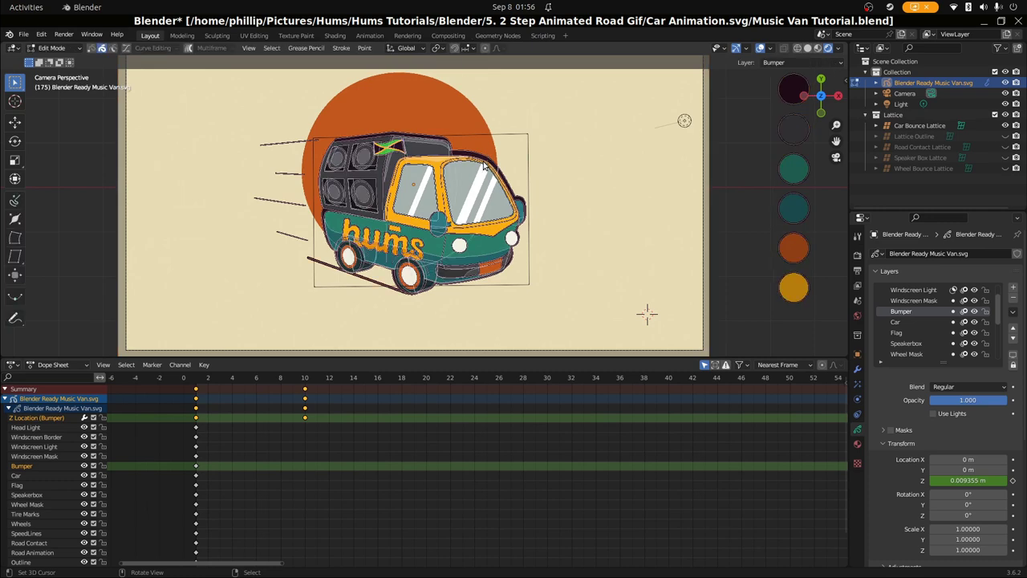
{"action": "left_click_drag", "start_coordinate": [229, 430], "coordinate": [305, 432]}
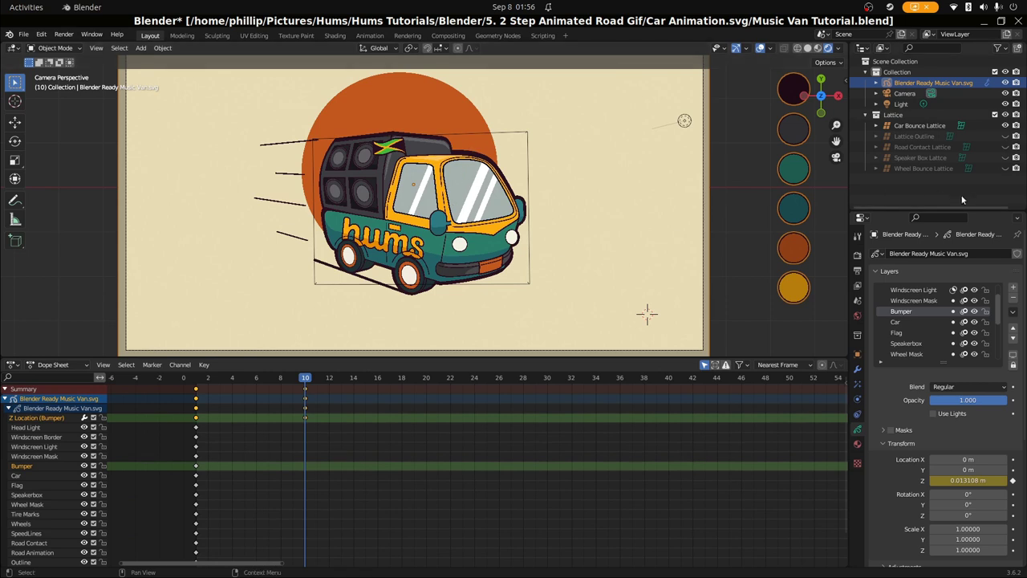
{"action": "left_click", "coordinate": [1006, 126]}
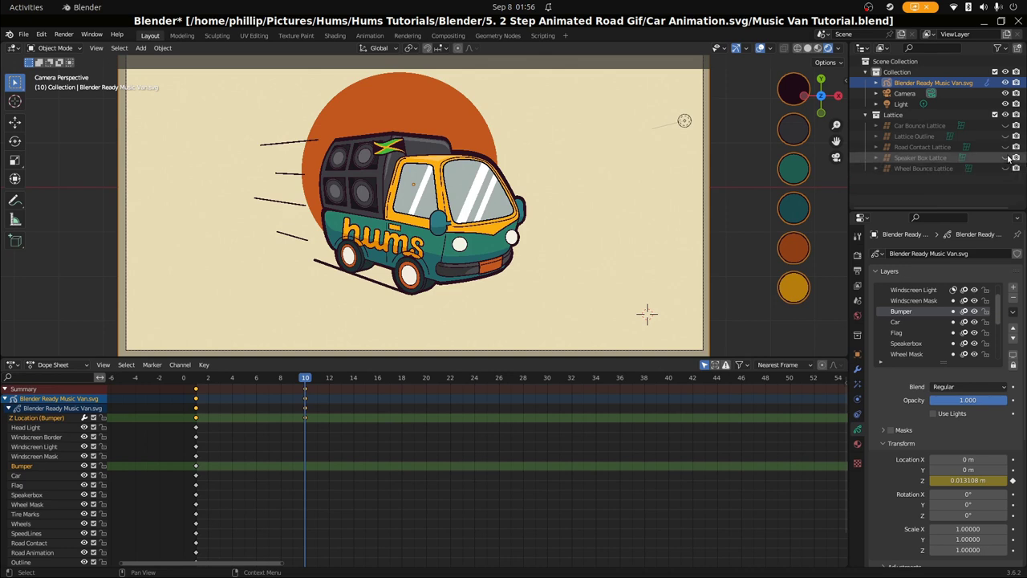
{"action": "left_click", "coordinate": [1006, 137]}
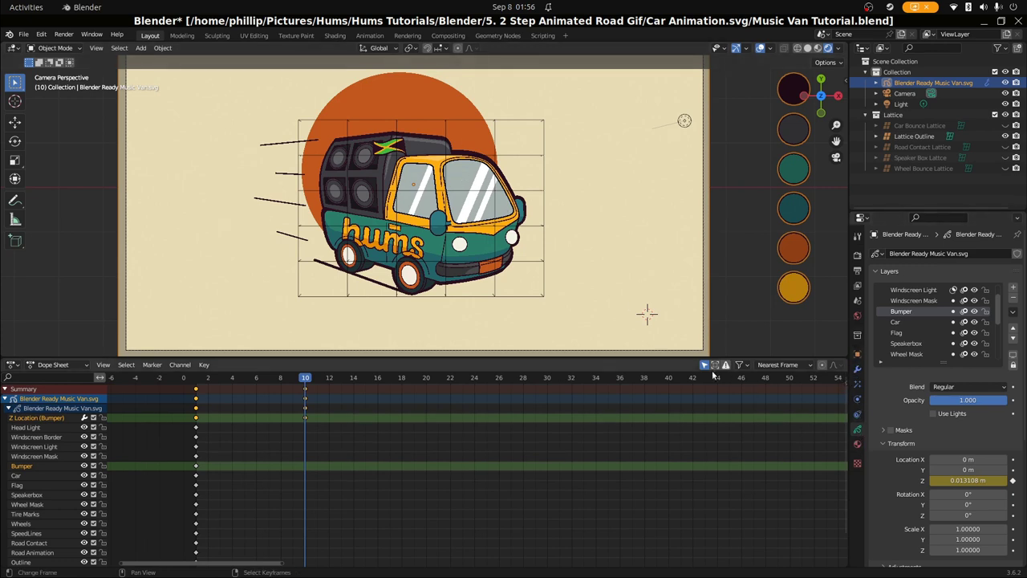
Step: Select the Lattice Outline and add a Basis shape key plus one additional shape key to it
{"action": "key", "text": "Tab"}
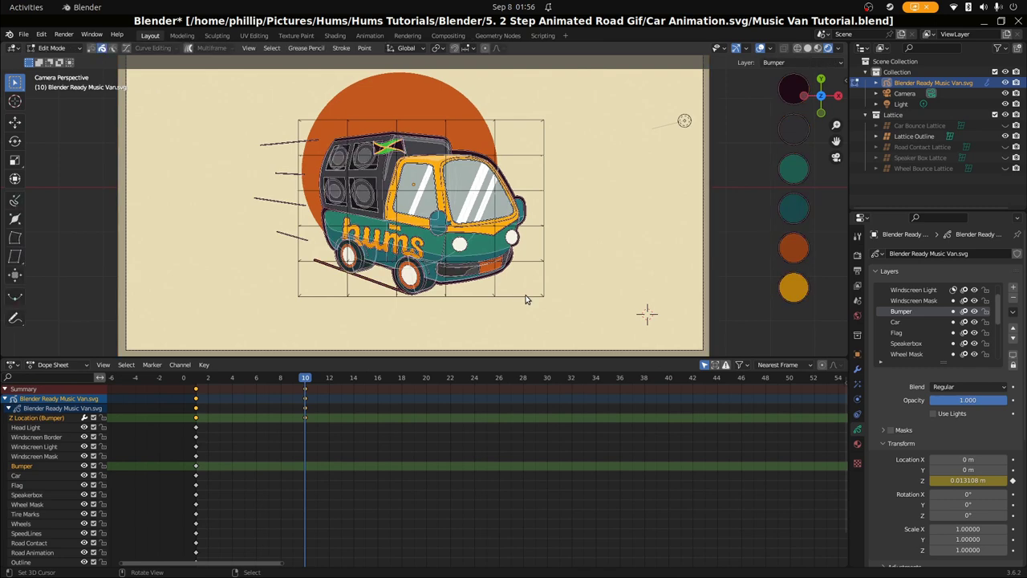
{"action": "key", "text": "Tab"}
{"action": "left_click", "coordinate": [526, 297]}
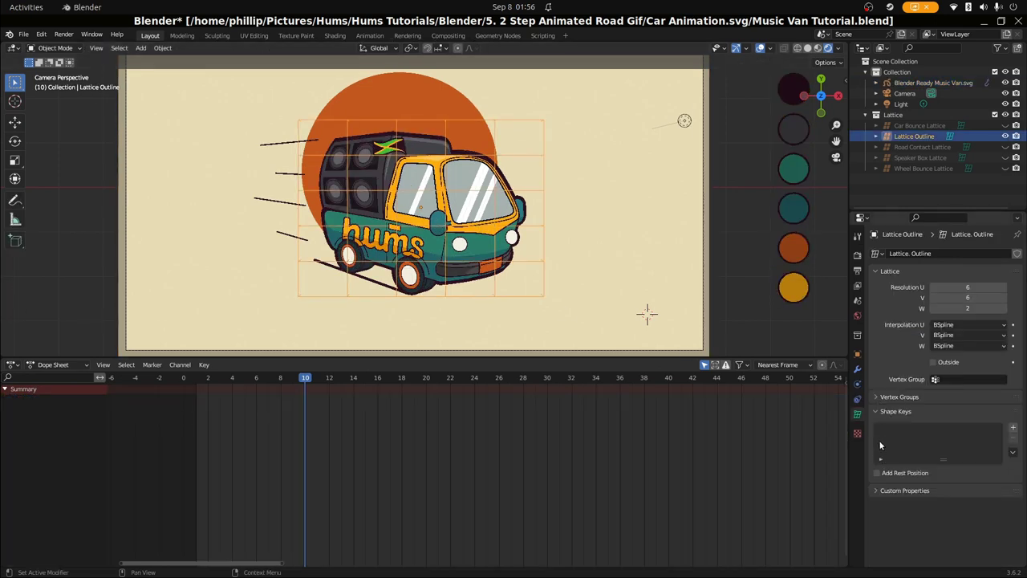
{"action": "left_click_drag", "start_coordinate": [947, 299], "coordinate": [925, 300]}
{"action": "left_click", "coordinate": [1003, 299]}
{"action": "left_click", "coordinate": [1004, 299]}
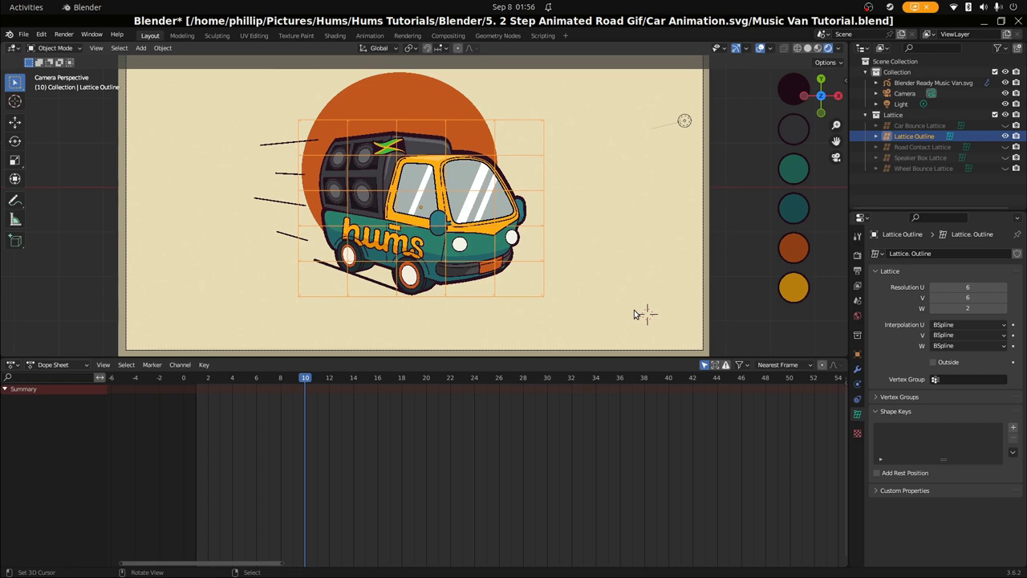
{"action": "scroll", "coordinate": [411, 203], "scroll_direction": "up", "scroll_amount": 2}
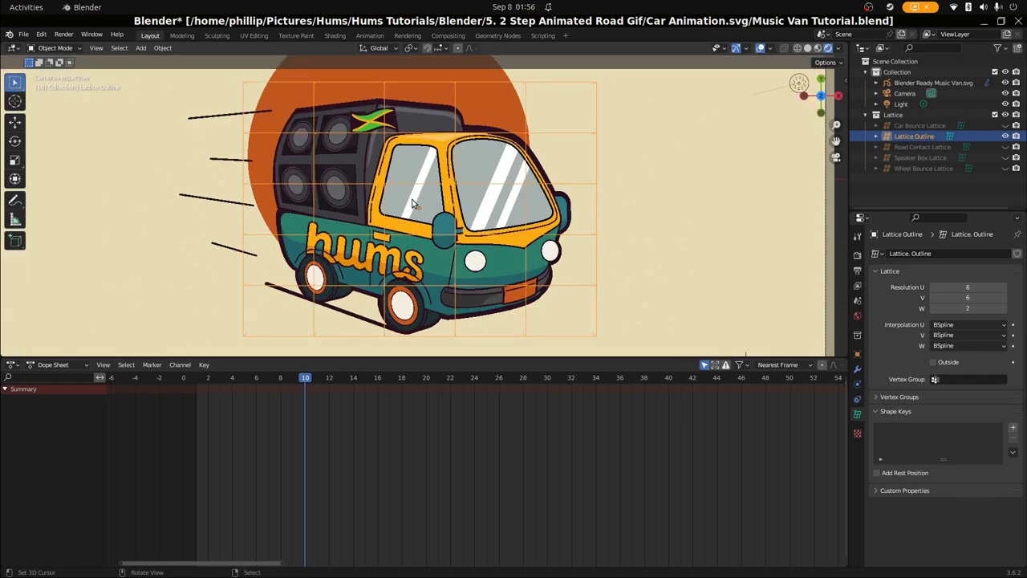
{"action": "scroll", "coordinate": [409, 195], "scroll_direction": "down", "scroll_amount": 1}
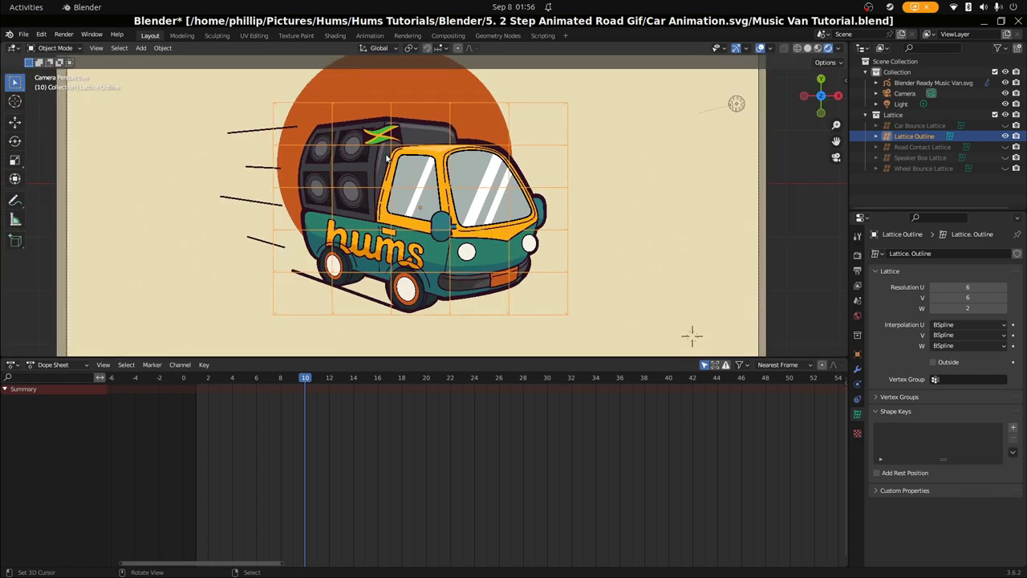
{"action": "scroll", "coordinate": [386, 158], "scroll_direction": "down", "scroll_amount": 1}
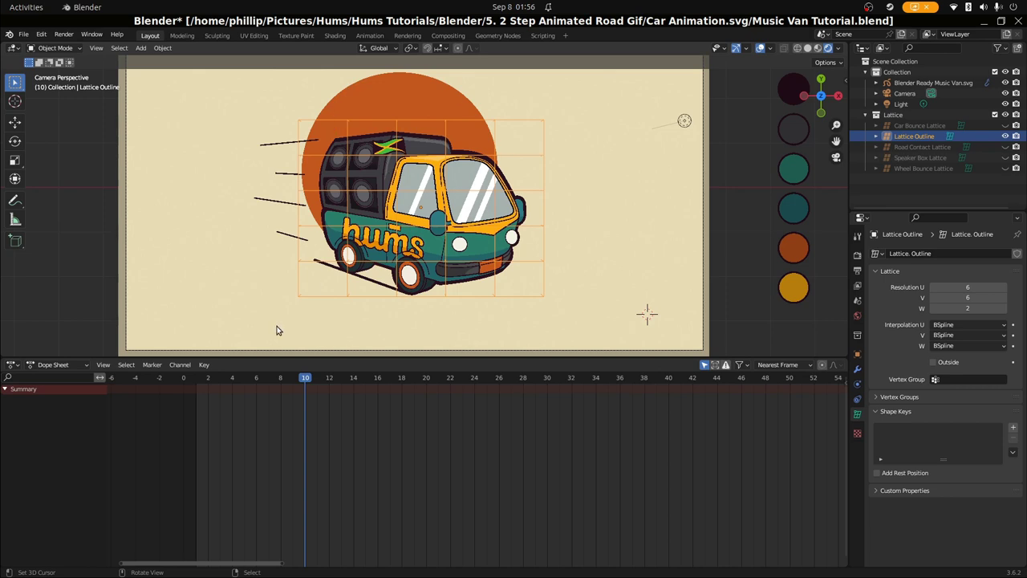
{"action": "left_click", "coordinate": [1012, 428]}
{"action": "left_click", "coordinate": [1012, 428]}
Step: Examine the Lattice Outline's control points and depth around the van in wireframe from several angles
{"action": "key", "text": "Tab"}
{"action": "mouse_move", "coordinate": [321, 168]}
{"action": "middle_mouse_down", "text": "shift"}
{"action": "mouse_move", "coordinate": [337, 182]}
{"action": "mouse_move", "coordinate": [371, 182]}
{"action": "mouse_move", "coordinate": [393, 234]}
{"action": "mouse_move", "coordinate": [353, 231]}
{"action": "middle_mouse_up", "text": "shift"}
{"action": "scroll", "coordinate": [337, 182], "scroll_direction": "down", "scroll_amount": 1}
{"action": "key", "text": "shift+z"}
{"action": "key", "text": "KP_0"}
{"action": "scroll", "coordinate": [352, 232], "scroll_direction": "up", "scroll_amount": 1}
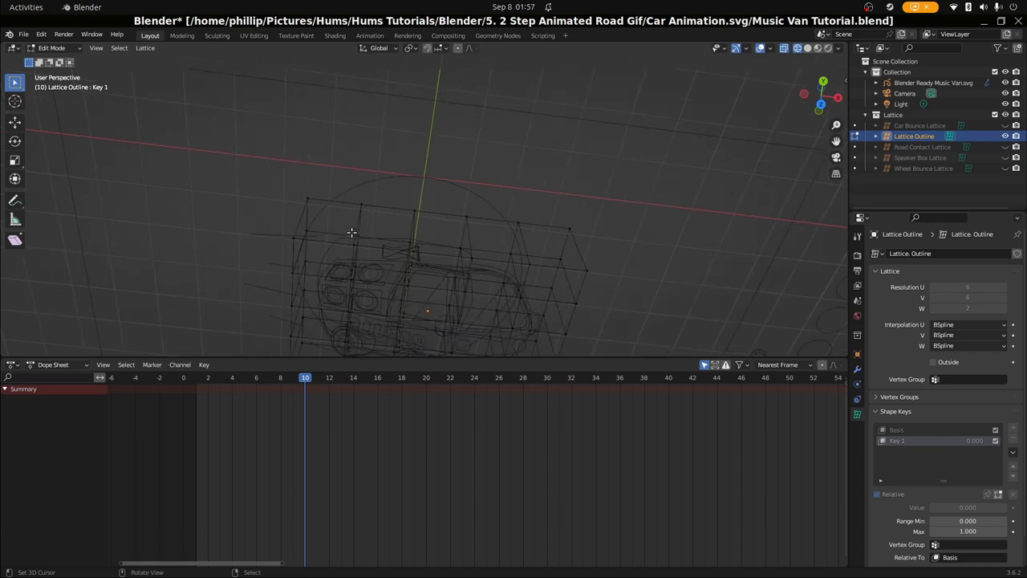
{"action": "left_click", "coordinate": [284, 242], "text": "shift"}
{"action": "middle_click_drag", "start_coordinate": [301, 195], "coordinate": [499, 168]}
{"action": "key", "text": "Tab"}
{"action": "scroll", "coordinate": [435, 268], "scroll_direction": "up", "scroll_amount": 3}
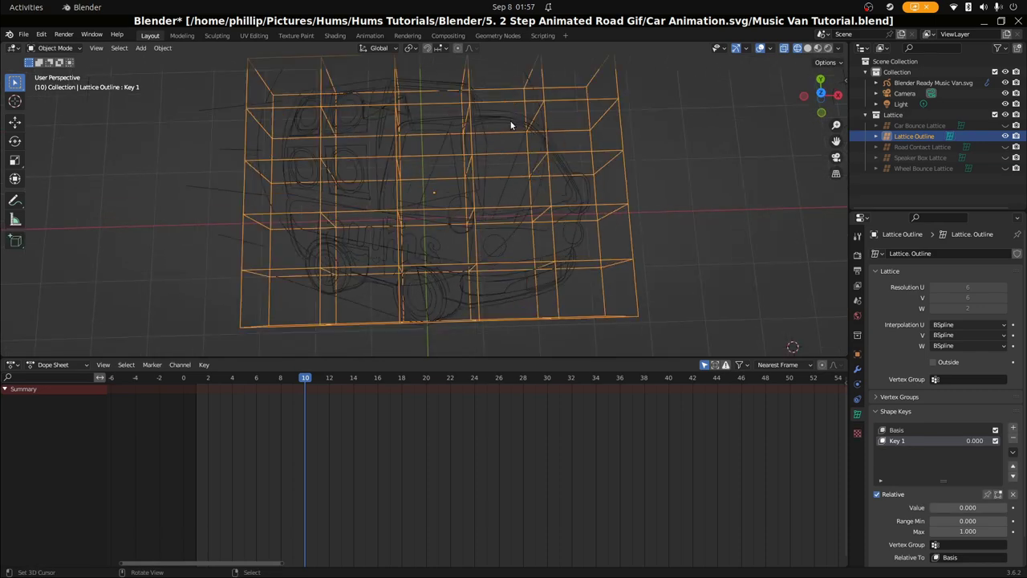
{"action": "key", "text": "Tab"}
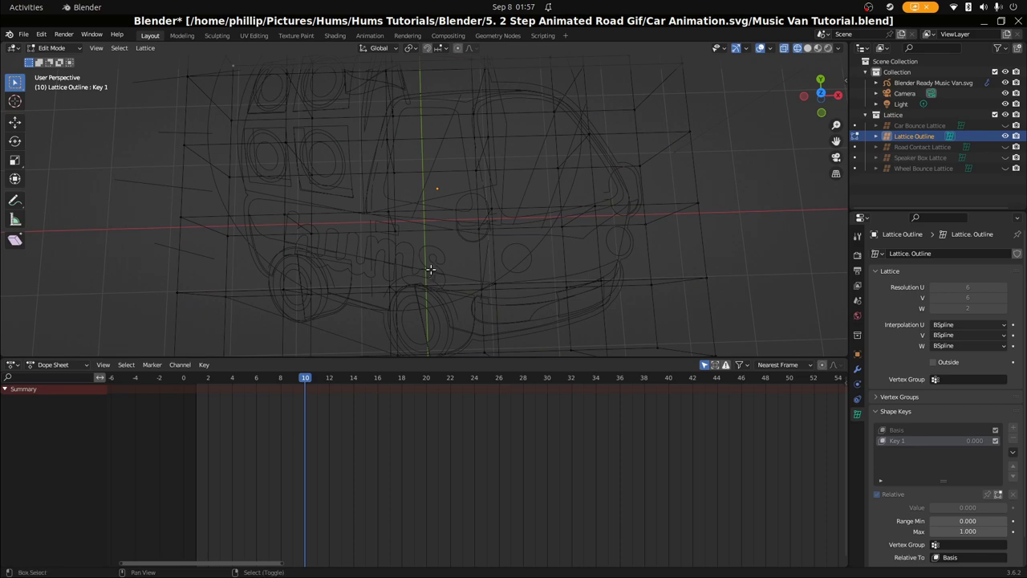
{"action": "key", "text": "shift+z"}
{"action": "mouse_move", "coordinate": [431, 270]}
{"action": "middle_mouse_down"}
{"action": "mouse_move", "coordinate": [711, 312]}
{"action": "mouse_move", "coordinate": [403, 225]}
{"action": "mouse_move", "coordinate": [356, 339]}
{"action": "mouse_move", "coordinate": [449, 321]}
{"action": "middle_mouse_up"}
{"action": "key", "text": "Tab"}
Step: Hide the music van's Background layer and set the current frame to 7
{"action": "left_click", "coordinate": [546, 293]}
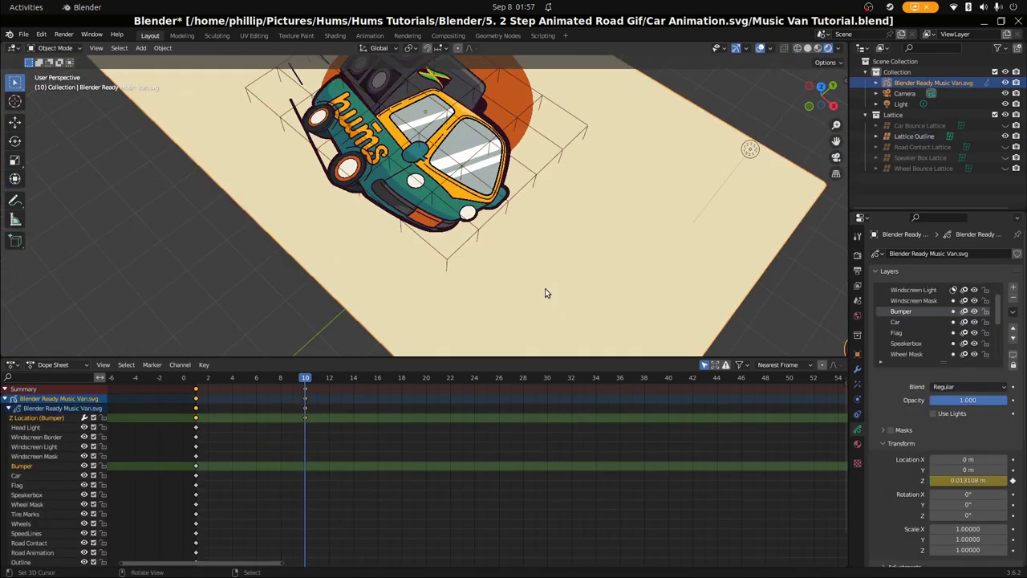
{"action": "scroll", "coordinate": [919, 349], "scroll_direction": "down", "scroll_amount": 8}
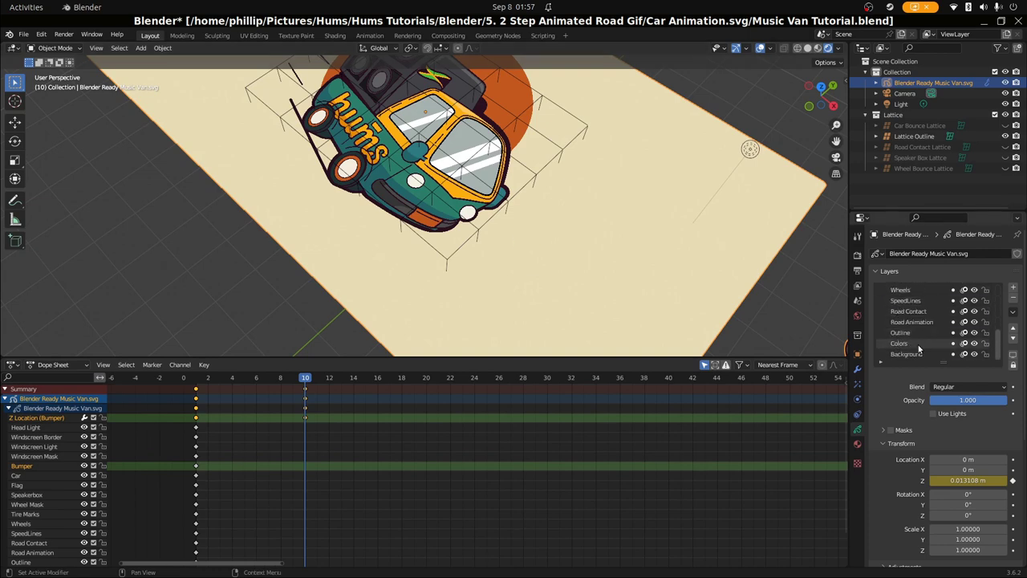
{"action": "middle_click_drag", "start_coordinate": [481, 313], "coordinate": [321, 349]}
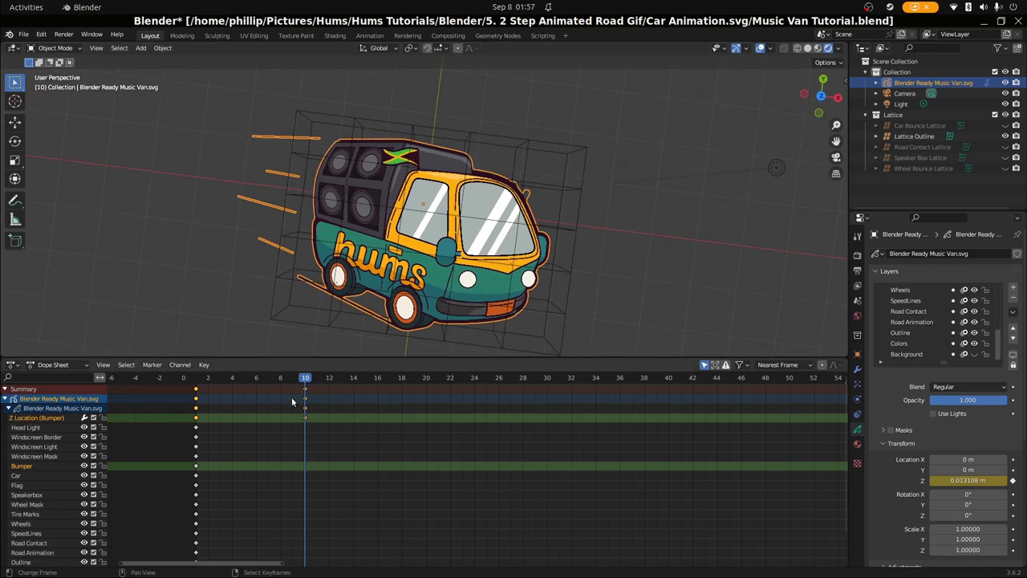
{"action": "left_click_drag", "start_coordinate": [306, 442], "coordinate": [267, 462]}
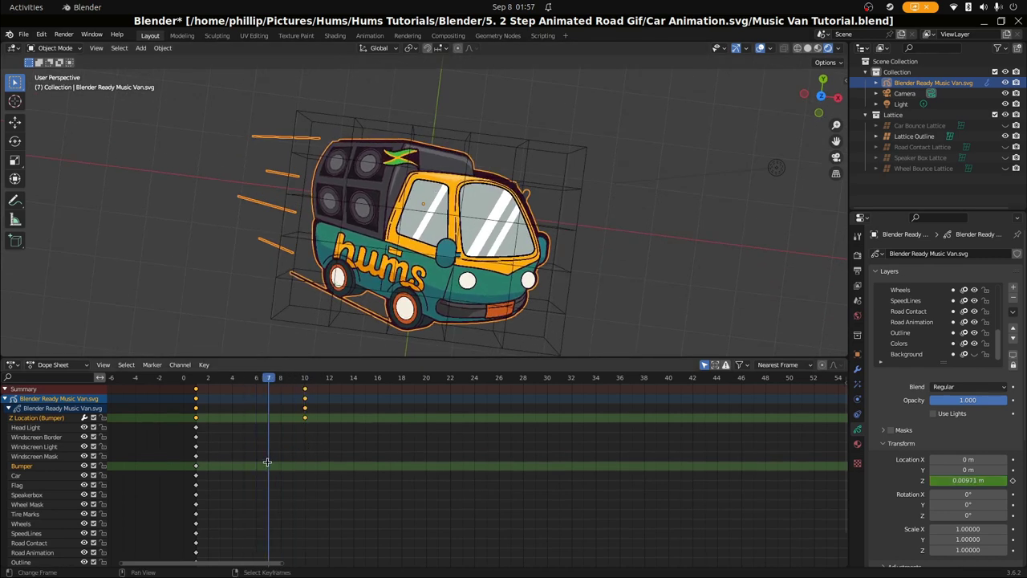
{"action": "key", "text": "KP_0"}
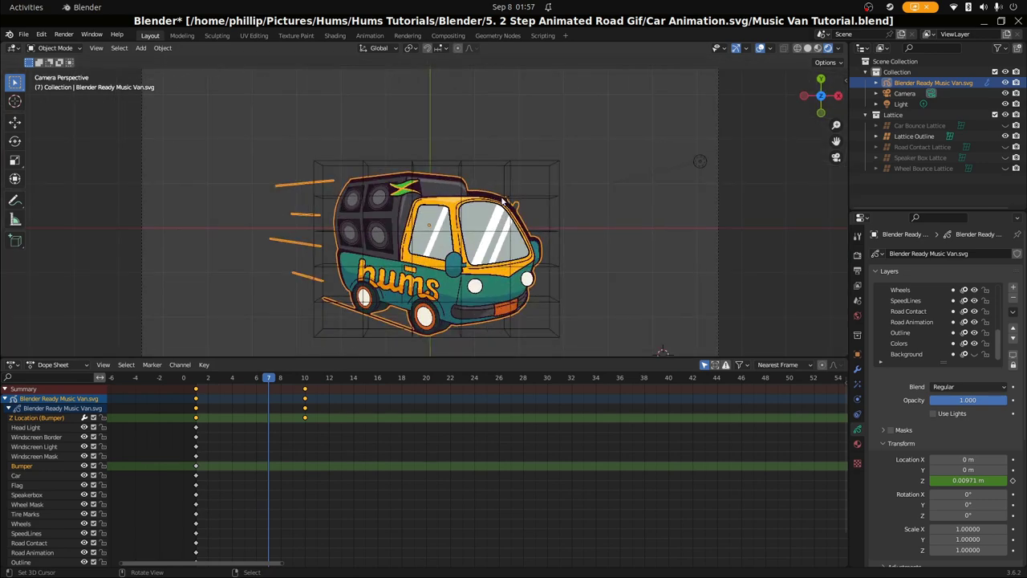
{"action": "scroll", "coordinate": [506, 201], "scroll_direction": "up", "scroll_amount": 3}
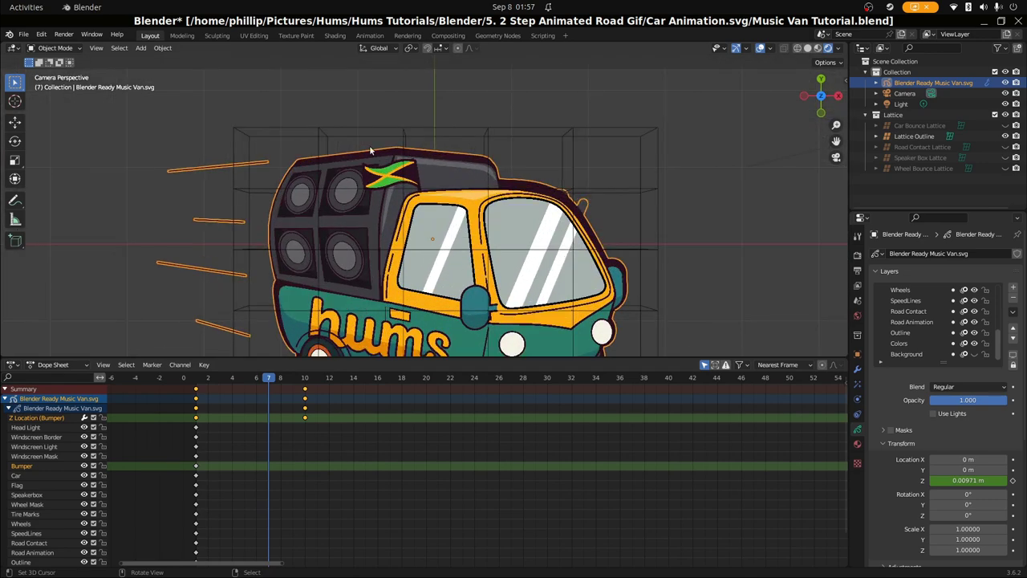
Step: Select the upper two rows of control points of the Lattice Outline in Edit Mode
{"action": "left_click", "coordinate": [246, 189]}
{"action": "key", "text": "Tab"}
{"action": "key", "text": "b"}
{"action": "left_click_drag", "start_coordinate": [205, 88], "coordinate": [679, 177]}
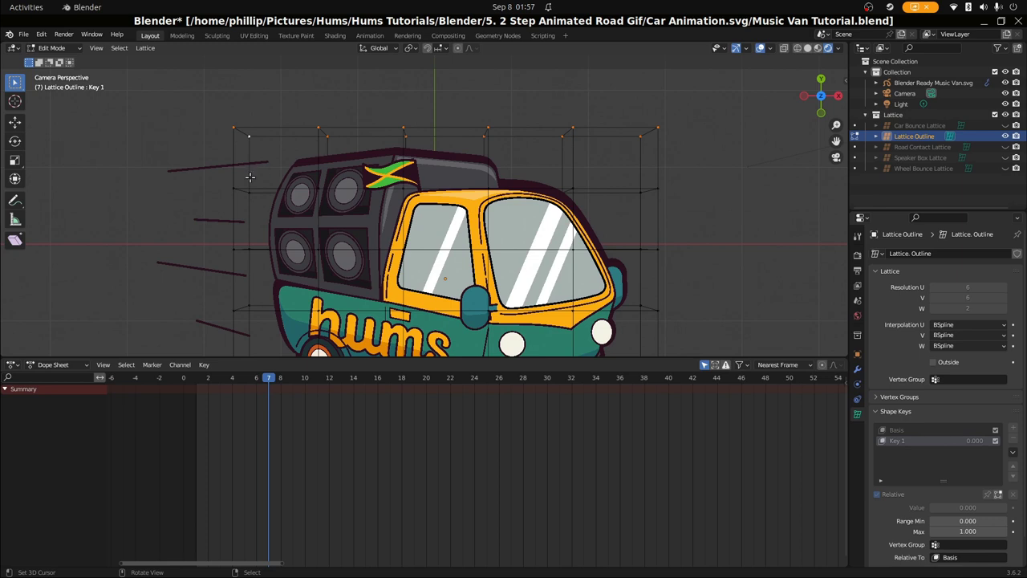
{"action": "key", "text": "b"}
{"action": "left_click_drag", "start_coordinate": [195, 152], "coordinate": [676, 222]}
Step: Enable proportional editing with Sphere falloff and try to move the selected lattice points downward
{"action": "left_click", "coordinate": [458, 49]}
{"action": "left_click", "coordinate": [473, 48]}
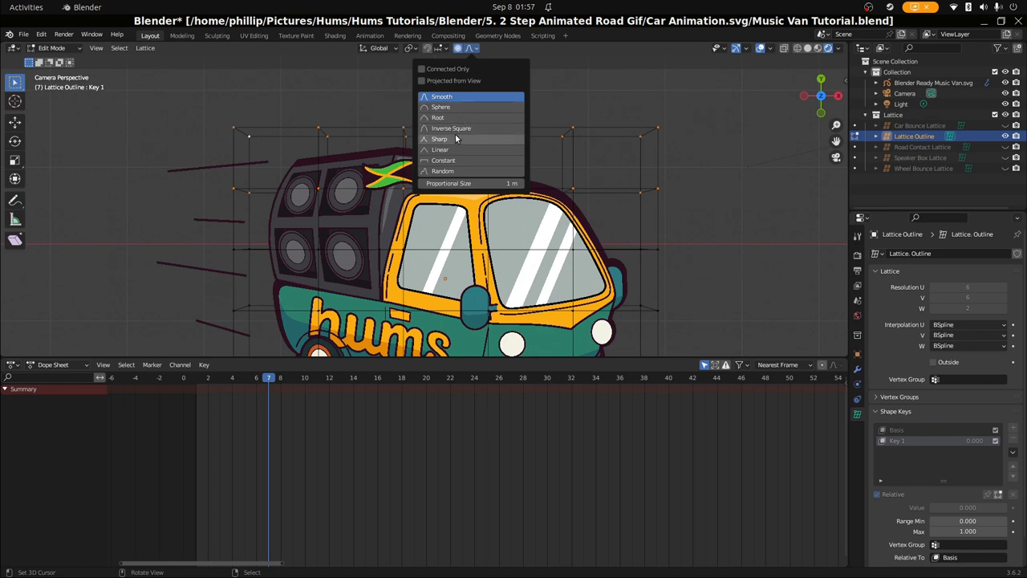
{"action": "left_click", "coordinate": [446, 106]}
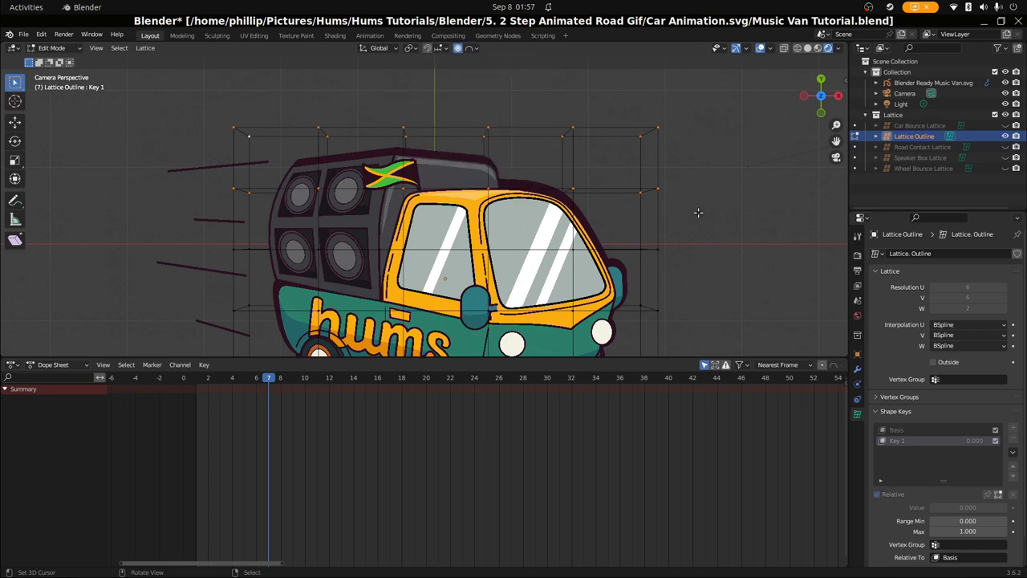
{"action": "key", "text": "g"}
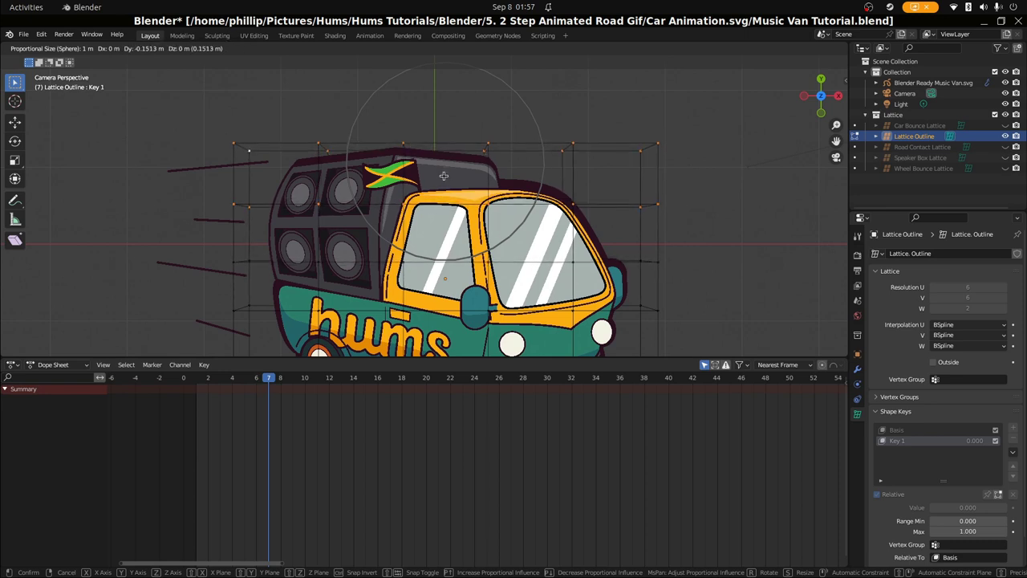
{"action": "key", "text": "Escape"}
{"action": "key", "text": "Tab"}
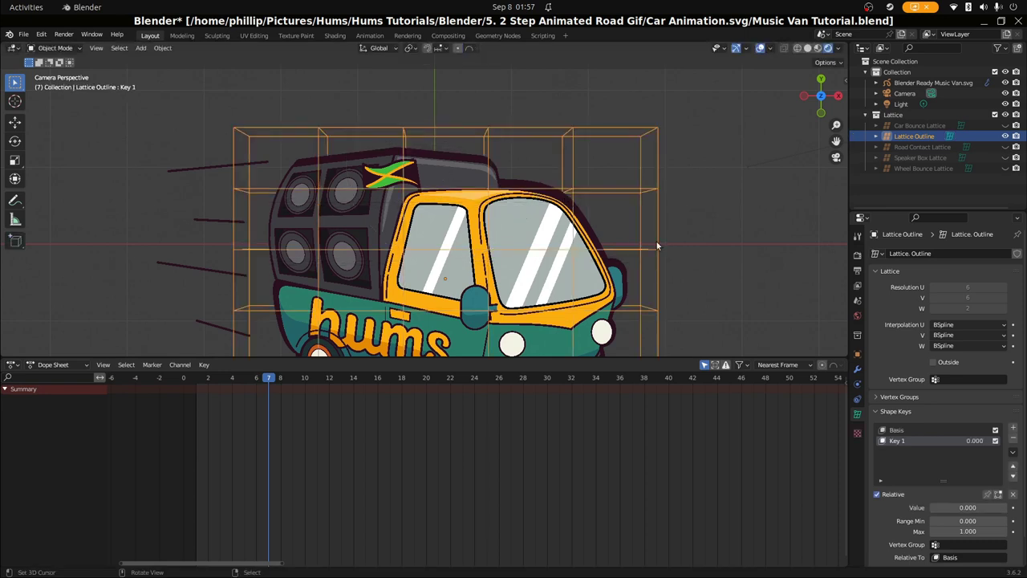
Step: Select the music van and add a Lattice modifier that uses Lattice Outline as its object
{"action": "left_click", "coordinate": [579, 299], "text": "shift"}
{"action": "left_click", "coordinate": [588, 329]}
{"action": "left_click", "coordinate": [587, 329]}
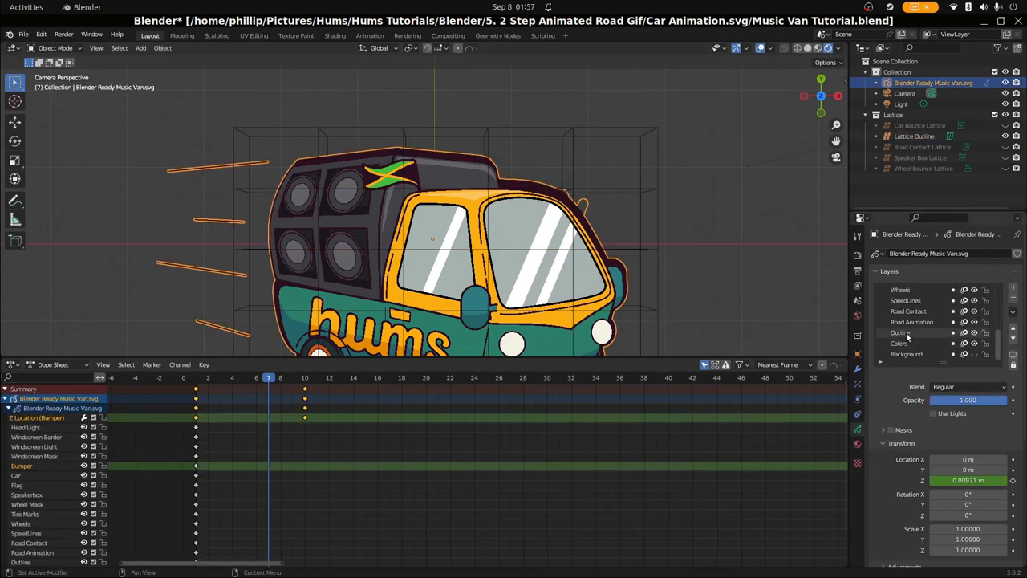
{"action": "left_click", "coordinate": [856, 370]}
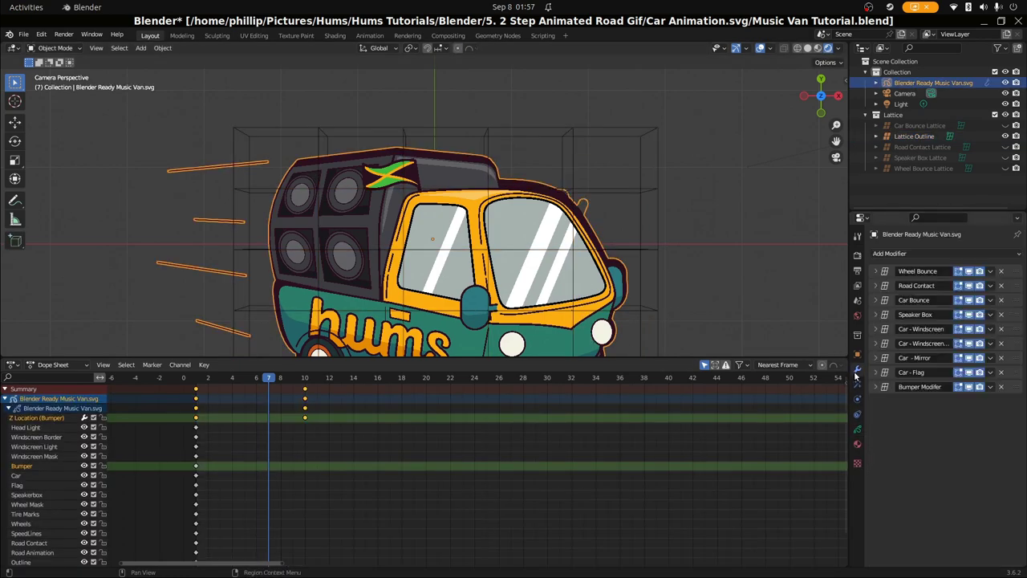
{"action": "left_click", "coordinate": [969, 255]}
{"action": "left_click", "coordinate": [915, 307]}
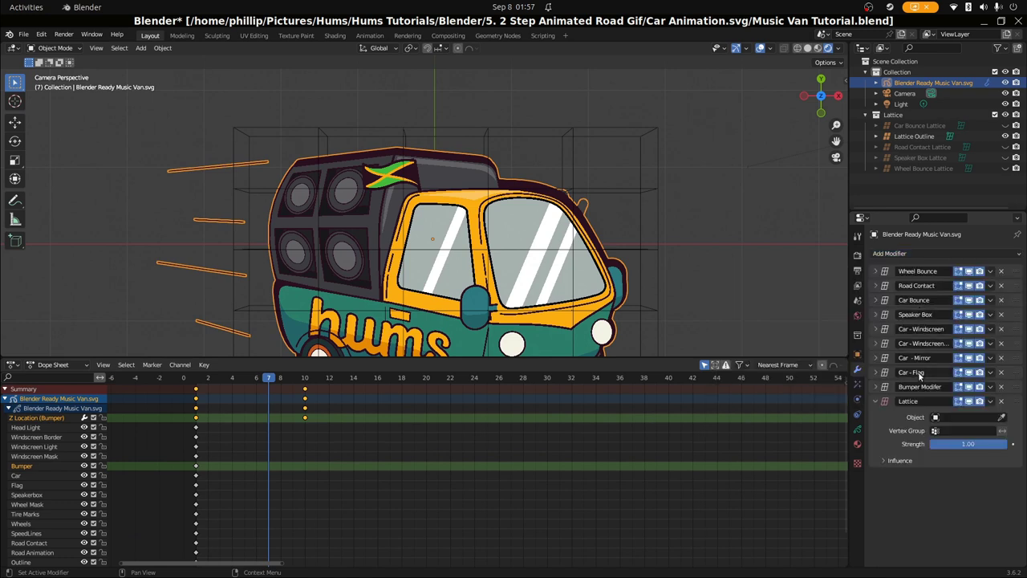
{"action": "left_click", "coordinate": [965, 417]}
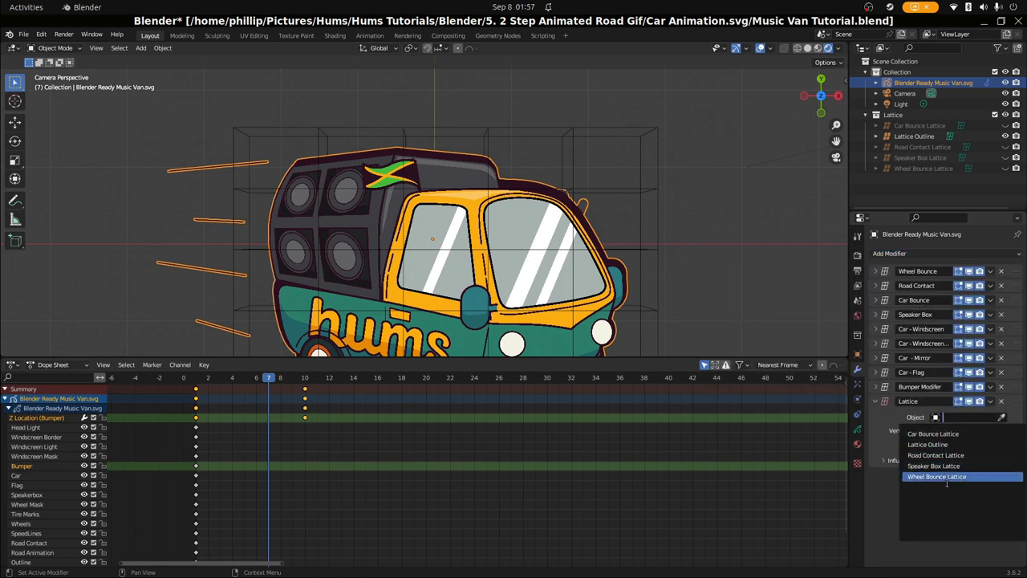
{"action": "left_click", "coordinate": [947, 444]}
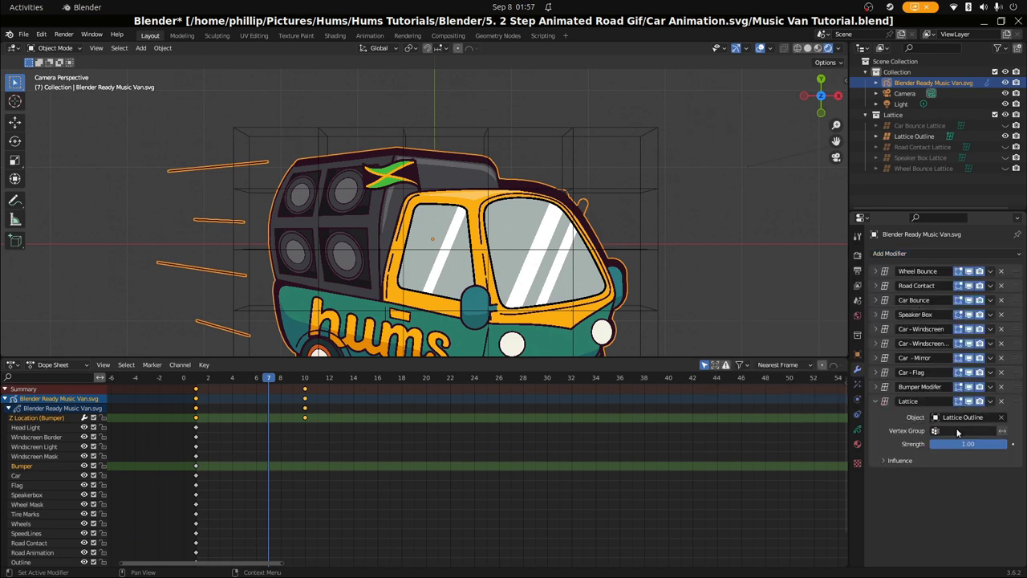
Step: Limit the new Lattice modifier's influence to the Outline layer
{"action": "left_click", "coordinate": [897, 459]}
{"action": "left_click", "coordinate": [957, 475]}
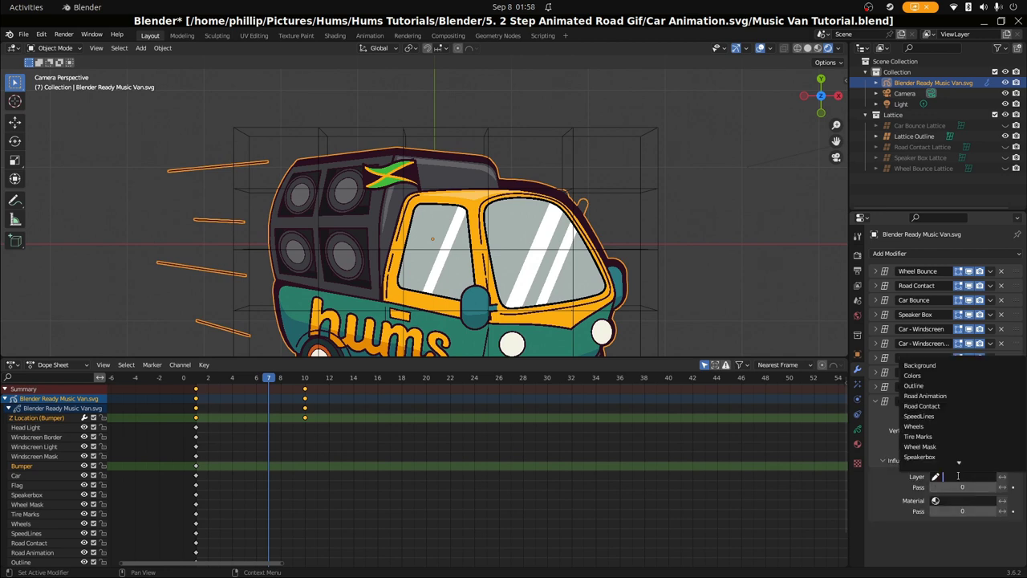
{"action": "scroll", "coordinate": [936, 427], "scroll_direction": "down", "scroll_amount": 10}
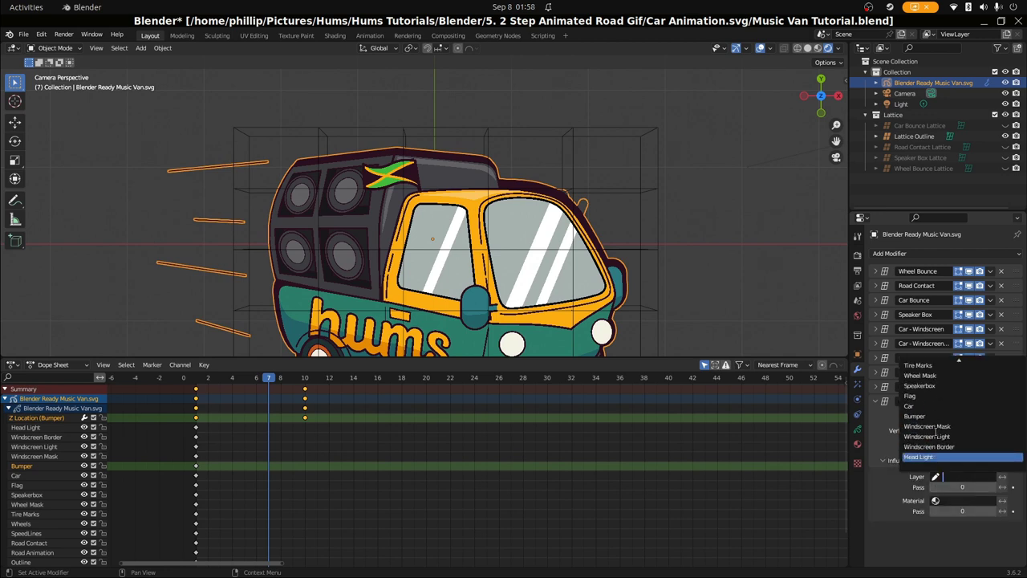
{"action": "scroll", "coordinate": [936, 427], "scroll_direction": "up", "scroll_amount": 14}
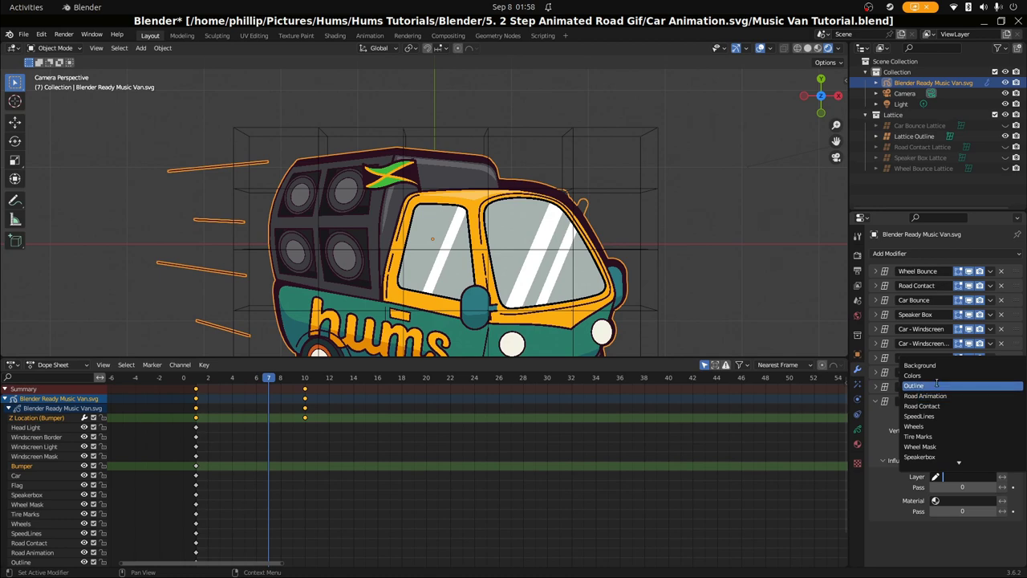
{"action": "left_click", "coordinate": [937, 385]}
Step: In the Lattice Outline's Key 1, lower the upper two point rows slightly and scale them to about 1.03
{"action": "left_click", "coordinate": [401, 128]}
{"action": "key", "text": "Tab"}
{"action": "key", "text": "g"}
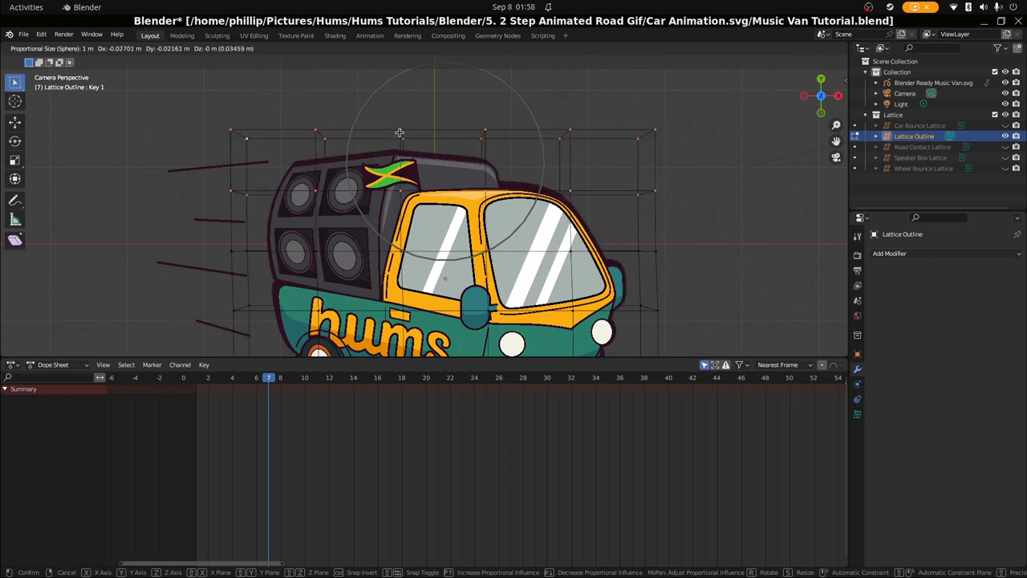
{"action": "left_click", "coordinate": [402, 132]}
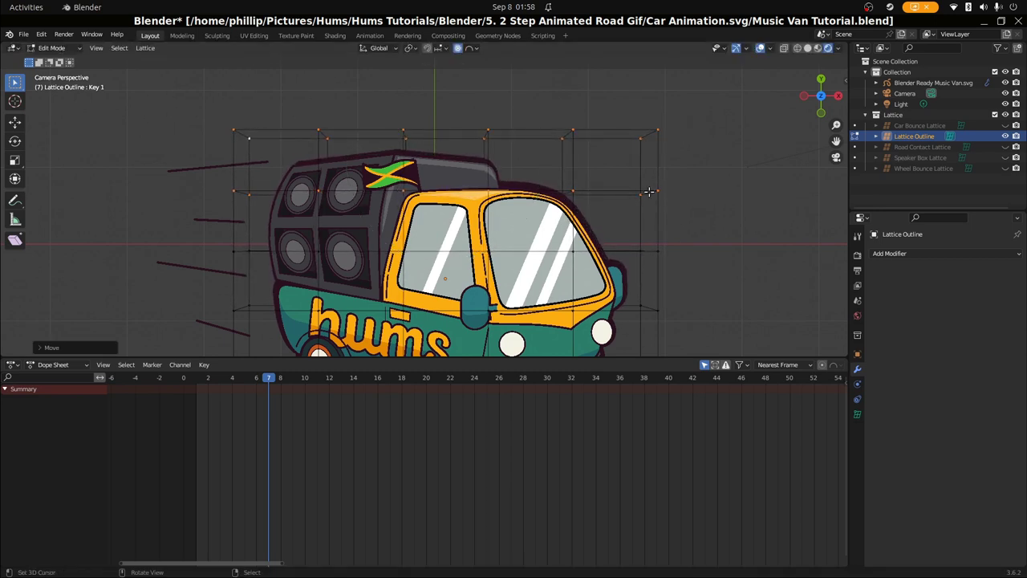
{"action": "key", "text": "s"}
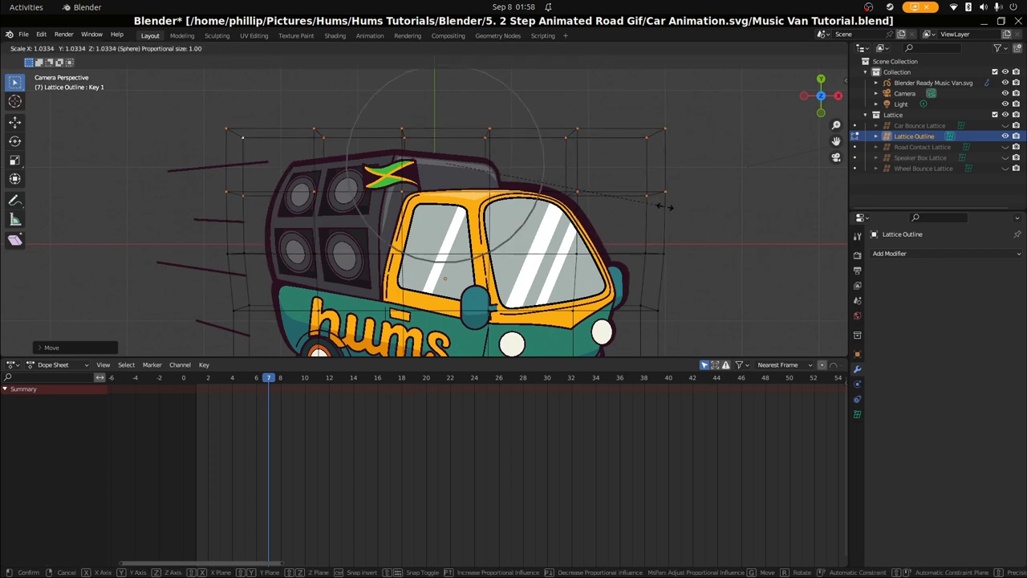
{"action": "left_click", "coordinate": [665, 207]}
{"action": "key", "text": "g"}
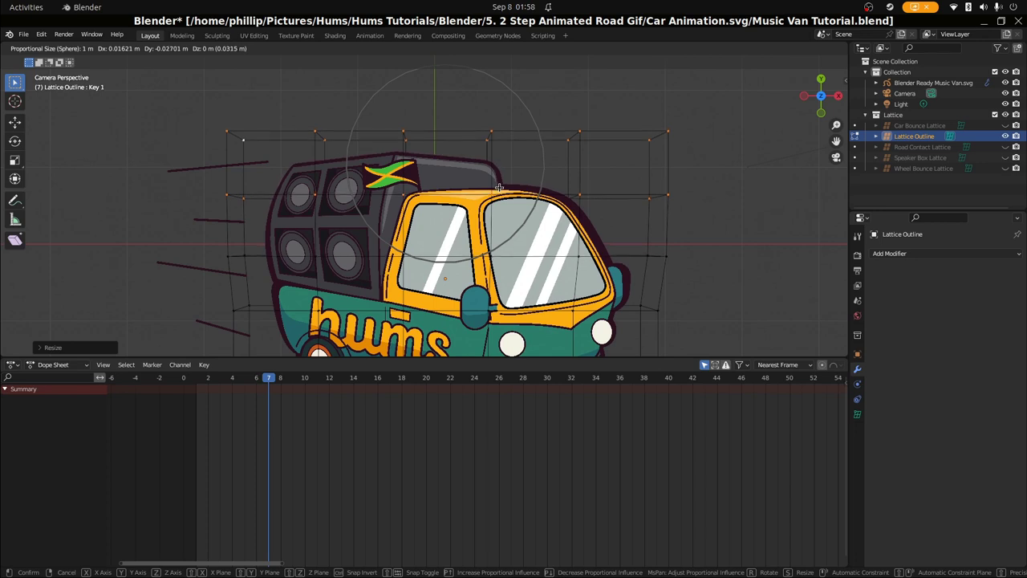
{"action": "left_click", "coordinate": [535, 192]}
Step: Move the control point at the front end of the lattice's second row inward toward the windscreen
{"action": "left_click", "coordinate": [666, 203]}
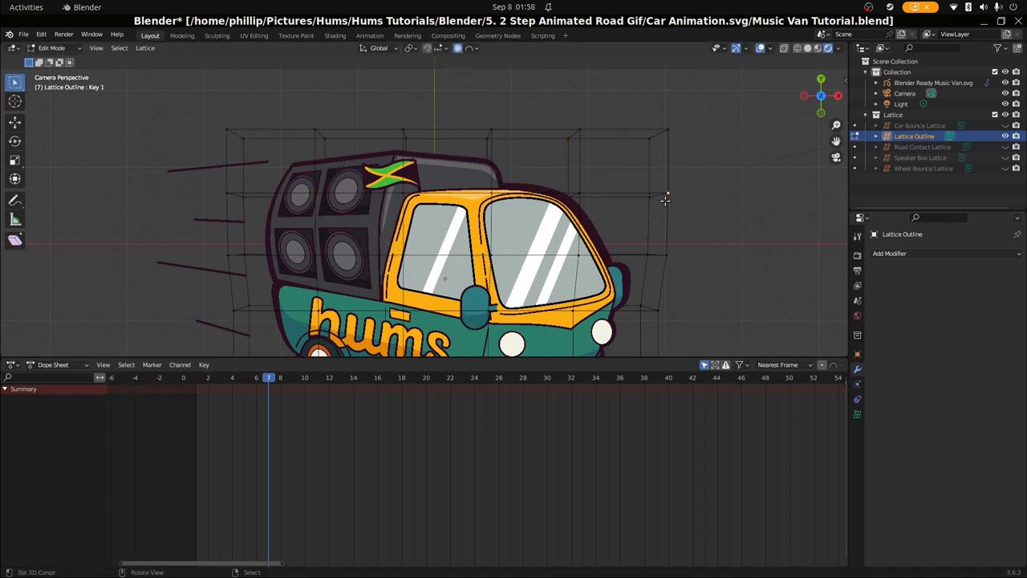
{"action": "key", "text": "g"}
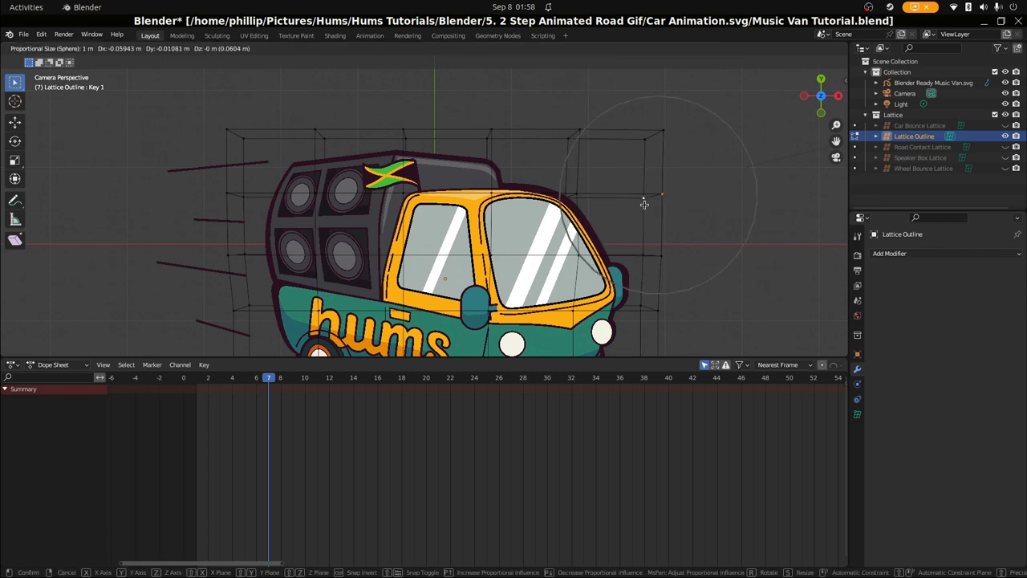
{"action": "left_click", "coordinate": [639, 207]}
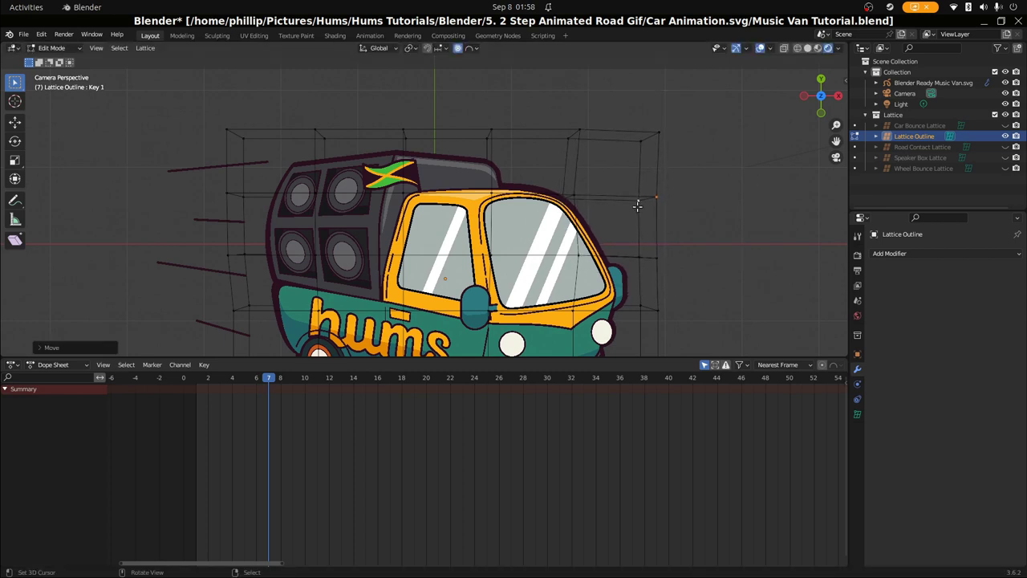
Step: In Key 1, lower the second-row control point near the windscreen's upper front corner by about 0.043 m along Y
{"action": "left_click", "coordinate": [567, 194]}
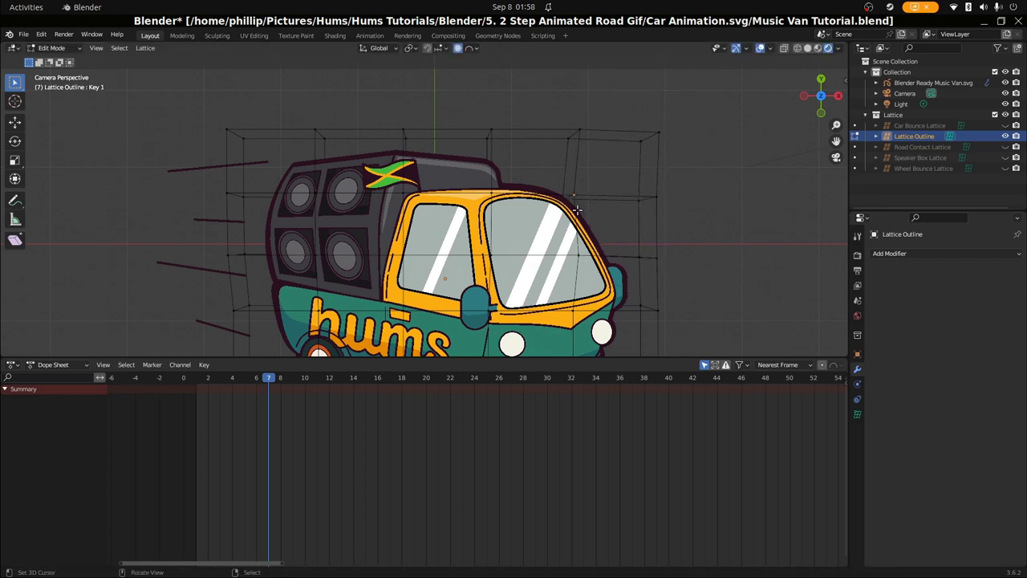
{"action": "key", "text": "g"}
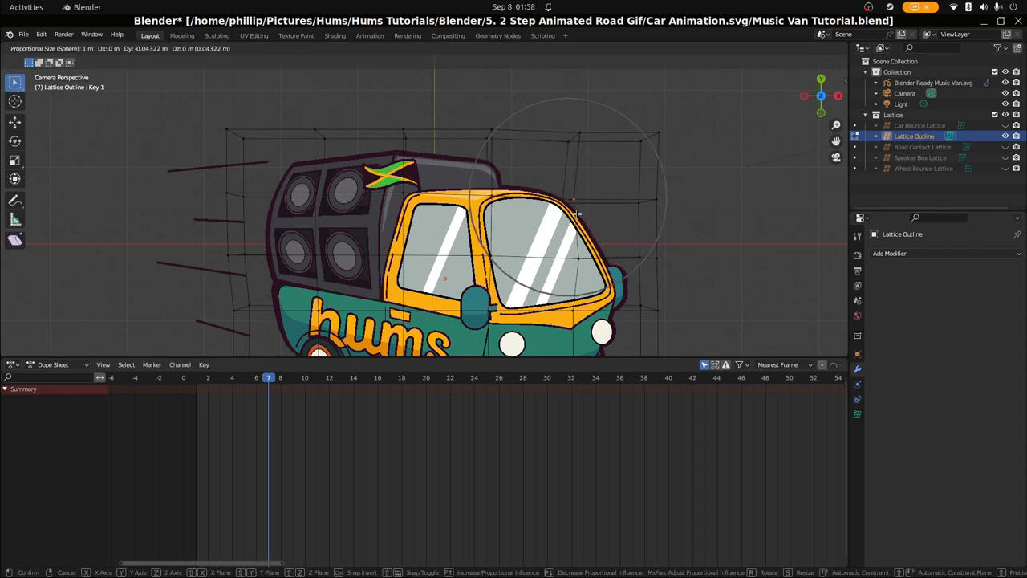
{"action": "left_click", "coordinate": [577, 213]}
{"action": "scroll", "coordinate": [467, 328], "scroll_direction": "up", "scroll_amount": 5}
{"action": "scroll", "coordinate": [454, 269], "scroll_direction": "down", "scroll_amount": 4}
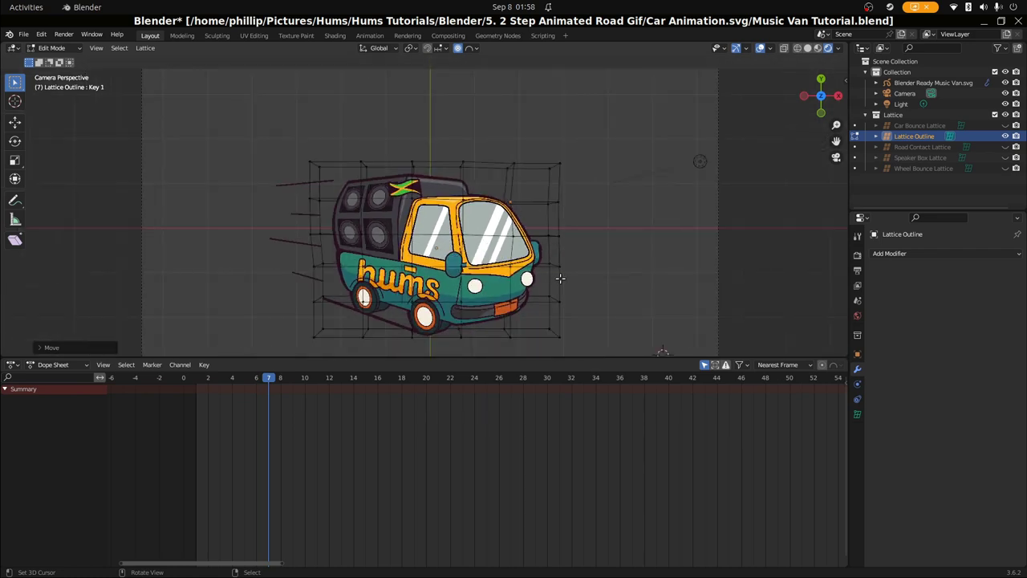
Step: Return to Object Mode and set the value of Lattice Outline's Key 1 to 1.000
{"action": "key", "text": "Tab"}
{"action": "left_click", "coordinate": [857, 414]}
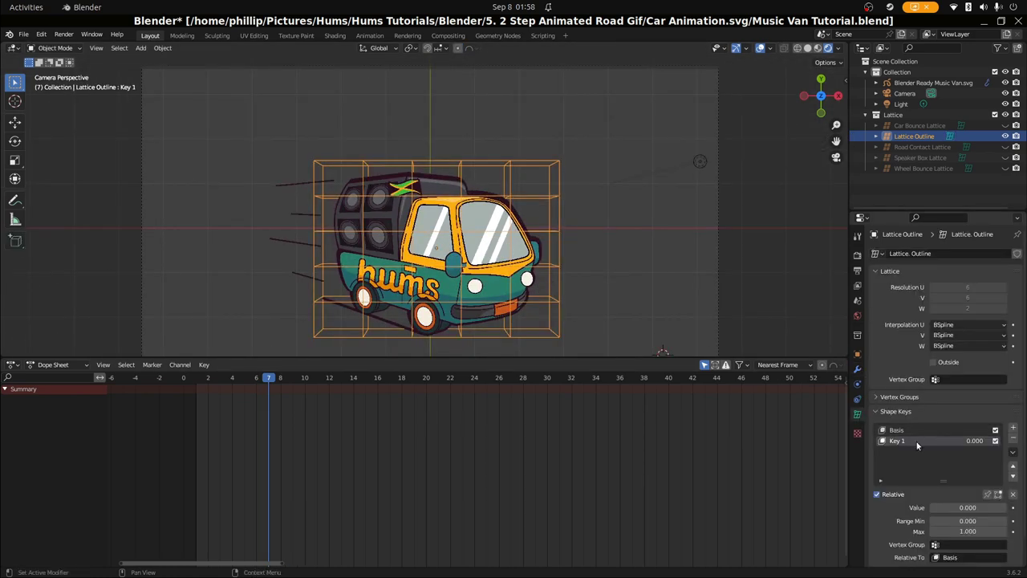
{"action": "left_click_drag", "start_coordinate": [951, 507], "coordinate": [1007, 507]}
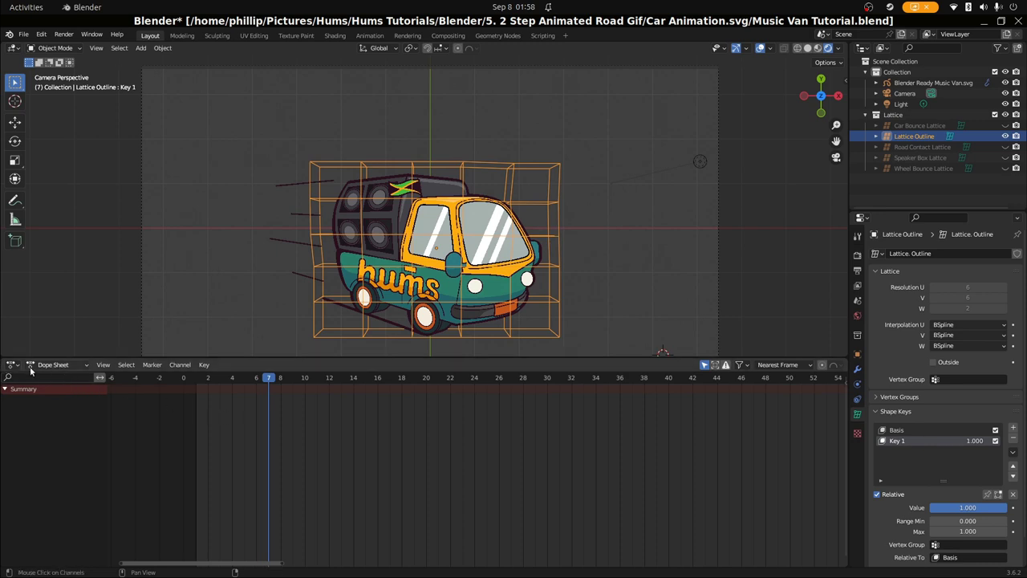
Step: At frame 1, add a second shape key to Lattice Outline and make Key 1 active again
{"action": "left_click", "coordinate": [195, 411]}
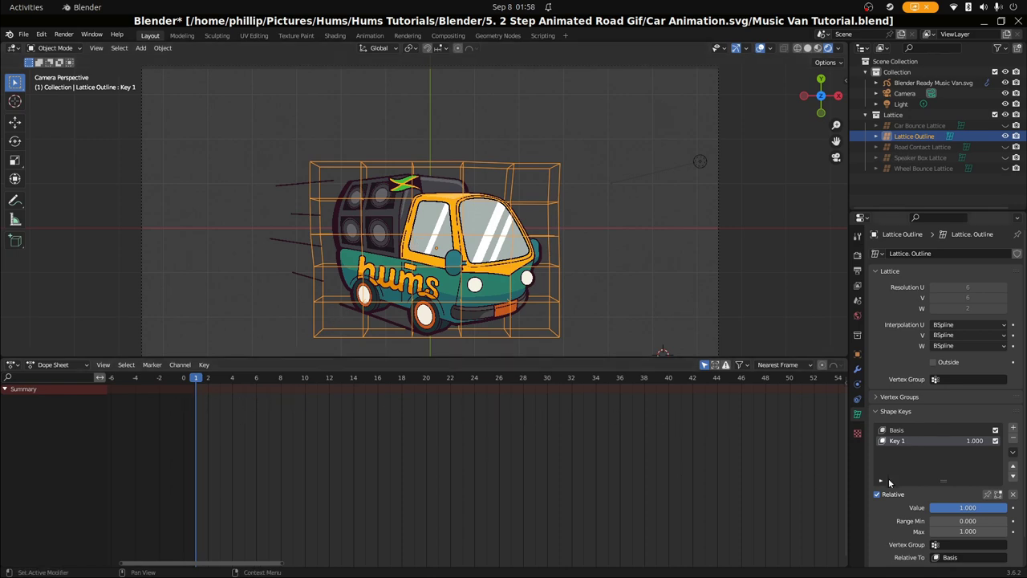
{"action": "left_click", "coordinate": [1012, 430]}
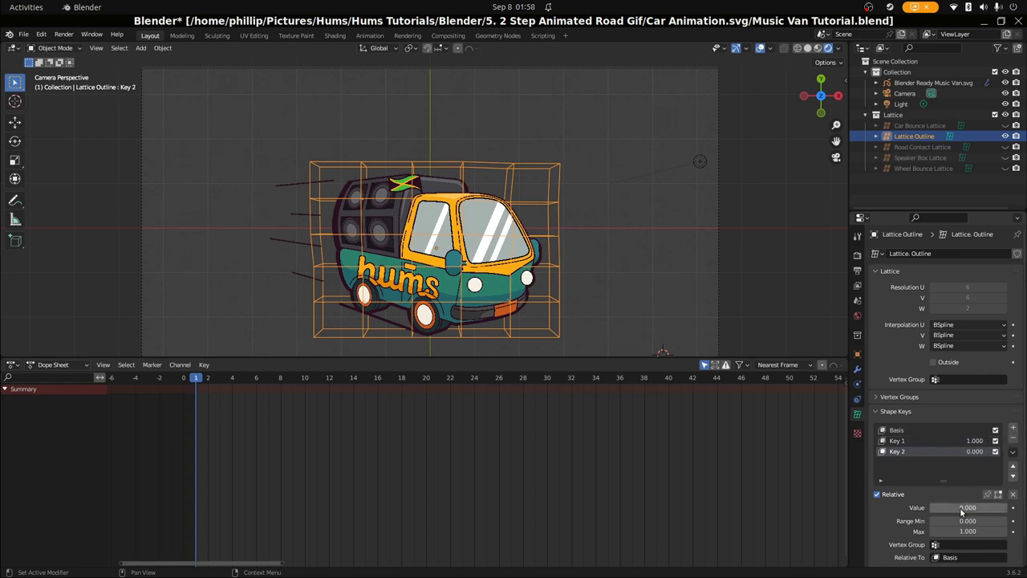
{"action": "scroll", "coordinate": [352, 240], "scroll_direction": "up", "scroll_amount": 1}
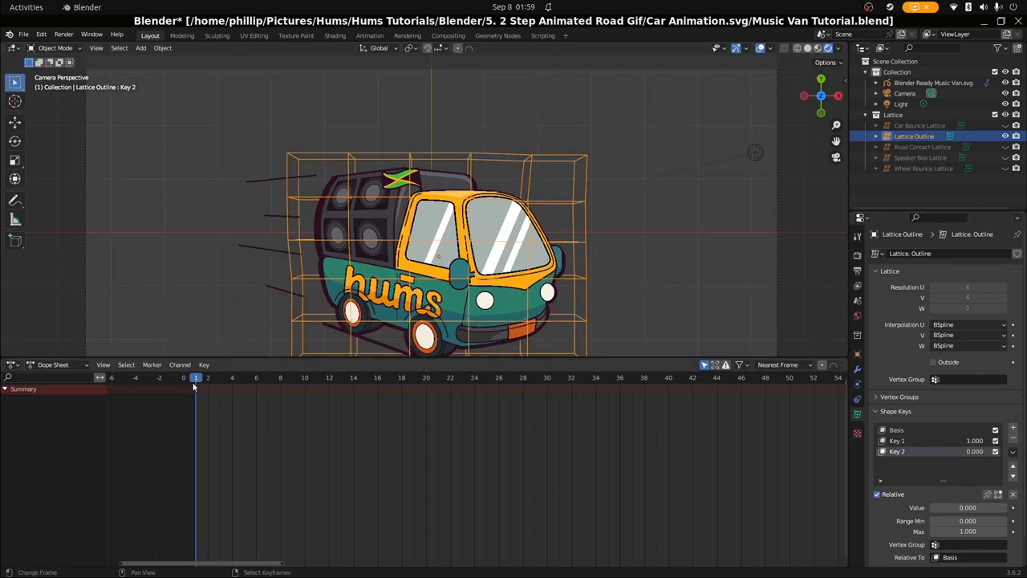
{"action": "mouse_move", "coordinate": [197, 379]}
{"action": "left_mouse_down"}
{"action": "mouse_move", "coordinate": [215, 379]}
{"action": "mouse_move", "coordinate": [199, 383]}
{"action": "left_mouse_up"}
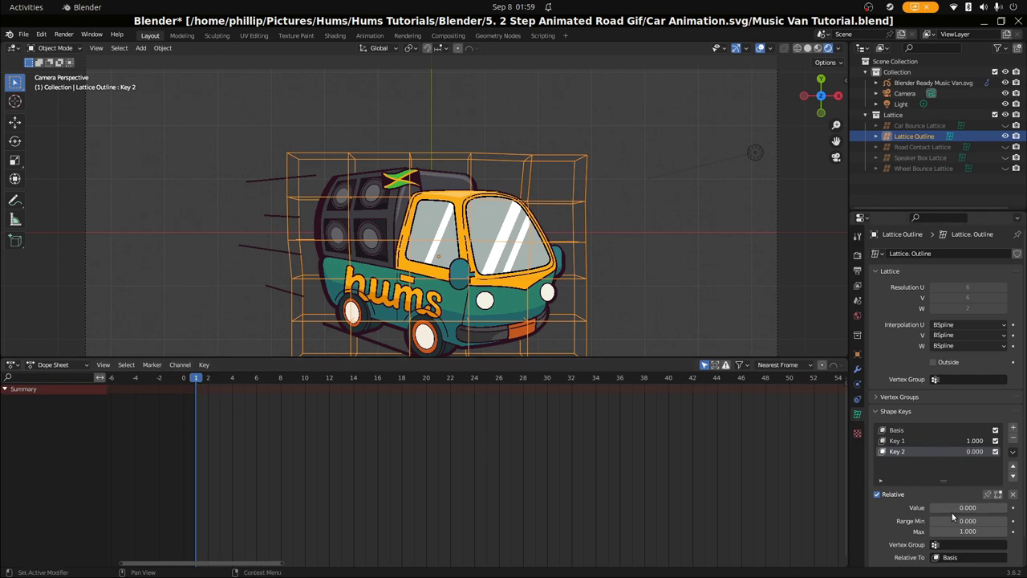
{"action": "left_click", "coordinate": [940, 441]}
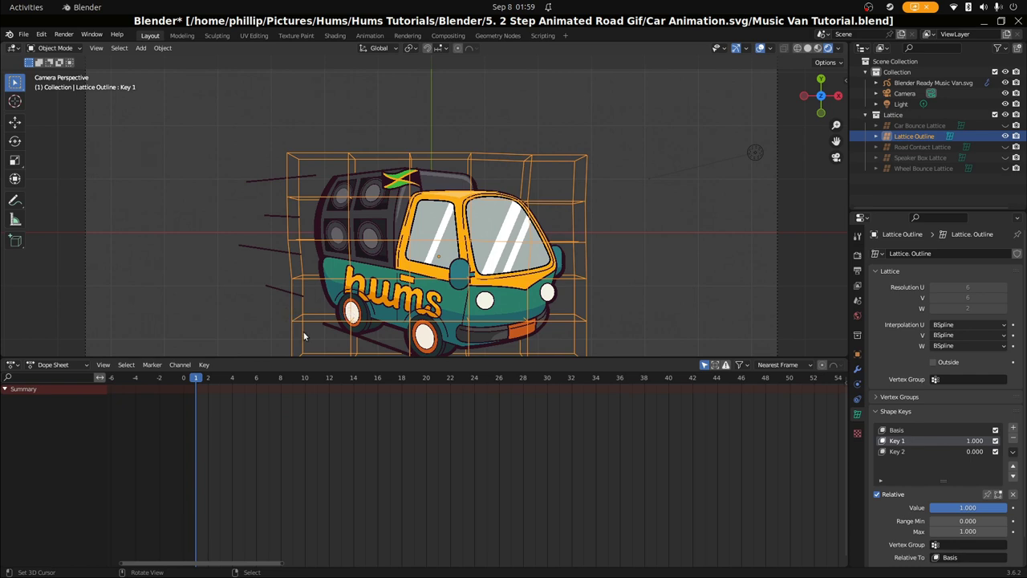
Step: Keyframe Key 1's value at 1.000 on frame 7 and at 0 on frame 1
{"action": "left_click_drag", "start_coordinate": [202, 432], "coordinate": [264, 442]}
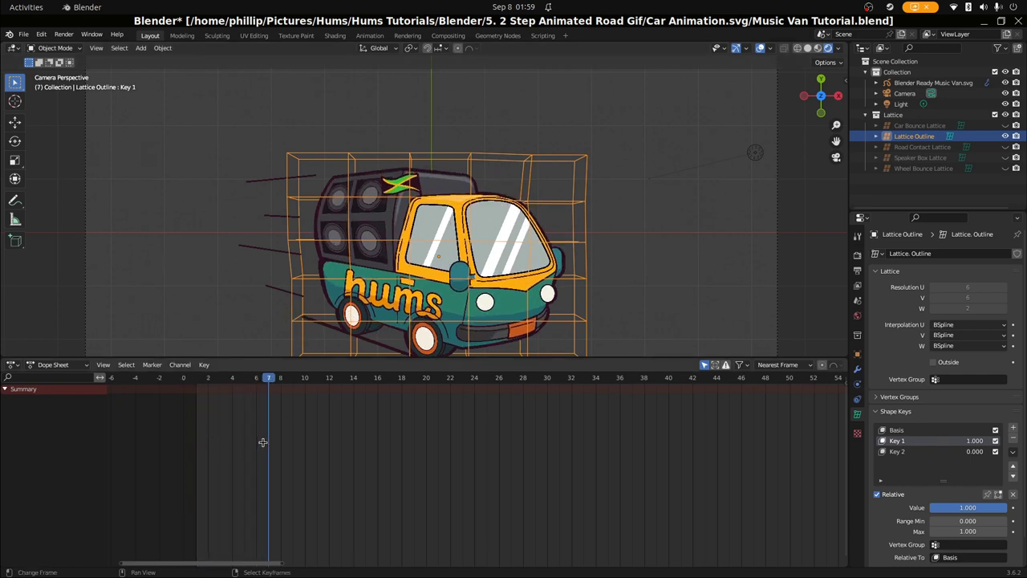
{"action": "right_click", "coordinate": [938, 507]}
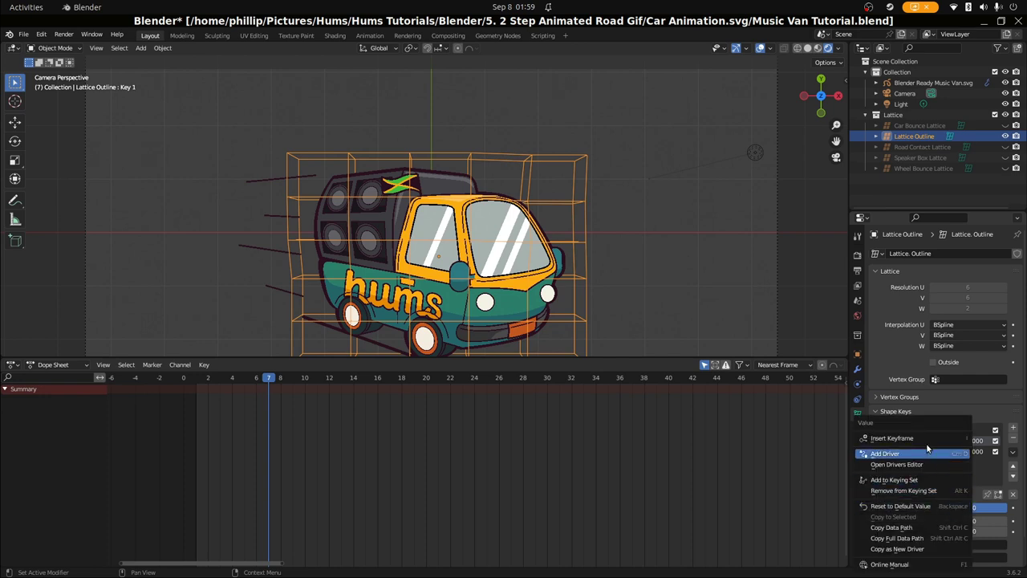
{"action": "left_click", "coordinate": [925, 439]}
{"action": "left_click_drag", "start_coordinate": [290, 500], "coordinate": [195, 497]}
{"action": "left_click_drag", "start_coordinate": [944, 512], "coordinate": [952, 508]}
{"action": "right_click", "coordinate": [952, 506]}
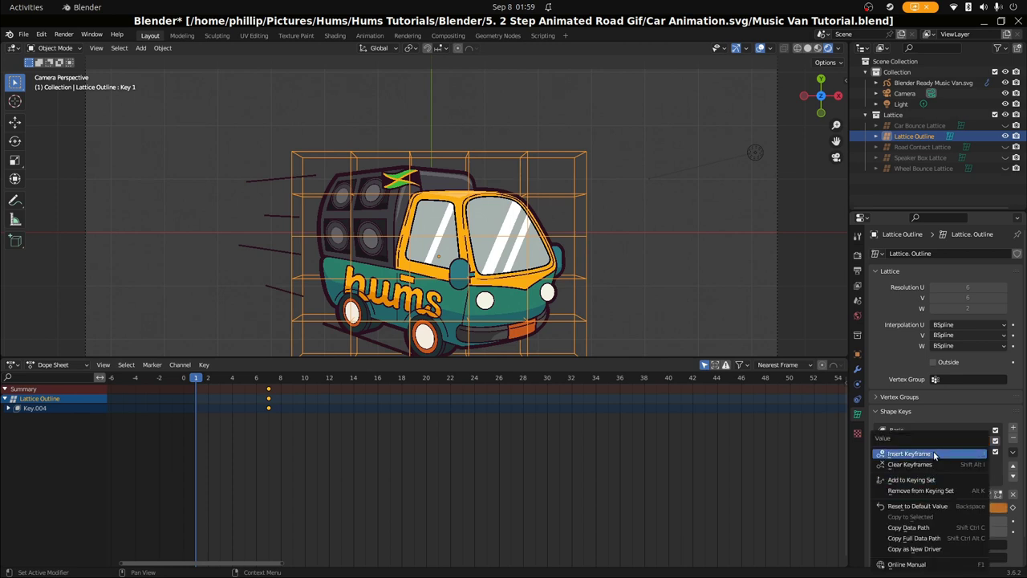
{"action": "left_click", "coordinate": [909, 453]}
Step: Play back the outline lattice animation and move the playhead to frame 12
{"action": "key", "text": "space"}
{"action": "key", "text": "space"}
{"action": "left_click_drag", "start_coordinate": [283, 428], "coordinate": [333, 436]}
Step: Select the music van Grease Pencil object in the viewport
{"action": "left_click", "coordinate": [325, 272]}
{"action": "left_click", "coordinate": [325, 272]}
{"action": "left_click", "coordinate": [322, 256]}
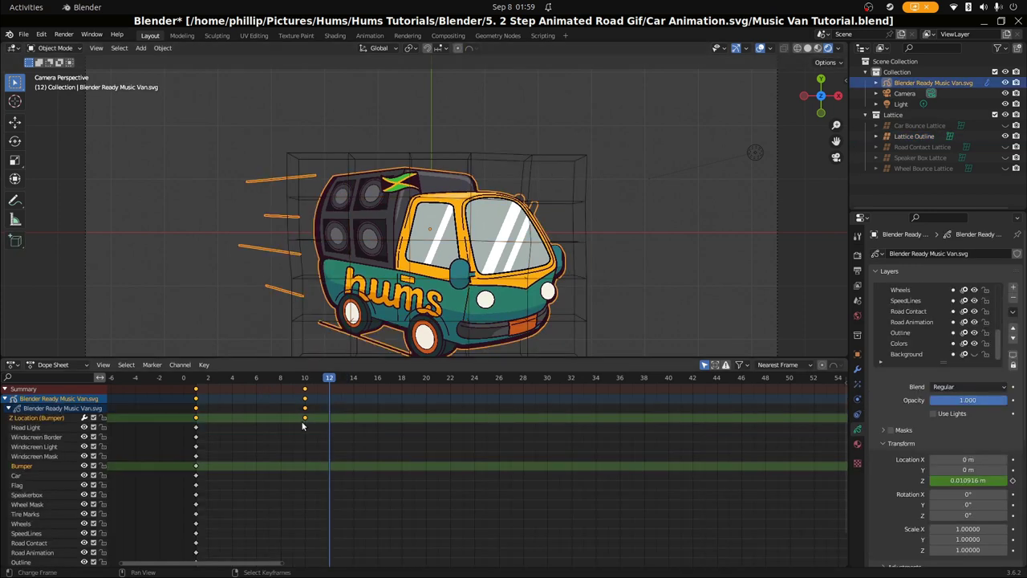
{"action": "left_click", "coordinate": [351, 327]}
{"action": "left_click", "coordinate": [363, 340]}
{"action": "right_click", "coordinate": [355, 358]}
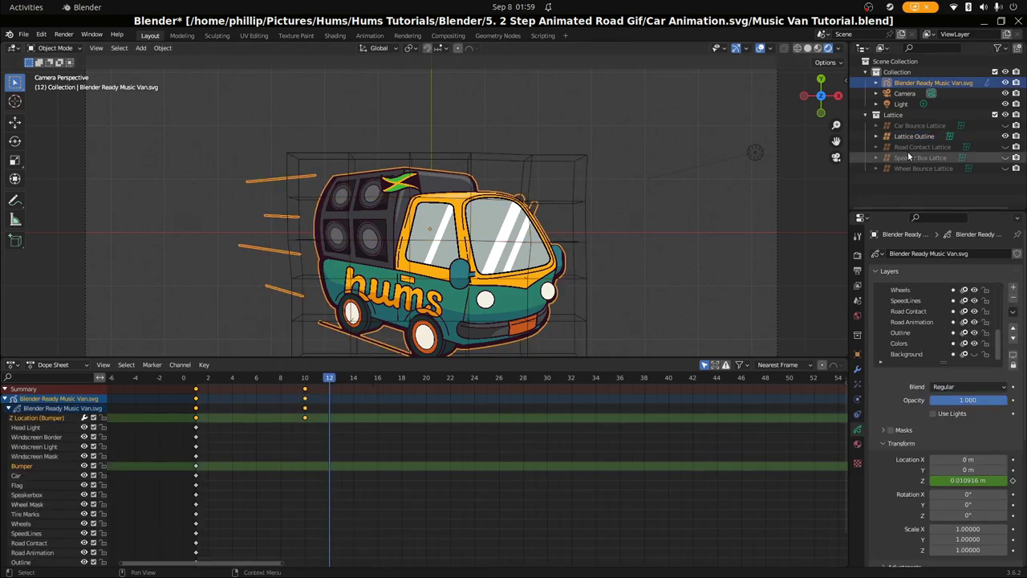
Step: Unhide the Car Bounce Lattice, select it and go to its keyframe at frame 14
{"action": "left_click", "coordinate": [1006, 125]}
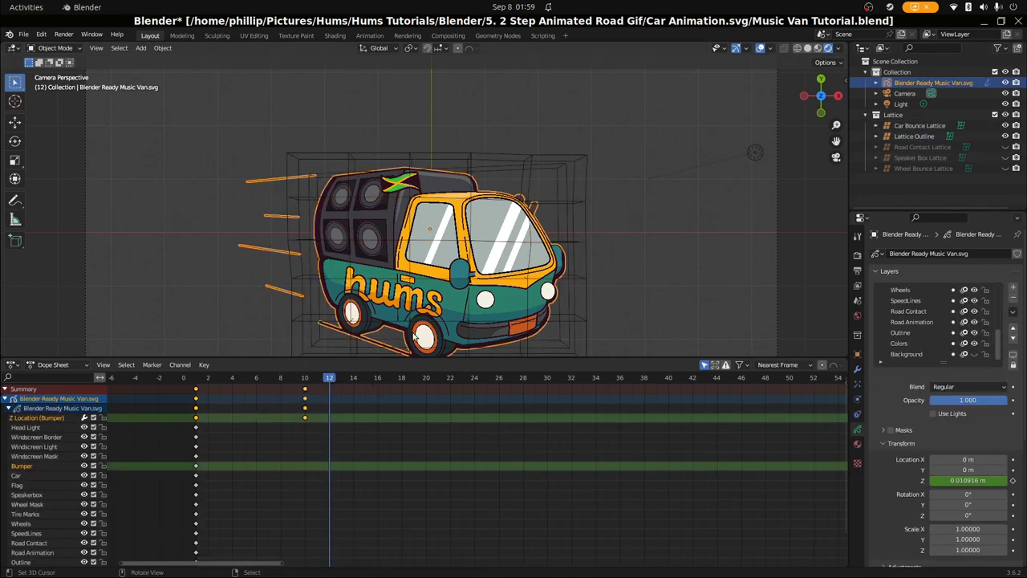
{"action": "scroll", "coordinate": [379, 324], "scroll_direction": "down", "scroll_amount": 3}
{"action": "left_click", "coordinate": [361, 314]}
{"action": "left_click", "coordinate": [354, 432]}
{"action": "scroll", "coordinate": [416, 265], "scroll_direction": "up", "scroll_amount": 2}
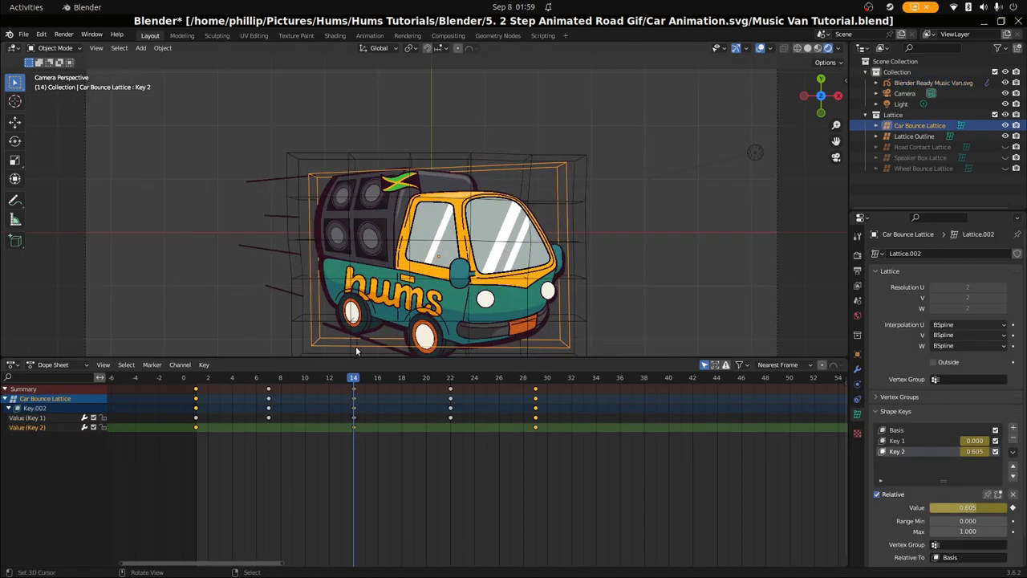
{"action": "left_click_drag", "start_coordinate": [950, 506], "coordinate": [957, 506]}
Step: On the Lattice Outline, set the Key 1 shape key value to 0 and keyframe it at frame 14
{"action": "left_click", "coordinate": [307, 281]}
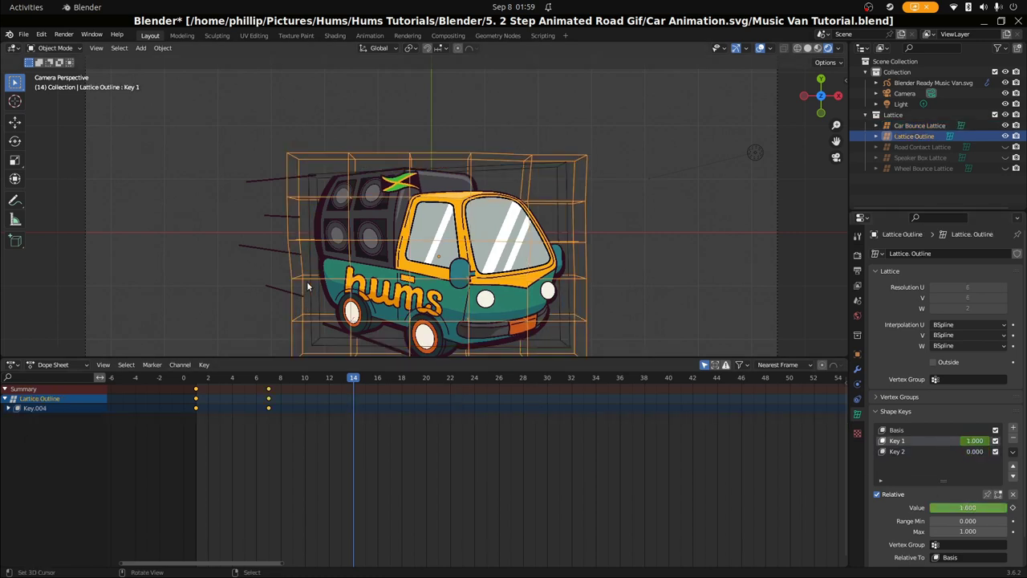
{"action": "left_click_drag", "start_coordinate": [944, 508], "coordinate": [864, 508]}
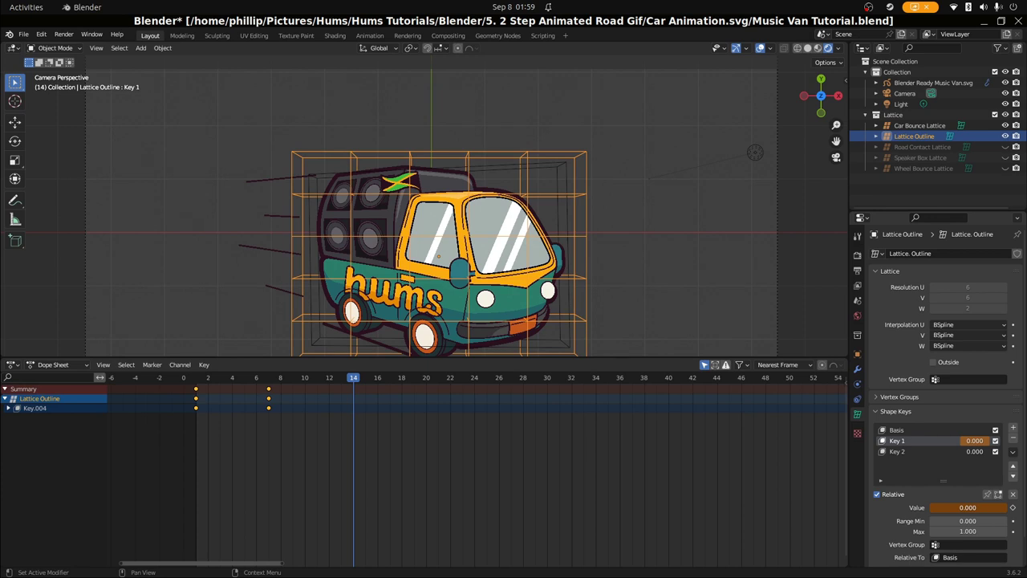
{"action": "right_click", "coordinate": [945, 507]}
{"action": "left_click", "coordinate": [898, 453]}
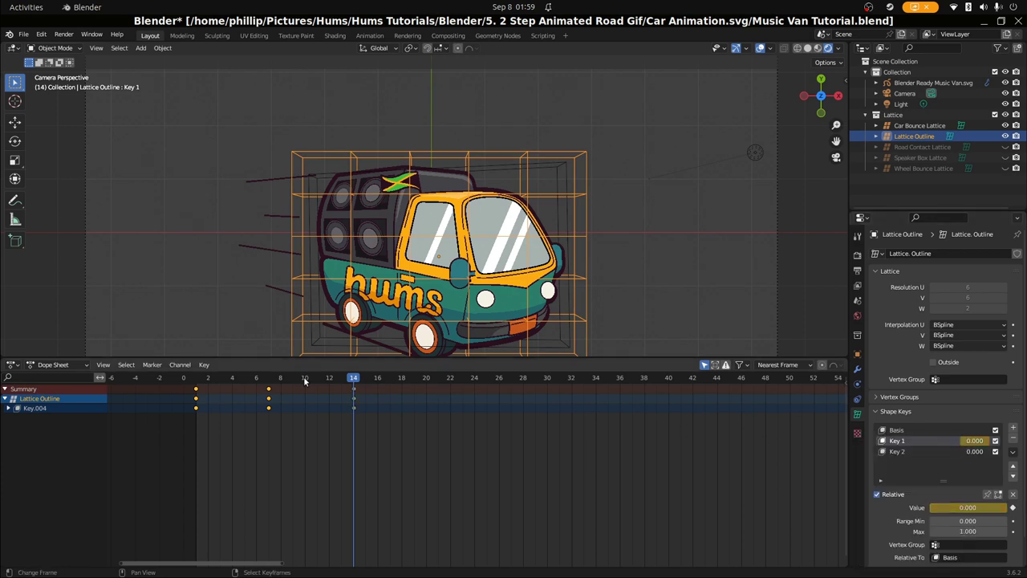
Step: Keyframe the Lattice Outline's Key 1 shape key at value 1.000 on frame 22
{"action": "left_click_drag", "start_coordinate": [366, 435], "coordinate": [447, 446]}
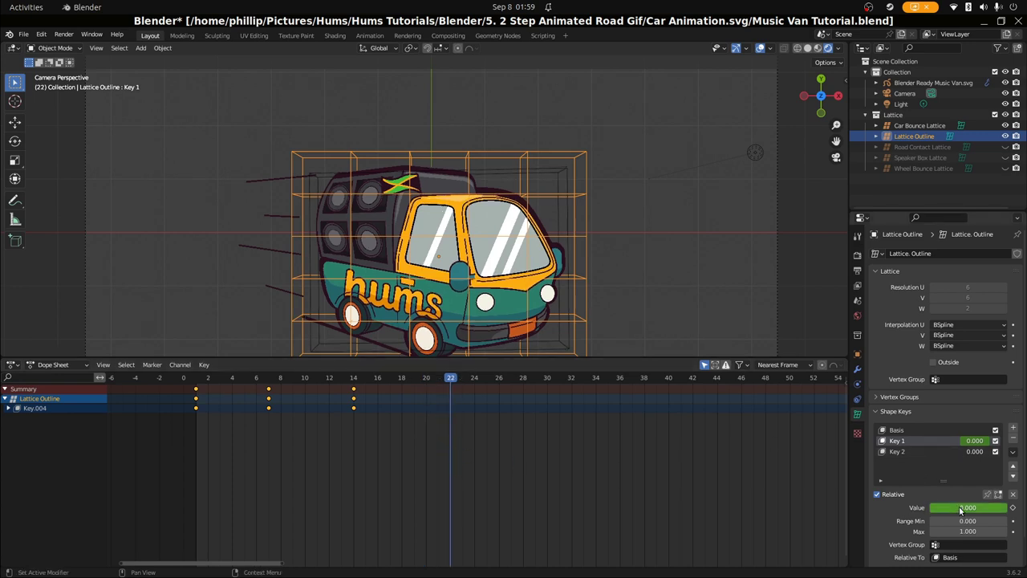
{"action": "left_click_drag", "start_coordinate": [968, 507], "coordinate": [1006, 507]}
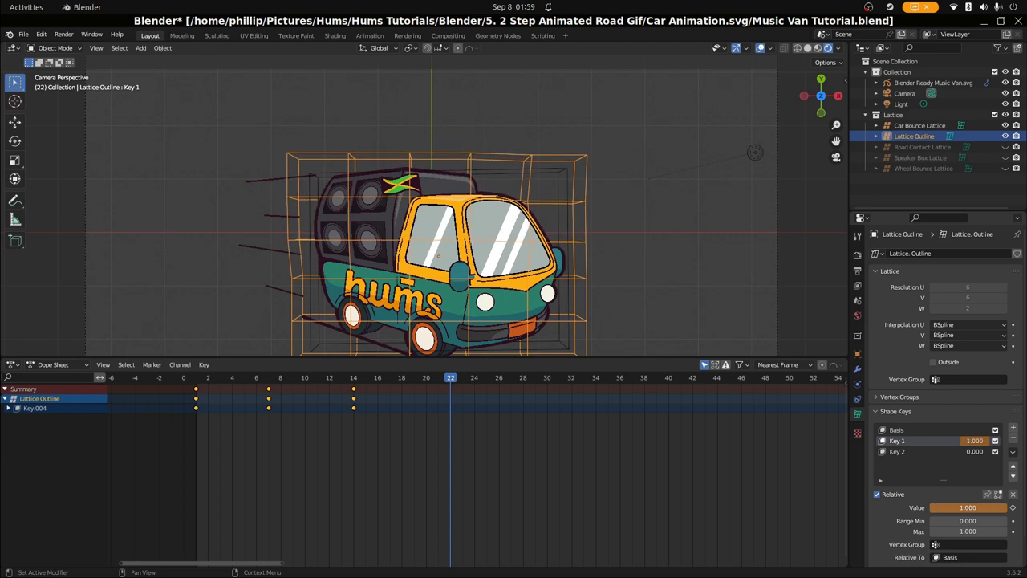
{"action": "right_click", "coordinate": [972, 509]}
{"action": "left_click", "coordinate": [915, 454]}
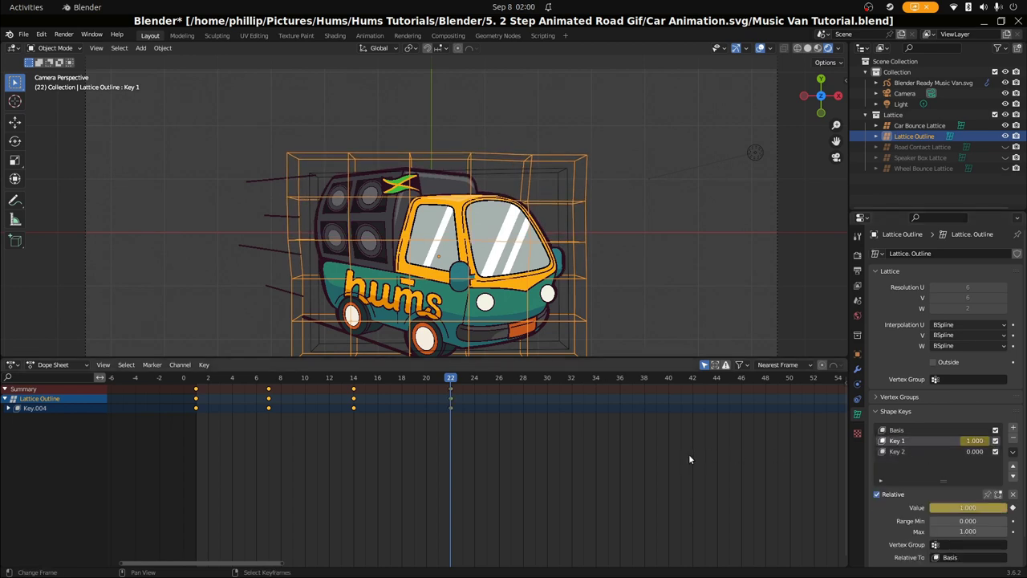
Step: Keyframe the Lattice Outline's Key 1 shape key at value 0.000 on frame 29
{"action": "left_click_drag", "start_coordinate": [458, 448], "coordinate": [534, 461]}
{"action": "left_click_drag", "start_coordinate": [943, 509], "coordinate": [867, 508]}
{"action": "right_click", "coordinate": [943, 507]}
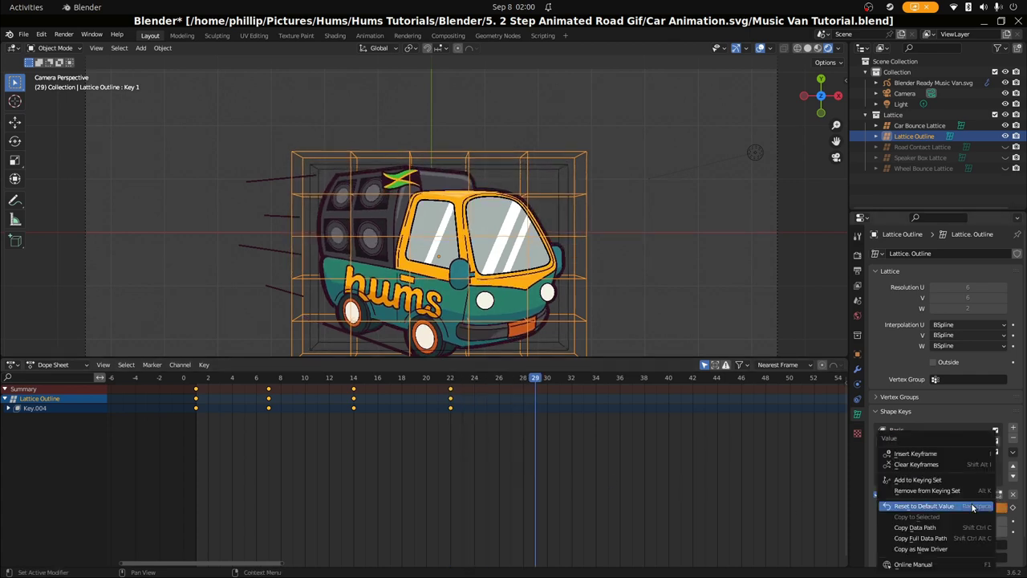
{"action": "left_click", "coordinate": [915, 454]}
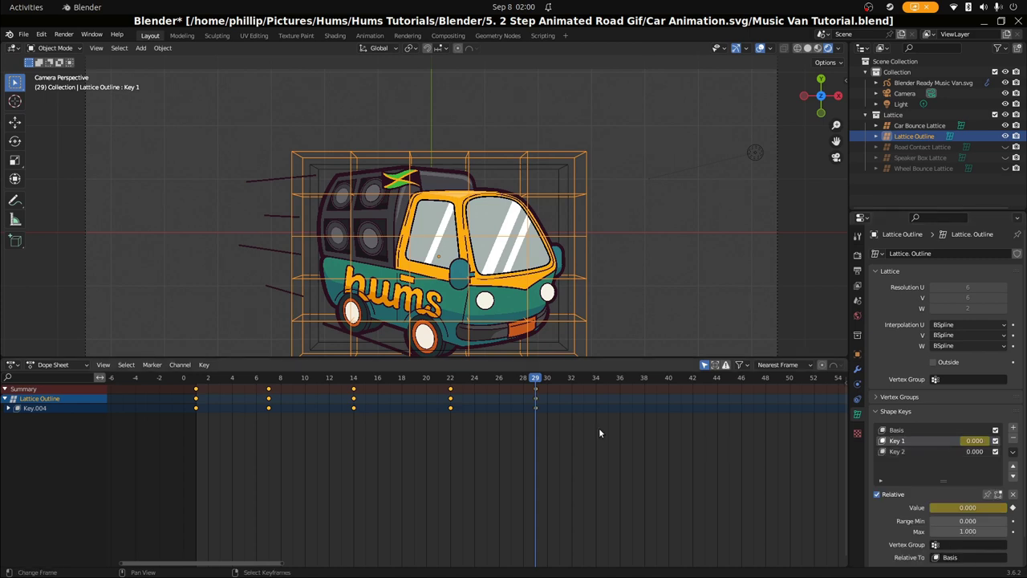
Step: Show the Lattice Outline's curves in the Graph Editor and add a Cycles modifier to the Key 1 value curve
{"action": "left_click", "coordinate": [13, 364]}
{"action": "left_click", "coordinate": [147, 406]}
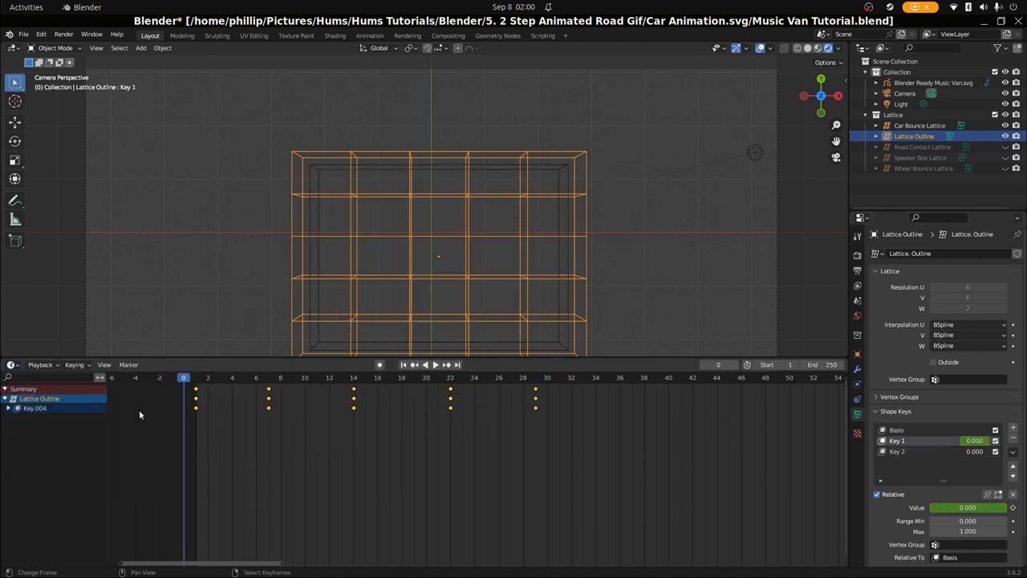
{"action": "left_click", "coordinate": [13, 364]}
{"action": "left_click", "coordinate": [152, 418]}
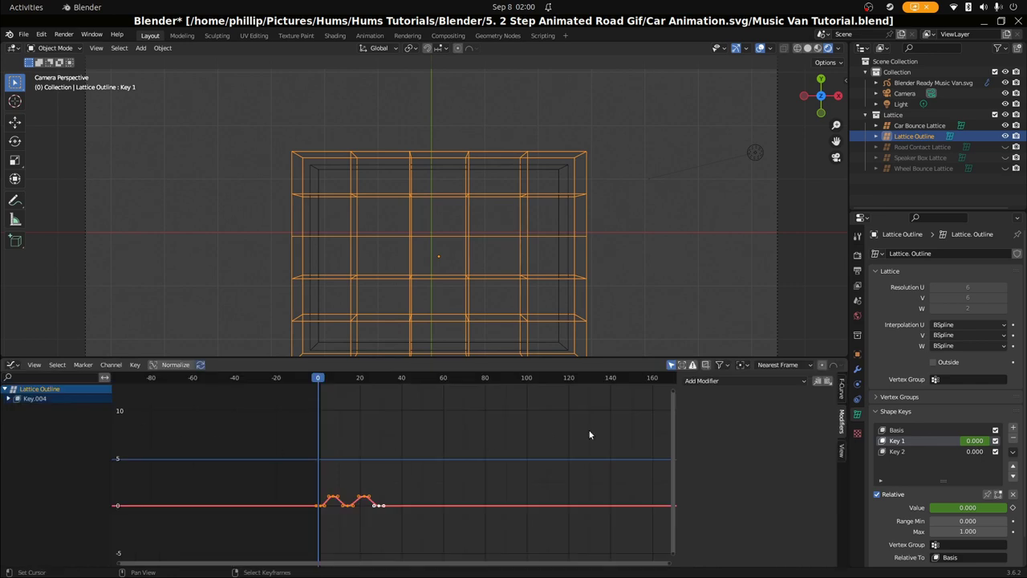
{"action": "left_click", "coordinate": [841, 390]}
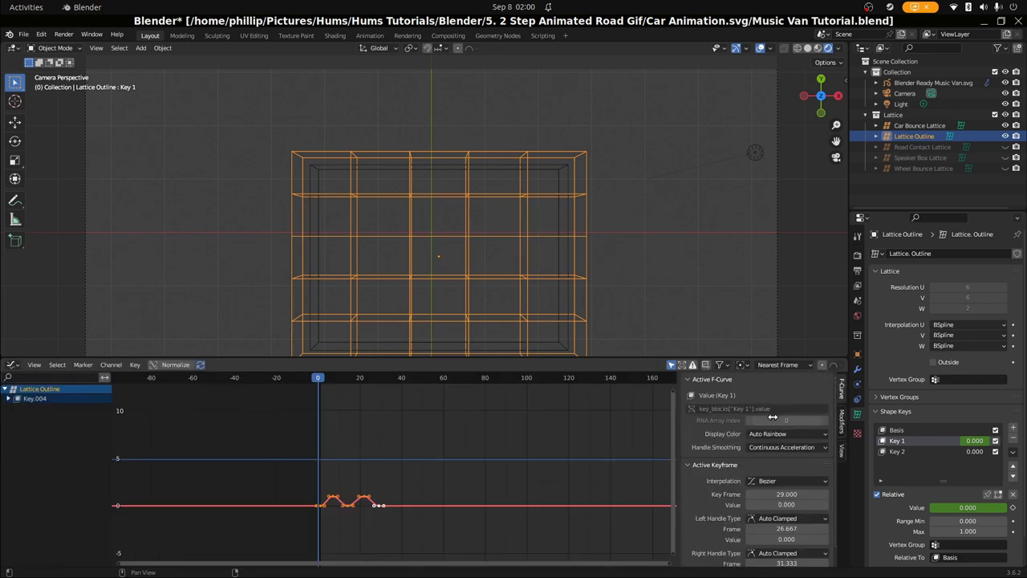
{"action": "left_click", "coordinate": [841, 421]}
{"action": "left_click", "coordinate": [702, 381]}
{"action": "left_click", "coordinate": [722, 429]}
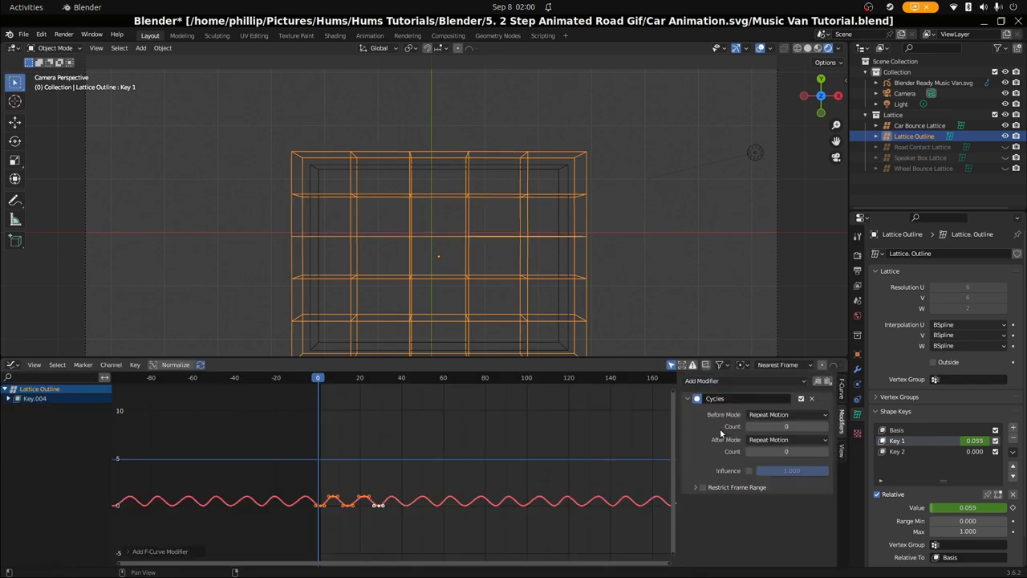
Step: Play back the cycled outline animation and save the Blender file
{"action": "key", "text": "space"}
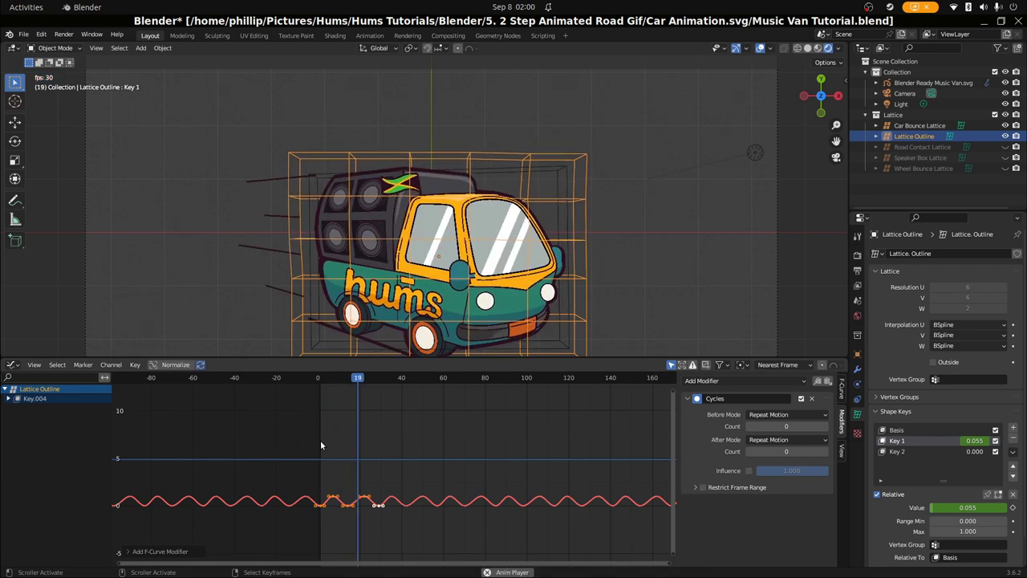
{"action": "scroll", "coordinate": [295, 280], "scroll_direction": "down", "scroll_amount": 2}
{"action": "scroll", "coordinate": [295, 280], "scroll_direction": "up", "scroll_amount": 1}
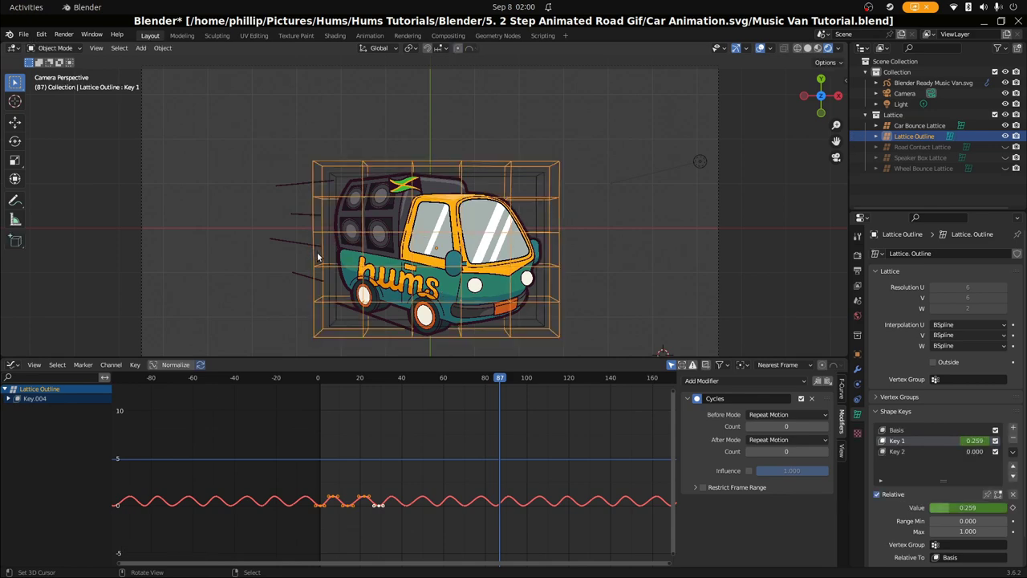
{"action": "scroll", "coordinate": [329, 281], "scroll_direction": "down", "scroll_amount": 1}
{"action": "key", "text": "ctrl+s"}
{"action": "scroll", "coordinate": [327, 281], "scroll_direction": "up", "scroll_amount": 2}
{"action": "scroll", "coordinate": [405, 299], "scroll_direction": "down", "scroll_amount": 2}
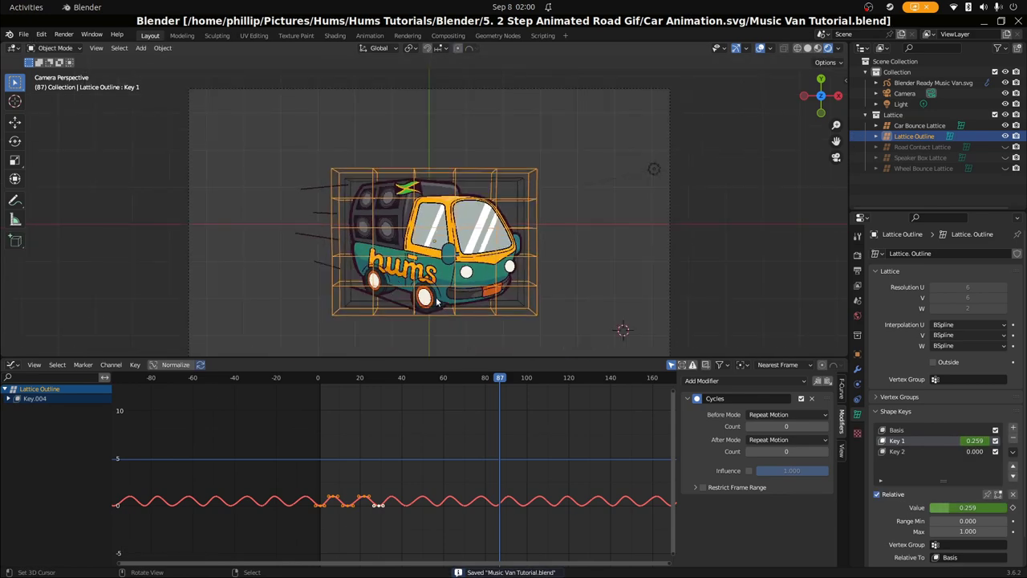
{"action": "scroll", "coordinate": [918, 329], "scroll_direction": "down", "scroll_amount": 1}
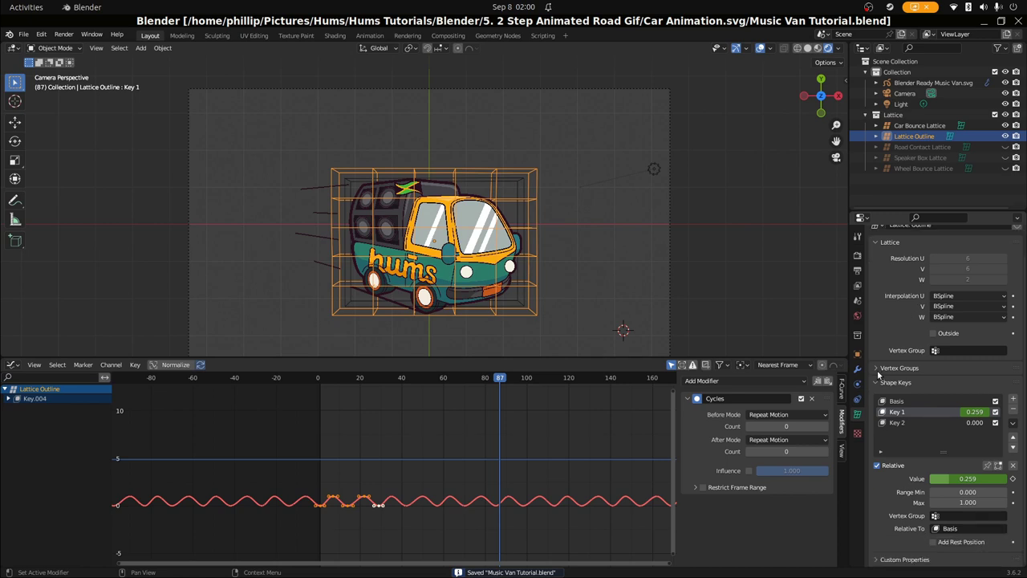
Step: Replay the animation and examine the van's outline deformation close up
{"action": "left_click", "coordinate": [480, 453]}
{"action": "key", "text": "space"}
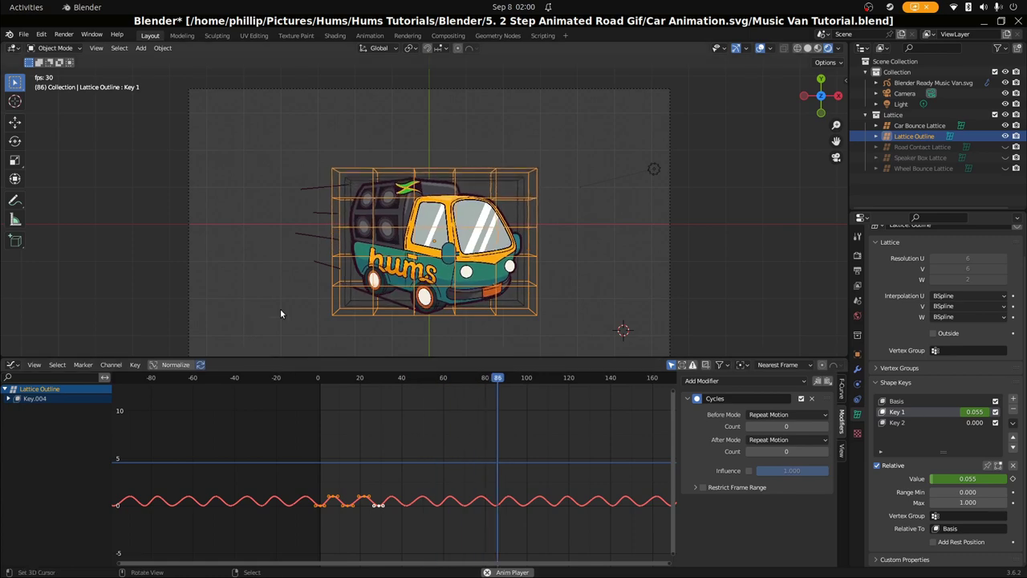
{"action": "scroll", "coordinate": [280, 313], "scroll_direction": "up", "scroll_amount": 4}
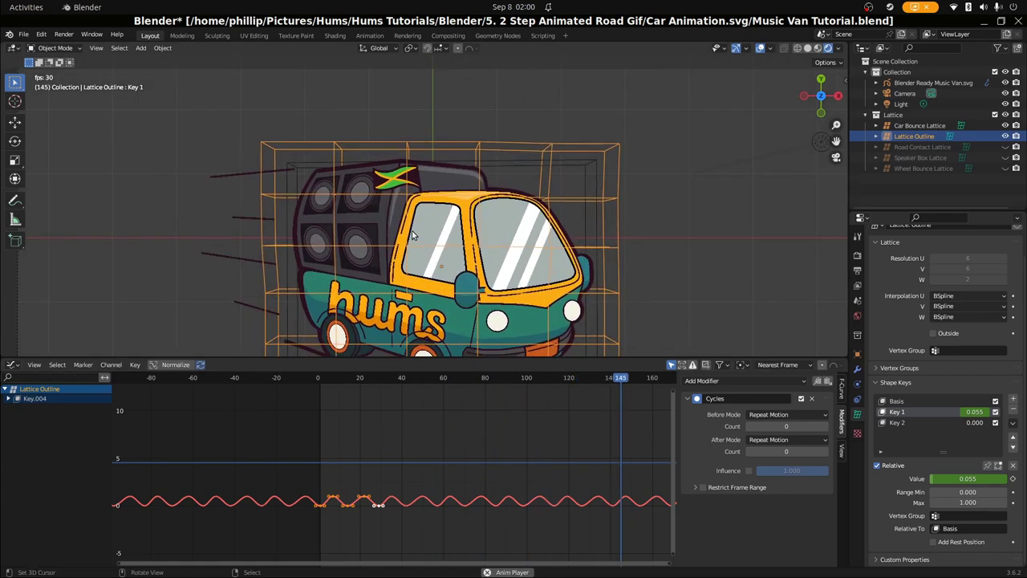
{"action": "scroll", "coordinate": [412, 236], "scroll_direction": "down", "scroll_amount": 4}
{"action": "key", "text": "space"}
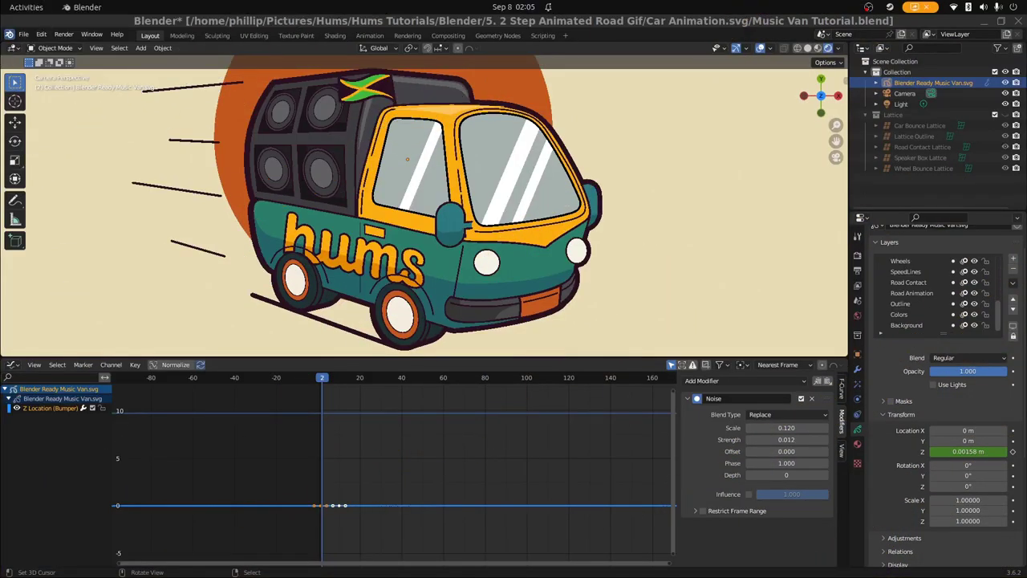
Step: Scrub the first frames and play back the van animation against its sun background
{"action": "scroll", "coordinate": [360, 318], "scroll_direction": "down", "scroll_amount": 2}
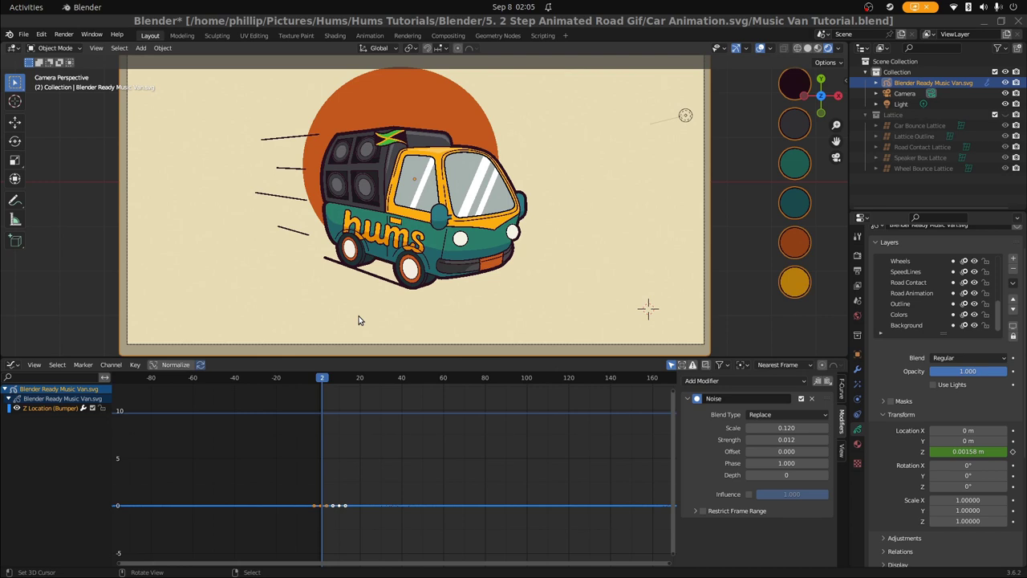
{"action": "scroll", "coordinate": [357, 318], "scroll_direction": "up", "scroll_amount": 1}
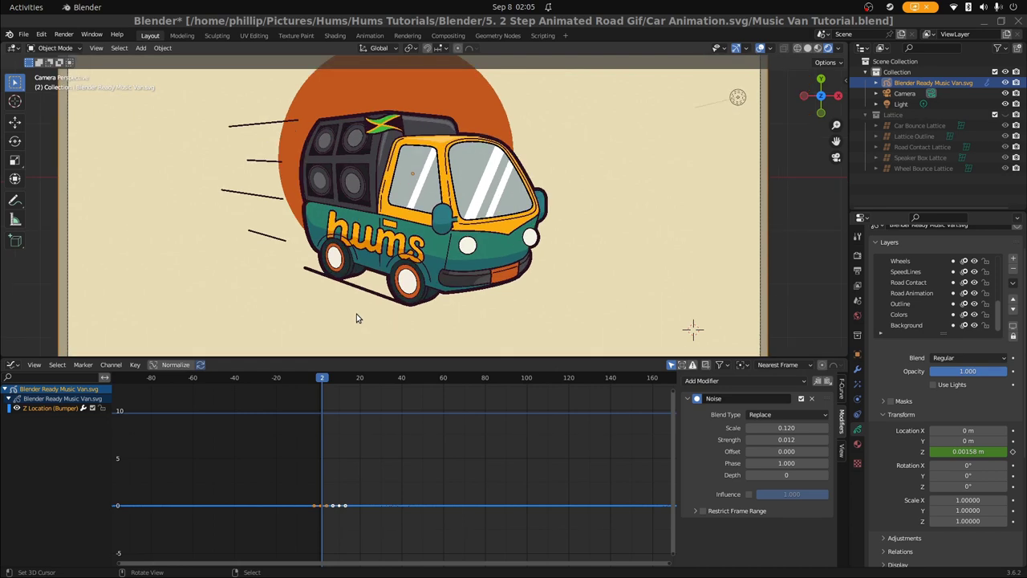
{"action": "scroll", "coordinate": [356, 314], "scroll_direction": "up", "scroll_amount": 1}
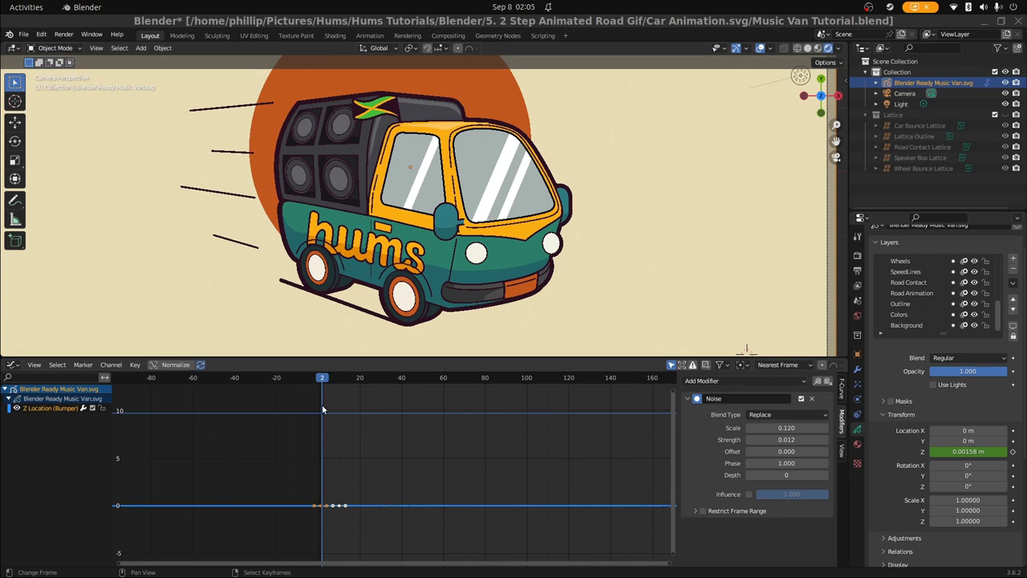
{"action": "left_click", "coordinate": [336, 405]}
{"action": "mouse_move", "coordinate": [336, 405]}
{"action": "left_mouse_down"}
{"action": "mouse_move", "coordinate": [351, 405]}
{"action": "mouse_move", "coordinate": [324, 405]}
{"action": "left_mouse_up"}
{"action": "key", "text": "space"}
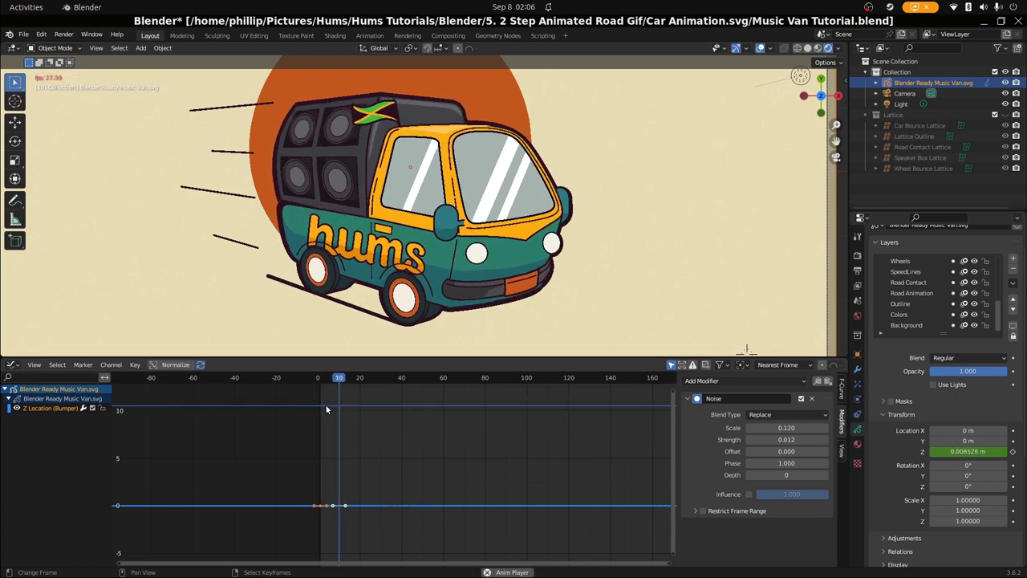
{"action": "key", "text": "space"}
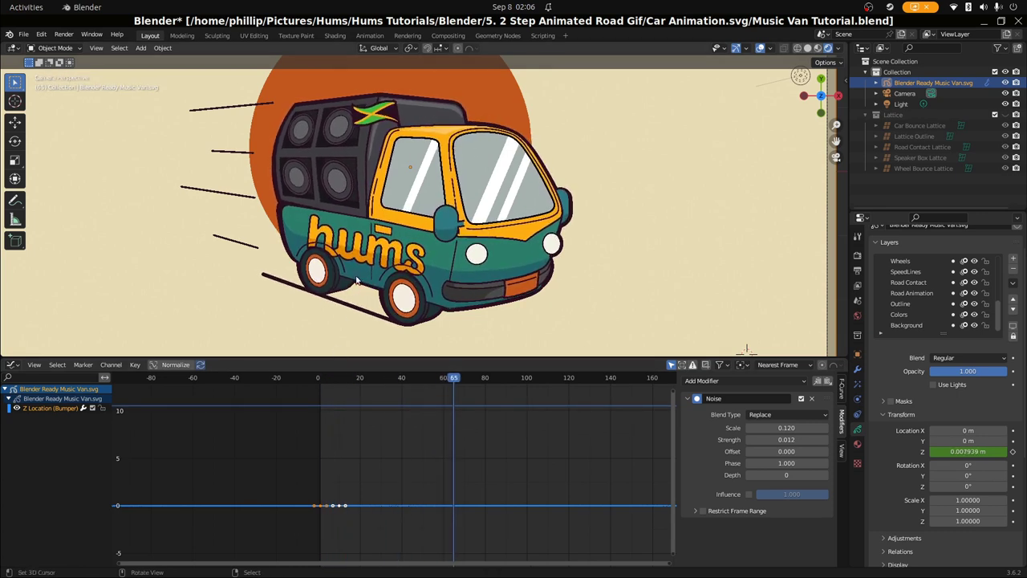
{"action": "scroll", "coordinate": [353, 286], "scroll_direction": "down", "scroll_amount": 3}
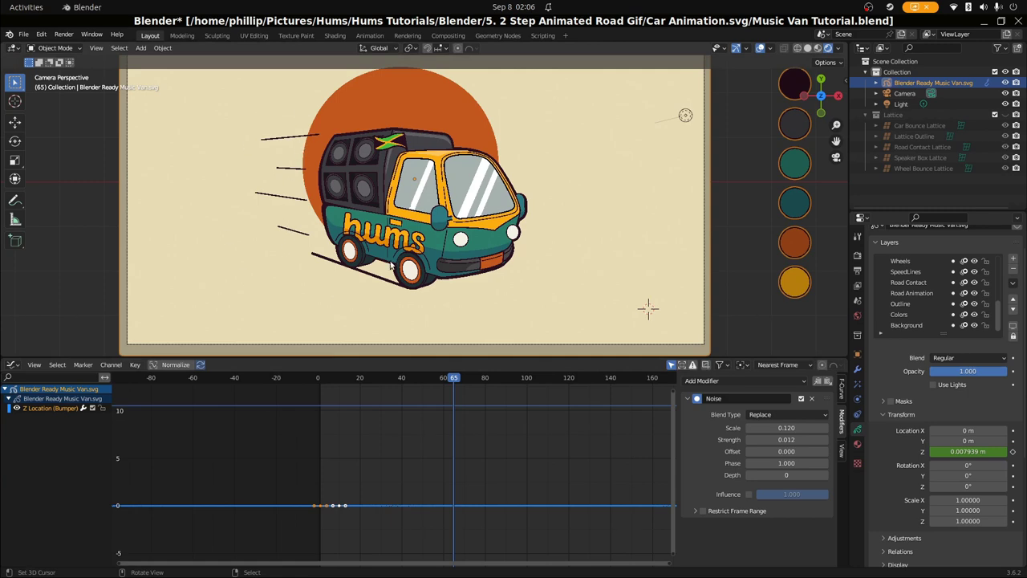
{"action": "scroll", "coordinate": [407, 292], "scroll_direction": "up", "scroll_amount": 3}
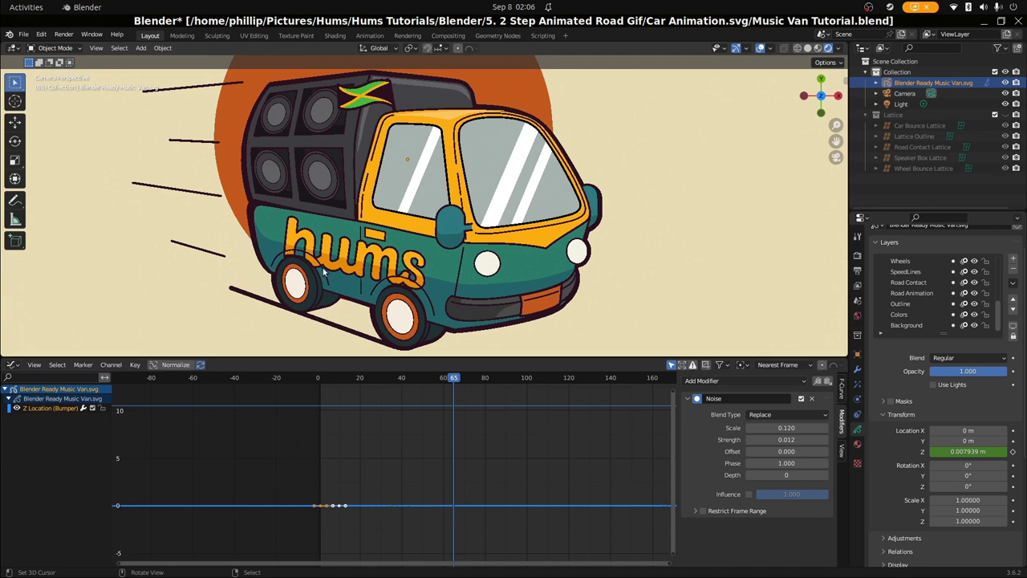
{"action": "scroll", "coordinate": [374, 343], "scroll_direction": "down", "scroll_amount": 2}
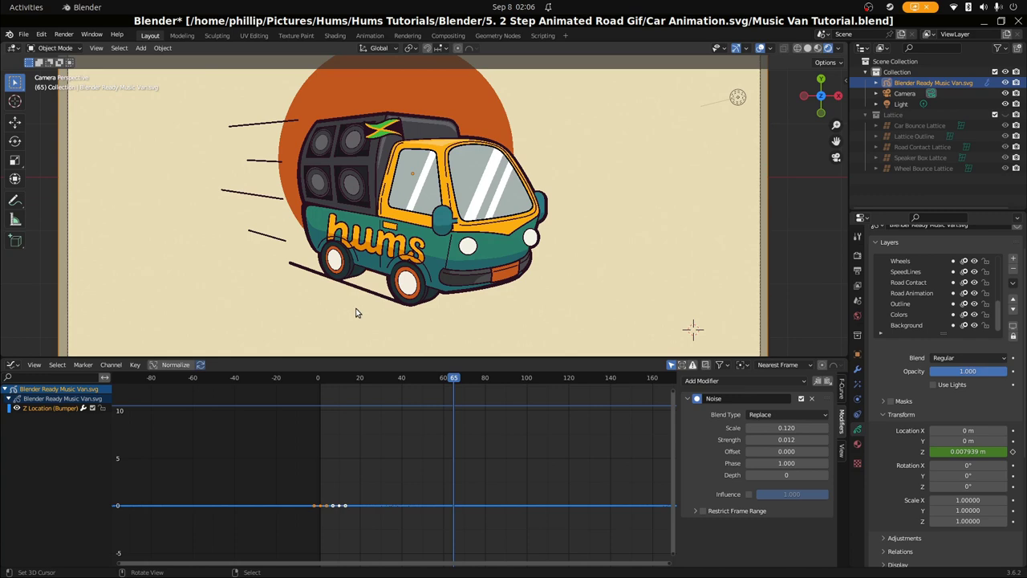
{"action": "scroll", "coordinate": [354, 317], "scroll_direction": "down", "scroll_amount": 1}
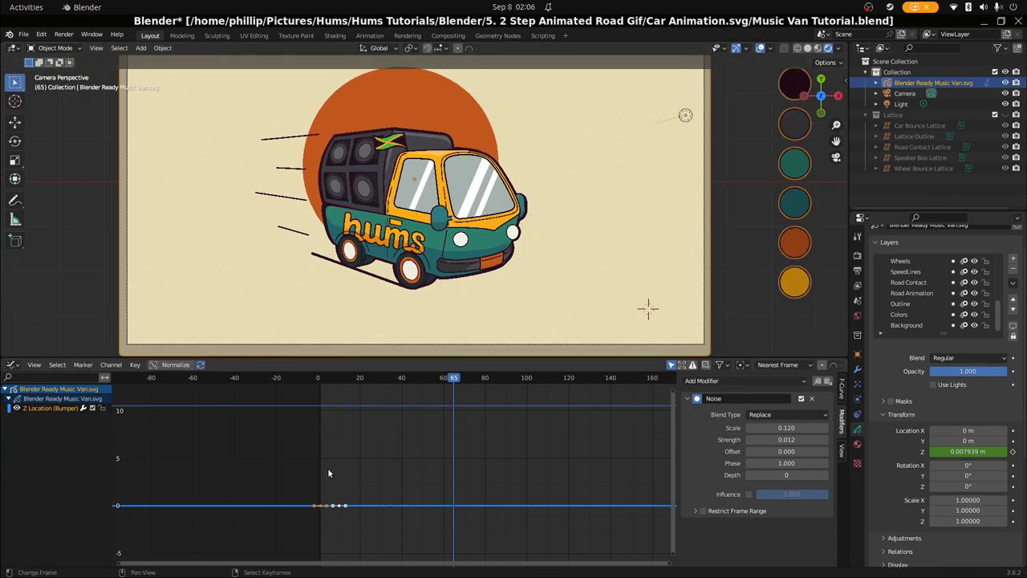
{"action": "scroll", "coordinate": [437, 301], "scroll_direction": "up", "scroll_amount": 3}
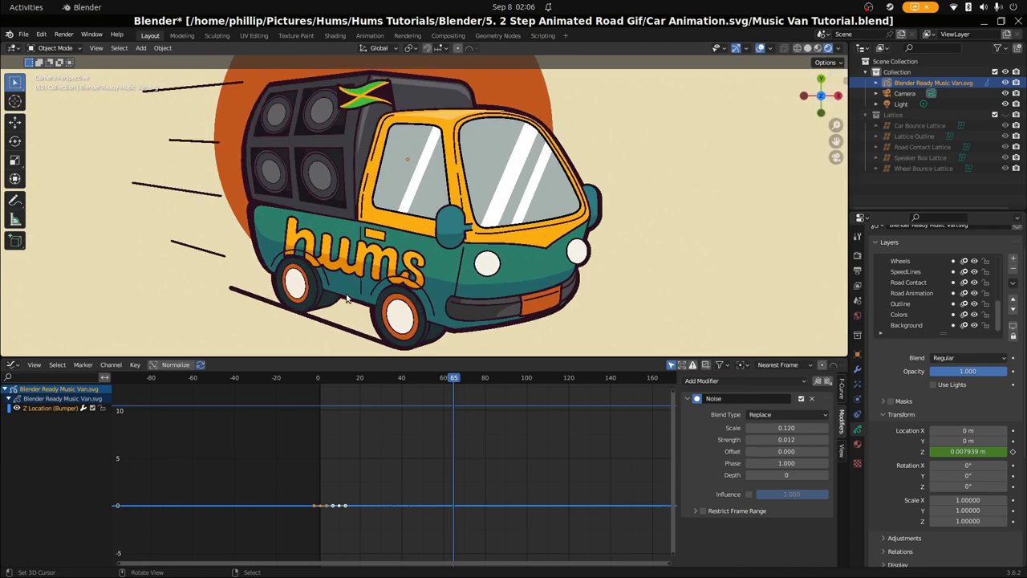
{"action": "scroll", "coordinate": [346, 298], "scroll_direction": "up", "scroll_amount": 1}
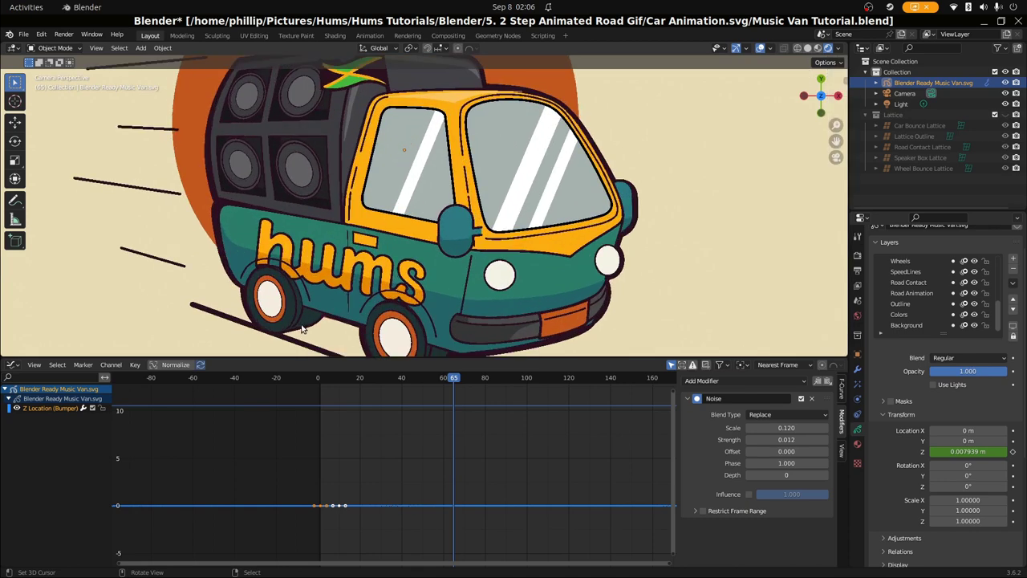
{"action": "key", "text": "Tab"}
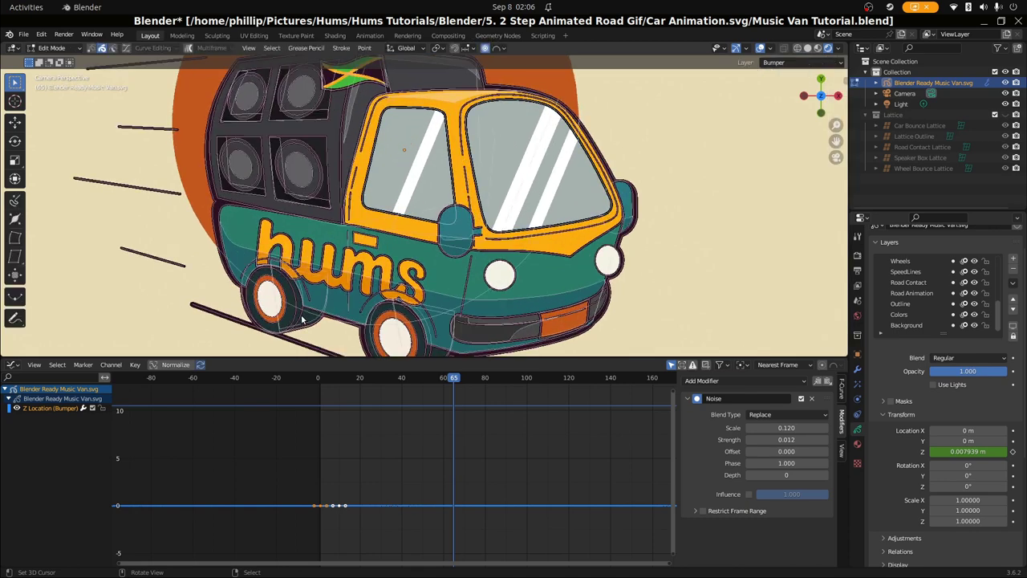
{"action": "key", "text": "Tab"}
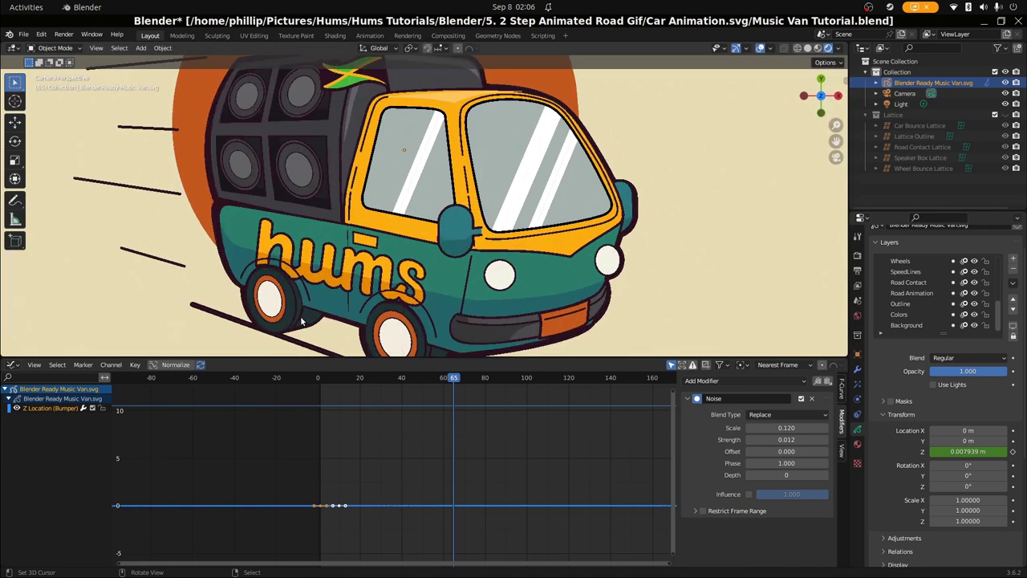
{"action": "scroll", "coordinate": [313, 305], "scroll_direction": "down", "scroll_amount": 2}
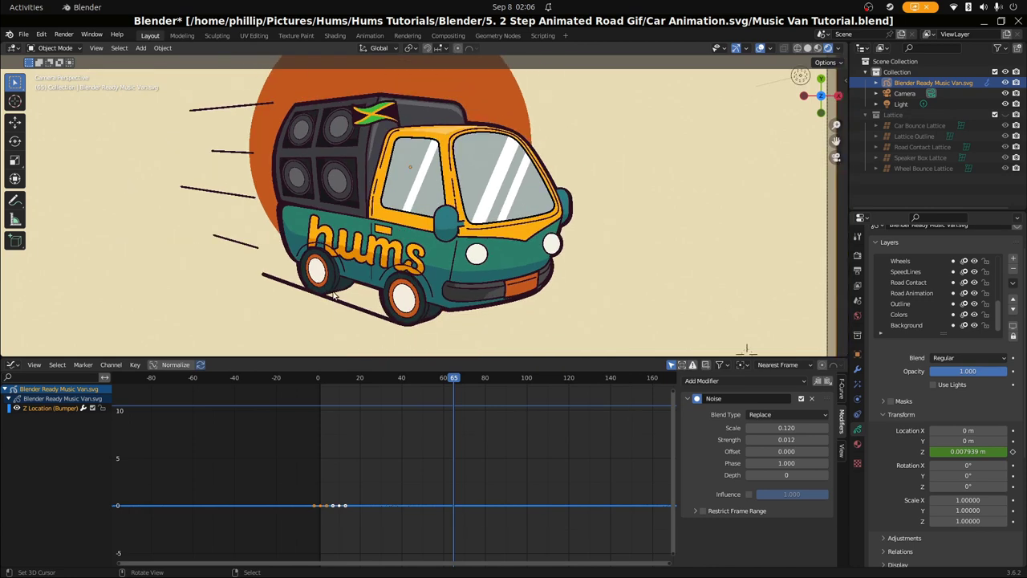
Step: Temporarily raise the Wheel Mask layer's opacity to 1.000 to inspect the mask shapes over the wheels, and return it to 0
{"action": "scroll", "coordinate": [311, 309], "scroll_direction": "up", "scroll_amount": 2}
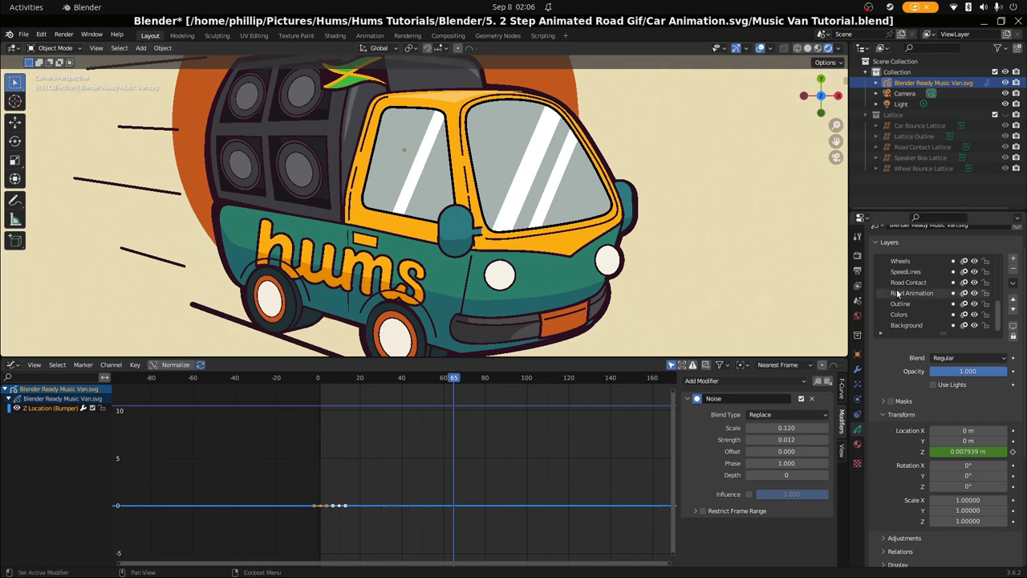
{"action": "scroll", "coordinate": [923, 293], "scroll_direction": "up", "scroll_amount": 4}
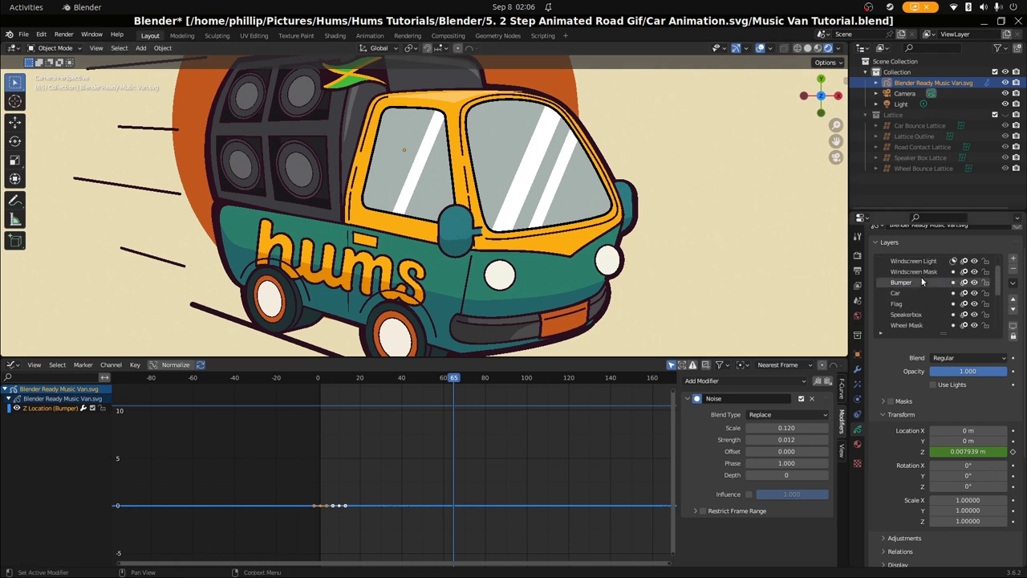
{"action": "left_click", "coordinate": [920, 294]}
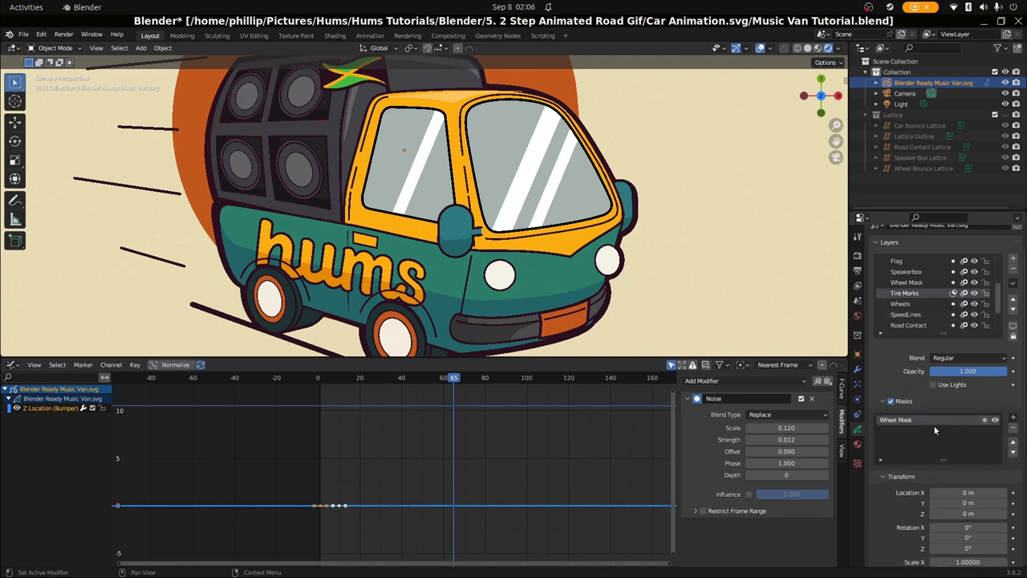
{"action": "left_click", "coordinate": [906, 282]}
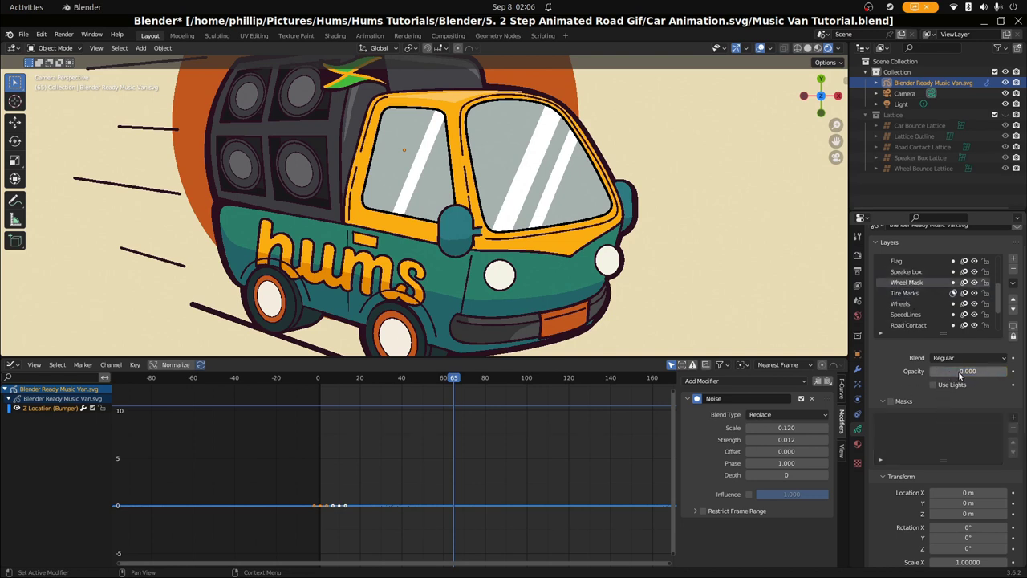
{"action": "left_click_drag", "start_coordinate": [971, 372], "coordinate": [1009, 371]}
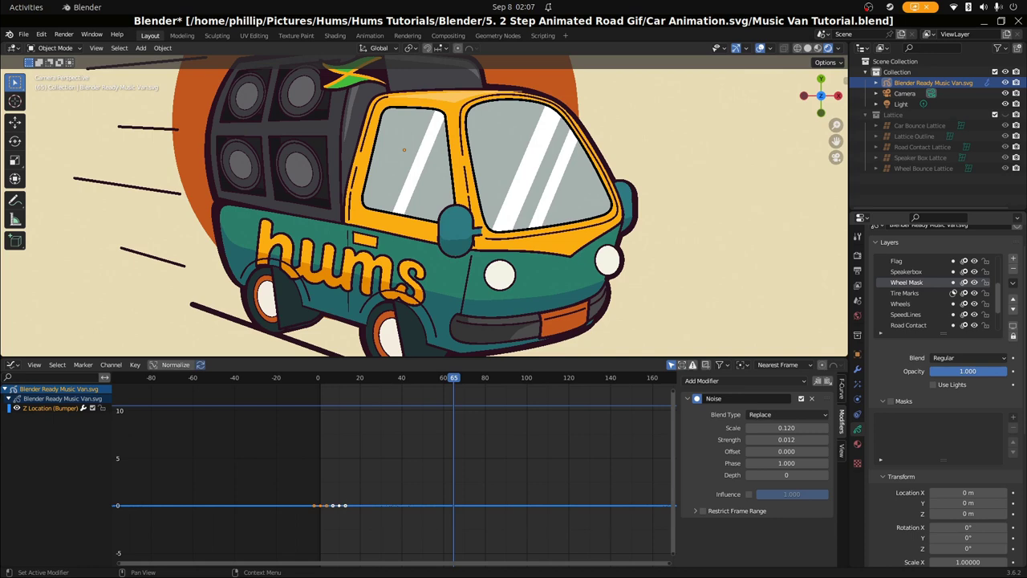
{"action": "scroll", "coordinate": [337, 317], "scroll_direction": "down", "scroll_amount": 2}
{"action": "scroll", "coordinate": [329, 317], "scroll_direction": "up", "scroll_amount": 2}
{"action": "scroll", "coordinate": [345, 289], "scroll_direction": "down", "scroll_amount": 1}
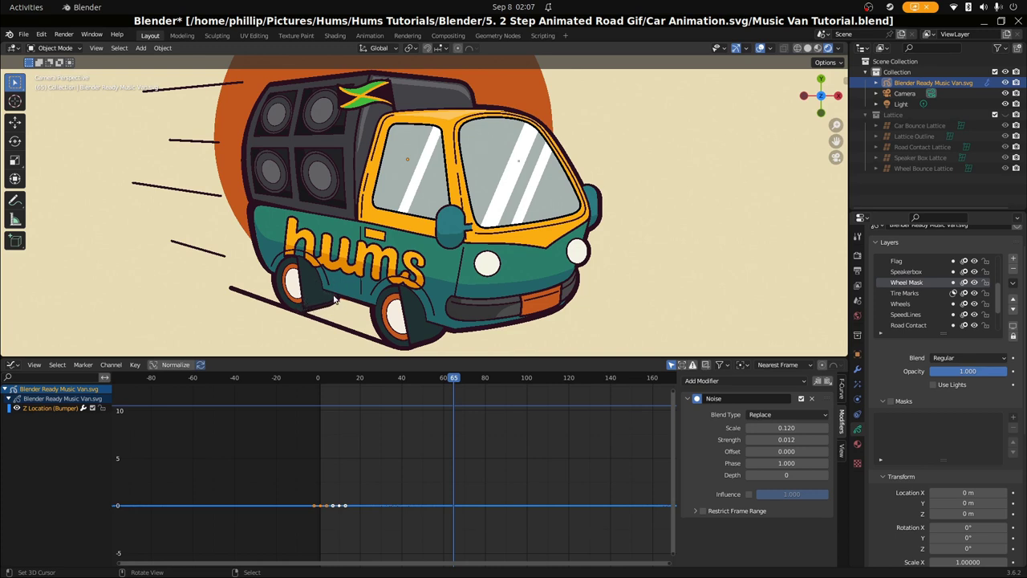
{"action": "left_click_drag", "start_coordinate": [971, 372], "coordinate": [887, 372]}
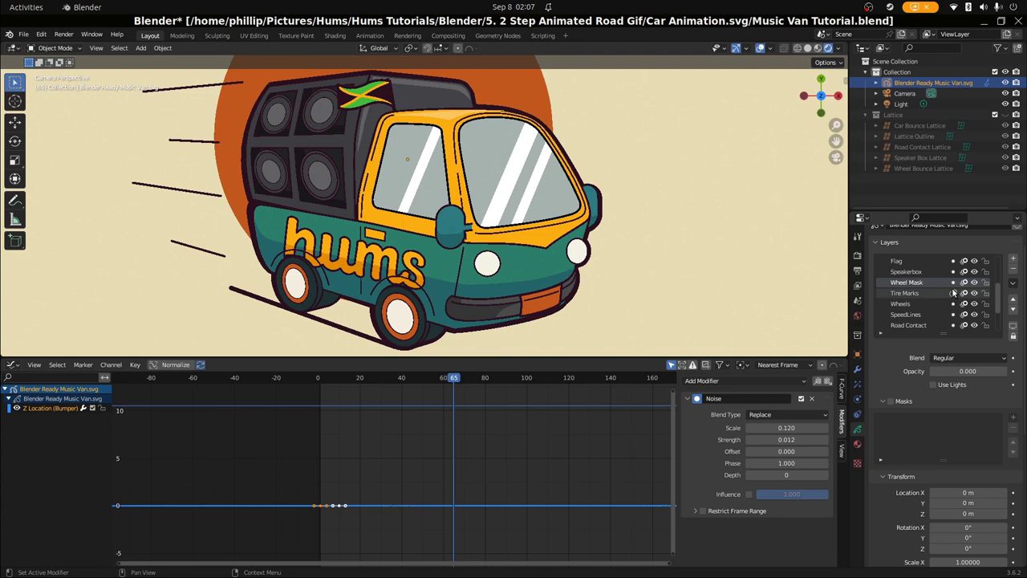
Step: Examine how the Tire Marks layer is masked by the Wheel Mask layer, comparing the two layers' mask and opacity settings
{"action": "left_click", "coordinate": [917, 294]}
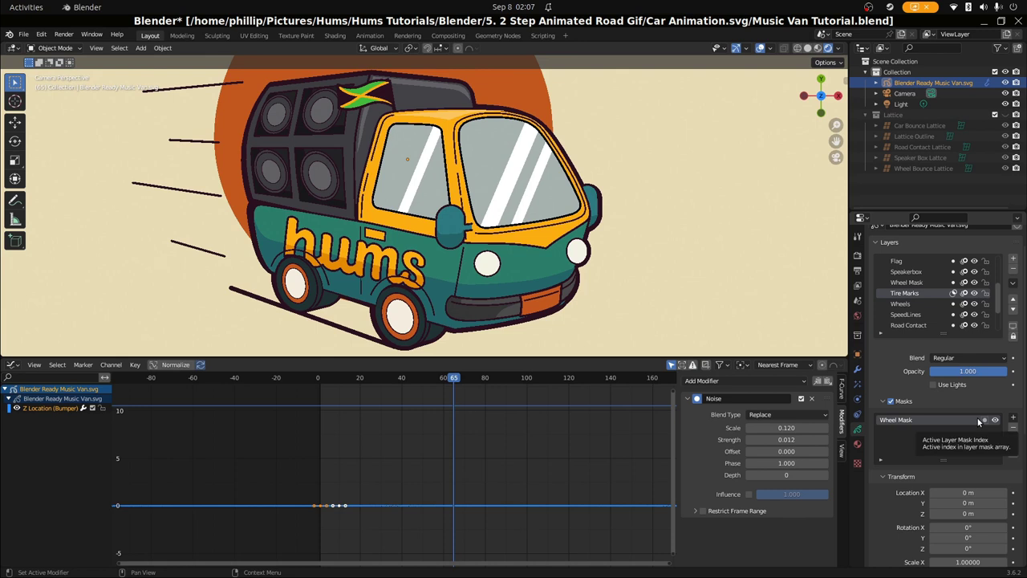
{"action": "left_click", "coordinate": [914, 284]}
{"action": "left_click", "coordinate": [916, 295]}
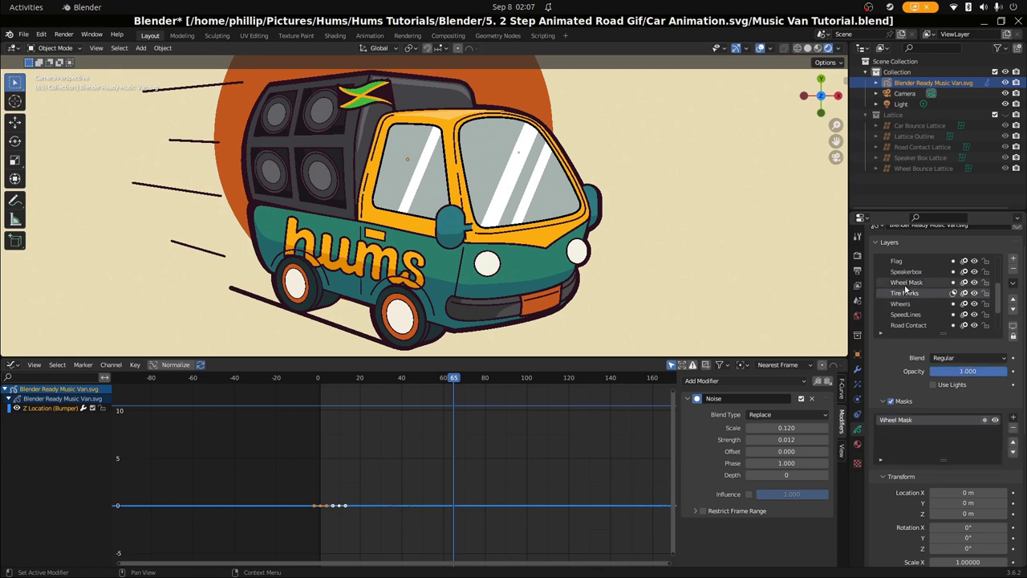
{"action": "left_click", "coordinate": [907, 283]}
{"action": "left_click", "coordinate": [911, 296]}
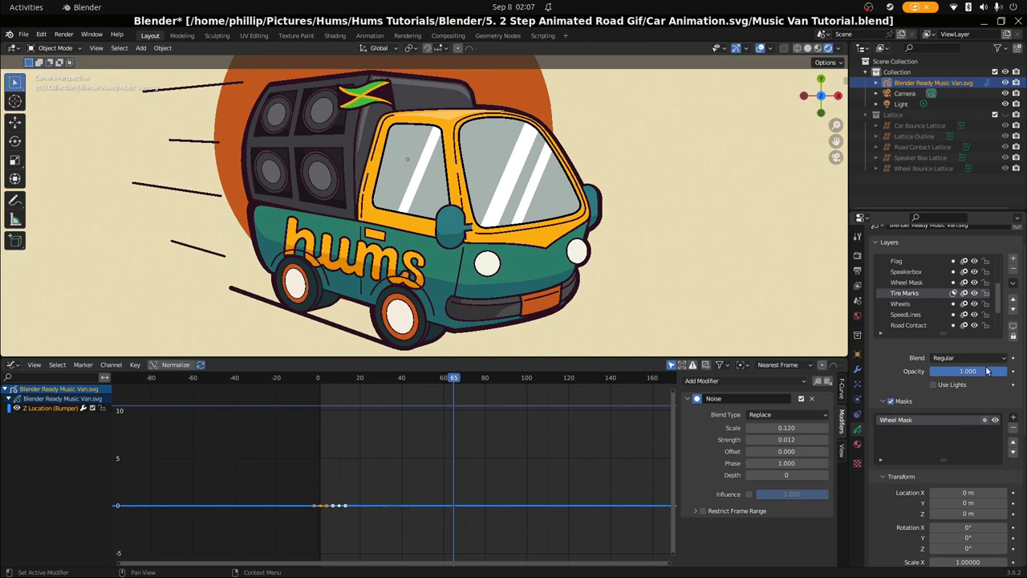
{"action": "left_click", "coordinate": [925, 284]}
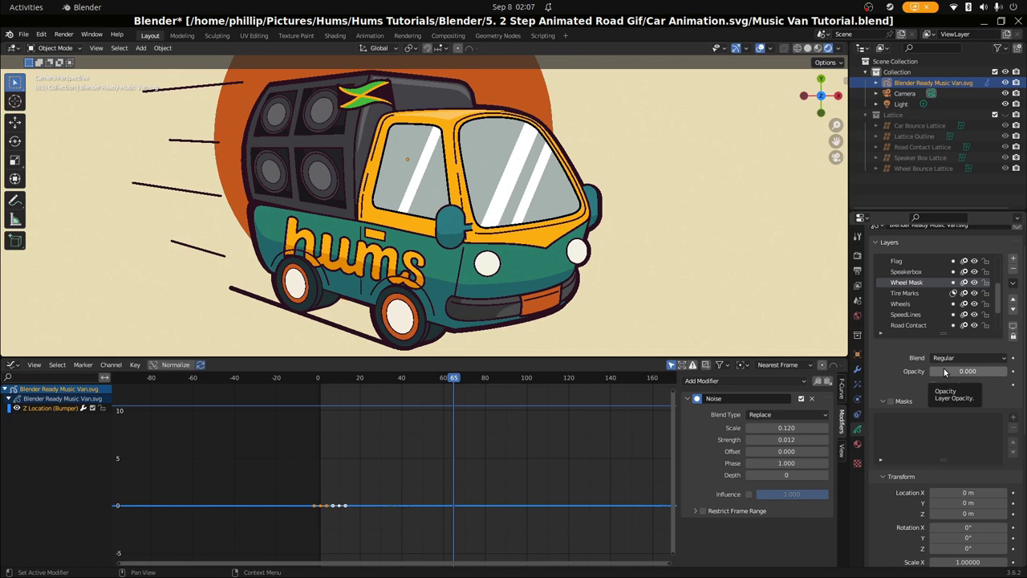
{"action": "mouse_move", "coordinate": [944, 371]}
{"action": "left_mouse_down"}
{"action": "mouse_move", "coordinate": [1009, 372]}
{"action": "mouse_move", "coordinate": [929, 372]}
{"action": "left_mouse_up"}
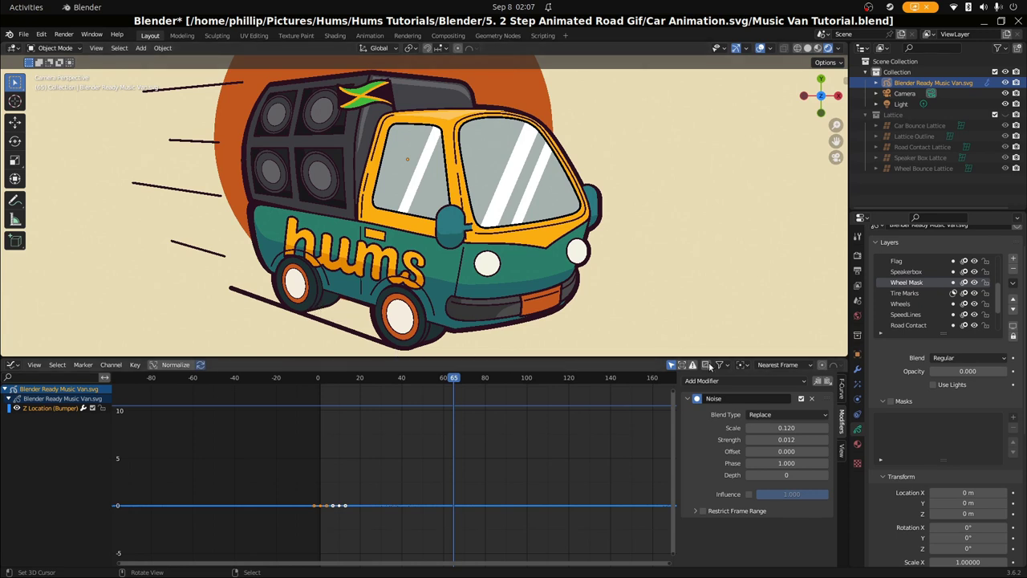
Step: Collapse the Lattice modifier and add a Dot Dash modifier to the music van object
{"action": "left_click", "coordinate": [857, 370]}
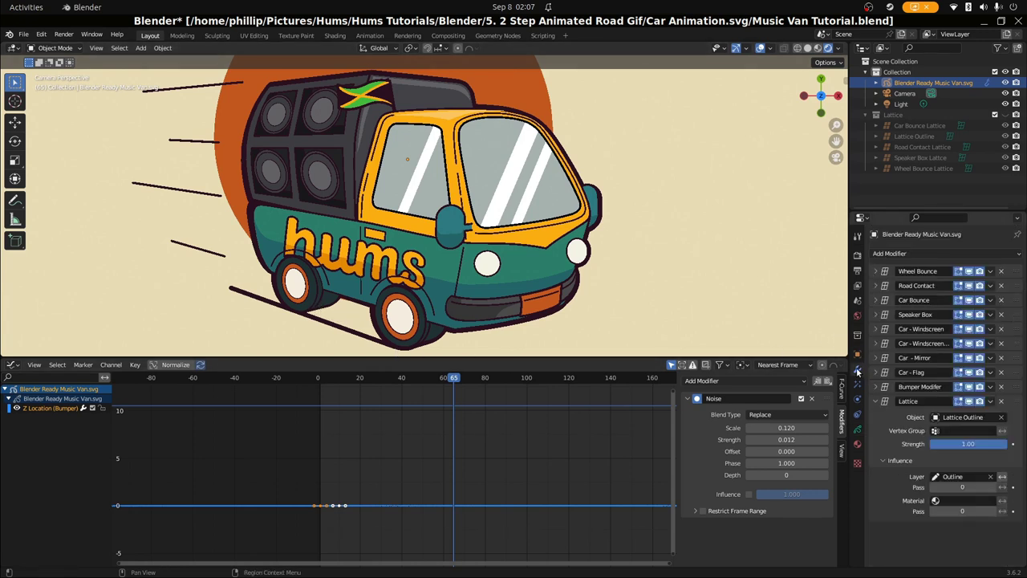
{"action": "left_click", "coordinate": [876, 402]}
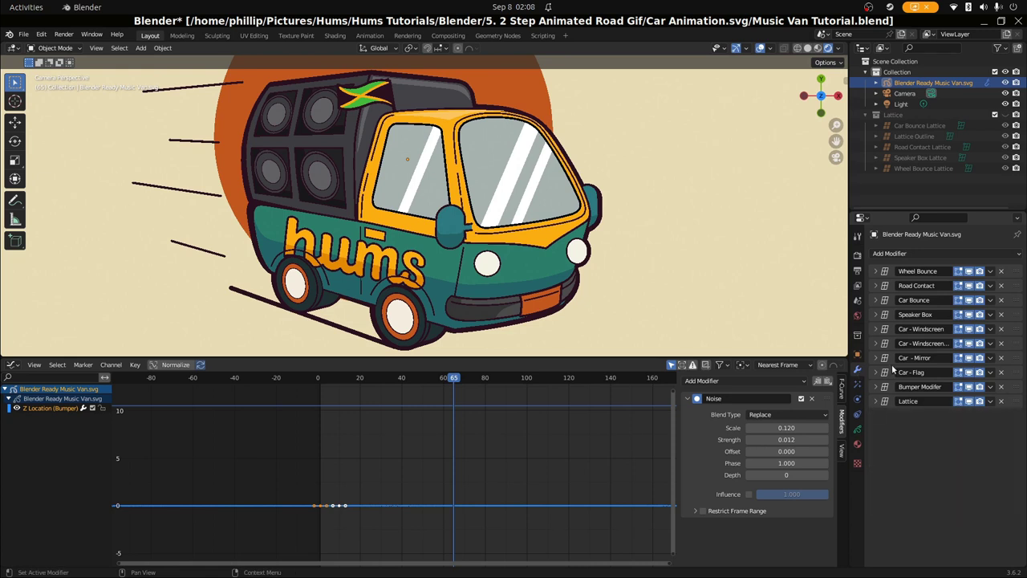
{"action": "left_click", "coordinate": [924, 256]}
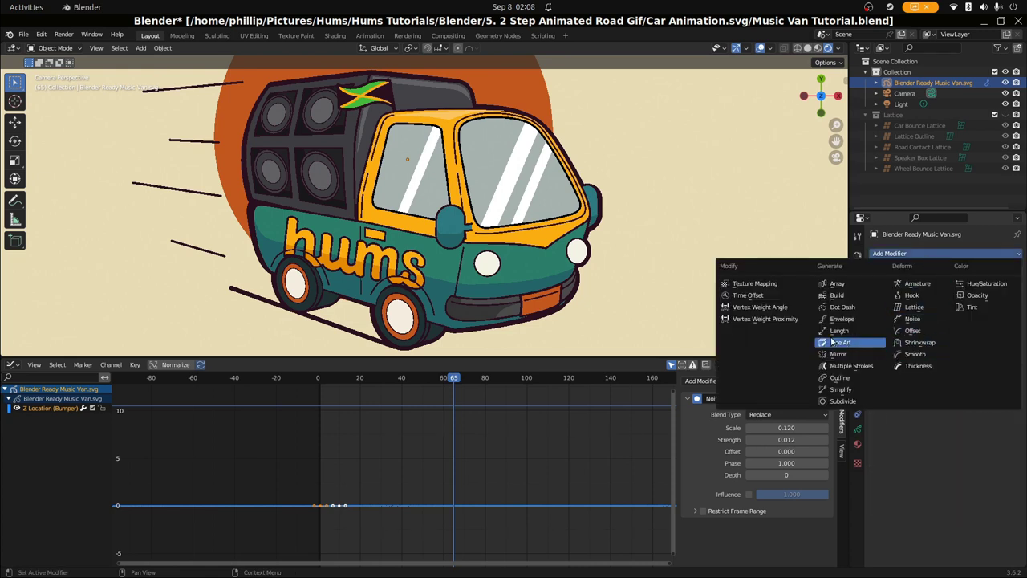
{"action": "left_click", "coordinate": [841, 309]}
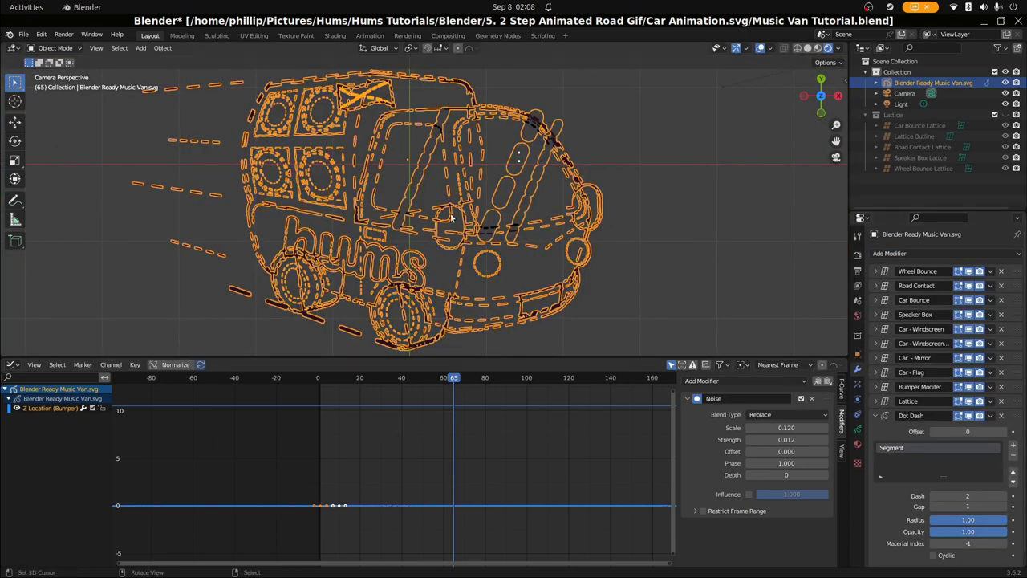
{"action": "scroll", "coordinate": [581, 223], "scroll_direction": "down", "scroll_amount": 2}
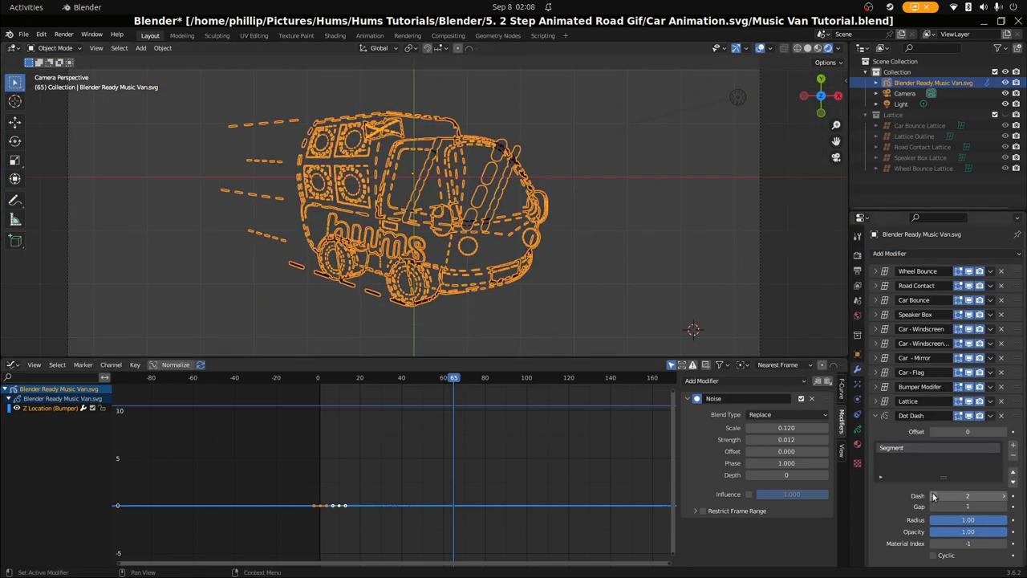
{"action": "scroll", "coordinate": [909, 463], "scroll_direction": "down", "scroll_amount": 1}
Step: Limit the Dot Dash modifier's influence to the Tire Marks layer and check the wheels up close
{"action": "left_click", "coordinate": [900, 559]}
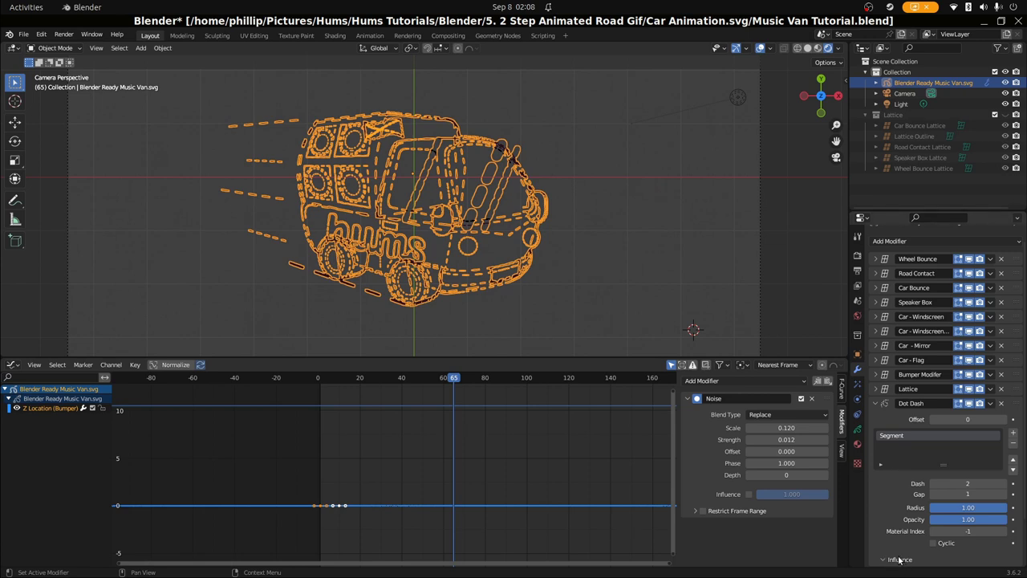
{"action": "scroll", "coordinate": [898, 481], "scroll_direction": "down", "scroll_amount": 3}
{"action": "left_click", "coordinate": [961, 526]}
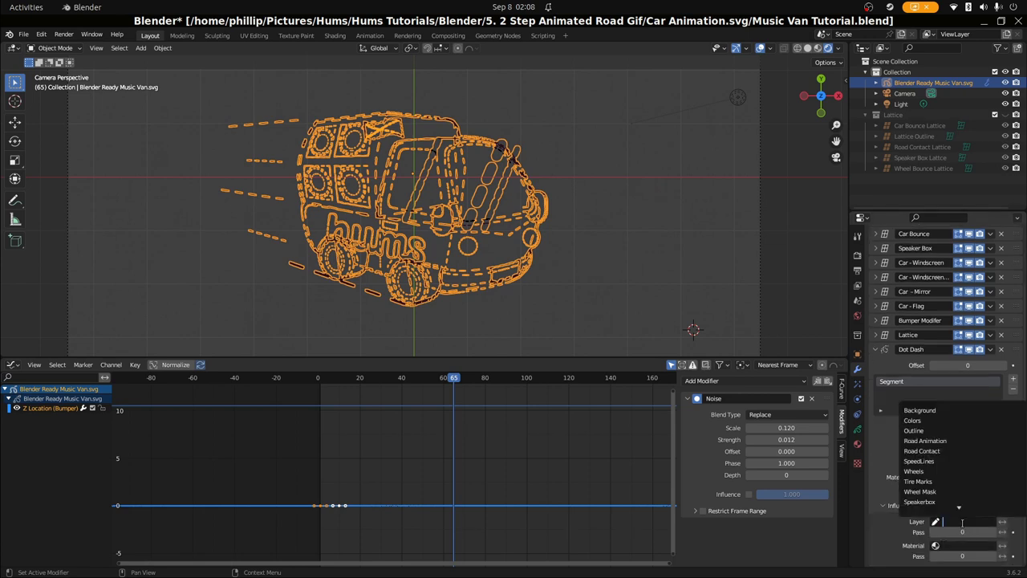
{"action": "left_click", "coordinate": [944, 479]}
{"action": "scroll", "coordinate": [426, 305], "scroll_direction": "up", "scroll_amount": 3}
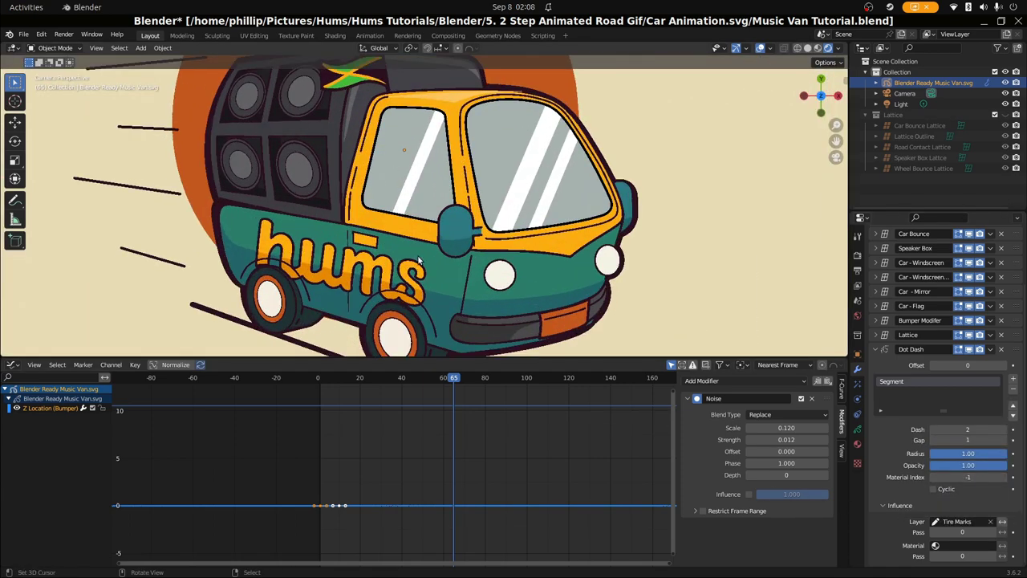
{"action": "scroll", "coordinate": [426, 296], "scroll_direction": "down", "scroll_amount": 2}
{"action": "scroll", "coordinate": [426, 313], "scroll_direction": "up", "scroll_amount": 3}
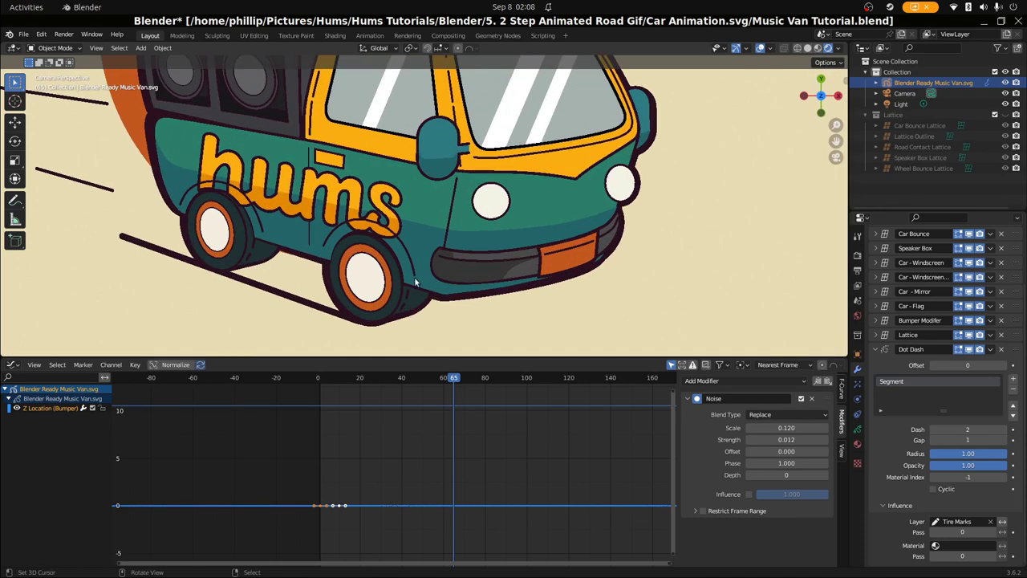
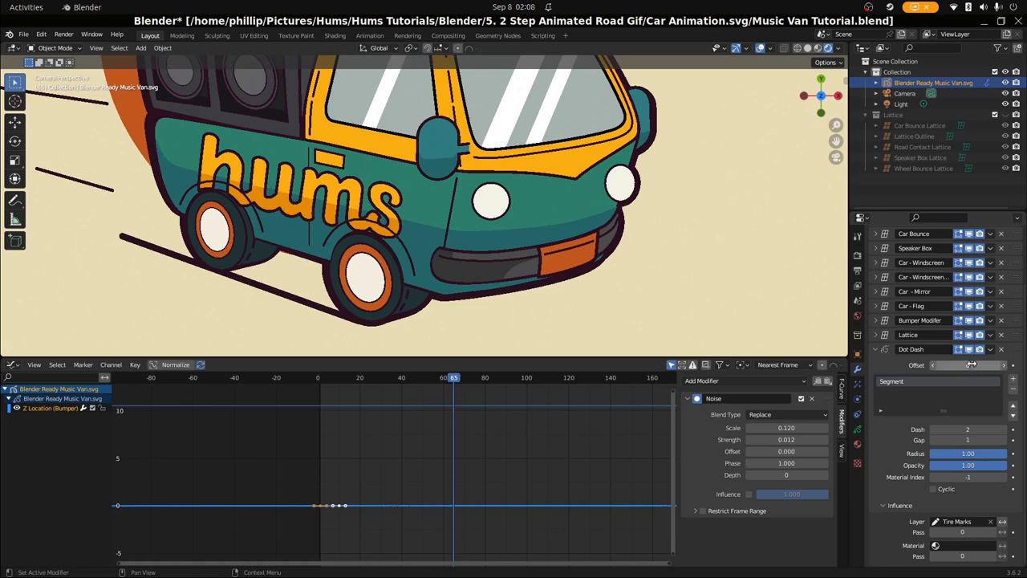
Step: Insert a keyframe for the Dot Dash modifier's Offset at 0 on frame 1
{"action": "left_click", "coordinate": [320, 463]}
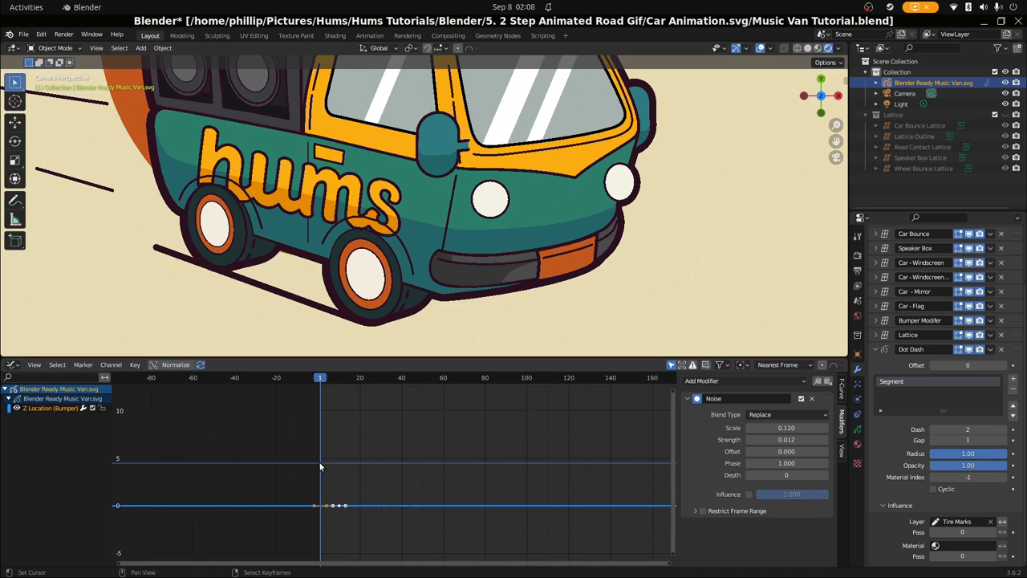
{"action": "right_click", "coordinate": [967, 369]}
{"action": "left_click", "coordinate": [968, 374]}
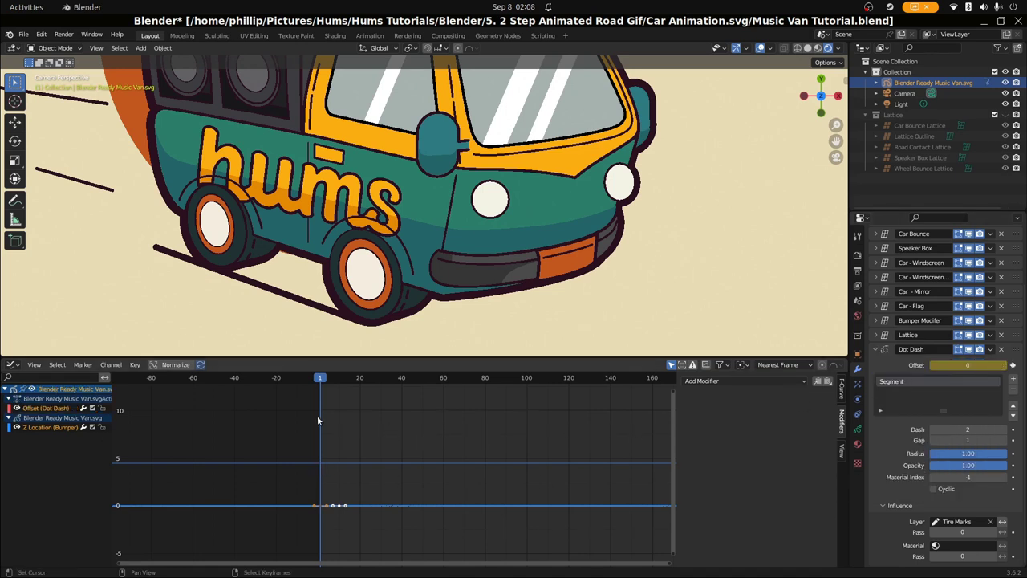
Step: Go to frame 12, set the Dot Dash modifier's Offset to 6 and insert a keyframe for it
{"action": "left_click_drag", "start_coordinate": [318, 419], "coordinate": [341, 421]}
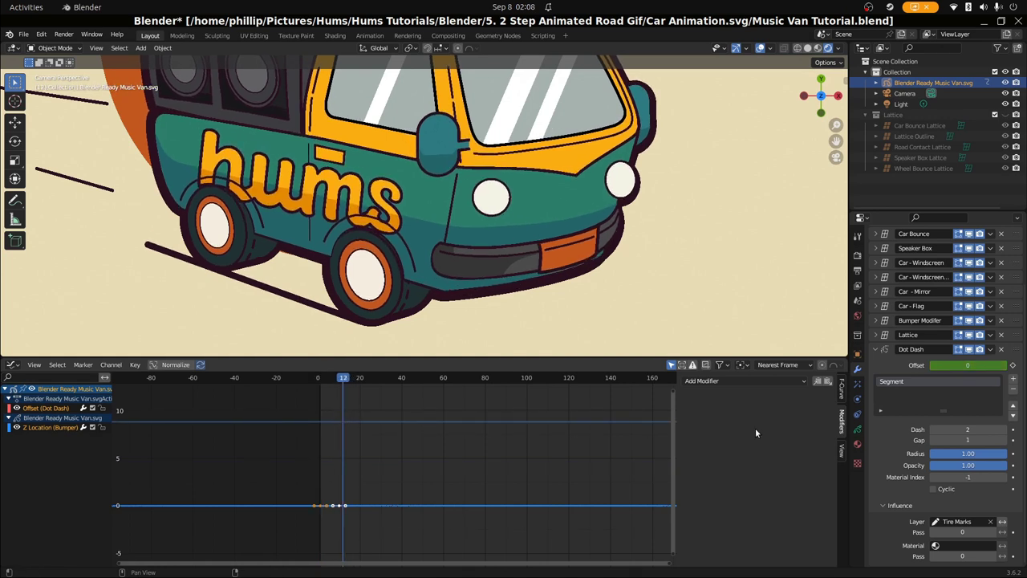
{"action": "left_click", "coordinate": [958, 365]}
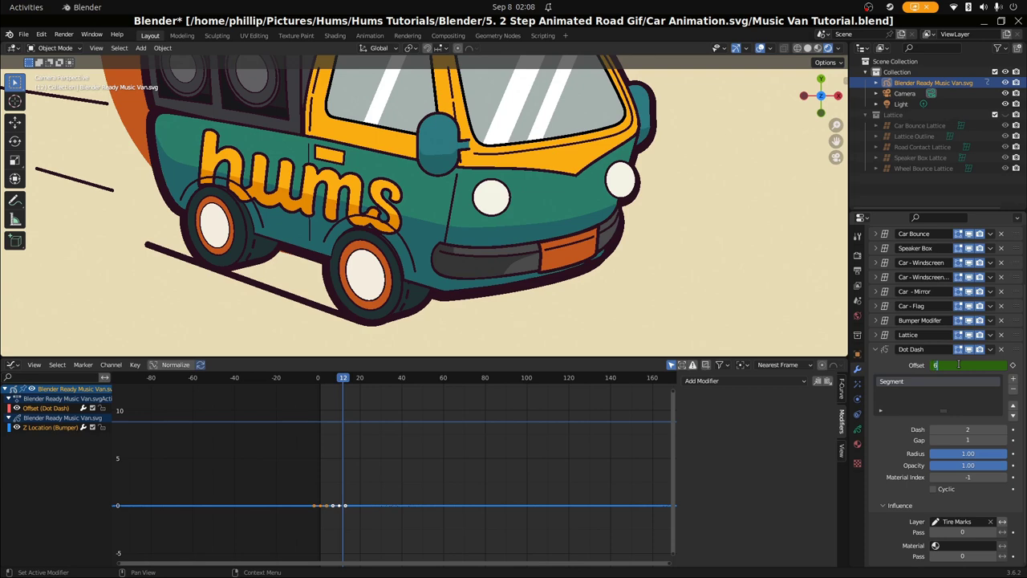
{"action": "key", "text": "Return"}
{"action": "right_click", "coordinate": [957, 365]}
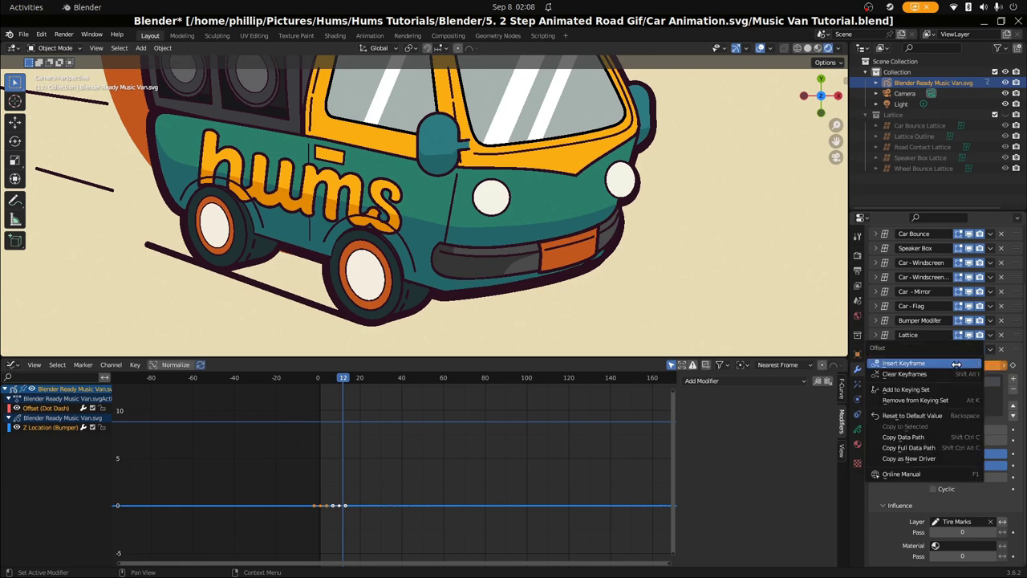
{"action": "left_click", "coordinate": [955, 363]}
Step: Scrub through the first 12 frames to preview the animated tire mark dashes
{"action": "mouse_move", "coordinate": [341, 454]}
{"action": "left_mouse_down"}
{"action": "mouse_move", "coordinate": [319, 454]}
{"action": "mouse_move", "coordinate": [339, 454]}
{"action": "mouse_move", "coordinate": [330, 454]}
{"action": "left_mouse_up"}
{"action": "key", "text": "space"}
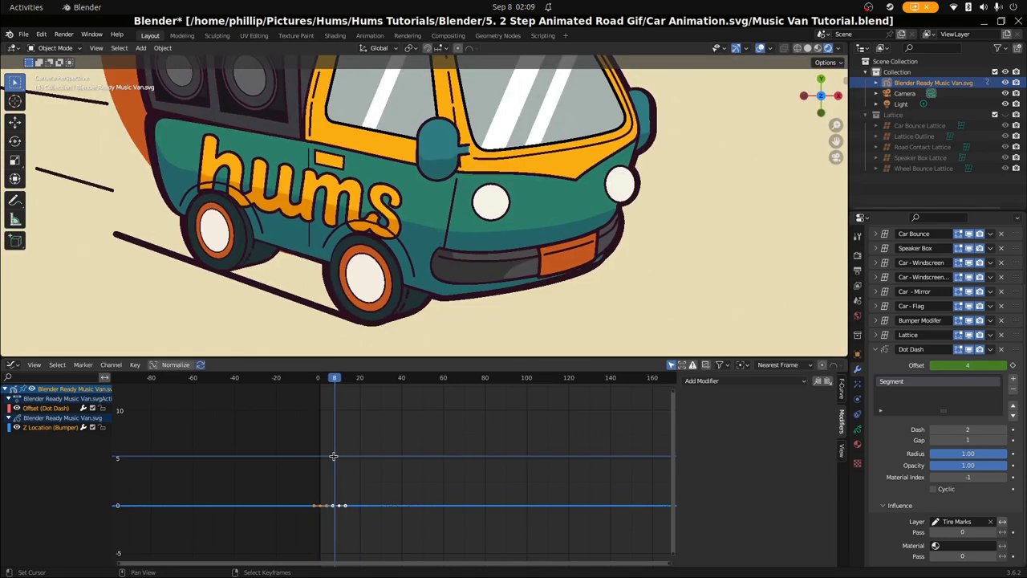
{"action": "left_click", "coordinate": [344, 455]}
{"action": "left_click_drag", "start_coordinate": [344, 456], "coordinate": [321, 458]}
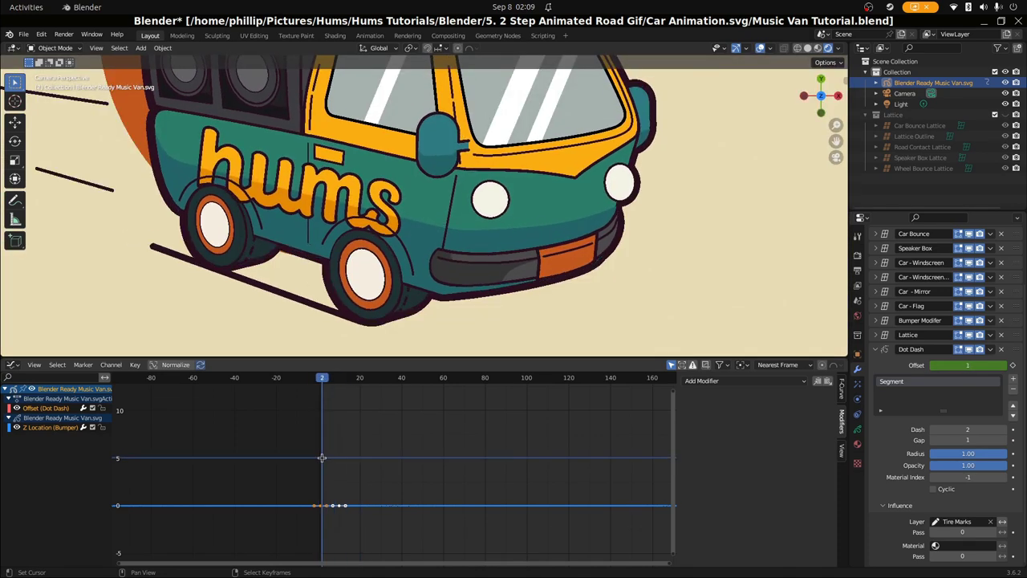
{"action": "left_click", "coordinate": [13, 364]}
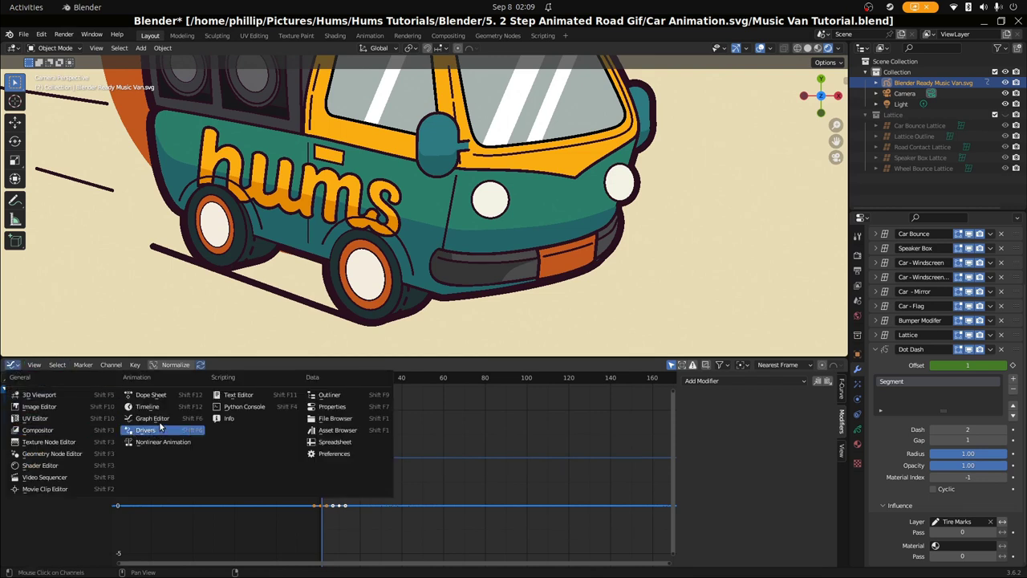
{"action": "left_click", "coordinate": [146, 430]}
{"action": "left_click", "coordinate": [13, 365]}
{"action": "left_click", "coordinate": [13, 366]}
Step: Select the frame 12 keyframe on the Dot Dash Offset curve in the Graph Editor and frame the curve
{"action": "scroll", "coordinate": [313, 511], "scroll_direction": "up", "scroll_amount": 2}
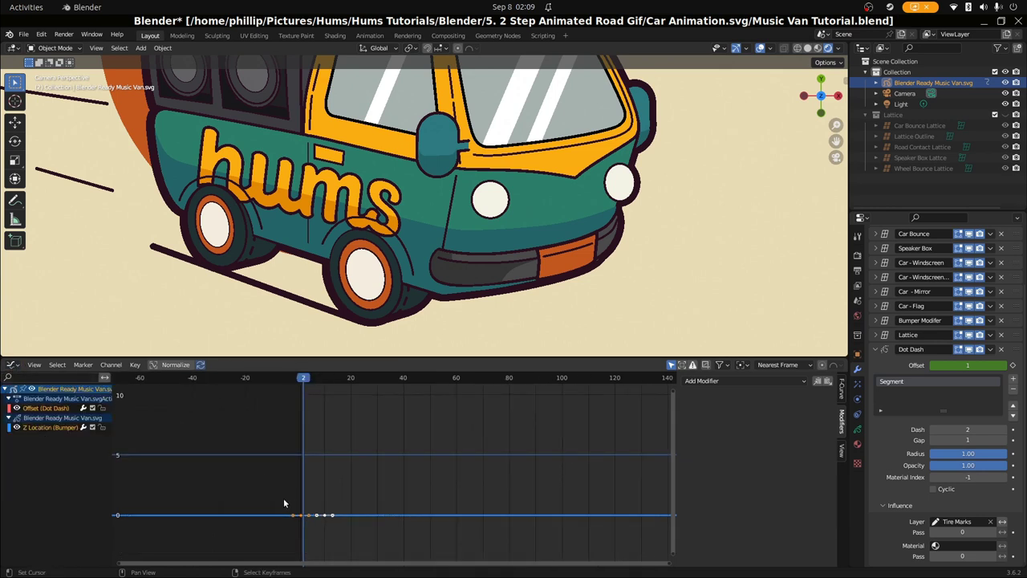
{"action": "key", "text": "ctrl+shift+m"}
{"action": "left_click", "coordinate": [73, 431]}
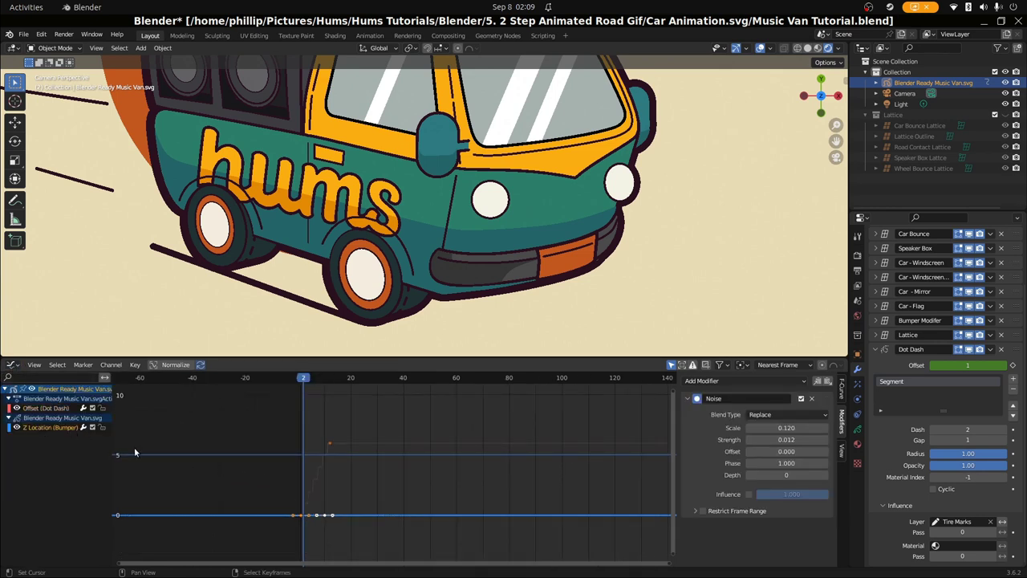
{"action": "left_click", "coordinate": [329, 442]}
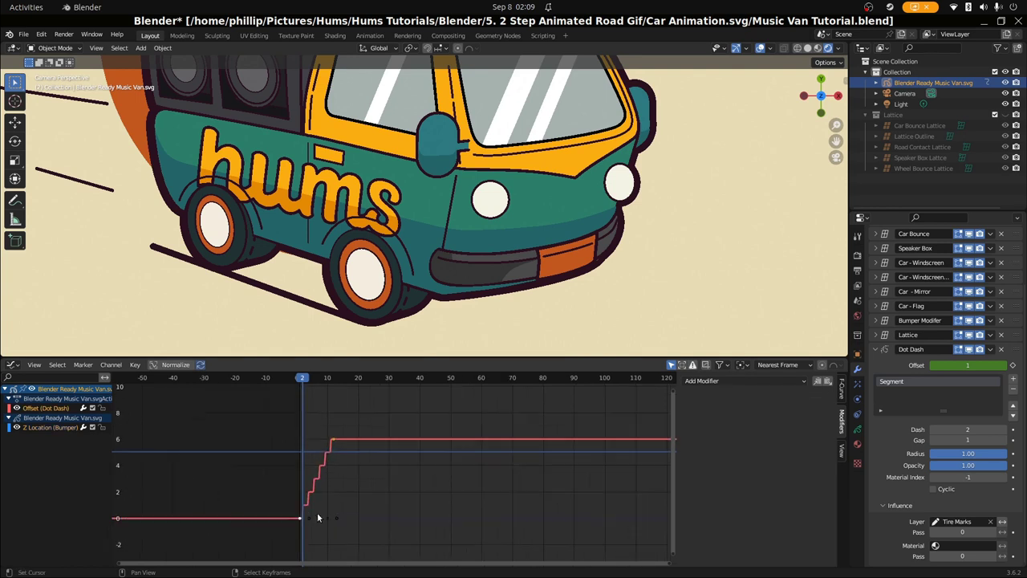
{"action": "key", "text": "Home"}
{"action": "scroll", "coordinate": [342, 493], "scroll_direction": "down", "scroll_amount": 2}
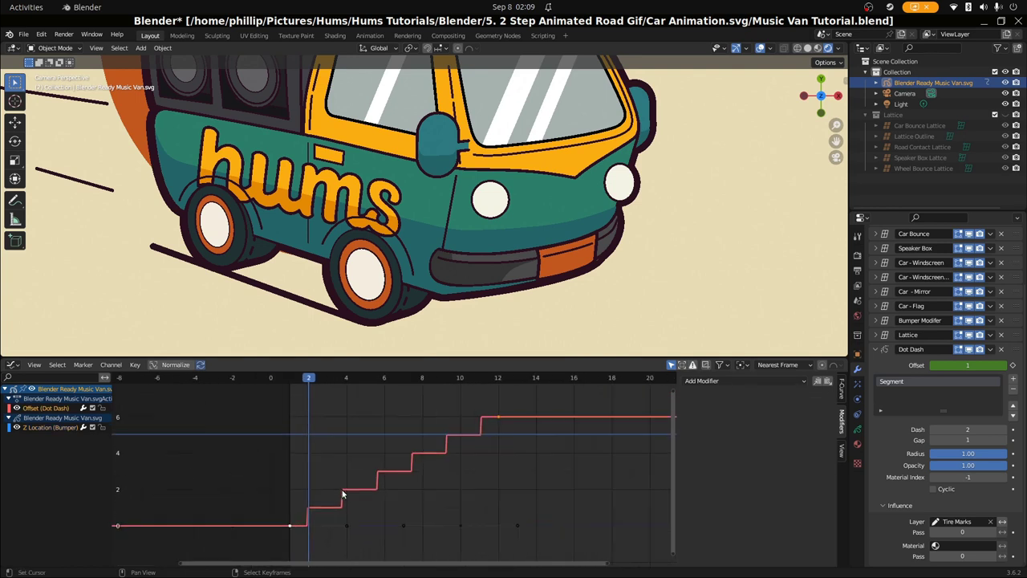
{"action": "scroll", "coordinate": [342, 490], "scroll_direction": "down", "scroll_amount": 1}
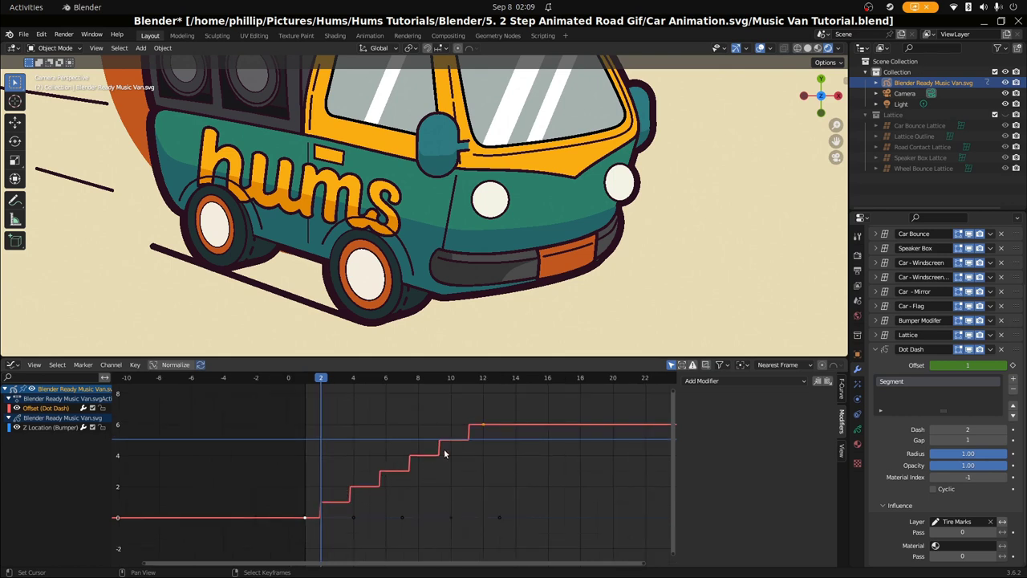
Step: Add a Cycles modifier to the Dot Dash Offset curve and preview the repeating tire mark animation
{"action": "left_click_drag", "start_coordinate": [319, 441], "coordinate": [301, 463]}
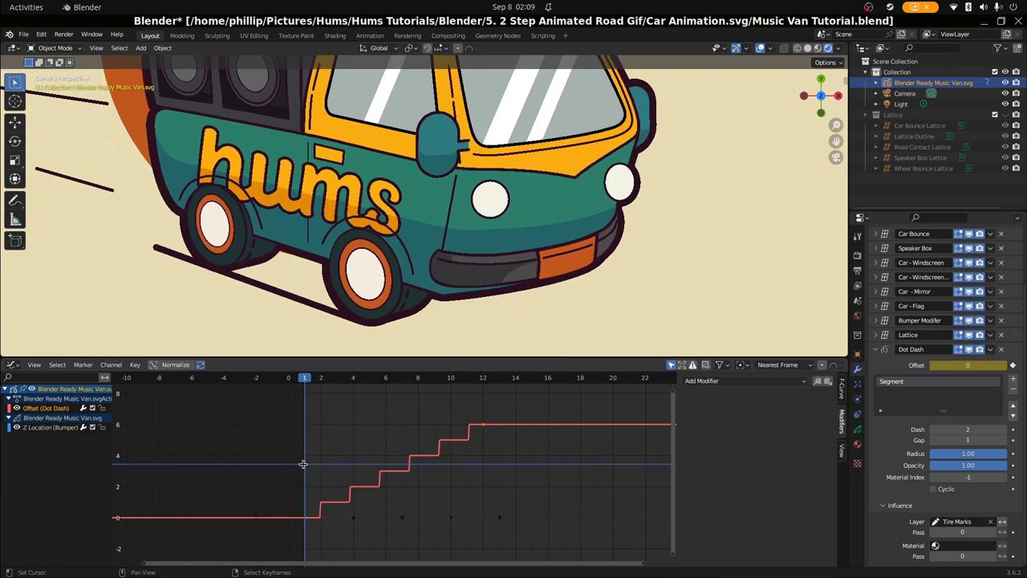
{"action": "left_click_drag", "start_coordinate": [302, 464], "coordinate": [484, 471]}
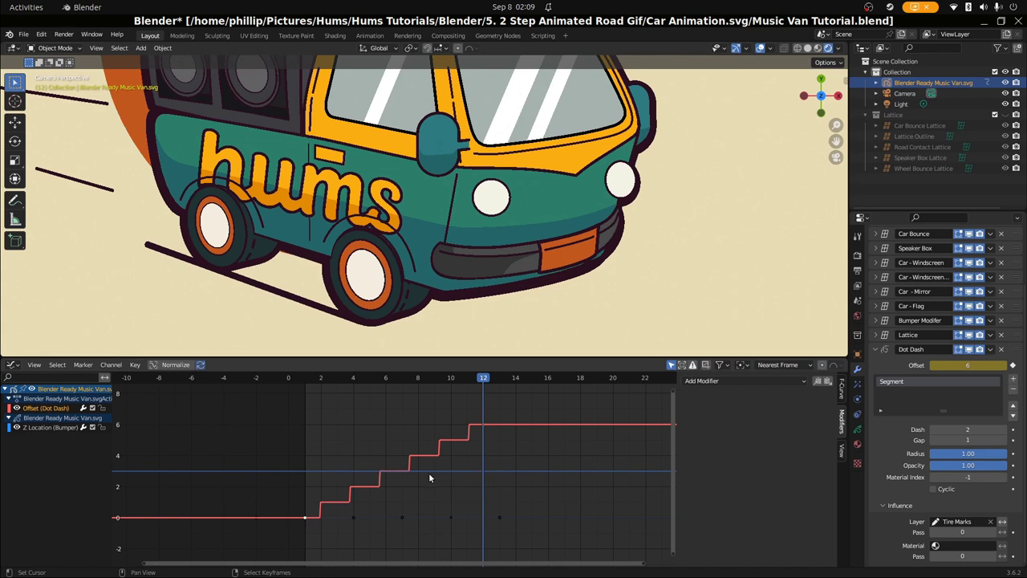
{"action": "scroll", "coordinate": [418, 474], "scroll_direction": "down", "scroll_amount": 3}
{"action": "left_click", "coordinate": [739, 380]}
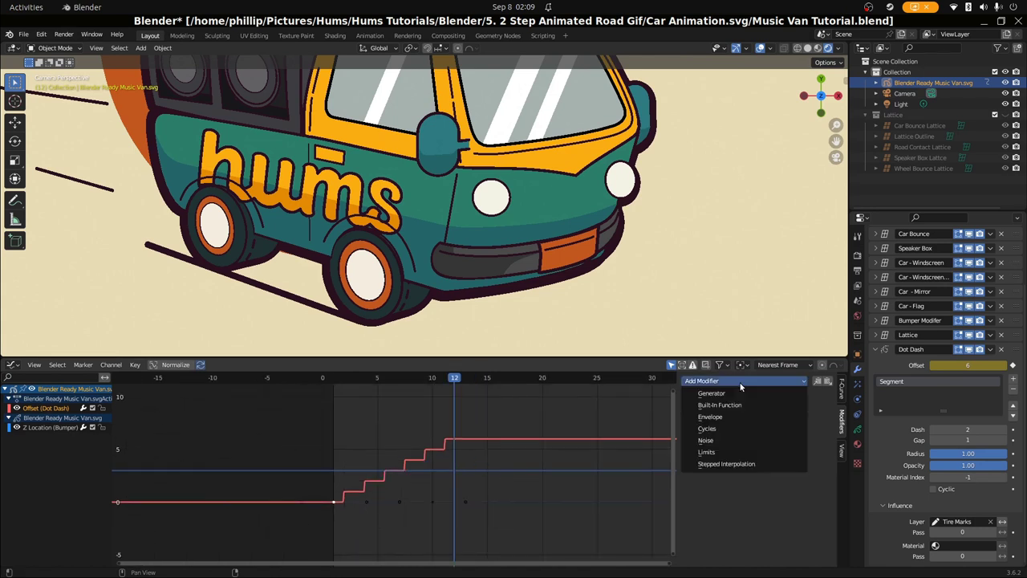
{"action": "left_click", "coordinate": [730, 433]}
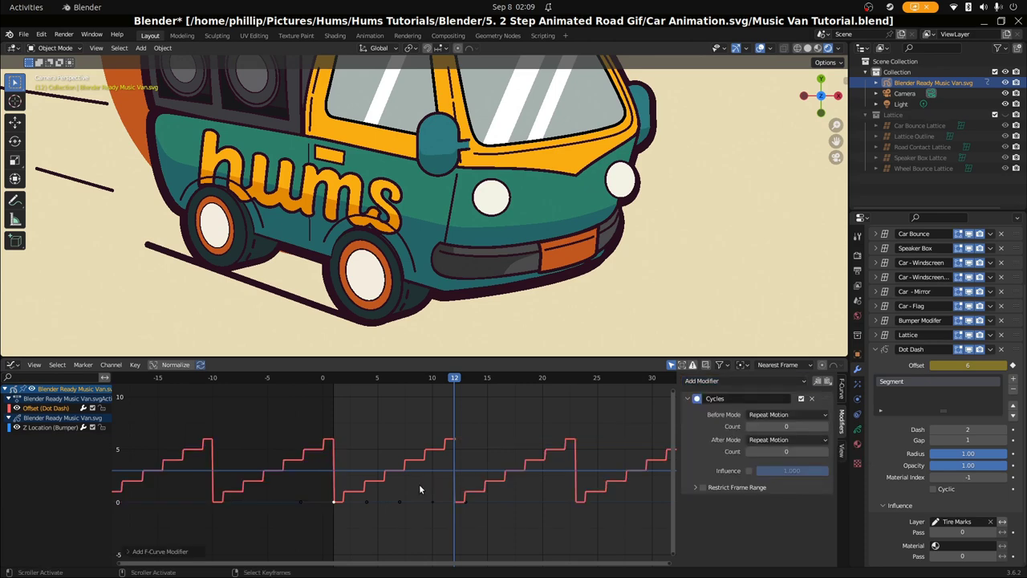
{"action": "scroll", "coordinate": [340, 420], "scroll_direction": "down", "scroll_amount": 2}
{"action": "key", "text": "space"}
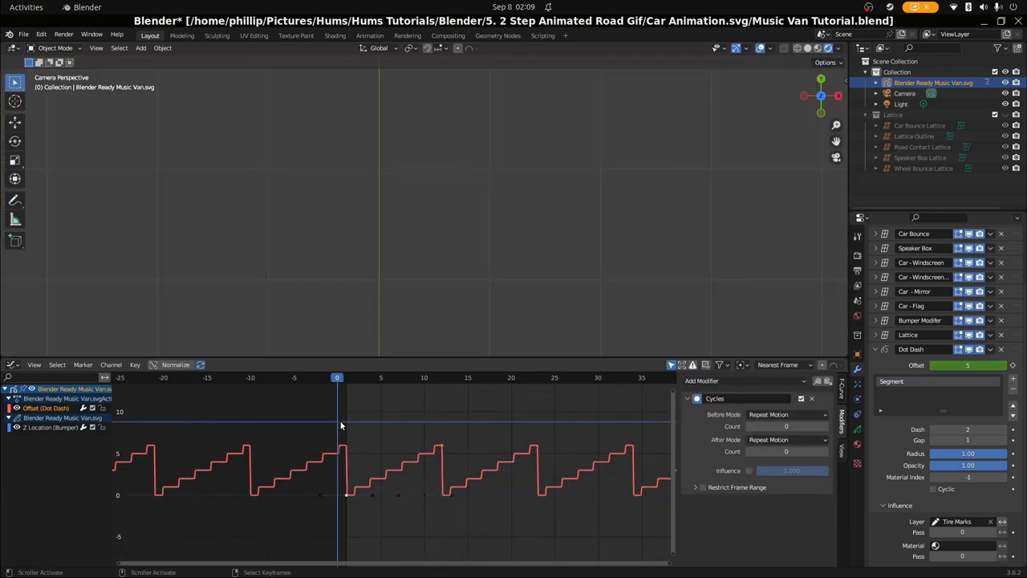
{"action": "scroll", "coordinate": [341, 426], "scroll_direction": "down", "scroll_amount": 3}
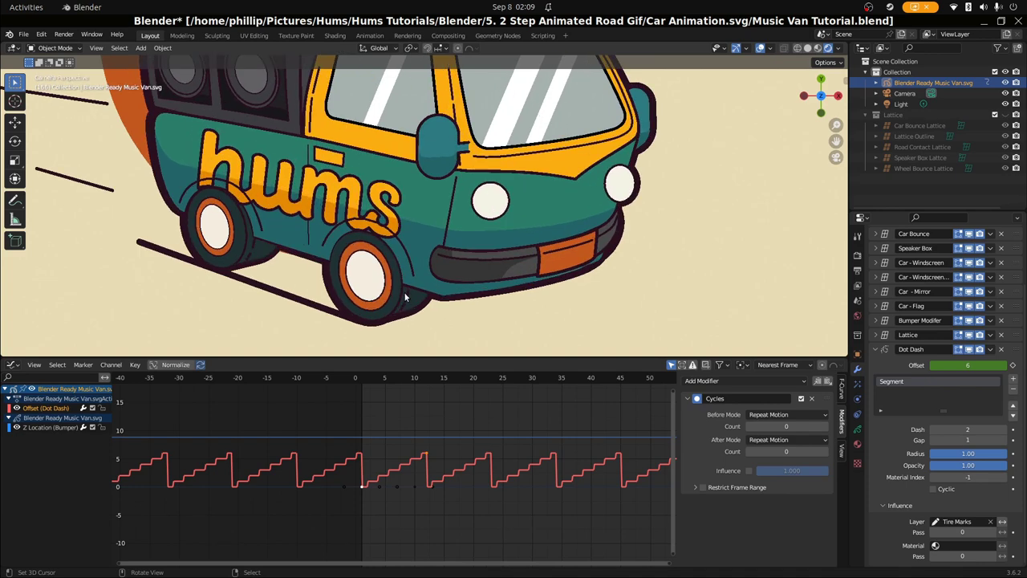
Step: Enter Edit Mode on the van drawing, select the front wheel's tire mark stroke and turn off proportional editing
{"action": "key", "text": "Tab"}
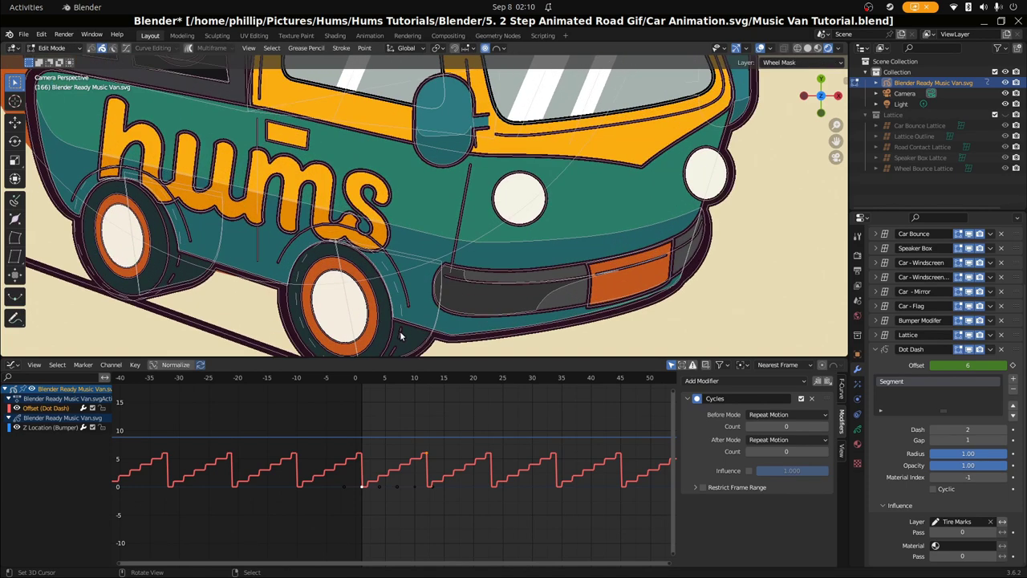
{"action": "scroll", "coordinate": [400, 331], "scroll_direction": "down", "scroll_amount": 2}
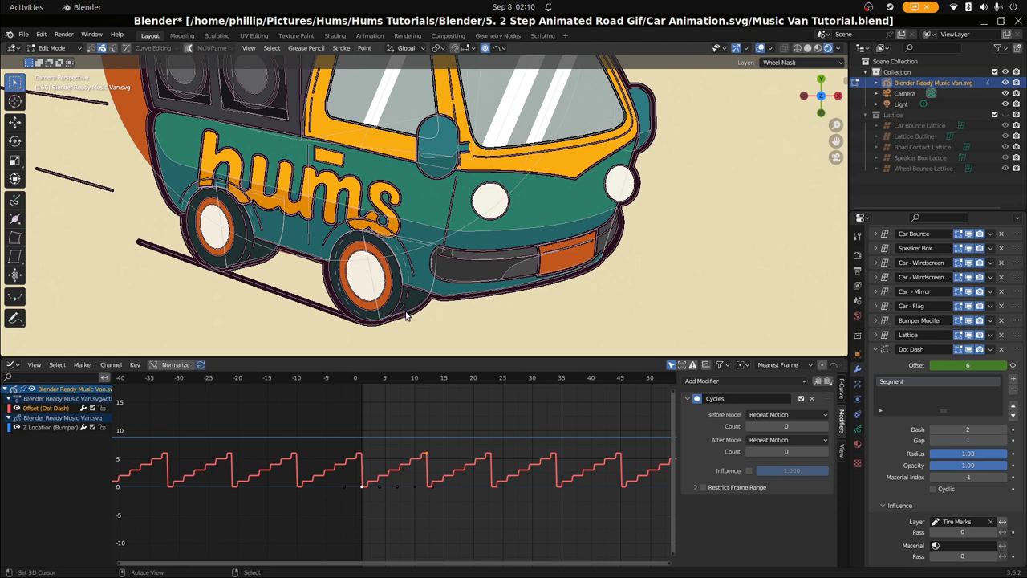
{"action": "left_click", "coordinate": [403, 314]}
{"action": "key", "text": "g"}
{"action": "key", "text": "Escape"}
{"action": "left_click", "coordinate": [466, 48]}
{"action": "left_click", "coordinate": [484, 49]}
Step: Make Tire Marks the active Grease Pencil layer
{"action": "left_click", "coordinate": [857, 428]}
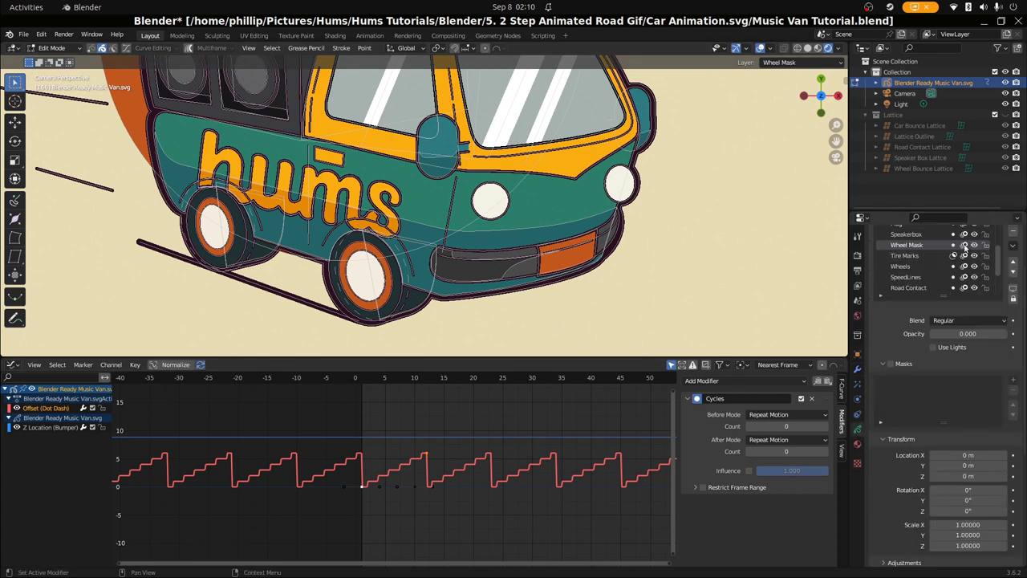
{"action": "scroll", "coordinate": [976, 246], "scroll_direction": "down", "scroll_amount": 2}
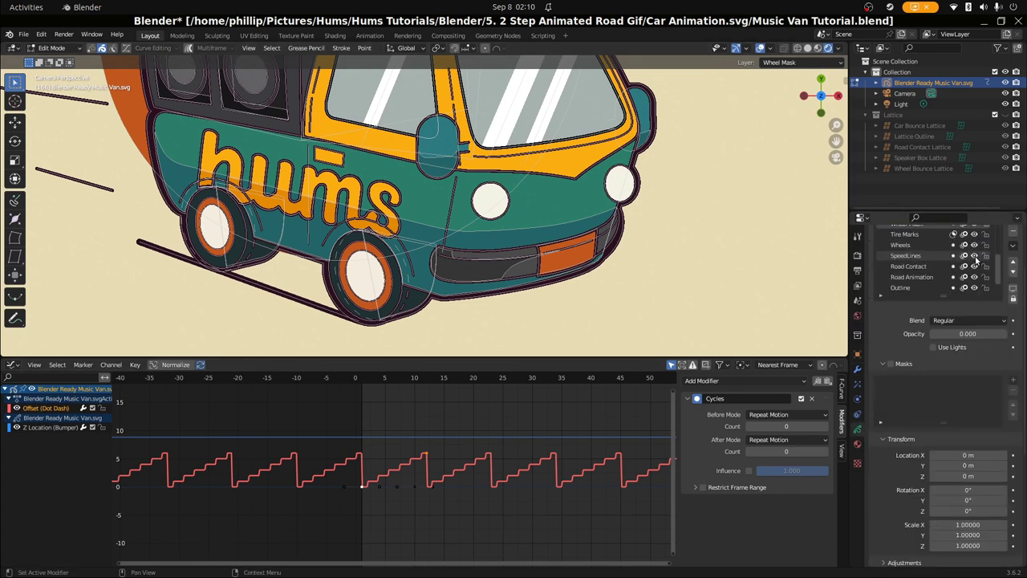
{"action": "left_click", "coordinate": [949, 257]}
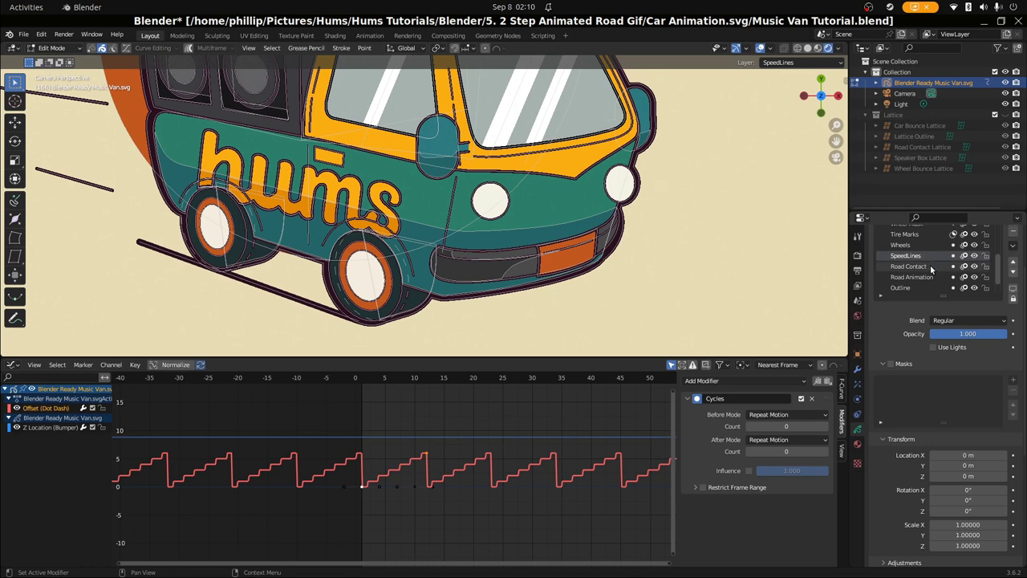
{"action": "scroll", "coordinate": [929, 257], "scroll_direction": "up", "scroll_amount": 1}
{"action": "left_click", "coordinate": [927, 245]}
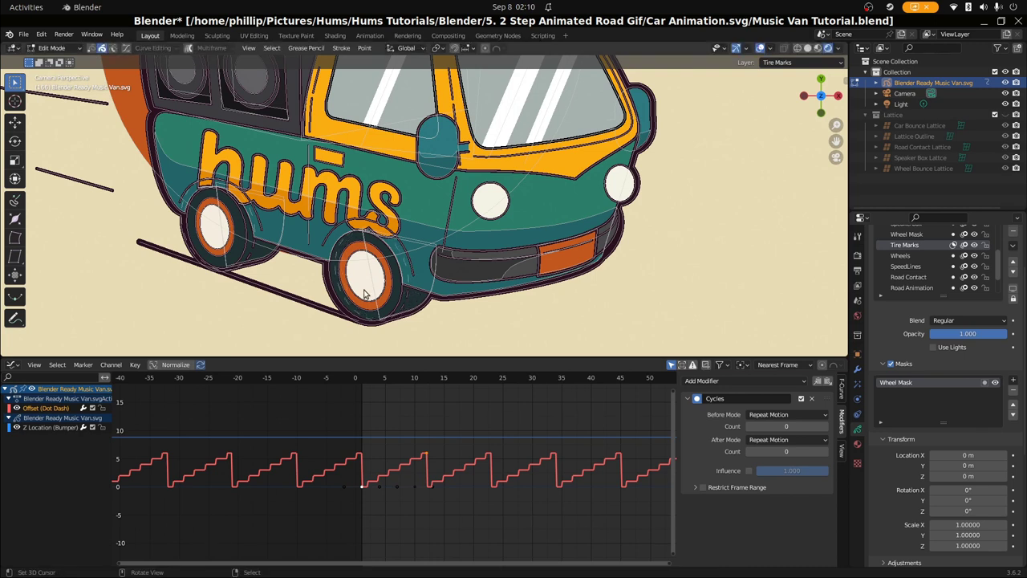
Step: Duplicate the front wheel's tire mark strokes onto the rear wheel and return to Object Mode
{"action": "key", "text": "g"}
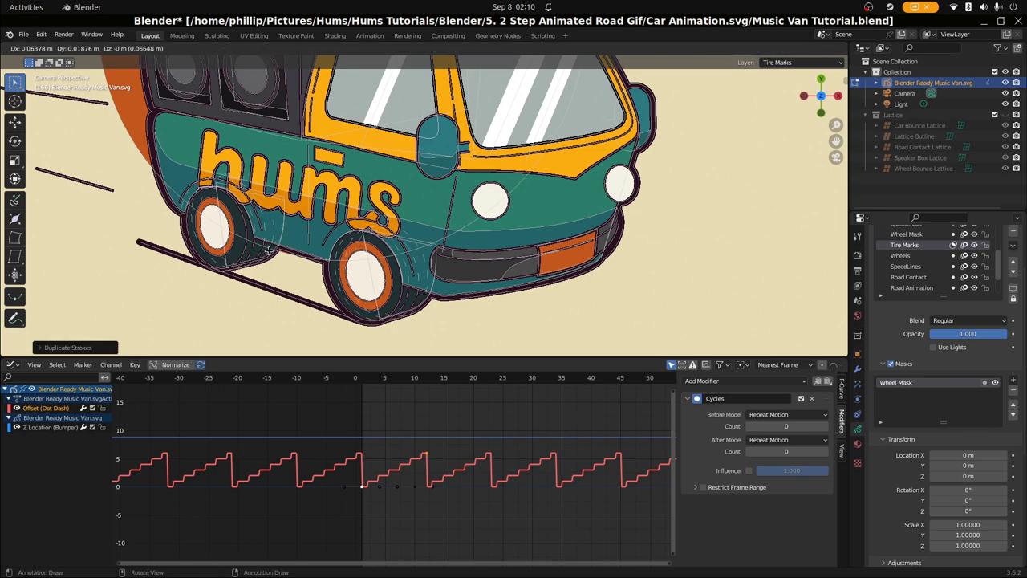
{"action": "left_click", "coordinate": [268, 250]}
{"action": "scroll", "coordinate": [293, 309], "scroll_direction": "down", "scroll_amount": 2}
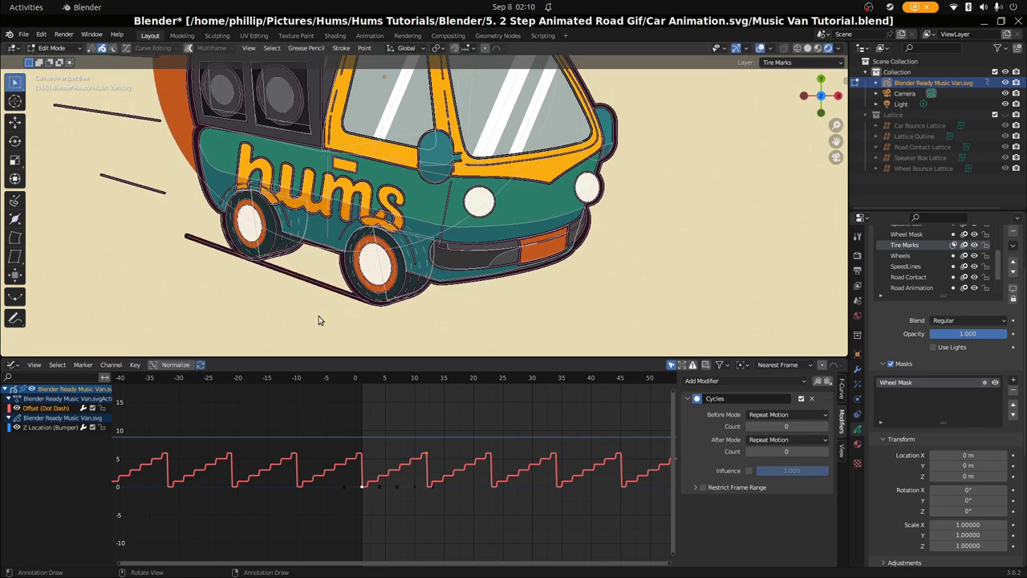
{"action": "key", "text": "Tab"}
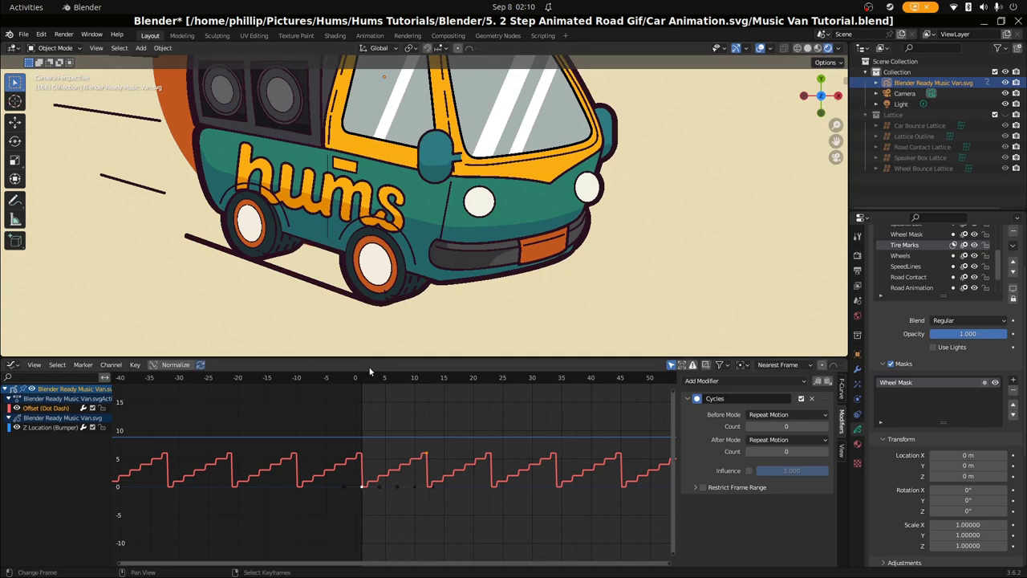
Step: Play the animation to check the tire marks on both wheels and save the file
{"action": "key", "text": "space"}
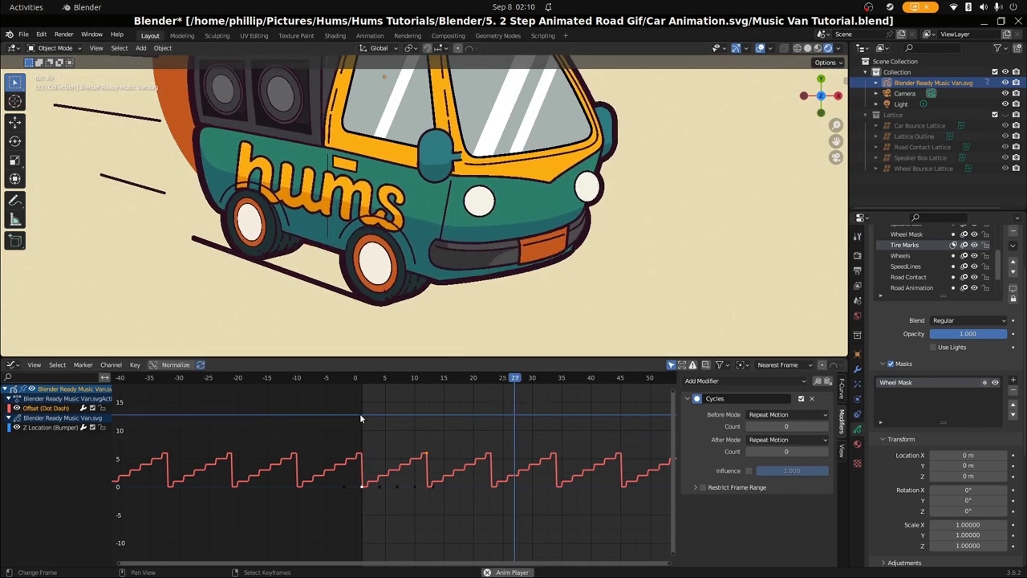
{"action": "scroll", "coordinate": [282, 280], "scroll_direction": "up", "scroll_amount": 1}
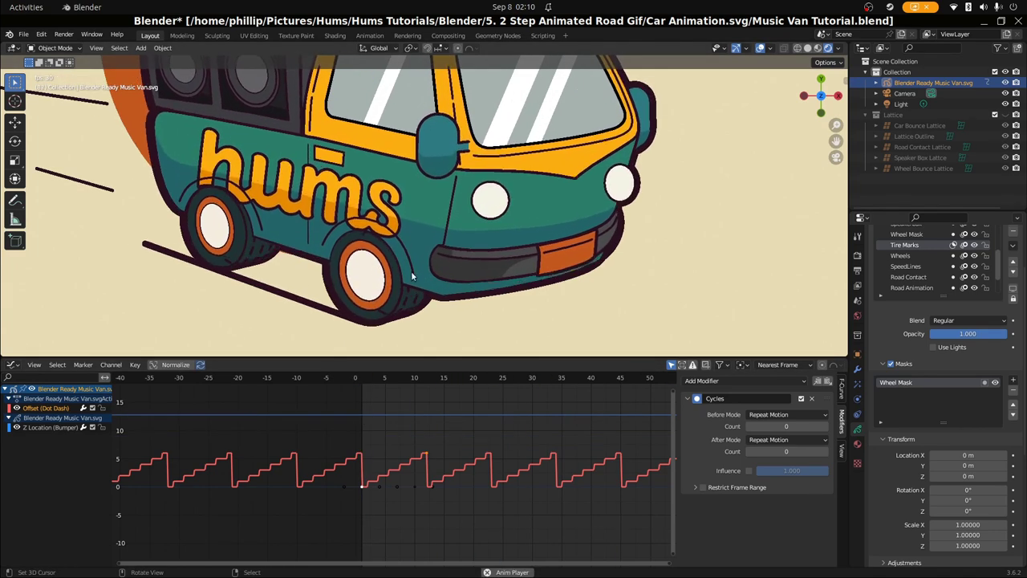
{"action": "scroll", "coordinate": [385, 289], "scroll_direction": "up", "scroll_amount": 4}
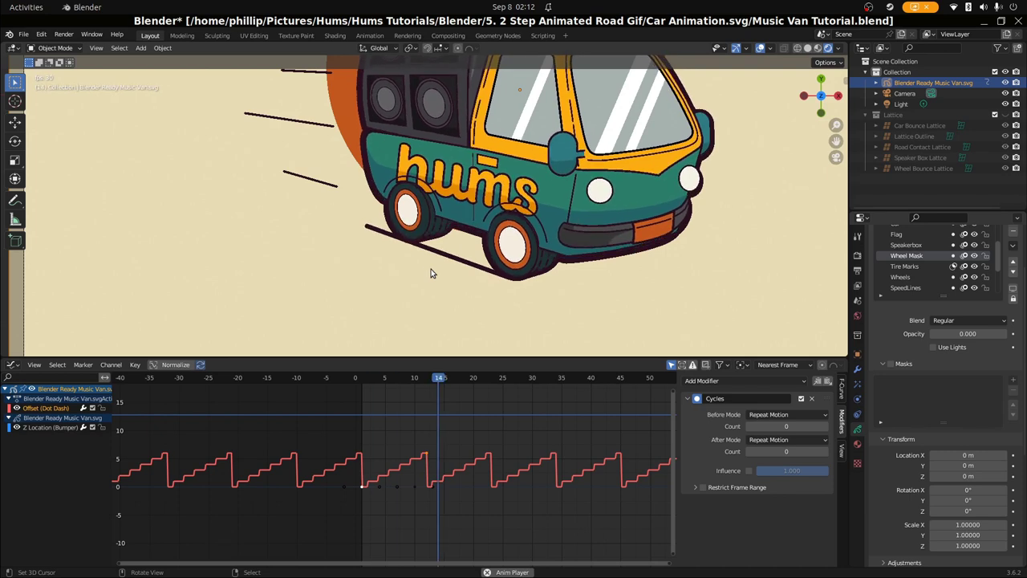
{"action": "scroll", "coordinate": [401, 265], "scroll_direction": "down", "scroll_amount": 3}
{"action": "key", "text": "space"}
{"action": "key", "text": "ctrl+s"}
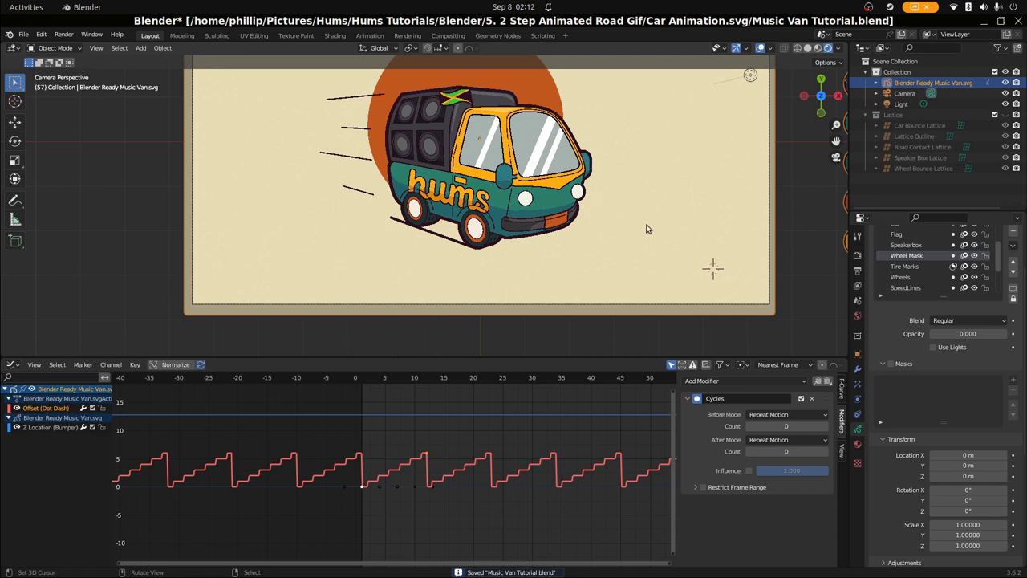
Step: Make SpeedLines the active layer, and rename the Dot Dash modifier to "Dot Dash - Wheels" and collapse it
{"action": "scroll", "coordinate": [934, 281], "scroll_direction": "up", "scroll_amount": 1}
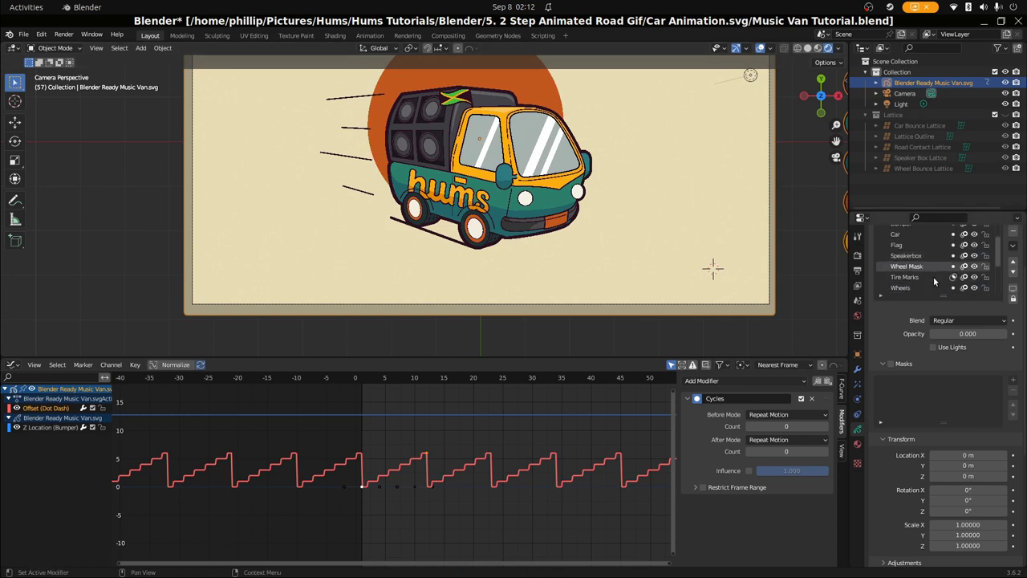
{"action": "scroll", "coordinate": [934, 280], "scroll_direction": "down", "scroll_amount": 3}
{"action": "left_click", "coordinate": [915, 265]}
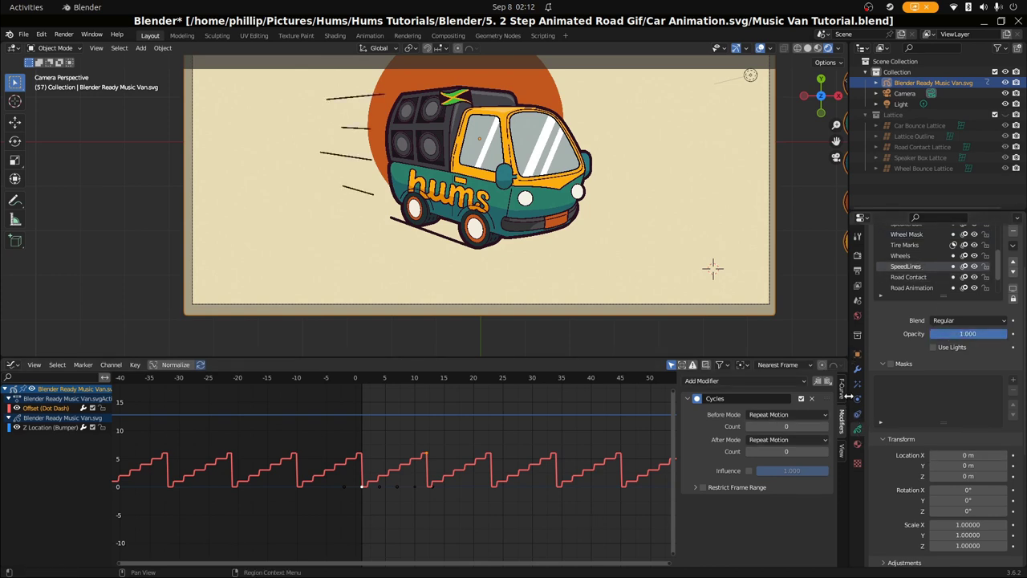
{"action": "left_click", "coordinate": [857, 371]}
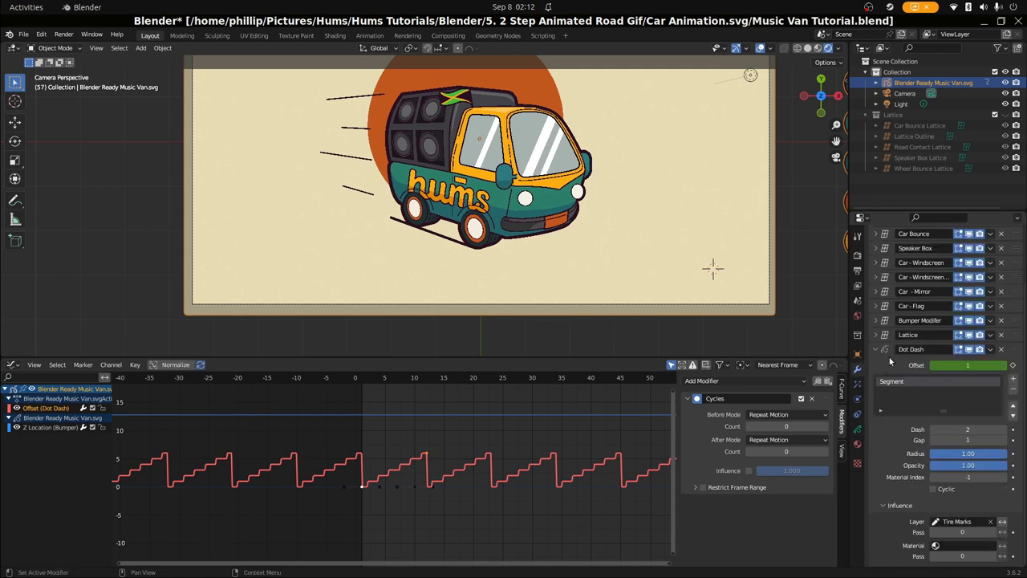
{"action": "double_click", "coordinate": [931, 349]}
{"action": "type", "text": "- W"}
{"action": "left_click", "coordinate": [875, 350]}
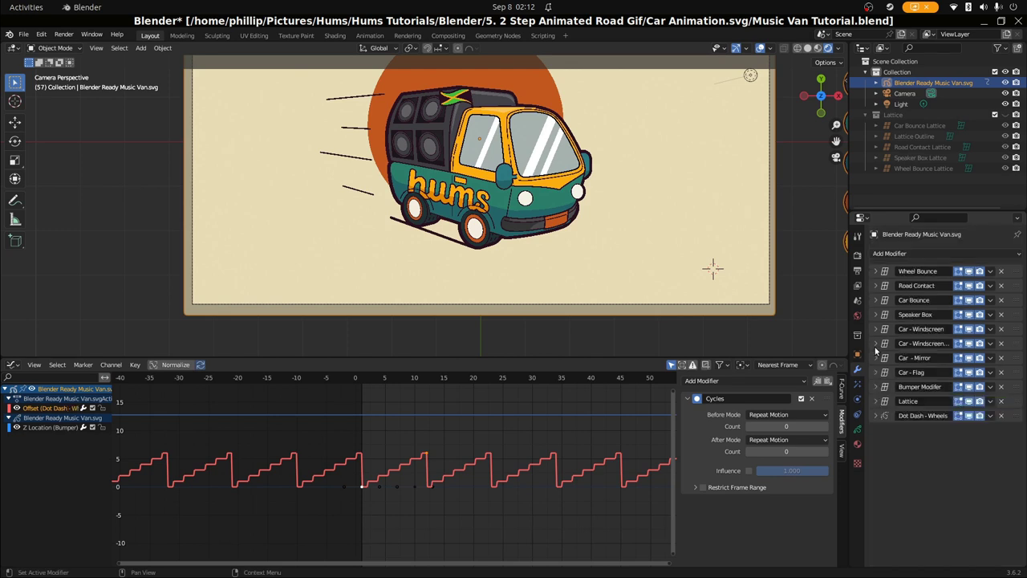
Step: Add a second Dot Dash modifier and limit its influence to the SpeedLines layer
{"action": "left_click", "coordinate": [942, 254]}
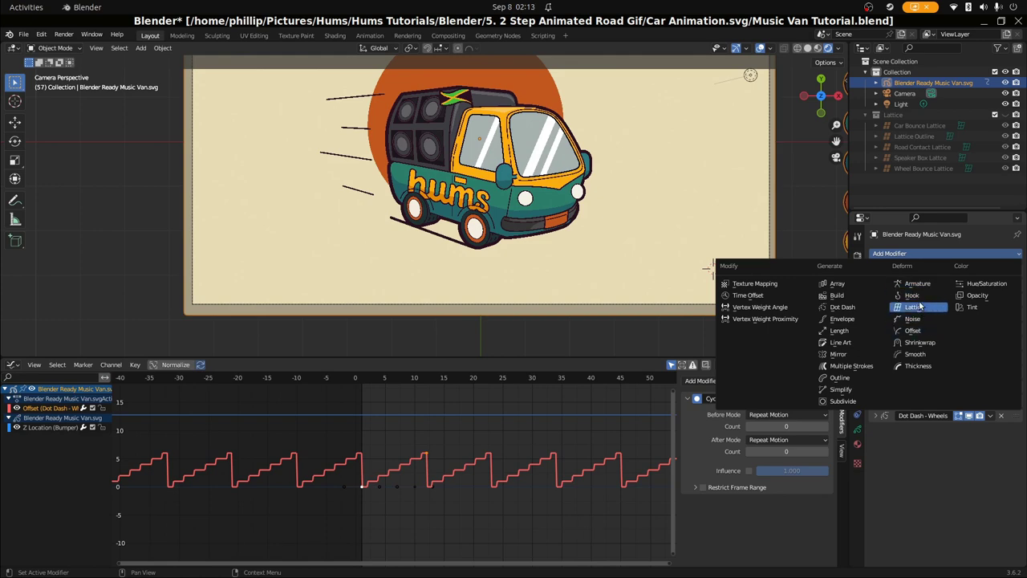
{"action": "left_click", "coordinate": [843, 307]}
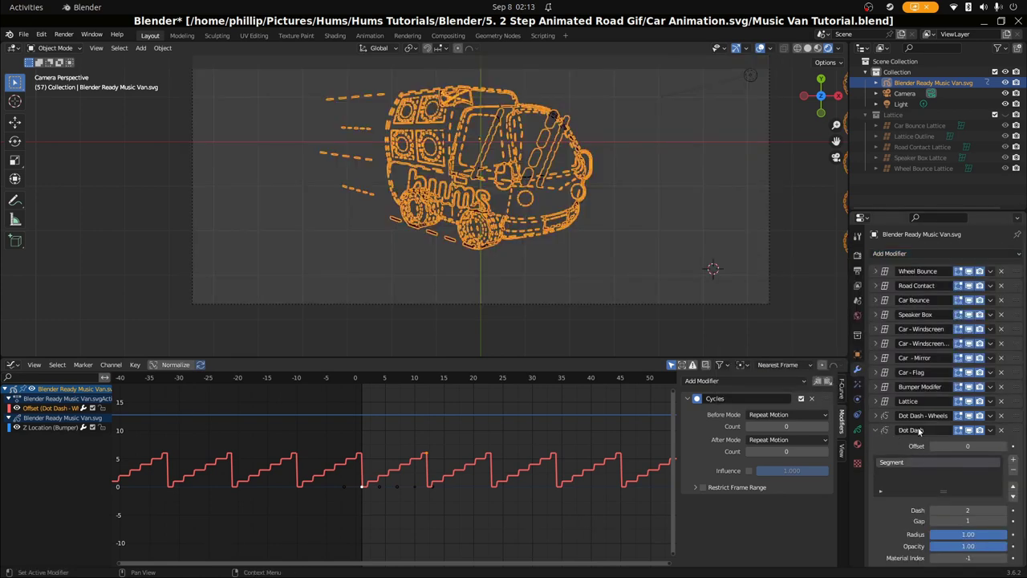
{"action": "scroll", "coordinate": [912, 487], "scroll_direction": "down", "scroll_amount": 1}
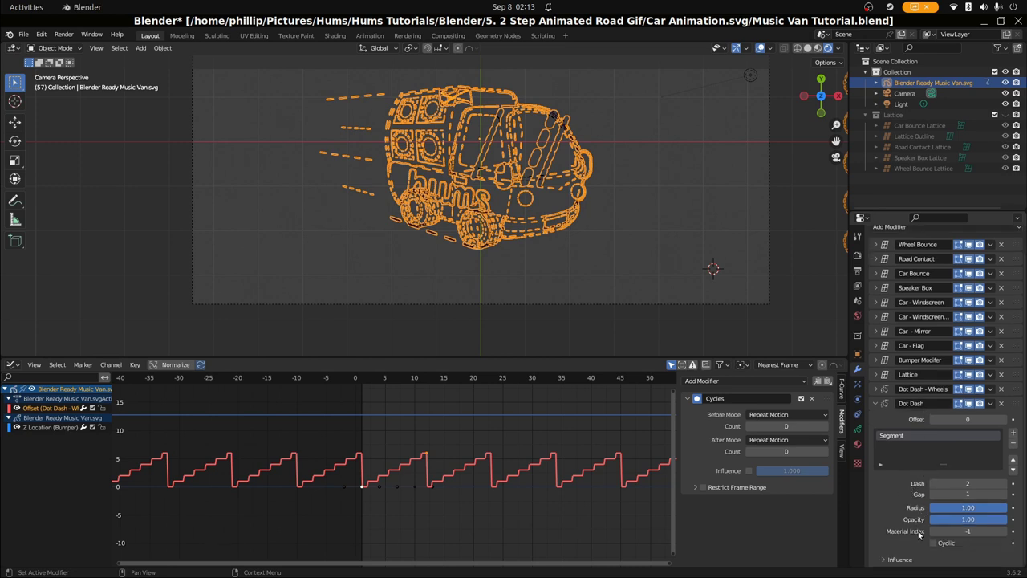
{"action": "left_click", "coordinate": [899, 559]}
{"action": "scroll", "coordinate": [912, 524], "scroll_direction": "down", "scroll_amount": 2}
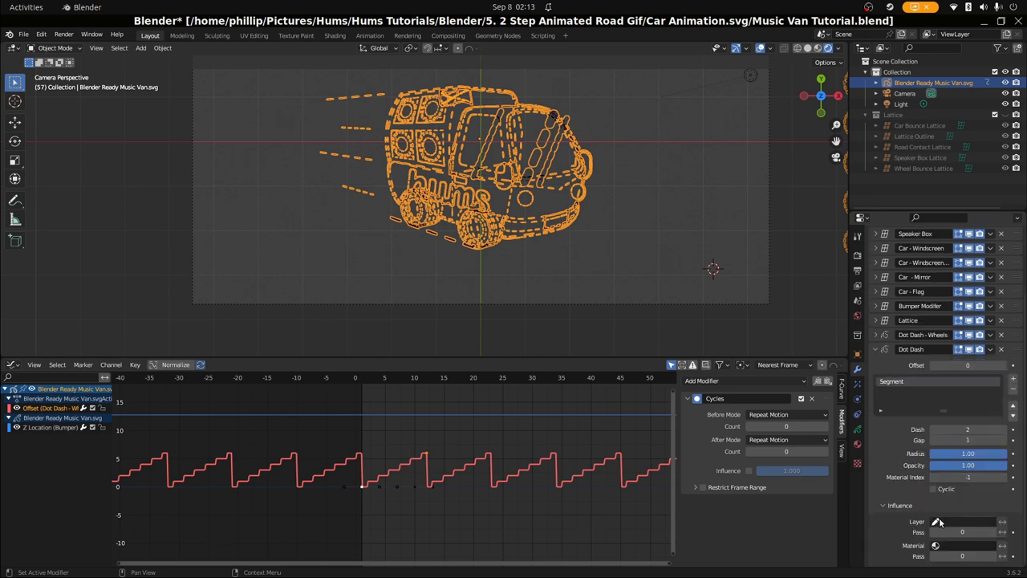
{"action": "left_click", "coordinate": [939, 522]}
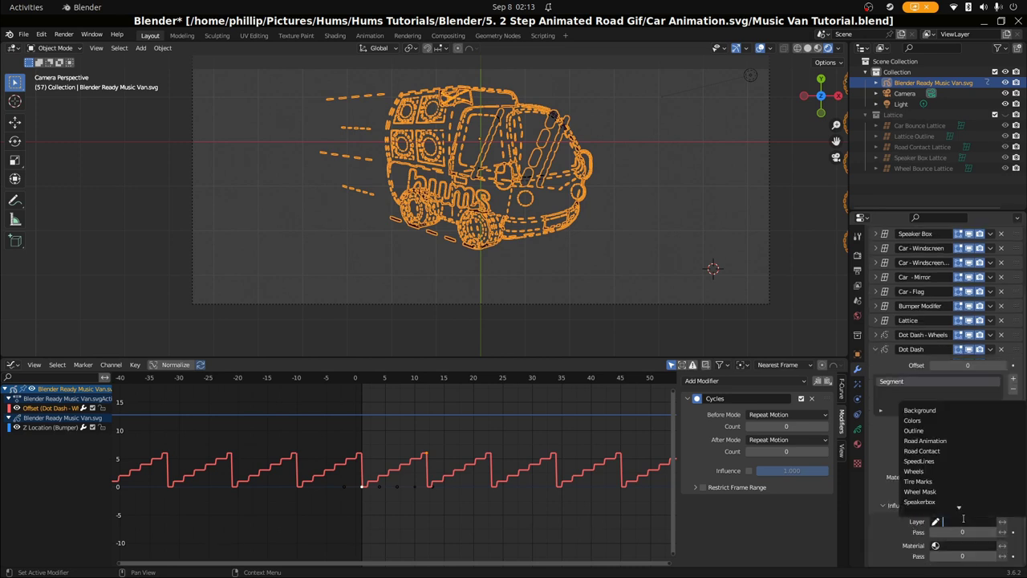
{"action": "left_click", "coordinate": [947, 462]}
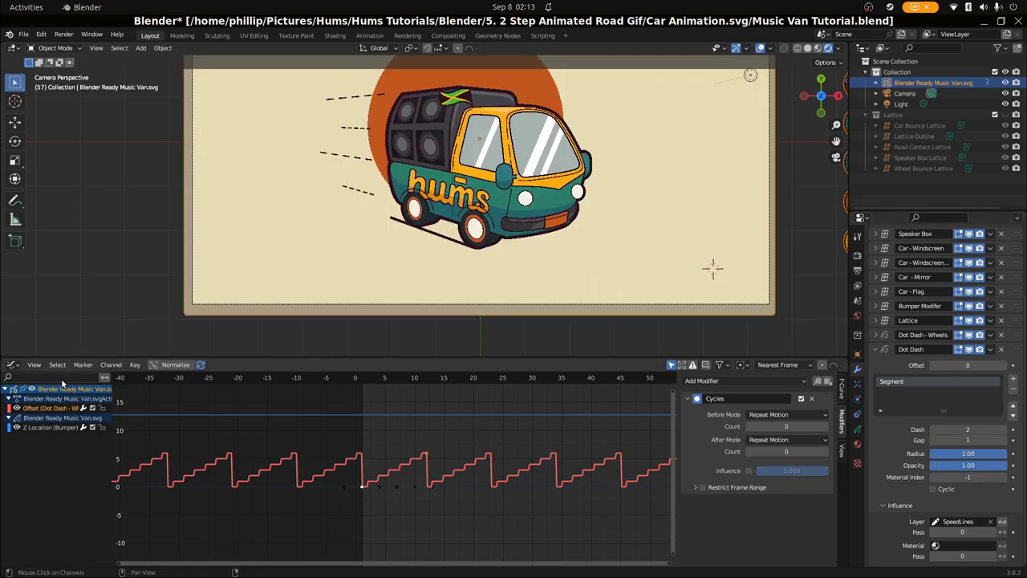
Step: Show the Dope Sheet and insert a keyframe for the new Dot Dash modifier's Offset at 0 on frame 1
{"action": "left_click", "coordinate": [12, 365]}
{"action": "left_click", "coordinate": [151, 395]}
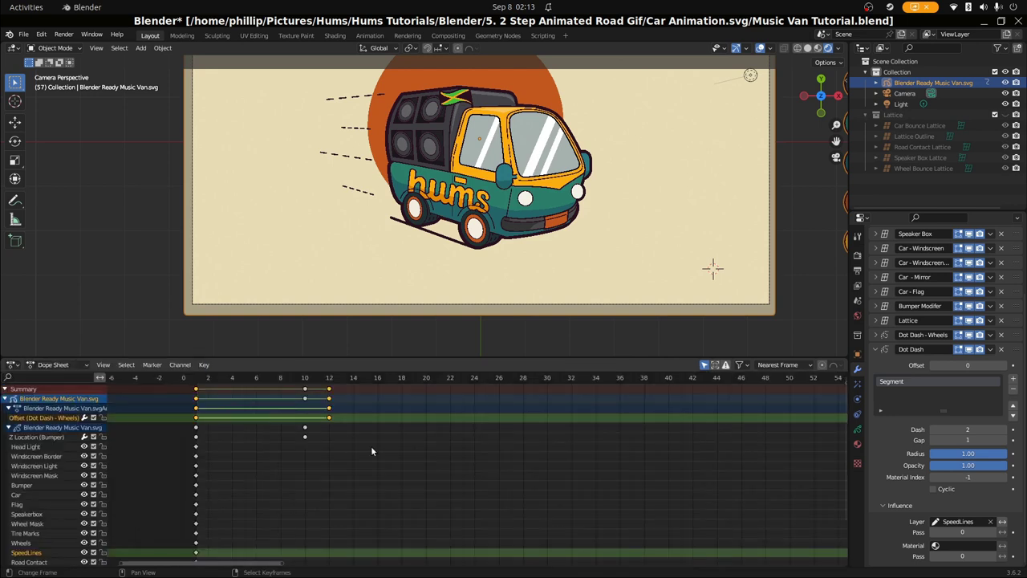
{"action": "left_click_drag", "start_coordinate": [207, 435], "coordinate": [326, 438]}
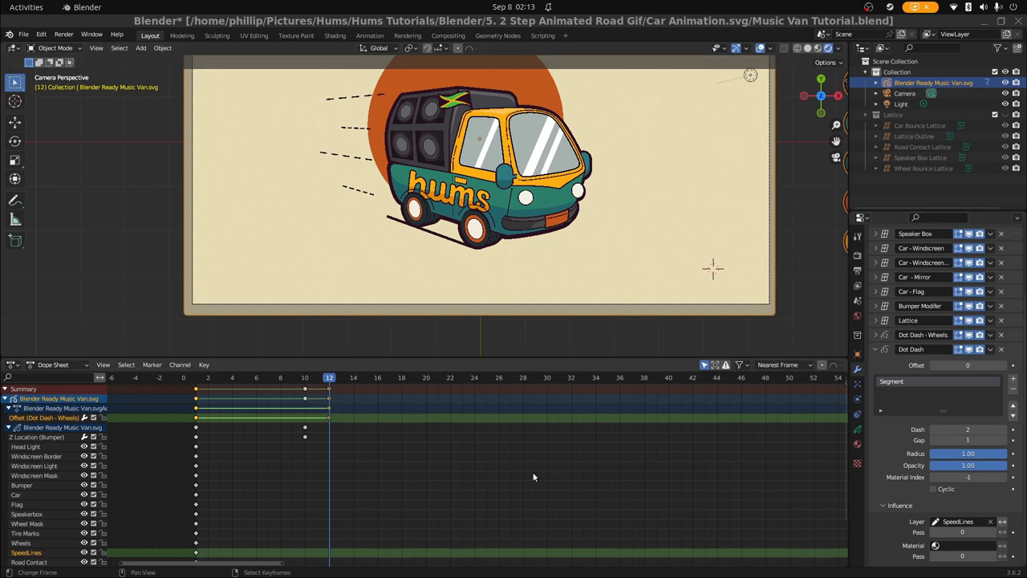
{"action": "key", "text": "shift+Left"}
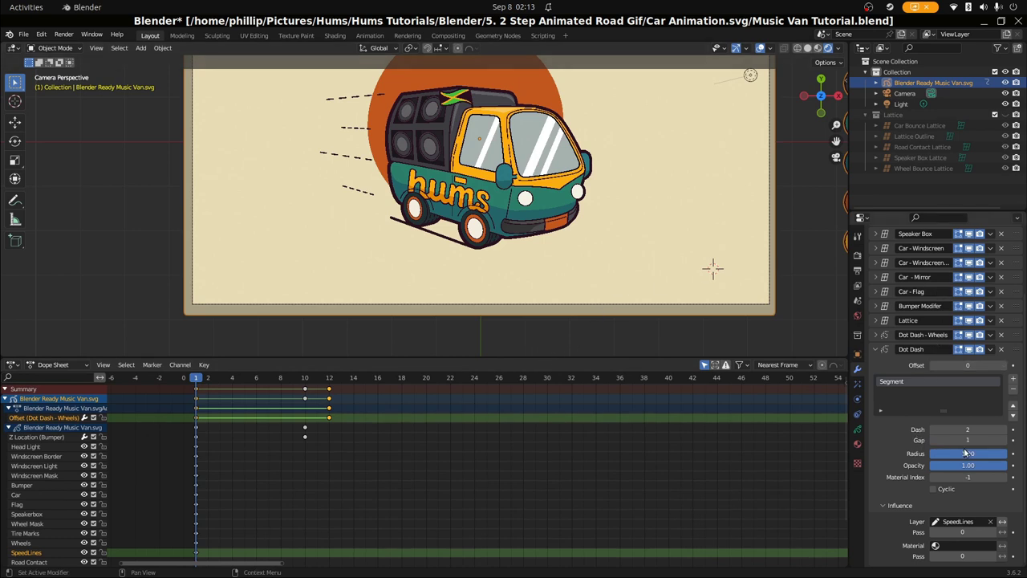
{"action": "right_click", "coordinate": [967, 365]}
{"action": "left_click", "coordinate": [966, 368]}
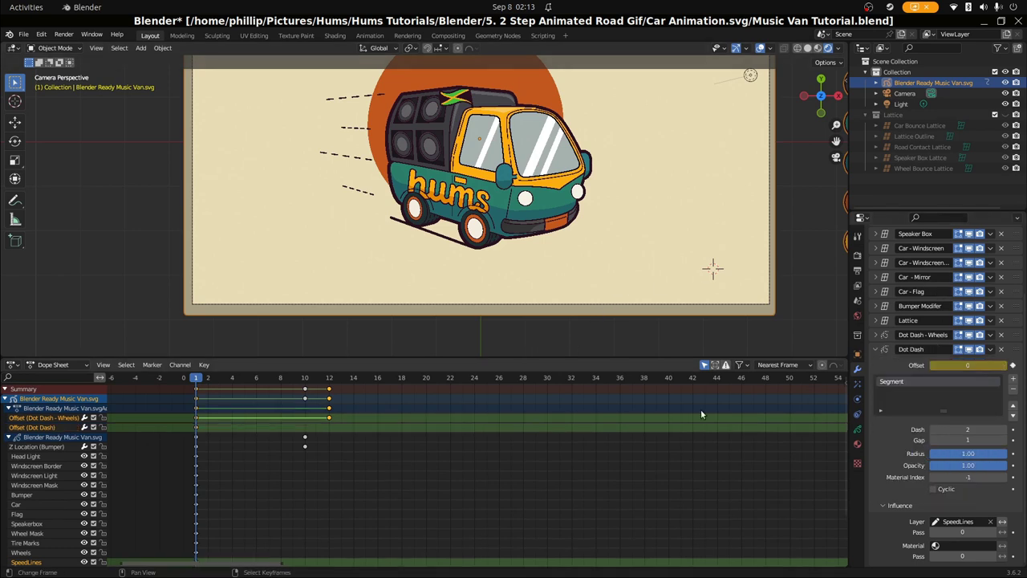
Step: Insert a keyframe for the SpeedLines Dot Dash modifier's Offset at 12 on frame 25
{"action": "left_click_drag", "start_coordinate": [196, 487], "coordinate": [485, 484]}
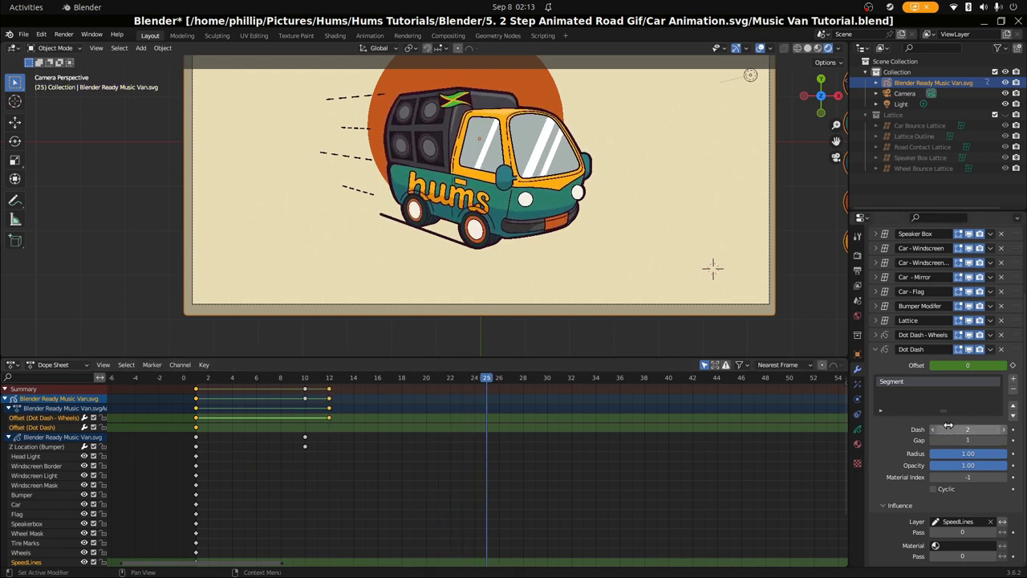
{"action": "left_click", "coordinate": [954, 365]}
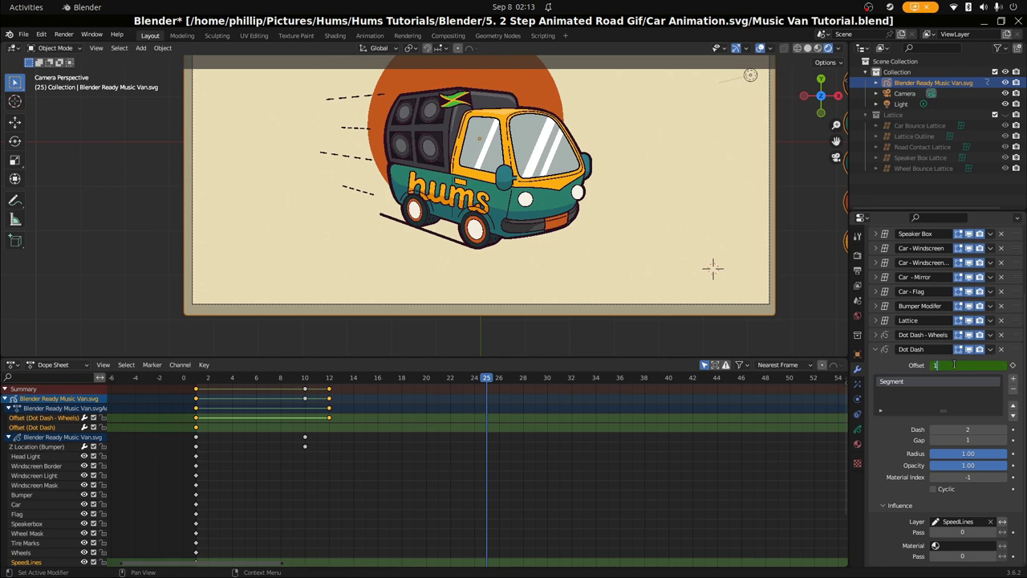
{"action": "type", "text": "12"}
{"action": "key", "text": "Return"}
{"action": "right_click", "coordinate": [947, 366]}
{"action": "left_click", "coordinate": [923, 375]}
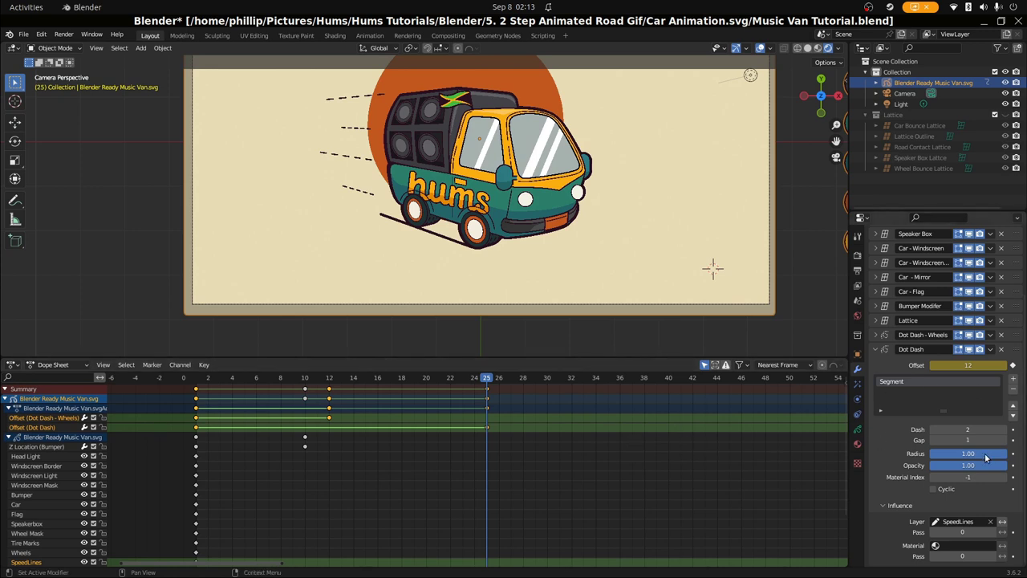
Step: Set the SpeedLines Dot Dash segment to a Dash of 4 and a Gap of 3
{"action": "left_click", "coordinate": [955, 431]}
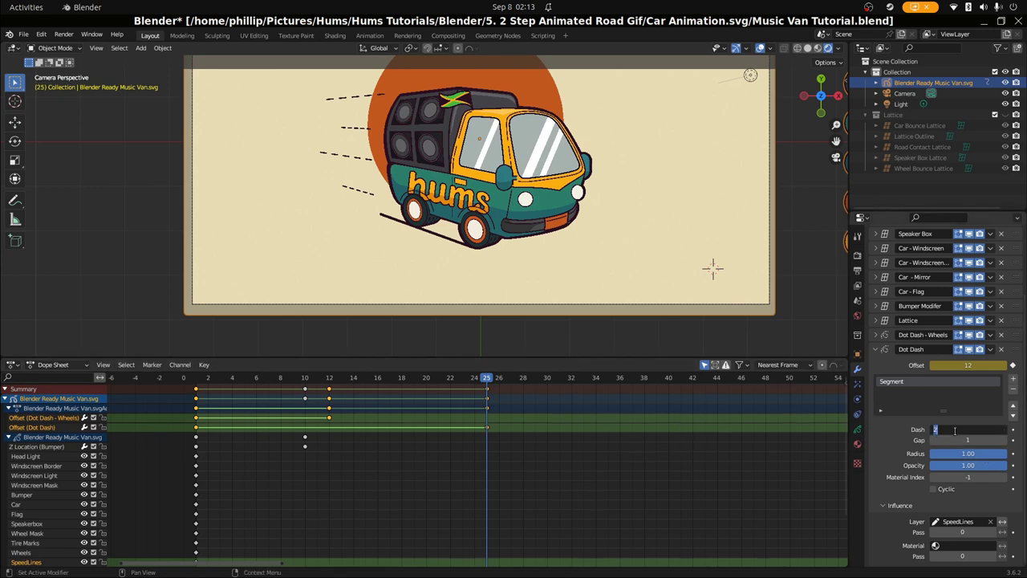
{"action": "type", "text": "4"}
{"action": "key", "text": "Return"}
{"action": "left_click", "coordinate": [969, 440]}
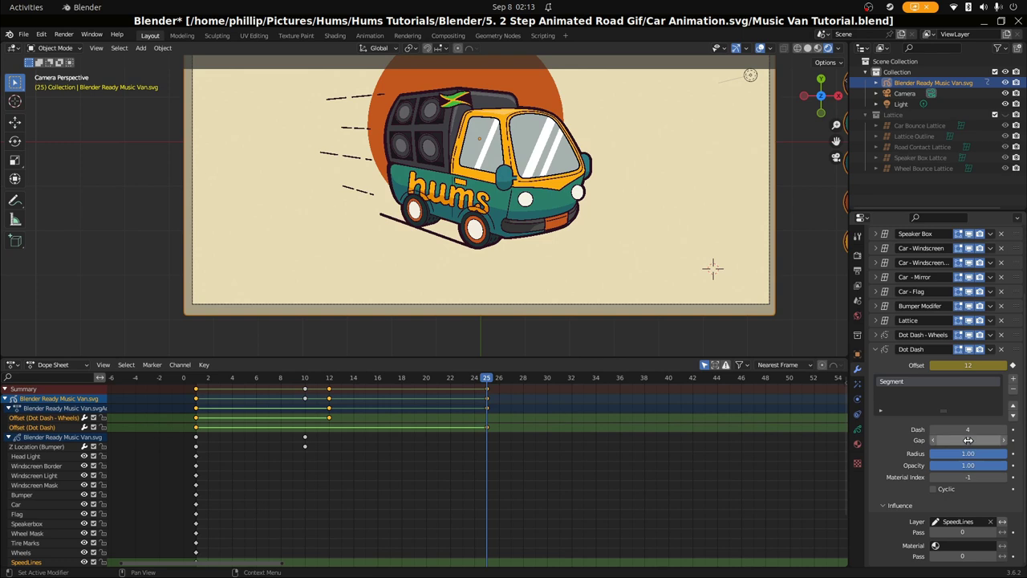
{"action": "key", "text": "Return"}
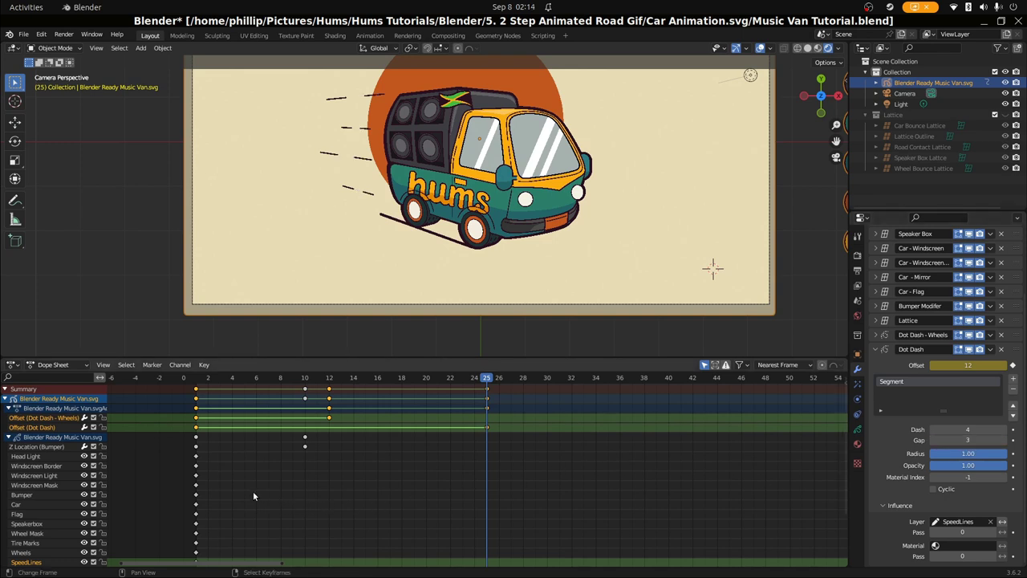
Step: Play the animation to check how the dashed speed lines move behind the van
{"action": "key", "text": "space"}
{"action": "scroll", "coordinate": [337, 200], "scroll_direction": "down", "scroll_amount": 3}
{"action": "scroll", "coordinate": [399, 167], "scroll_direction": "up", "scroll_amount": 3}
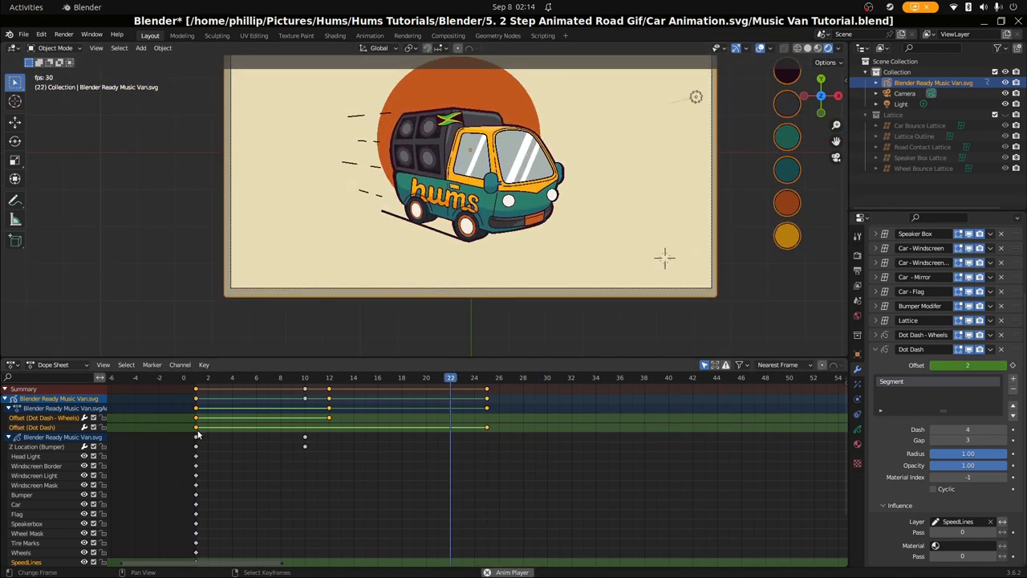
{"action": "key", "text": "space"}
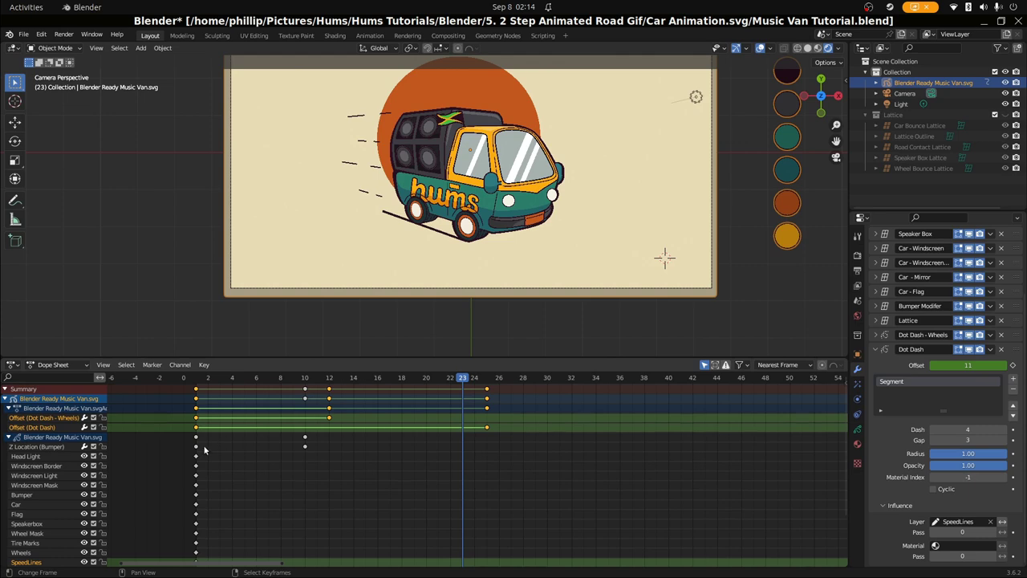
Step: Return to frame 1 and, in the Graph Editor, add a Cycles modifier to the SpeedLines Dot Dash Offset curve
{"action": "left_click", "coordinate": [197, 449]}
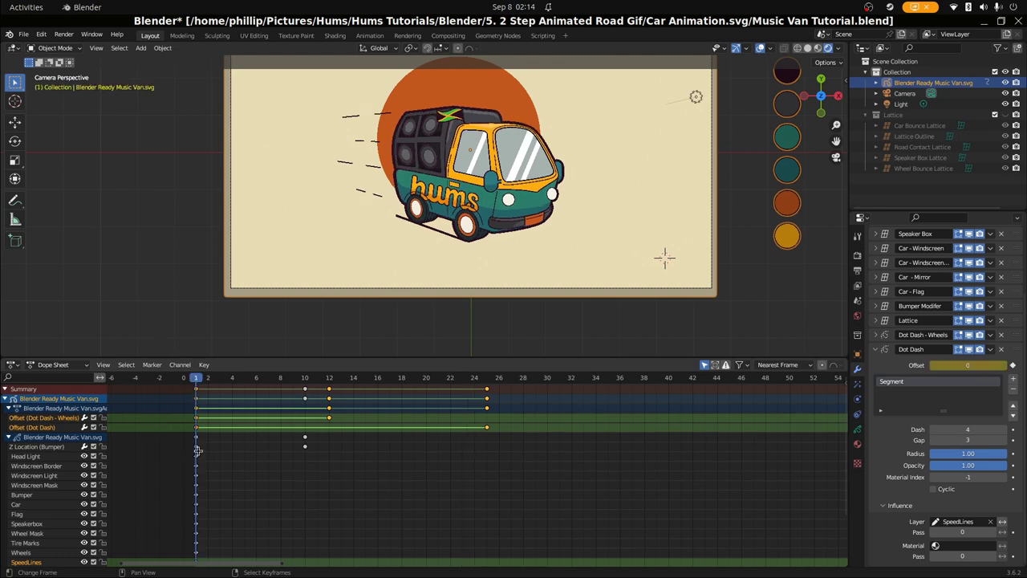
{"action": "left_click", "coordinate": [12, 365]}
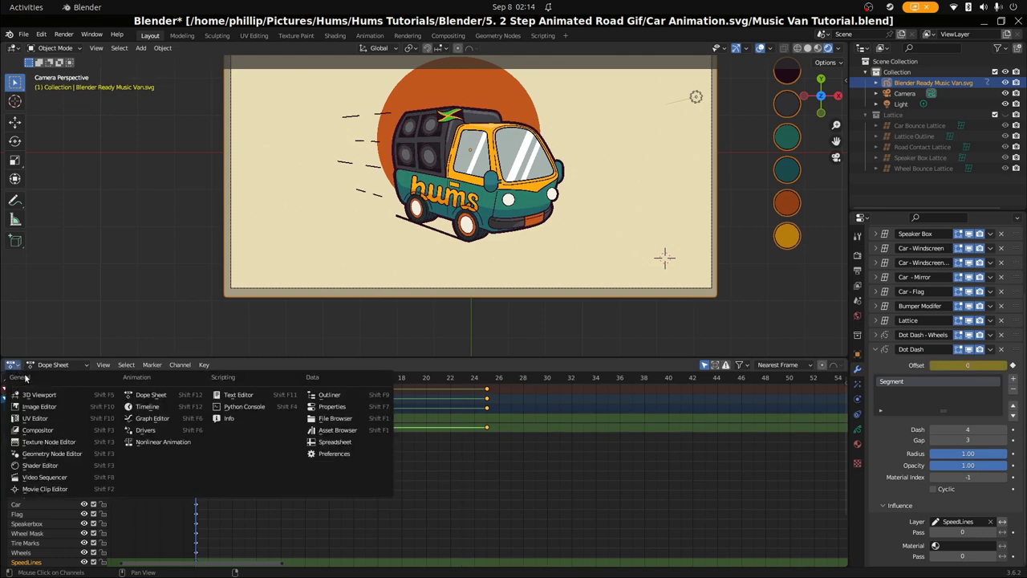
{"action": "left_click", "coordinate": [152, 419]}
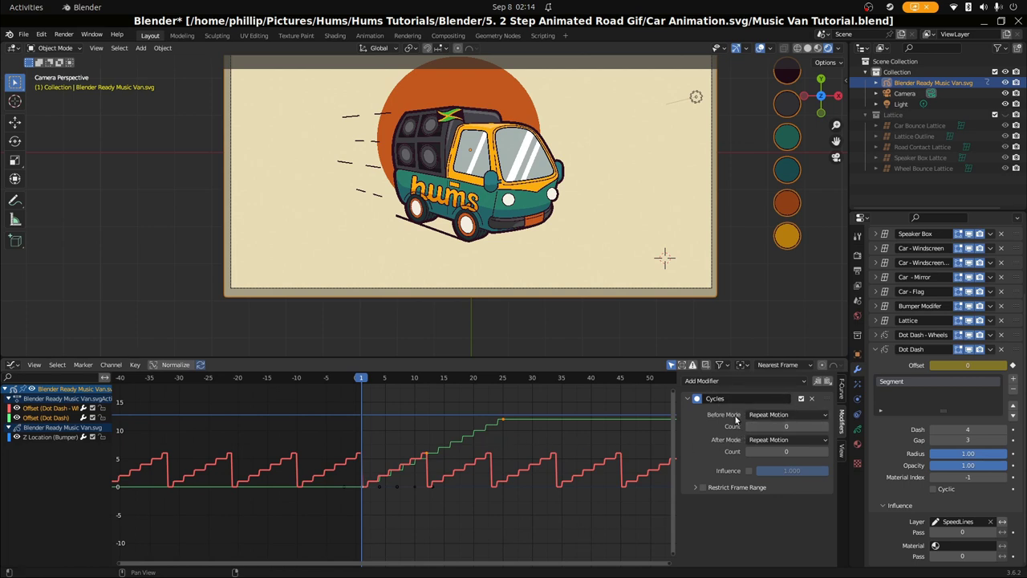
{"action": "left_click", "coordinate": [59, 427]}
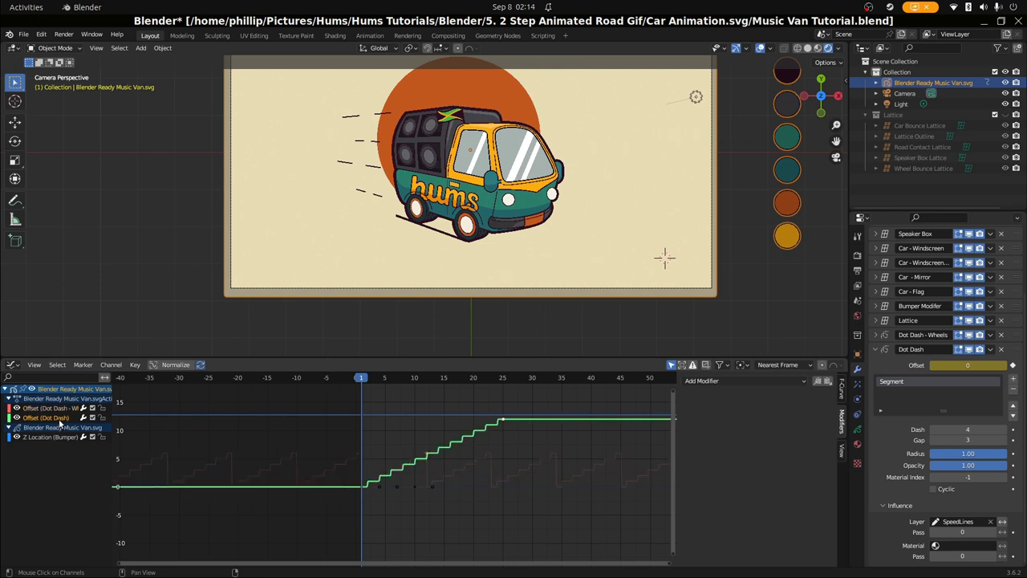
{"action": "left_click", "coordinate": [720, 379]}
{"action": "left_click", "coordinate": [726, 425]}
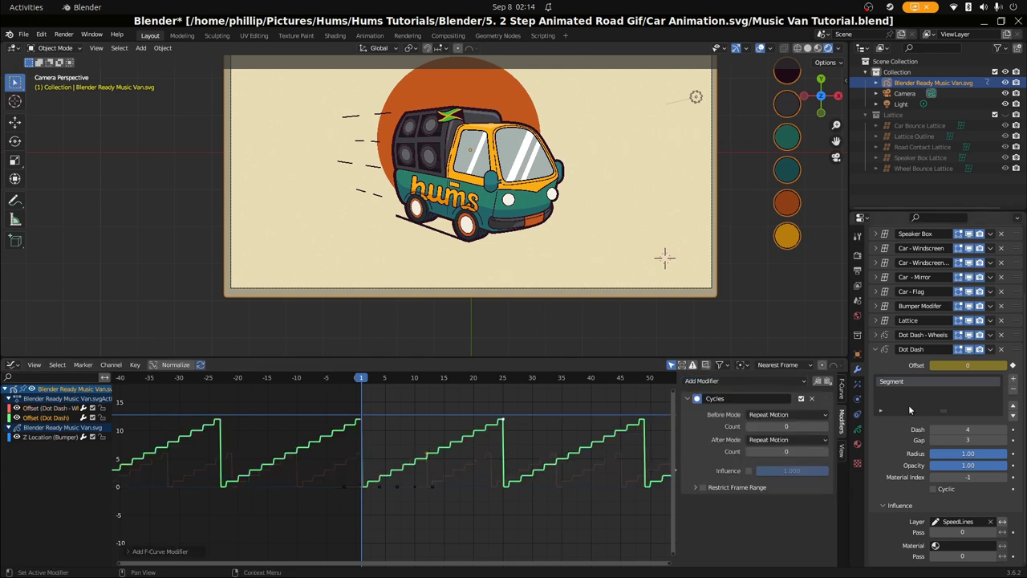
Step: Collapse the second Dot Dash modifier and rename it "Dot Dash - Speed"
{"action": "left_click", "coordinate": [874, 353]}
{"action": "double_click", "coordinate": [929, 429]}
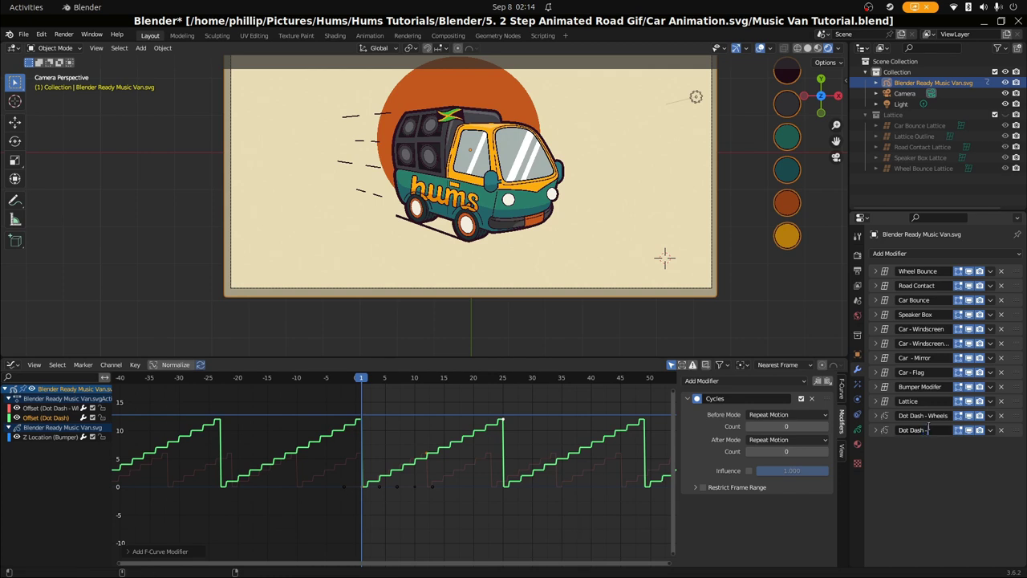
{"action": "type", "text": "- Speed"}
{"action": "key", "text": "Return"}
Step: Play the animation to check that the cycling speed lines loop together with the rest of the van
{"action": "key", "text": "space"}
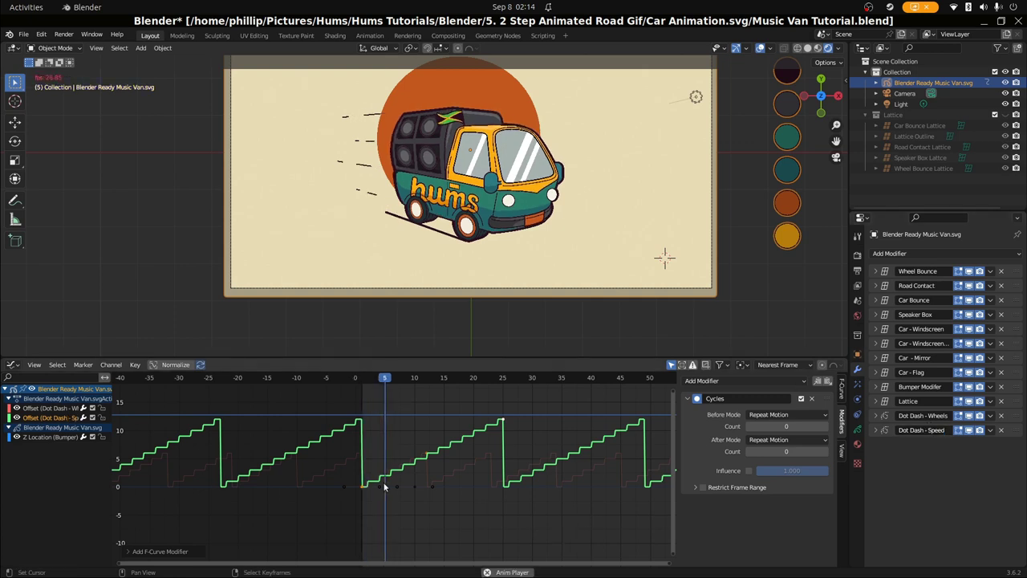
{"action": "scroll", "coordinate": [465, 250], "scroll_direction": "down", "scroll_amount": 1}
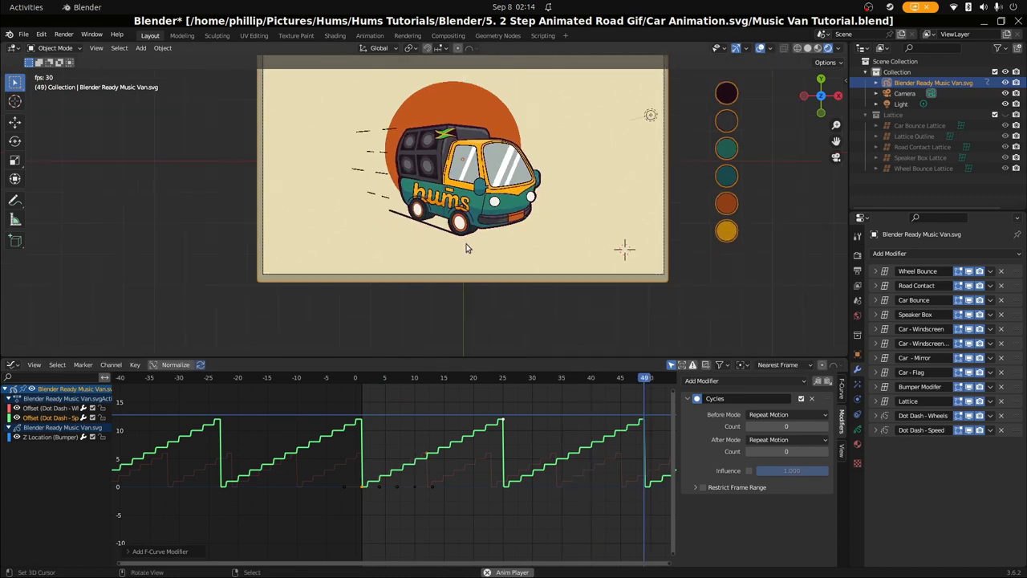
{"action": "scroll", "coordinate": [449, 233], "scroll_direction": "up", "scroll_amount": 1}
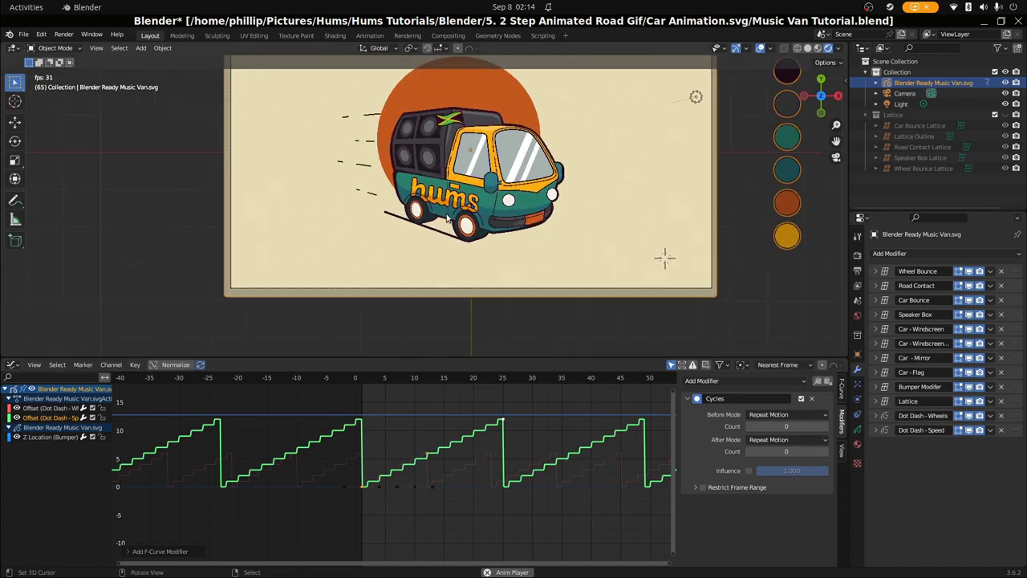
{"action": "scroll", "coordinate": [349, 211], "scroll_direction": "down", "scroll_amount": 1}
{"action": "scroll", "coordinate": [393, 186], "scroll_direction": "up", "scroll_amount": 1}
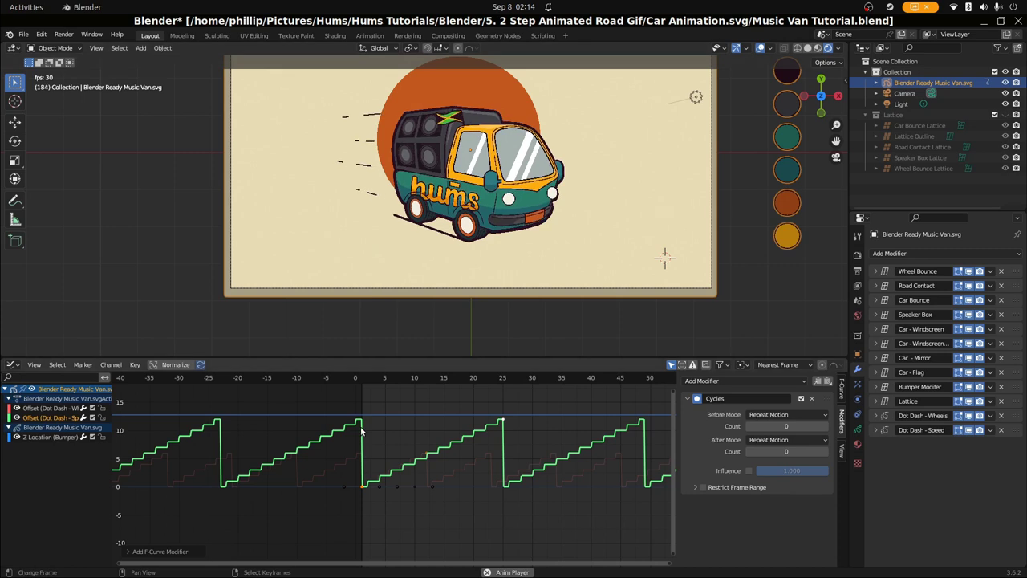
{"action": "key", "text": "space"}
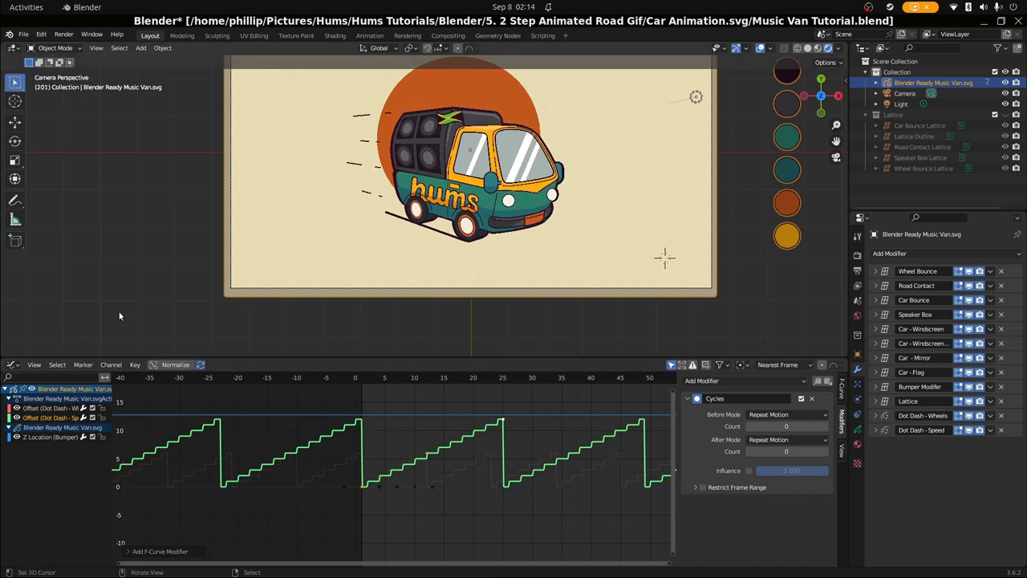
Step: In the Dope Sheet, move the Dot Dash - Speed Offset's end keyframe to frame 20
{"action": "left_click", "coordinate": [12, 365]}
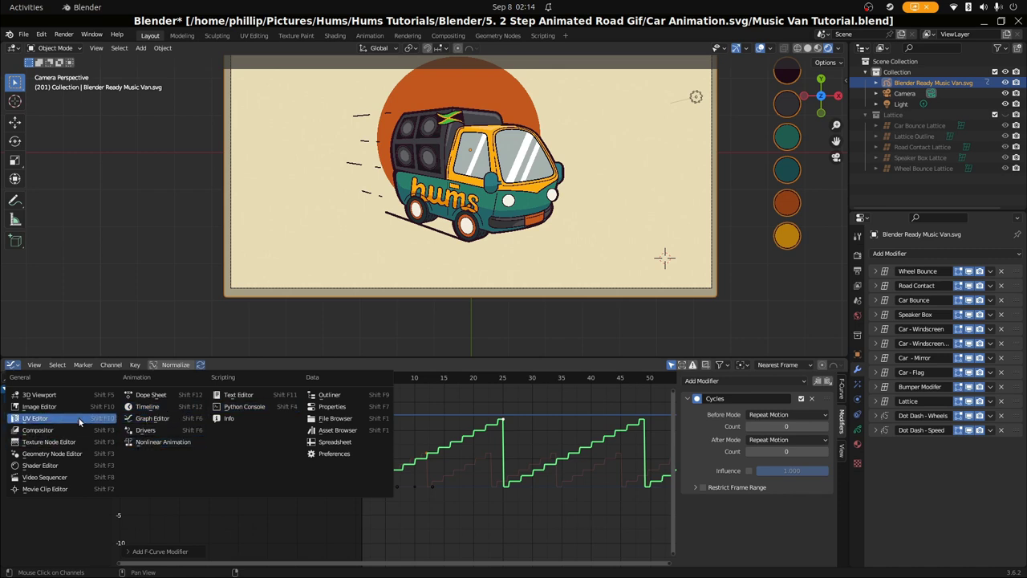
{"action": "left_click", "coordinate": [150, 395]}
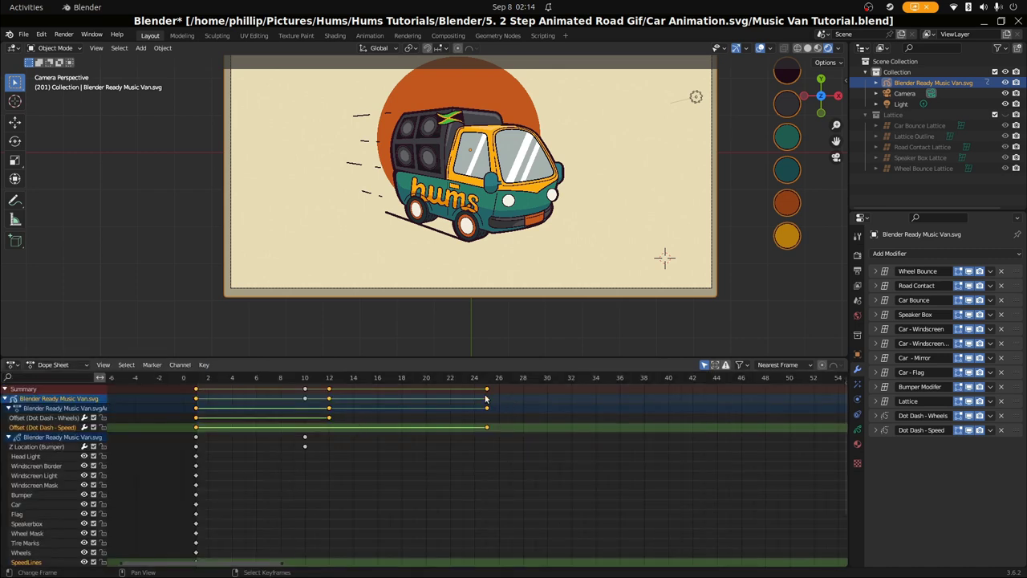
{"action": "left_click_drag", "start_coordinate": [486, 389], "coordinate": [425, 409]}
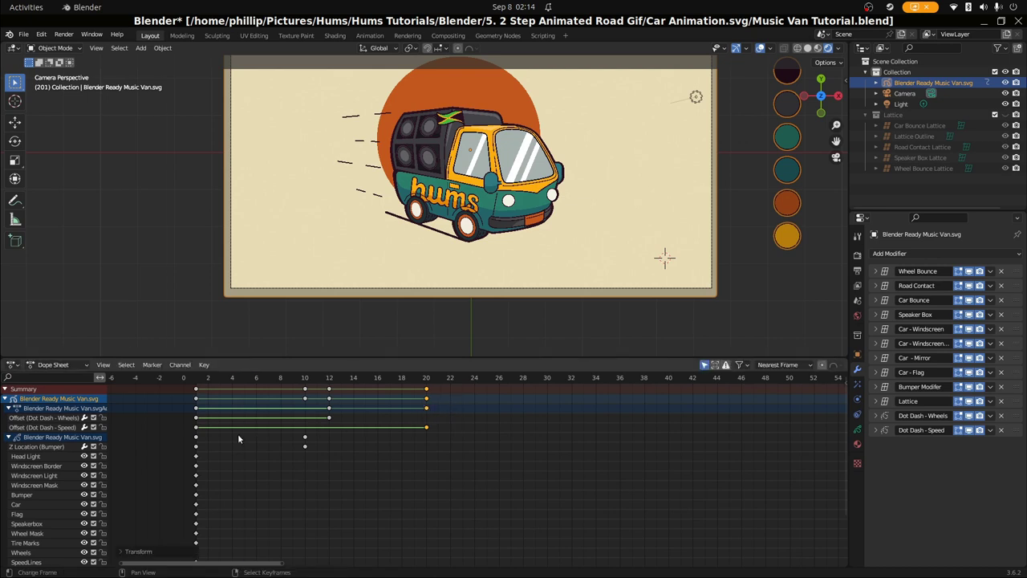
Step: Play the animation again to review the speed lines with their shortened cycle
{"action": "key", "text": "space"}
{"action": "scroll", "coordinate": [357, 276], "scroll_direction": "down", "scroll_amount": 1}
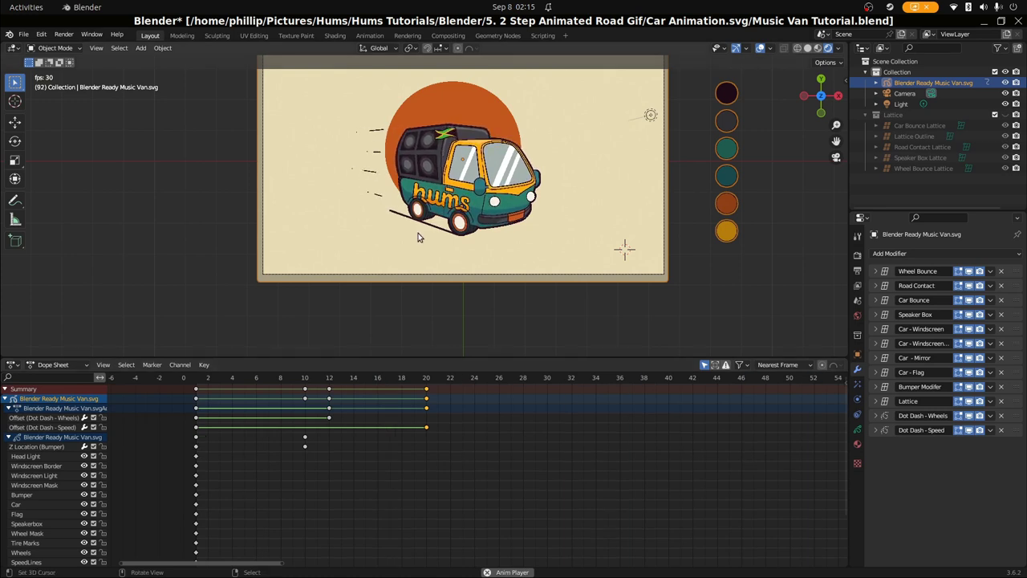
{"action": "scroll", "coordinate": [418, 235], "scroll_direction": "up", "scroll_amount": 2}
{"action": "scroll", "coordinate": [418, 238], "scroll_direction": "down", "scroll_amount": 2}
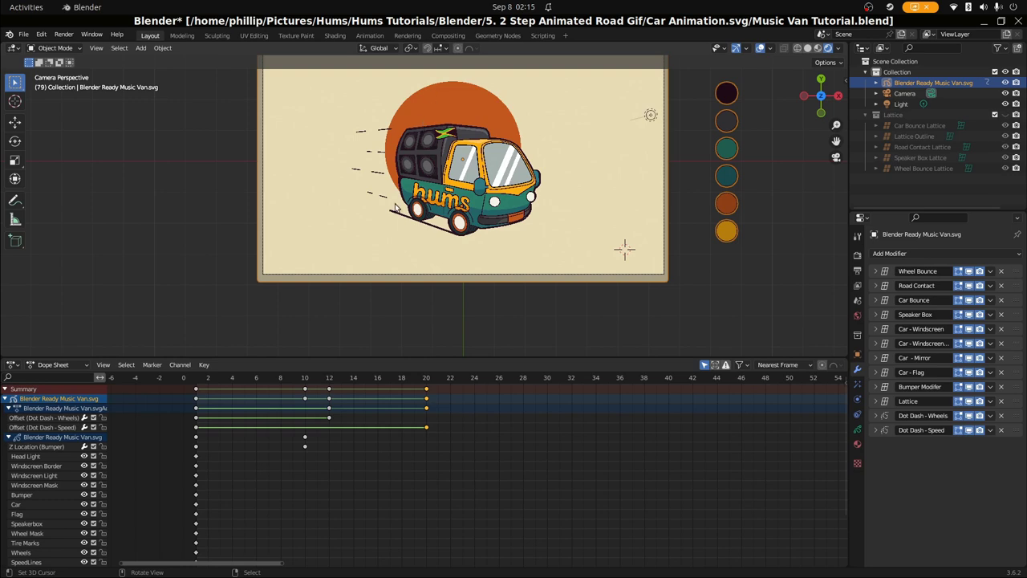
Step: Return to the Blender window and enlarge the Properties editor to show more of the Windscreen Light layer's settings
{"action": "key", "text": "super"}
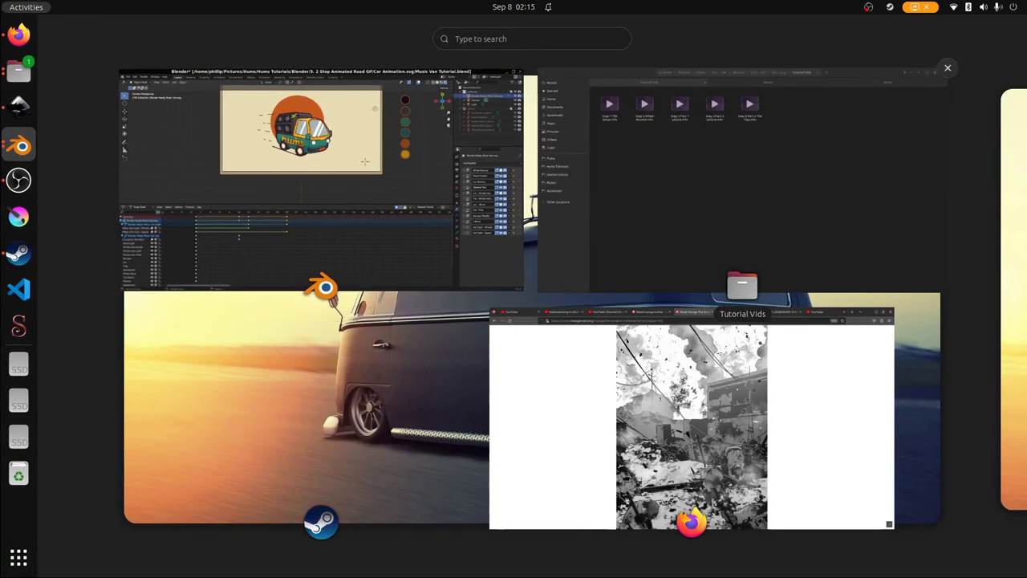
{"action": "left_click", "coordinate": [424, 201]}
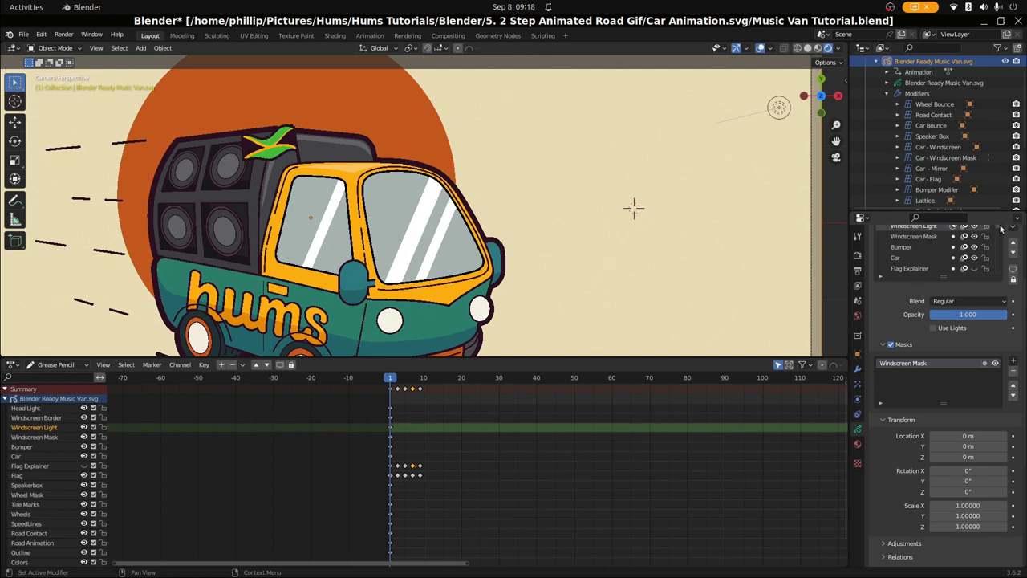
{"action": "left_click_drag", "start_coordinate": [915, 212], "coordinate": [911, 147]}
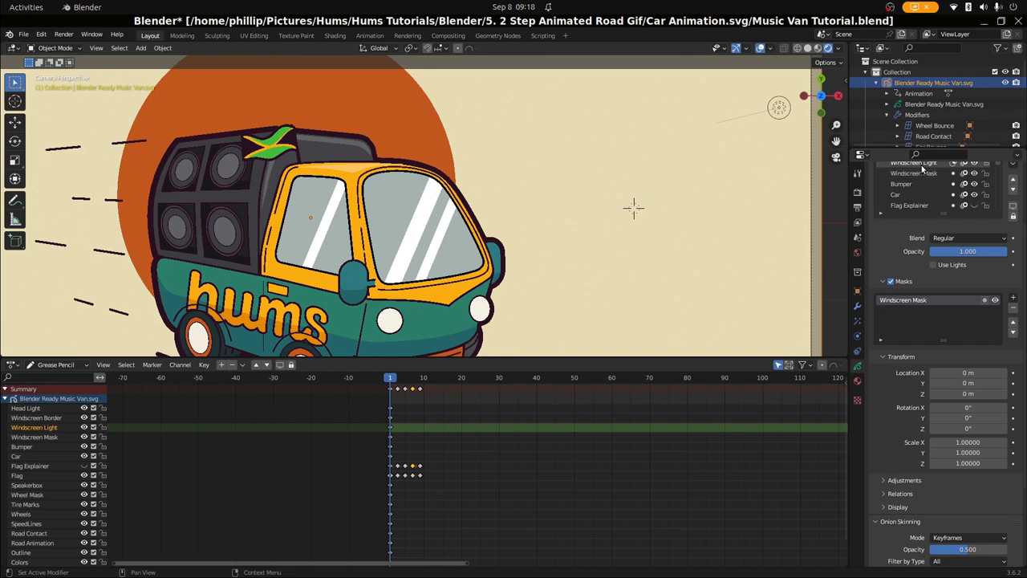
{"action": "right_click", "coordinate": [958, 413]}
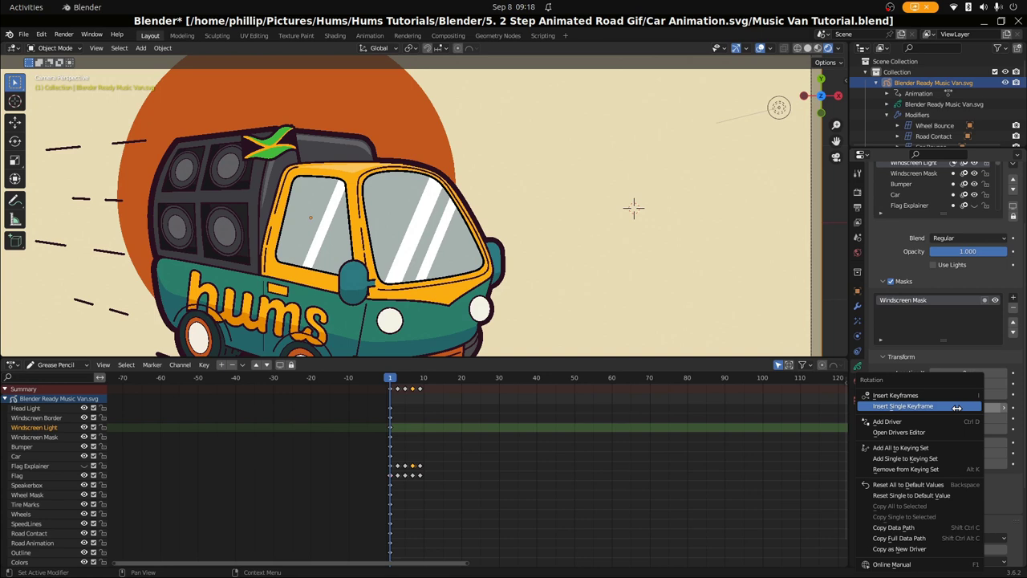
{"action": "left_click", "coordinate": [957, 407]}
{"action": "left_click", "coordinate": [957, 408]}
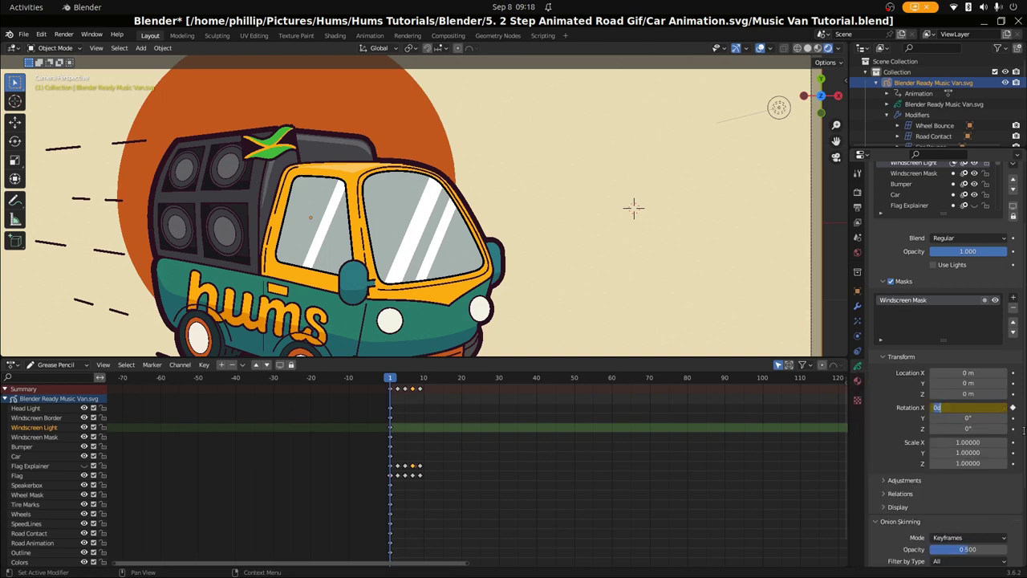
{"action": "type", "text": "0.74"}
{"action": "key", "text": "Return"}
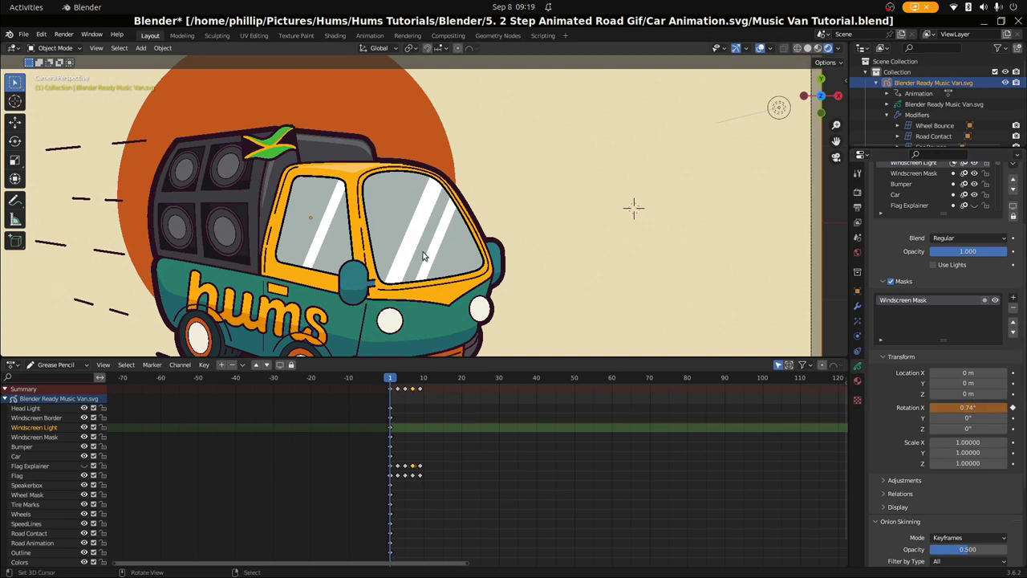
{"action": "right_click", "coordinate": [958, 409]}
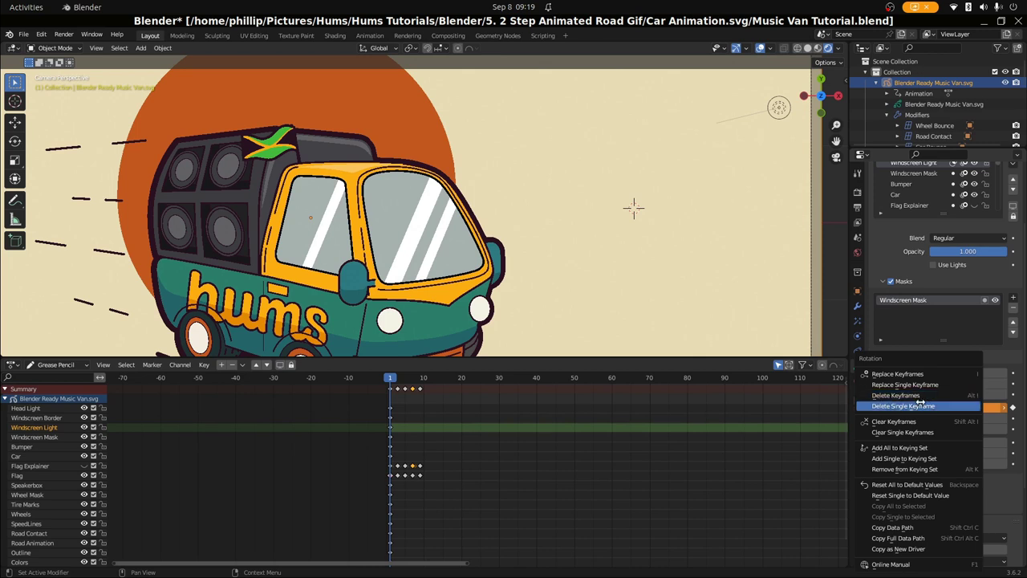
{"action": "left_click", "coordinate": [920, 405]}
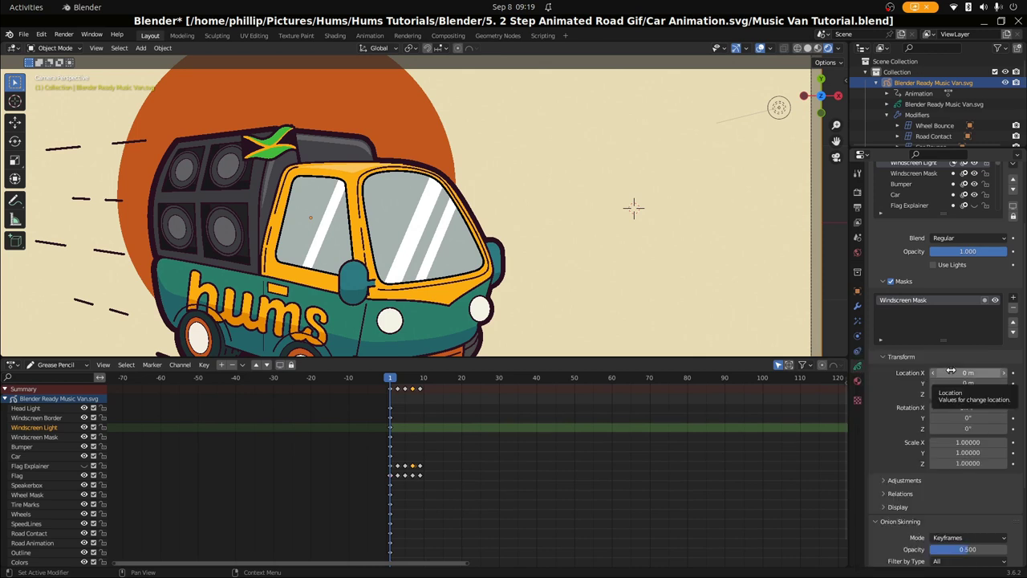
{"action": "left_click", "coordinate": [963, 407]}
{"action": "type", "text": "0"}
{"action": "key", "text": "Return"}
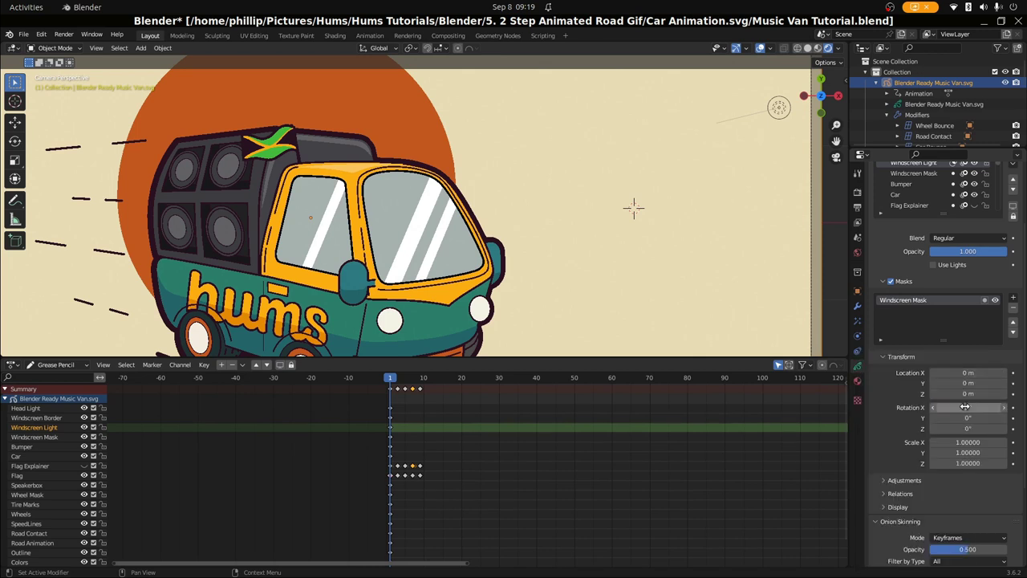
Step: Set the Windscreen Light layer's Location X to 0.74 m at frame 1 and insert location keyframes
{"action": "left_click", "coordinate": [973, 373]}
{"action": "type", "text": "0.74"}
{"action": "key", "text": "Return"}
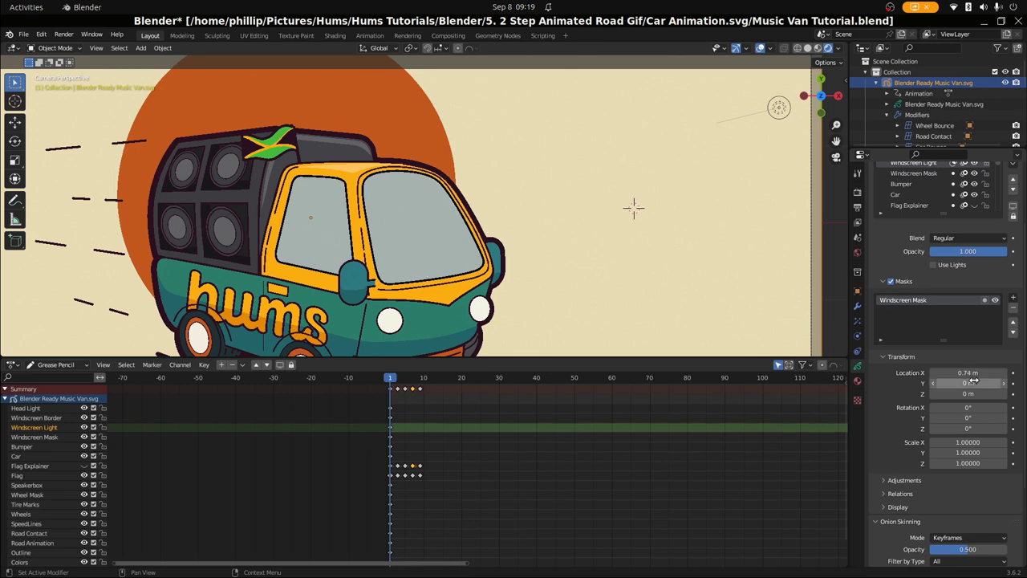
{"action": "right_click", "coordinate": [972, 375]}
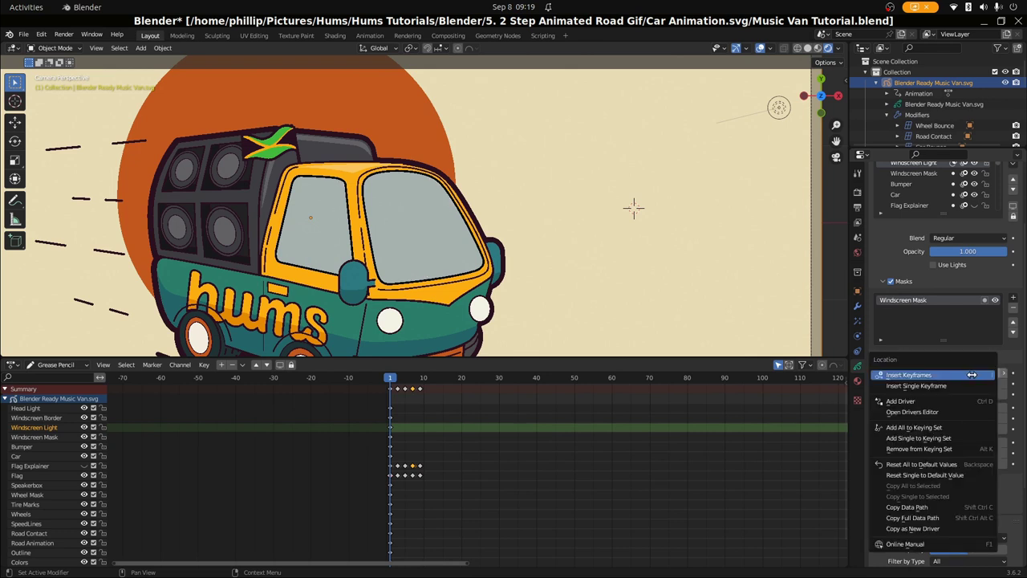
{"action": "left_click", "coordinate": [972, 374]}
Step: At frame 63, set the Windscreen Light layer's Location X to -2 m and keyframe it
{"action": "left_click_drag", "start_coordinate": [515, 447], "coordinate": [623, 460]}
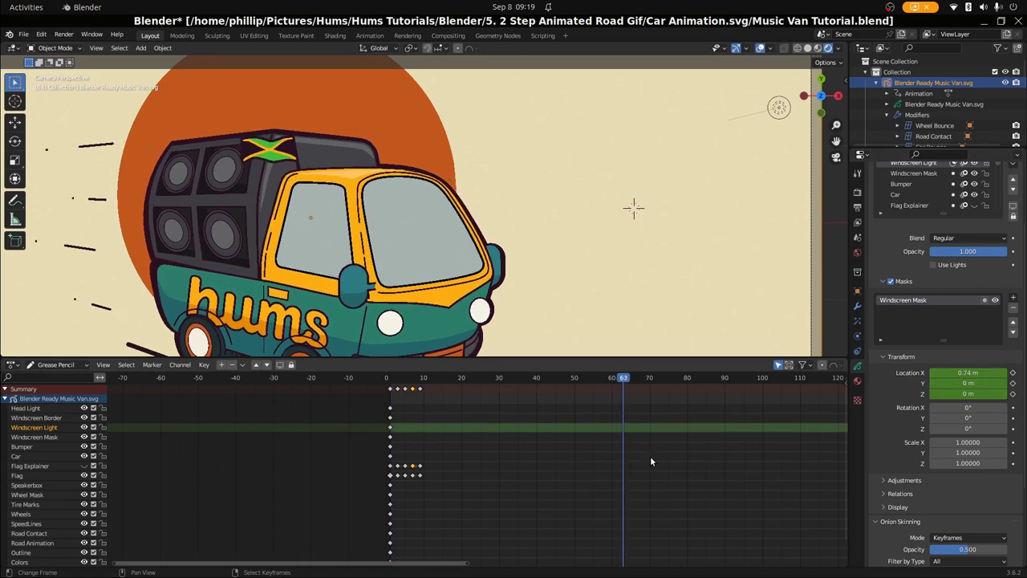
{"action": "double_click", "coordinate": [952, 374]}
{"action": "left_click", "coordinate": [936, 374]}
{"action": "key", "text": "shift+End"}
{"action": "left_click", "coordinate": [937, 374]}
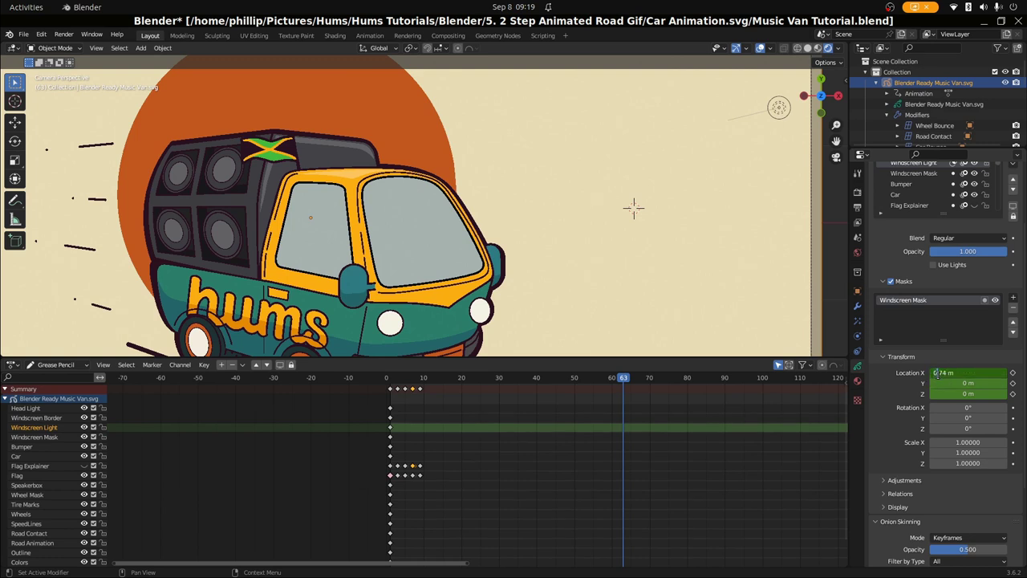
{"action": "key", "text": "BackSpace"}
{"action": "key", "text": "BackSpace"}
{"action": "key", "text": "Delete"}
{"action": "key", "text": "Delete"}
{"action": "type", "text": "2"}
{"action": "type", "text": "-"}
{"action": "key", "text": "Return"}
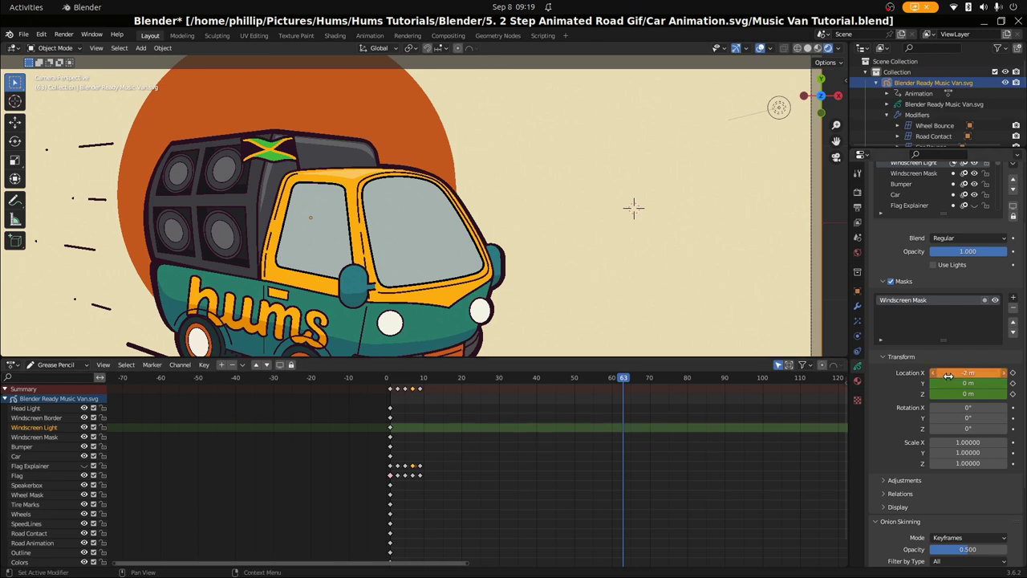
{"action": "right_click", "coordinate": [945, 376]}
Step: Clear the keyframes from only the Y and Z location channels of the Windscreen Light layer
{"action": "right_click", "coordinate": [944, 375]}
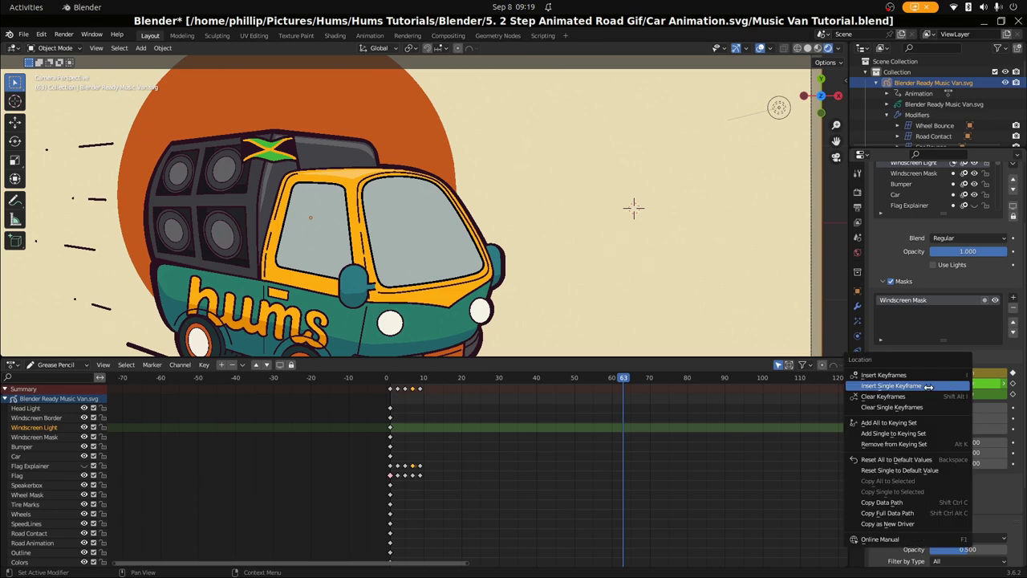
{"action": "left_click", "coordinate": [906, 399]}
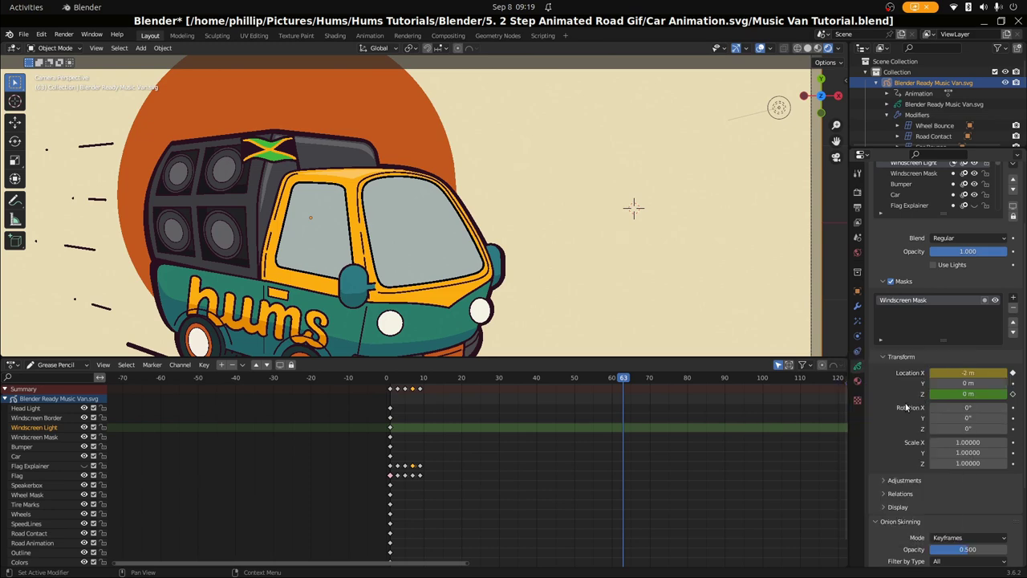
{"action": "right_click", "coordinate": [944, 394]}
{"action": "mouse_move", "coordinate": [623, 473]}
{"action": "left_mouse_down"}
{"action": "mouse_move", "coordinate": [419, 475]}
{"action": "mouse_move", "coordinate": [623, 476]}
{"action": "left_mouse_up"}
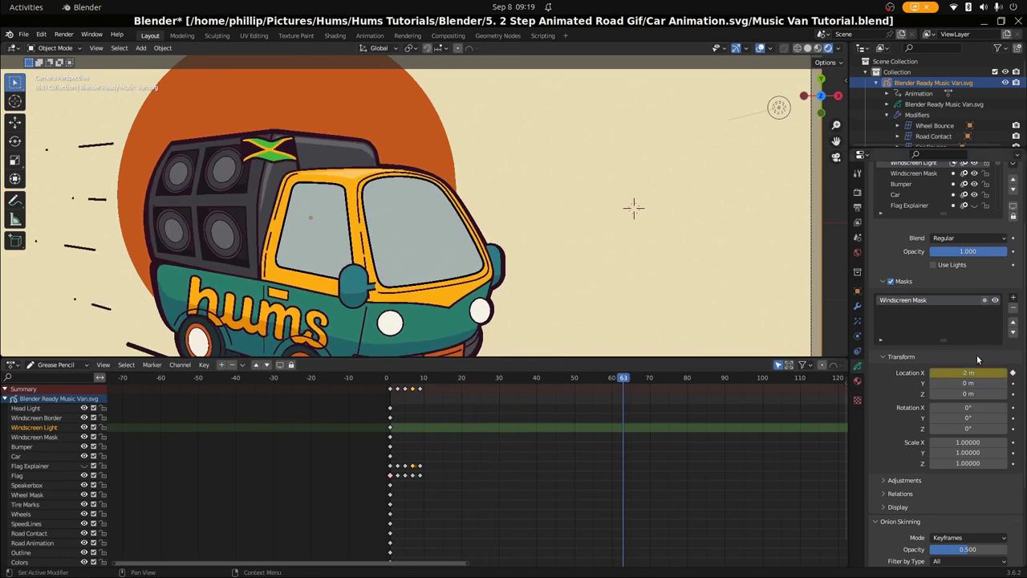
Step: Change the Windscreen Light's Location X at frame 63 to -0.69 m, replacing its single keyframe, and play the animation
{"action": "left_click_drag", "start_coordinate": [971, 372], "coordinate": [975, 372]}
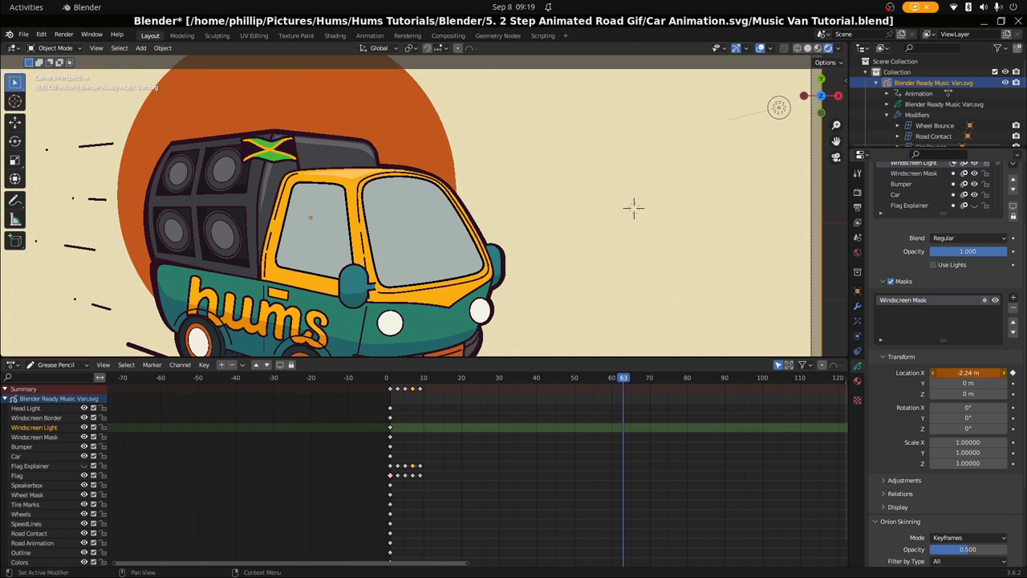
{"action": "left_click_drag", "start_coordinate": [633, 208], "coordinate": [633, 207]}
{"action": "right_click", "coordinate": [940, 373]}
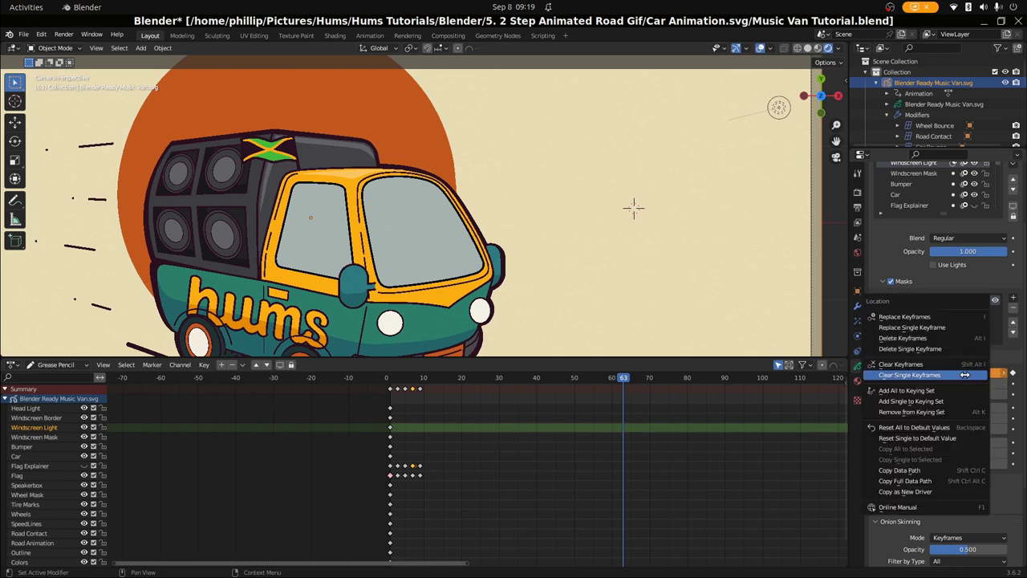
{"action": "left_click", "coordinate": [935, 327]}
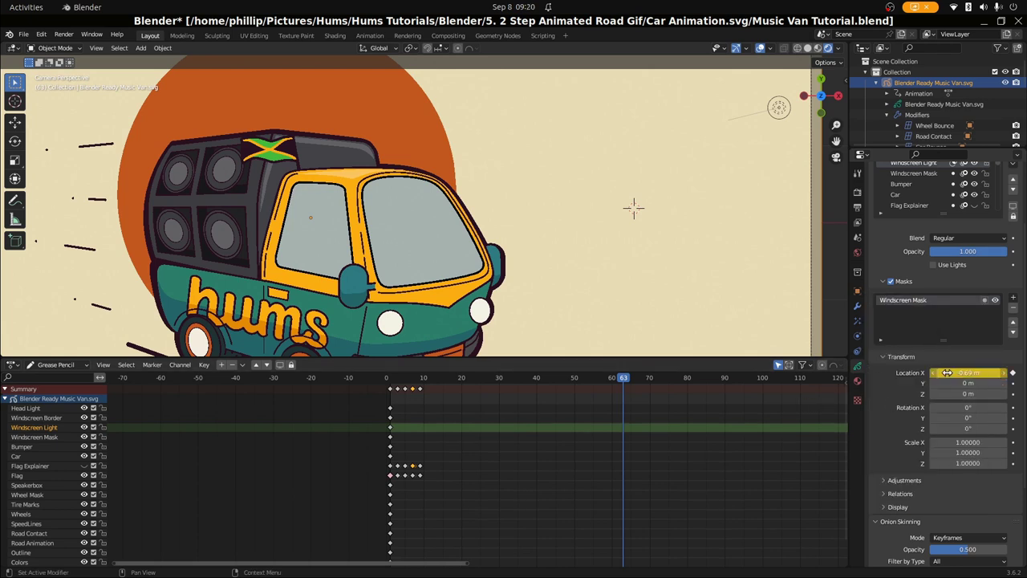
{"action": "key", "text": "space"}
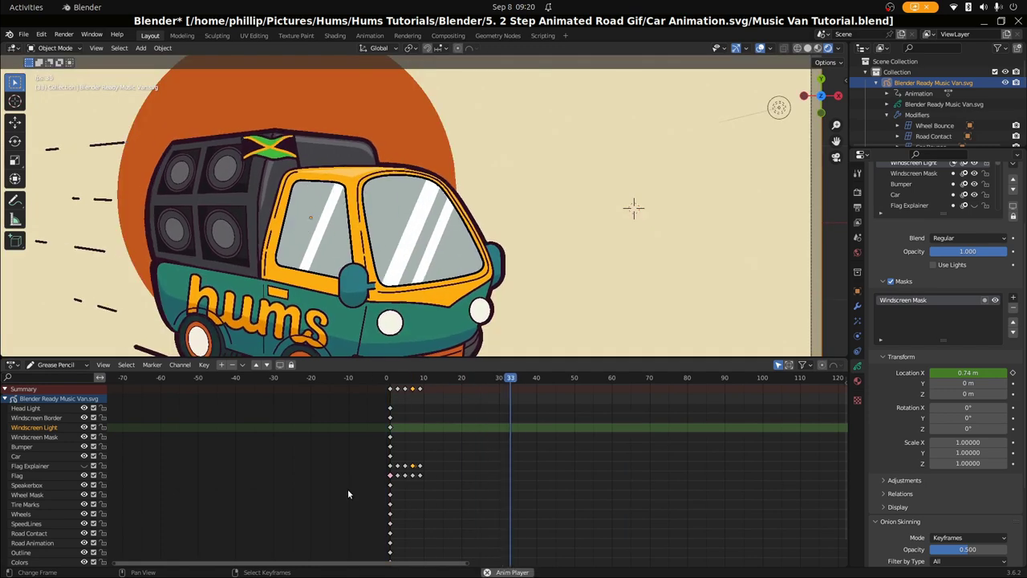
{"action": "key", "text": "space"}
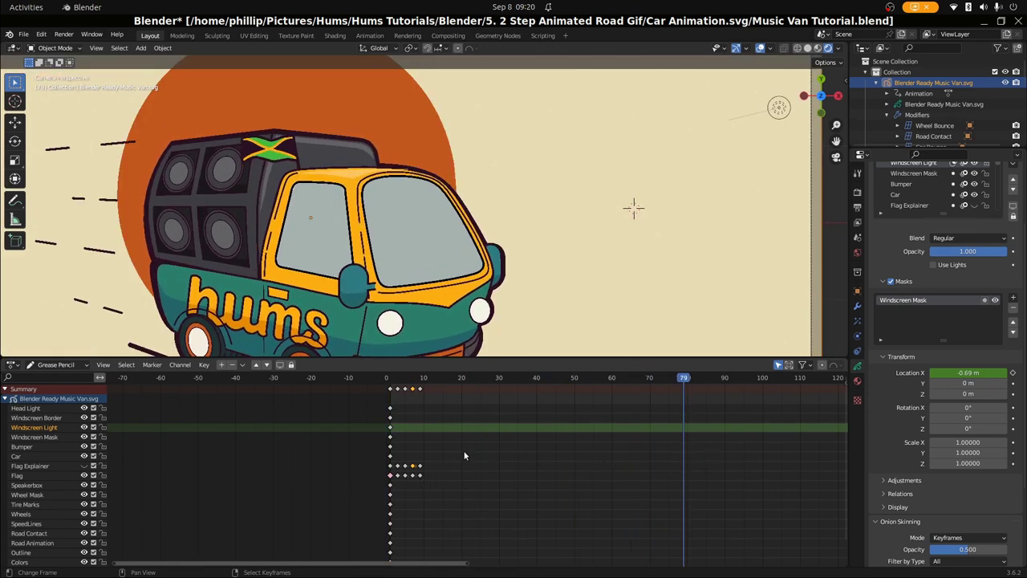
Step: Return to frame 63, set the Windscreen Light's Location X to -0.7 m and replace its keyframe
{"action": "left_click_drag", "start_coordinate": [649, 442], "coordinate": [623, 442]}
{"action": "left_click", "coordinate": [1004, 373]}
{"action": "left_click", "coordinate": [1003, 373]}
{"action": "left_click", "coordinate": [1003, 373]}
{"action": "left_click", "coordinate": [941, 373]}
{"action": "left_click", "coordinate": [943, 373]}
{"action": "left_click", "coordinate": [944, 373]}
{"action": "left_click", "coordinate": [944, 372]}
{"action": "right_click", "coordinate": [945, 373]}
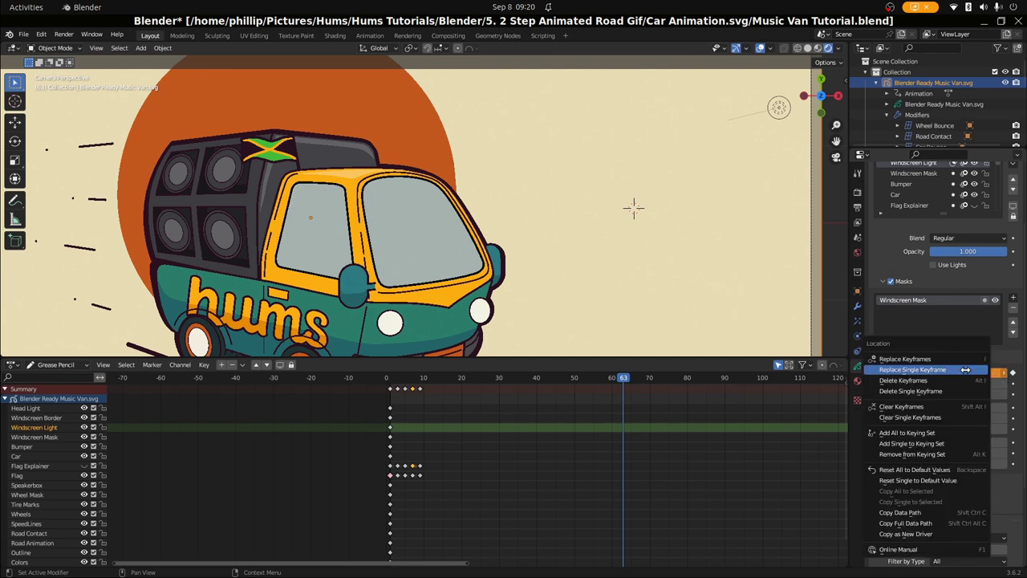
{"action": "left_click", "coordinate": [944, 363]}
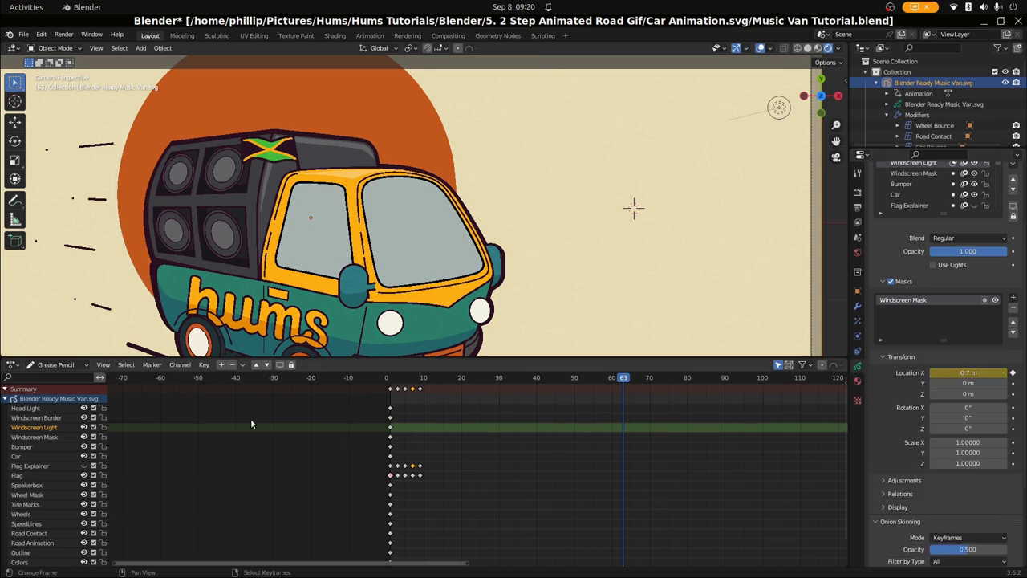
Step: In the Graph Editor, add a Cycles modifier to the Windscreen Light's X Location curve
{"action": "left_click", "coordinate": [13, 365]}
{"action": "left_click", "coordinate": [129, 401]}
{"action": "left_click", "coordinate": [13, 365]}
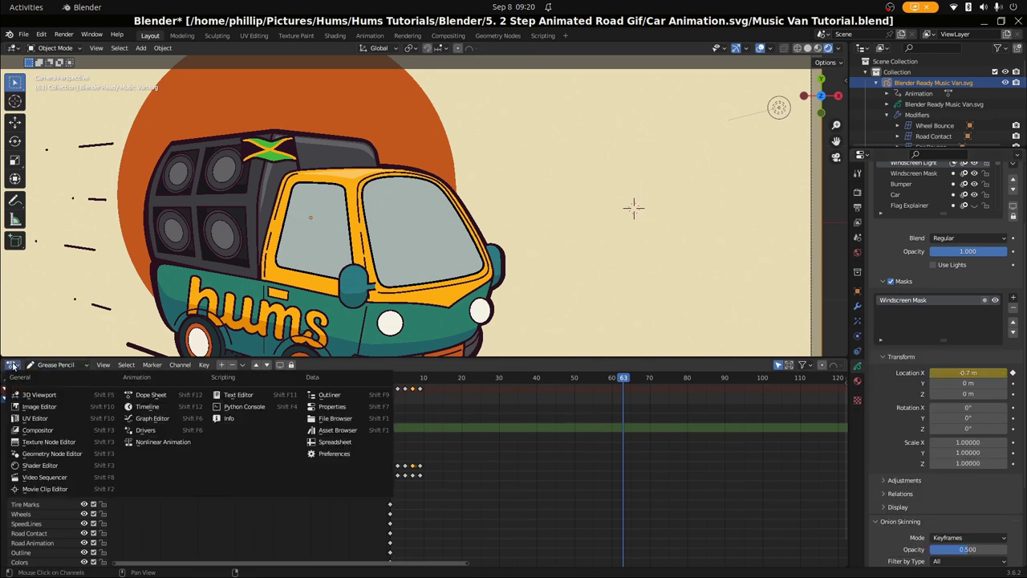
{"action": "left_click", "coordinate": [161, 420]}
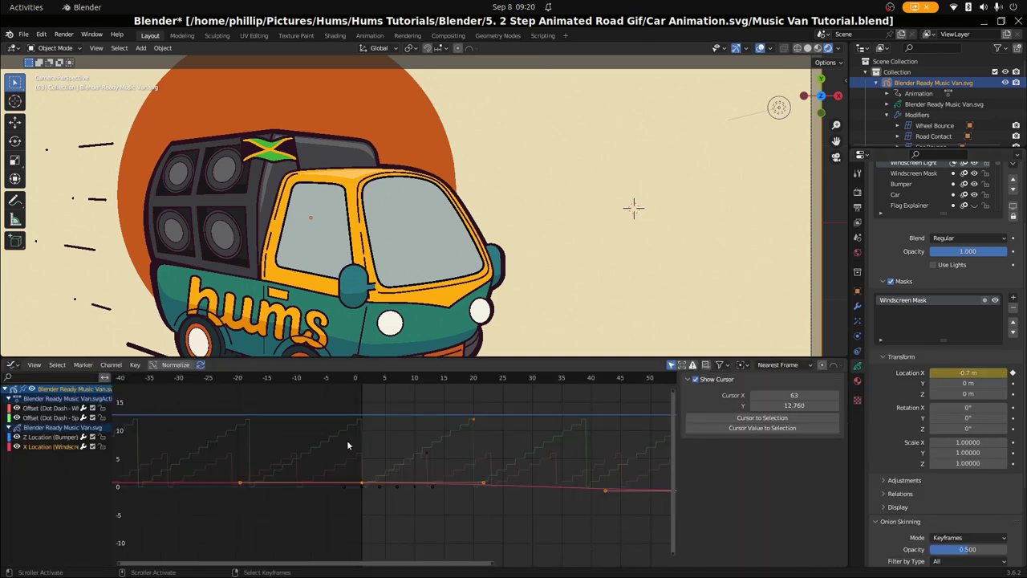
{"action": "left_click", "coordinate": [48, 446]}
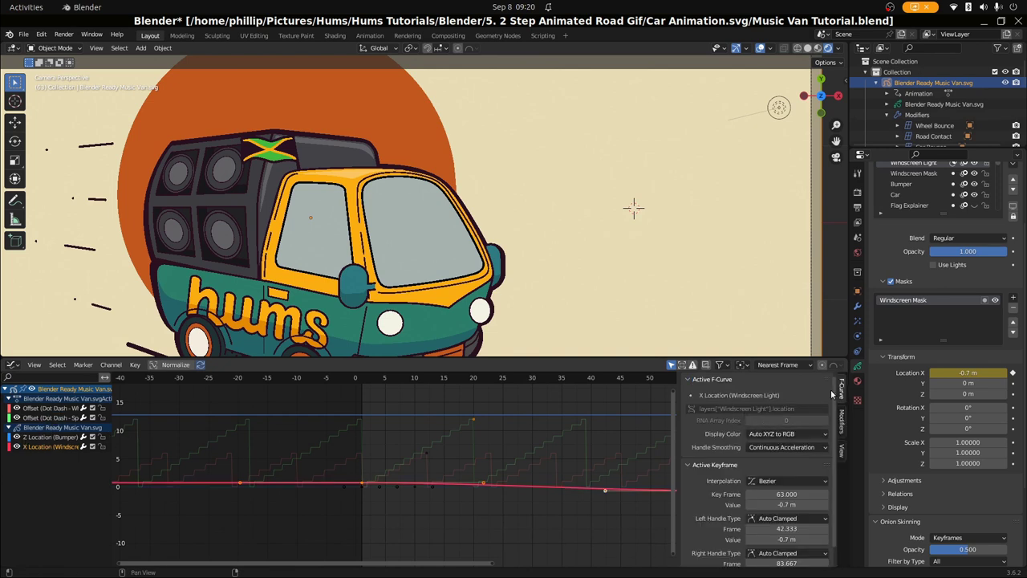
{"action": "left_click", "coordinate": [841, 418]}
{"action": "left_click", "coordinate": [774, 380]}
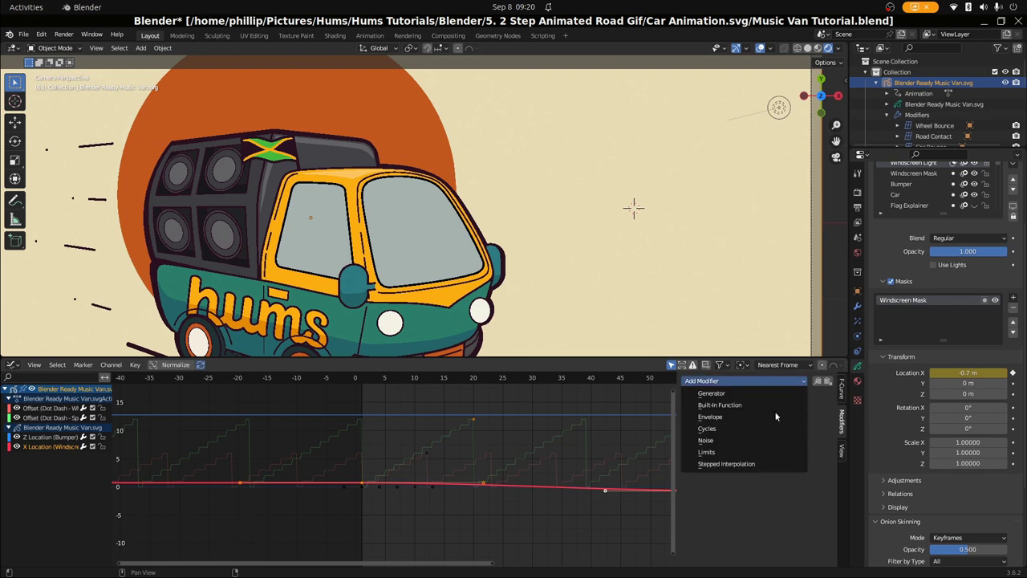
{"action": "left_click", "coordinate": [774, 428]}
Step: Play the animation to review the cycling windscreen reflections on the whole van
{"action": "key", "text": "space"}
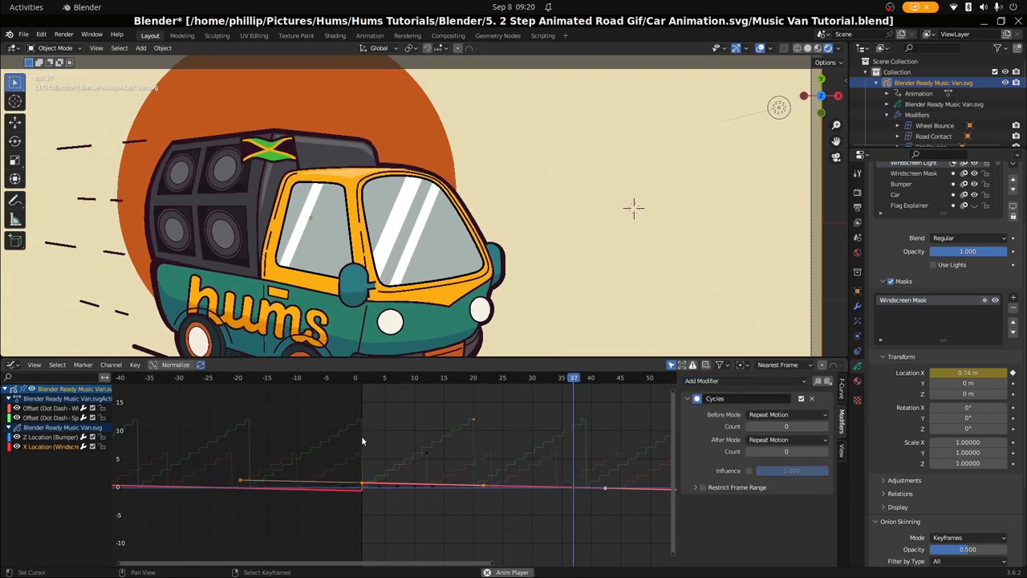
{"action": "scroll", "coordinate": [381, 282], "scroll_direction": "down", "scroll_amount": 2}
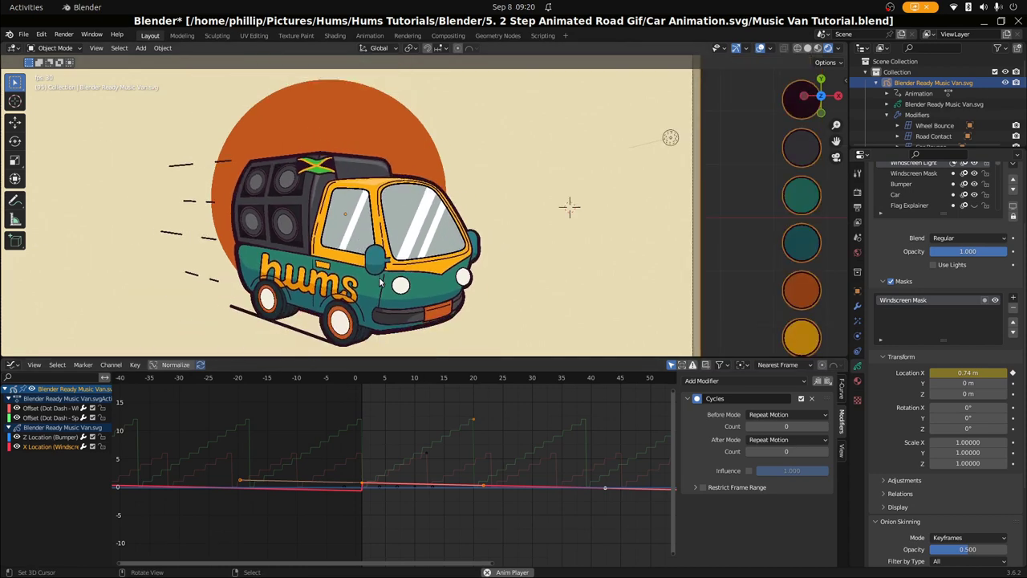
{"action": "scroll", "coordinate": [380, 283], "scroll_direction": "down", "scroll_amount": 2}
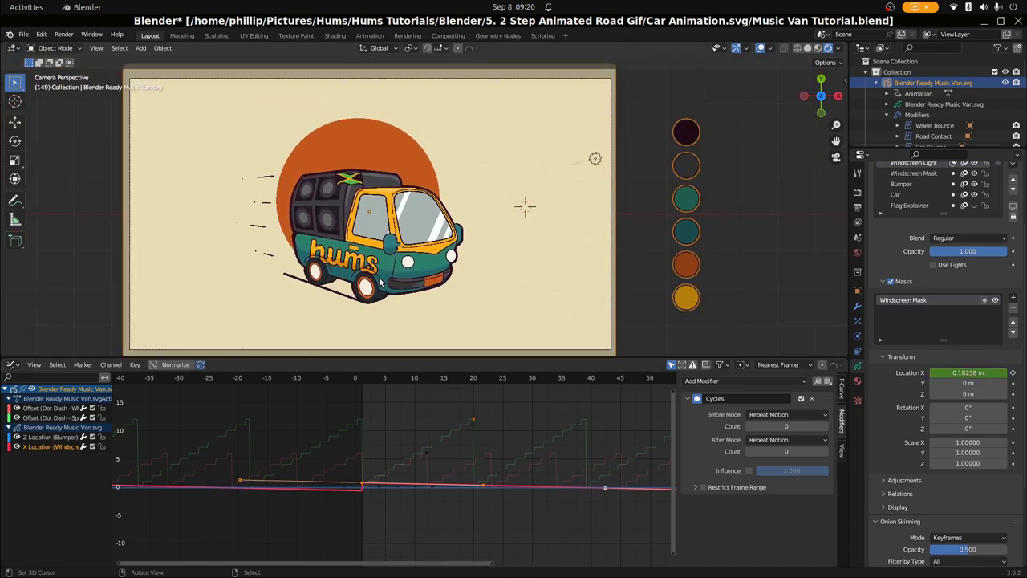
{"action": "scroll", "coordinate": [347, 141], "scroll_direction": "up", "scroll_amount": 4}
{"action": "scroll", "coordinate": [347, 141], "scroll_direction": "down", "scroll_amount": 2}
{"action": "scroll", "coordinate": [301, 171], "scroll_direction": "up", "scroll_amount": 2}
{"action": "scroll", "coordinate": [300, 170], "scroll_direction": "up", "scroll_amount": 1}
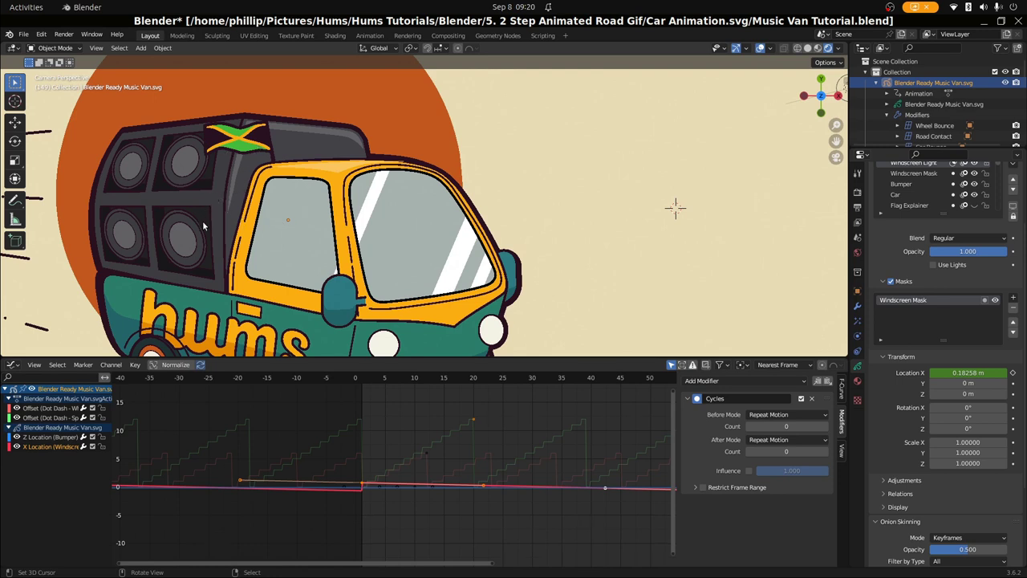
Step: Switch the Graph Editor back to the Dope Sheet and frame the flag on the van's roof closely
{"action": "left_click", "coordinate": [13, 365]}
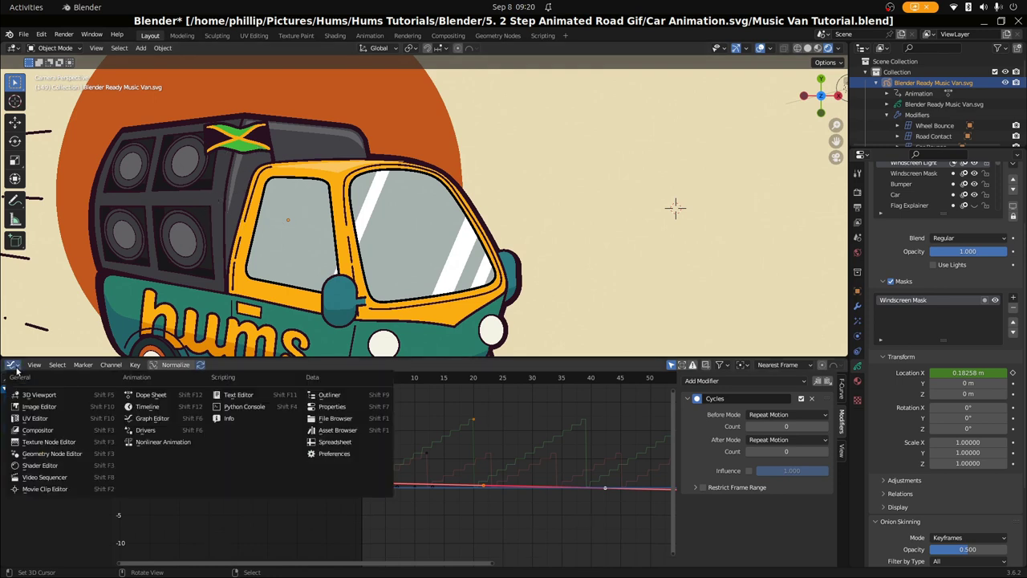
{"action": "left_click", "coordinate": [153, 397]}
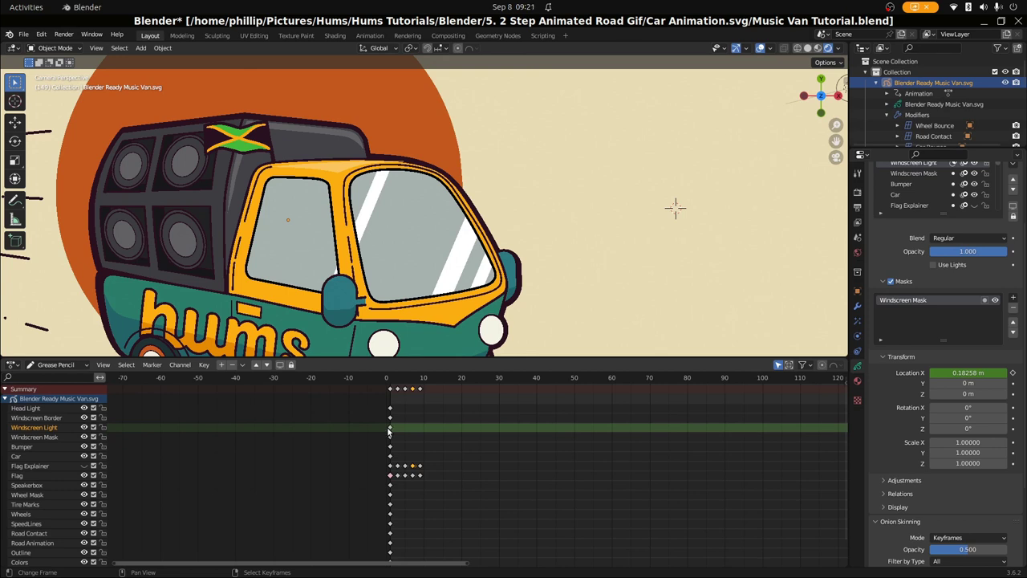
{"action": "scroll", "coordinate": [204, 143], "scroll_direction": "up", "scroll_amount": 2}
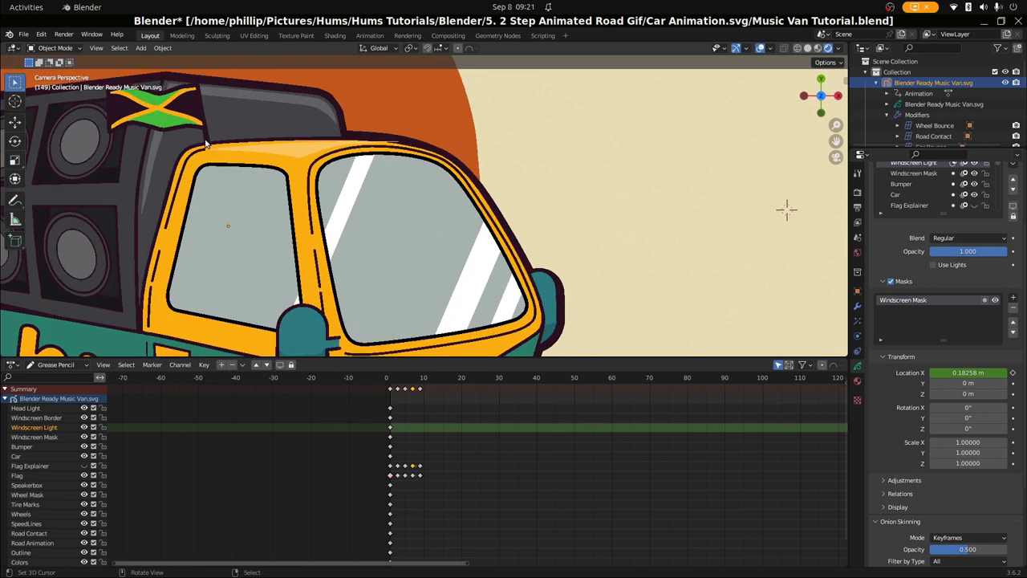
{"action": "middle_click_drag", "start_coordinate": [205, 143], "coordinate": [376, 194], "text": "shift"}
{"action": "scroll", "coordinate": [375, 195], "scroll_direction": "down", "scroll_amount": 4}
{"action": "scroll", "coordinate": [295, 191], "scroll_direction": "up", "scroll_amount": 6}
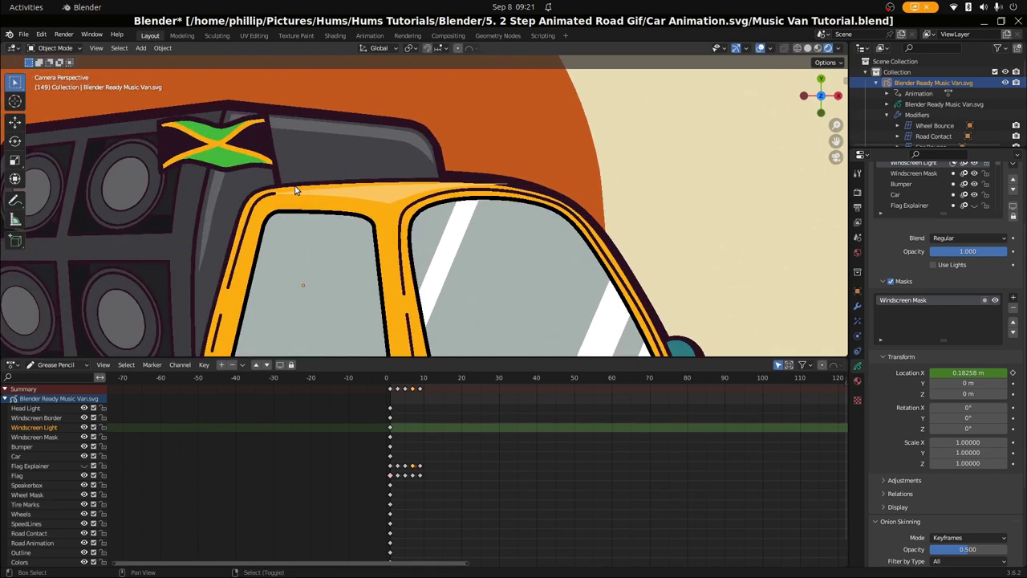
{"action": "middle_click_drag", "start_coordinate": [295, 190], "coordinate": [438, 245], "text": "shift"}
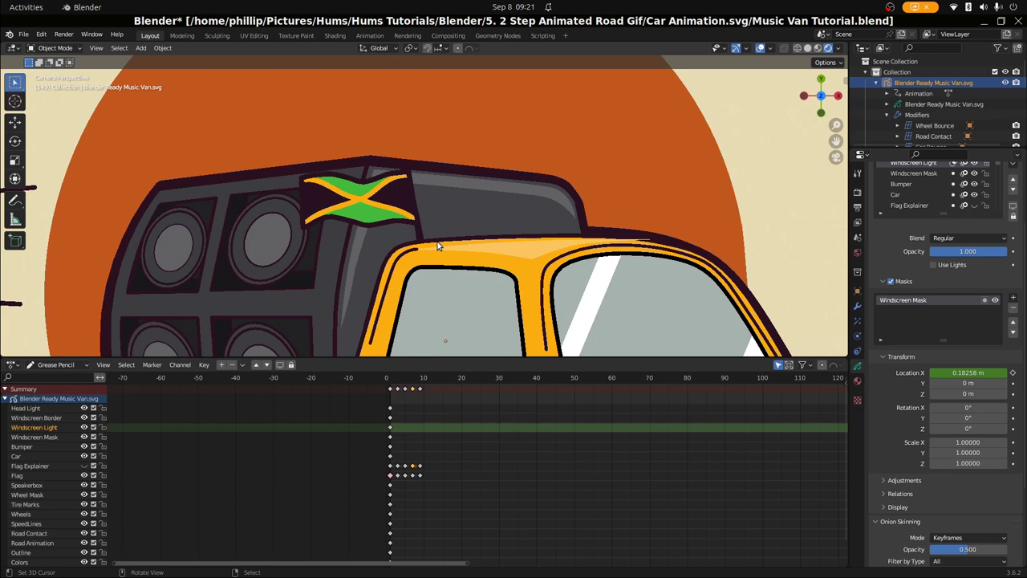
{"action": "scroll", "coordinate": [382, 127], "scroll_direction": "up", "scroll_amount": 1}
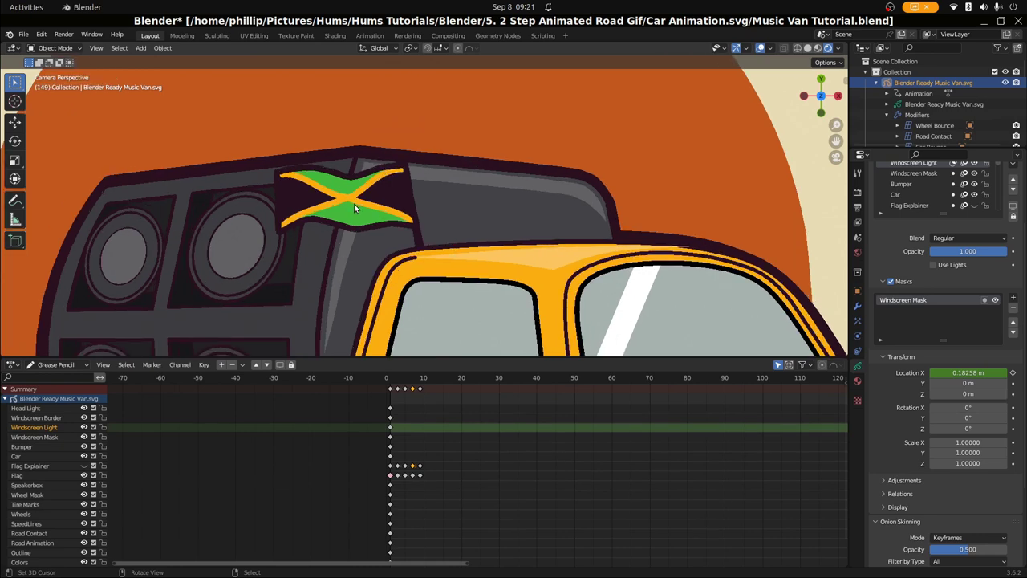
Step: Go to frame 1 and make the Flag Explainer layer visible, finishing in Object Mode
{"action": "key", "text": "Tab"}
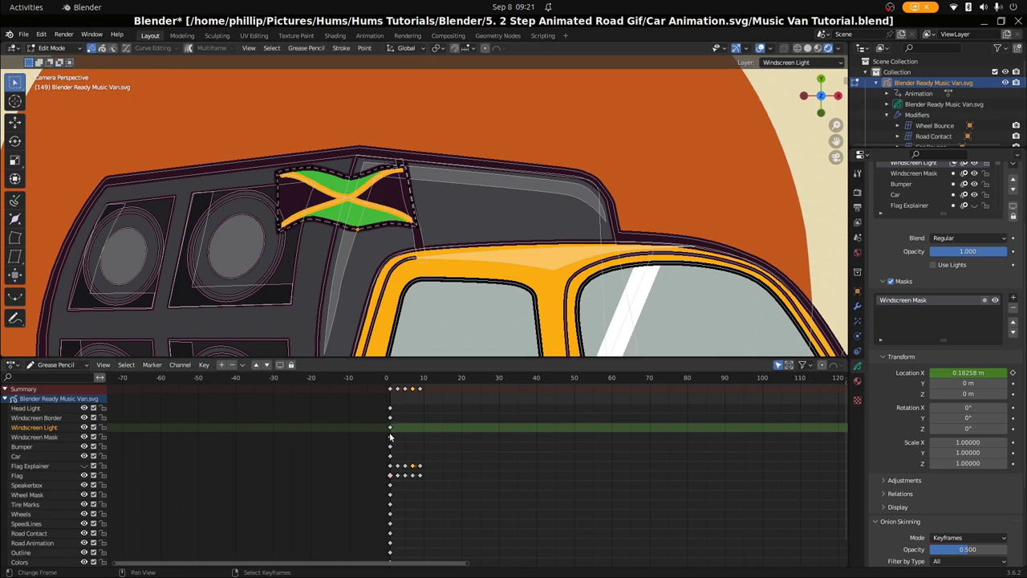
{"action": "left_click", "coordinate": [397, 432]}
{"action": "mouse_move", "coordinate": [397, 433]}
{"action": "left_mouse_down"}
{"action": "mouse_move", "coordinate": [424, 431]}
{"action": "mouse_move", "coordinate": [389, 436]}
{"action": "left_mouse_up"}
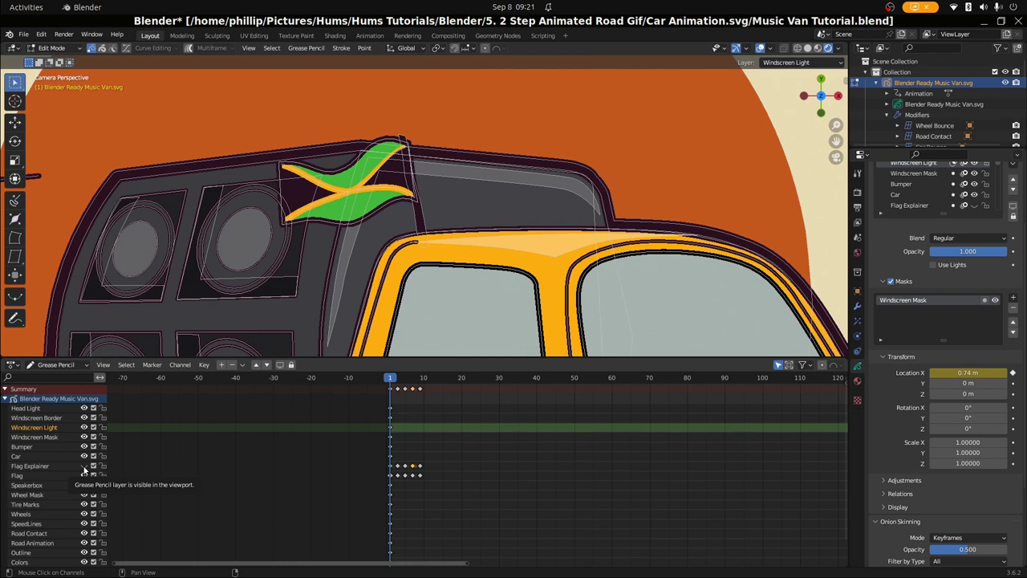
{"action": "left_click", "coordinate": [321, 213]}
{"action": "scroll", "coordinate": [320, 213], "scroll_direction": "up", "scroll_amount": 2}
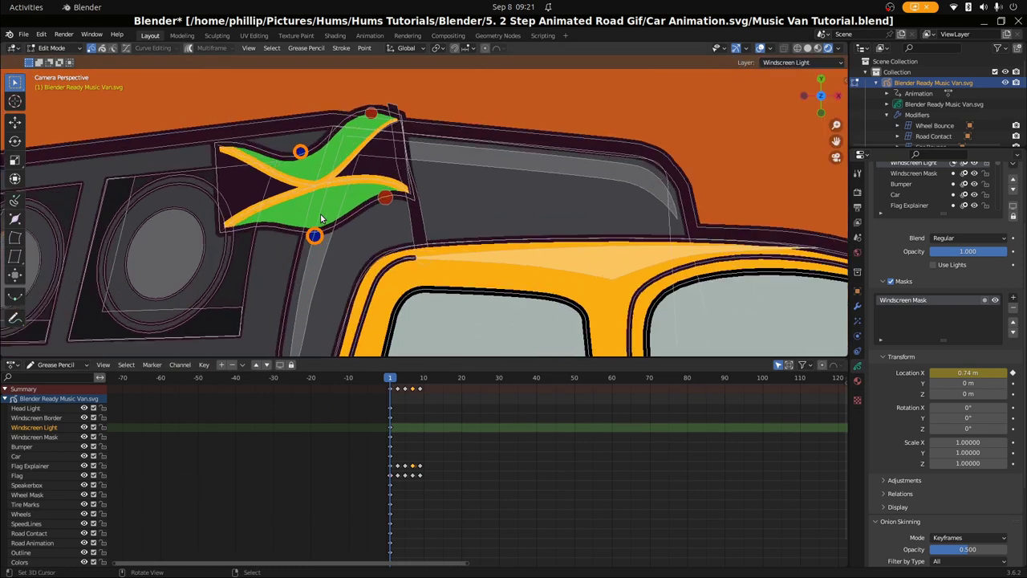
{"action": "key", "text": "Tab"}
Step: Scrub between frames 1, 3, 5 and 7 to examine how the flag's red and blue wave markers travel, ending on frame 1
{"action": "scroll", "coordinate": [321, 232], "scroll_direction": "up", "scroll_amount": 1}
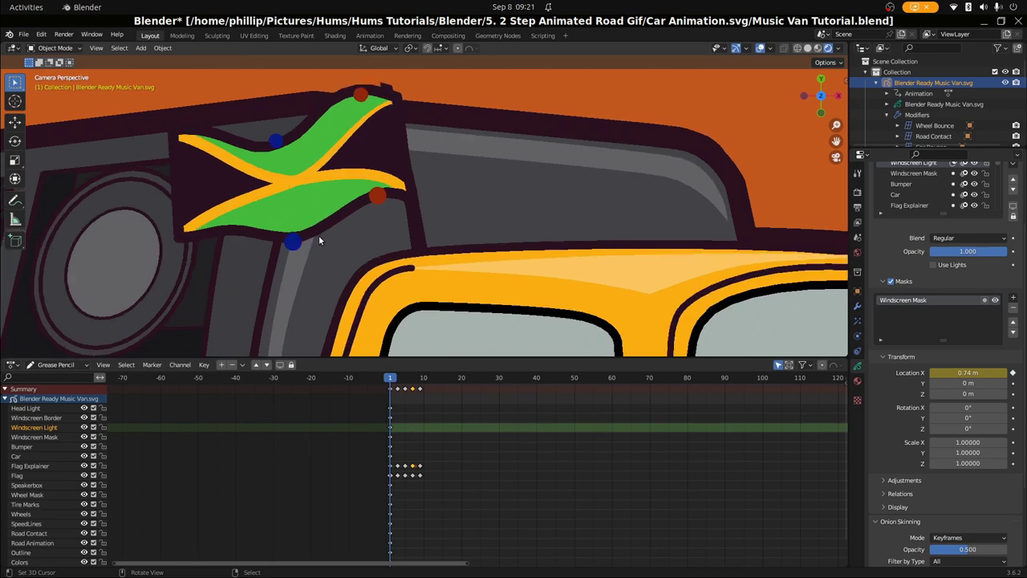
{"action": "middle_click_drag", "start_coordinate": [352, 225], "coordinate": [475, 279], "text": "shift"}
{"action": "scroll", "coordinate": [475, 279], "scroll_direction": "up", "scroll_amount": 1}
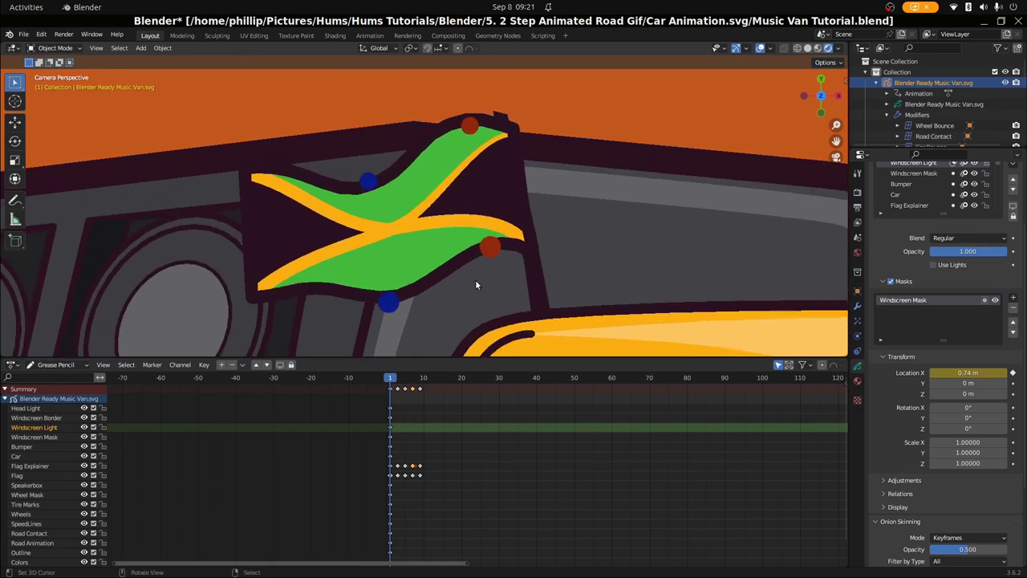
{"action": "left_click", "coordinate": [393, 409]}
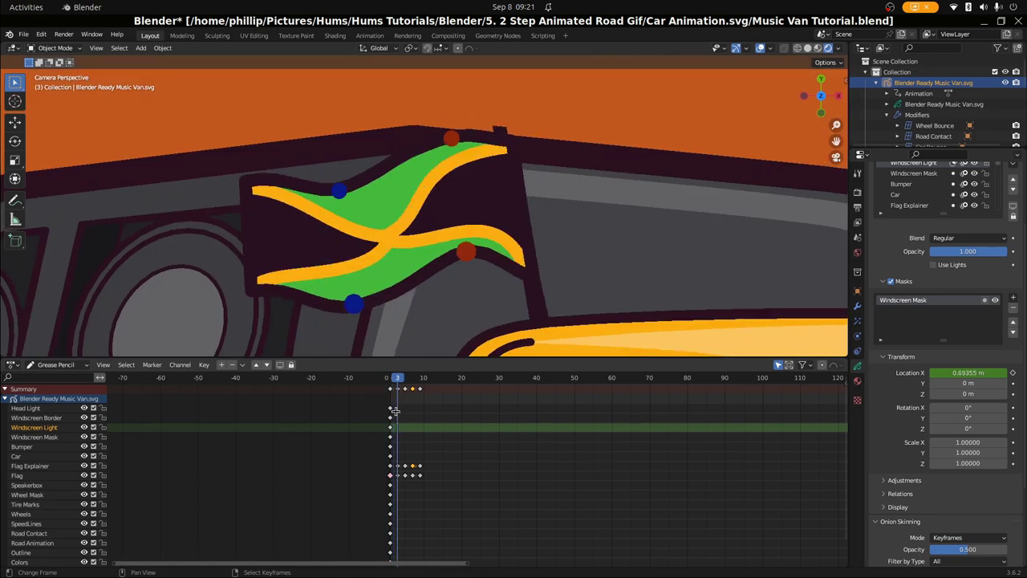
{"action": "left_click", "coordinate": [390, 411]}
{"action": "left_click_drag", "start_coordinate": [390, 412], "coordinate": [397, 412]}
{"action": "mouse_move", "coordinate": [397, 415]}
{"action": "left_mouse_down"}
{"action": "mouse_move", "coordinate": [389, 412]}
{"action": "mouse_move", "coordinate": [402, 412]}
{"action": "left_mouse_up"}
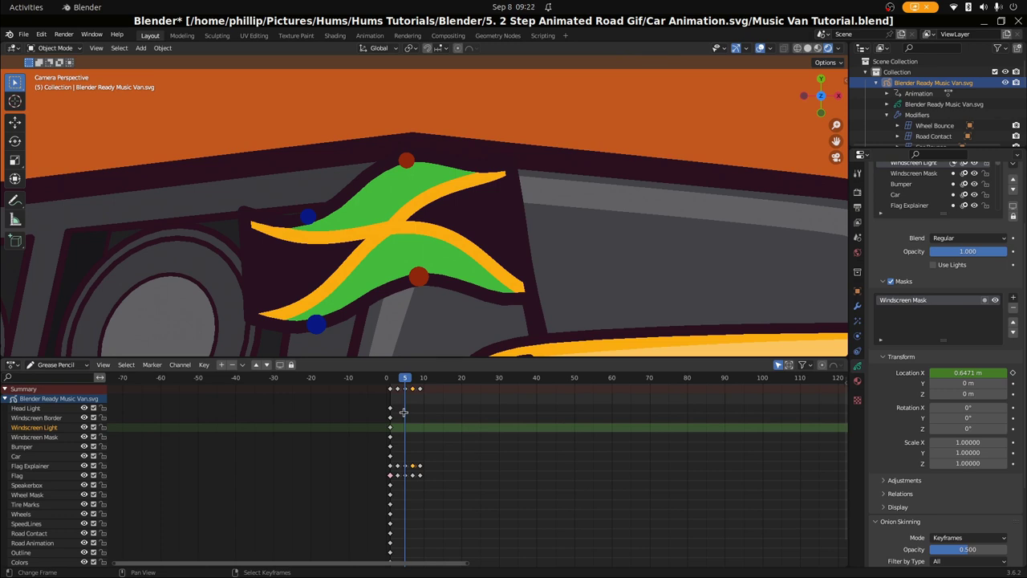
{"action": "left_click_drag", "start_coordinate": [403, 411], "coordinate": [396, 413]}
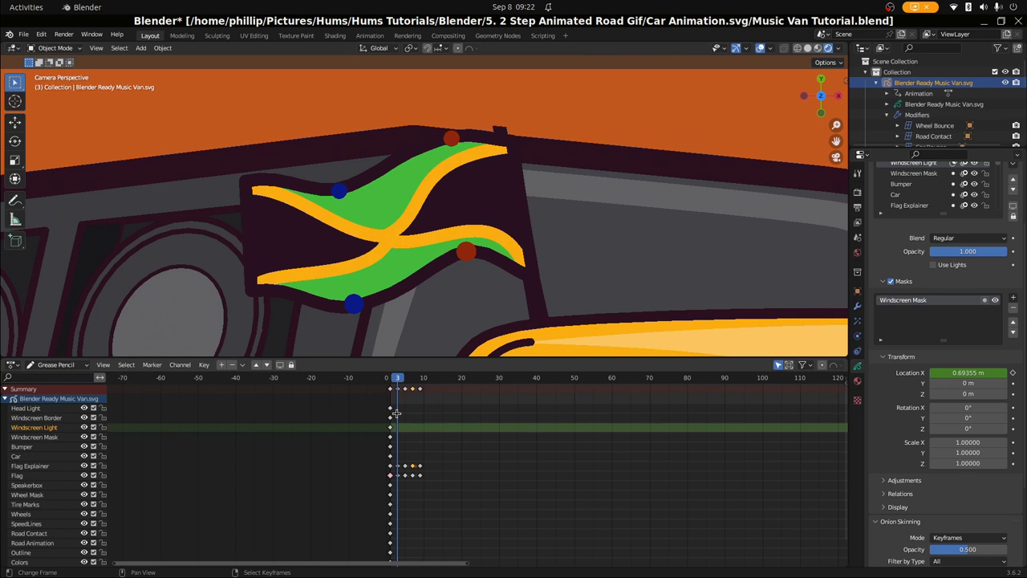
{"action": "mouse_move", "coordinate": [396, 413]}
{"action": "left_mouse_down"}
{"action": "mouse_move", "coordinate": [420, 413]}
{"action": "mouse_move", "coordinate": [391, 417]}
{"action": "mouse_move", "coordinate": [412, 418]}
{"action": "left_mouse_up"}
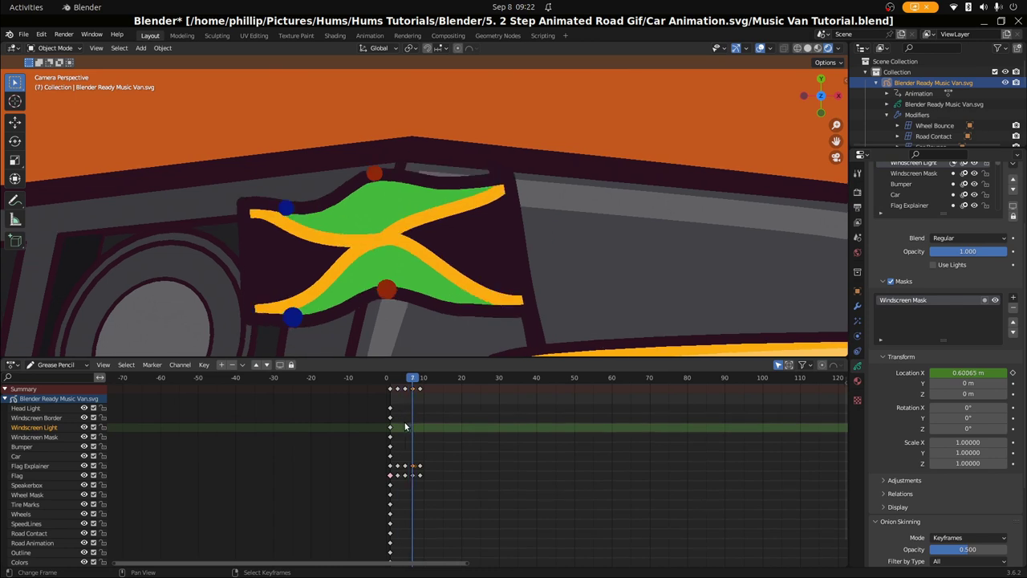
{"action": "left_click_drag", "start_coordinate": [414, 429], "coordinate": [389, 439]}
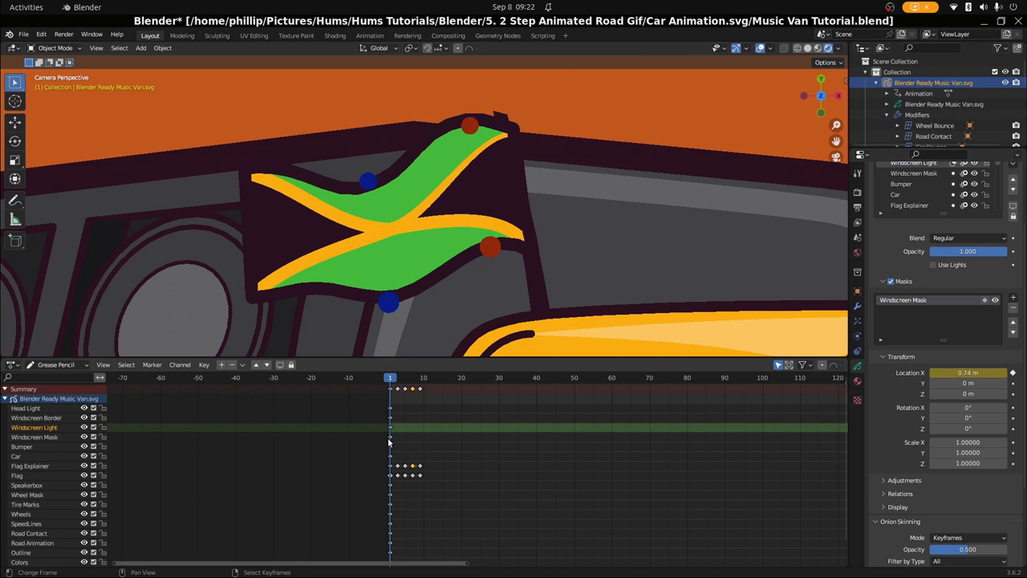
{"action": "mouse_move", "coordinate": [389, 442]}
{"action": "left_mouse_down"}
{"action": "mouse_move", "coordinate": [421, 436]}
{"action": "mouse_move", "coordinate": [390, 436]}
{"action": "left_mouse_up"}
{"action": "left_click", "coordinate": [411, 434]}
Step: Switch to the Music Van Demonstration.blend window, go to frame 9 and frame the plain green flag closely
{"action": "key", "text": "super"}
{"action": "left_click", "coordinate": [567, 560]}
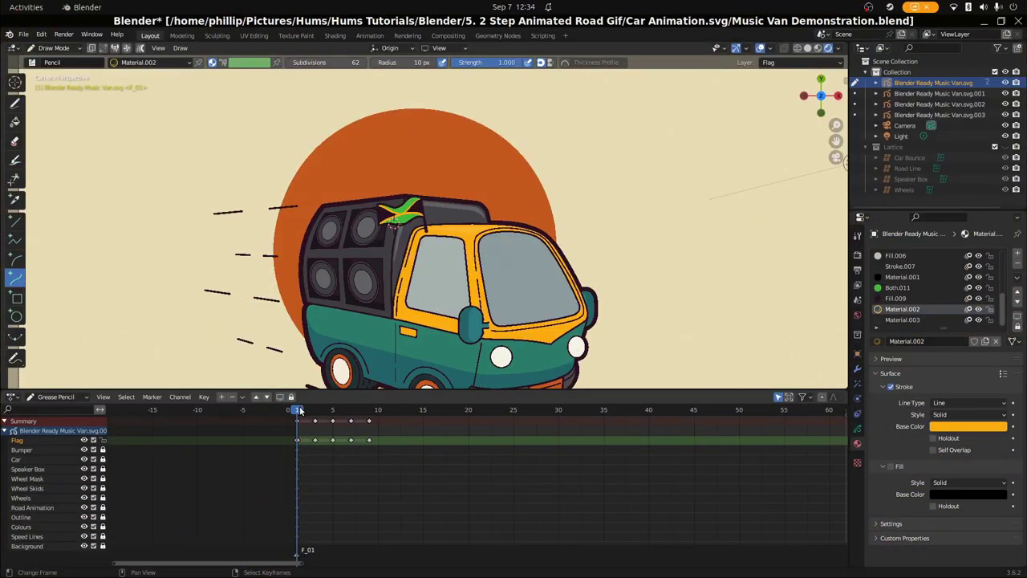
{"action": "left_click_drag", "start_coordinate": [299, 410], "coordinate": [369, 425]}
{"action": "scroll", "coordinate": [392, 221], "scroll_direction": "up", "scroll_amount": 6}
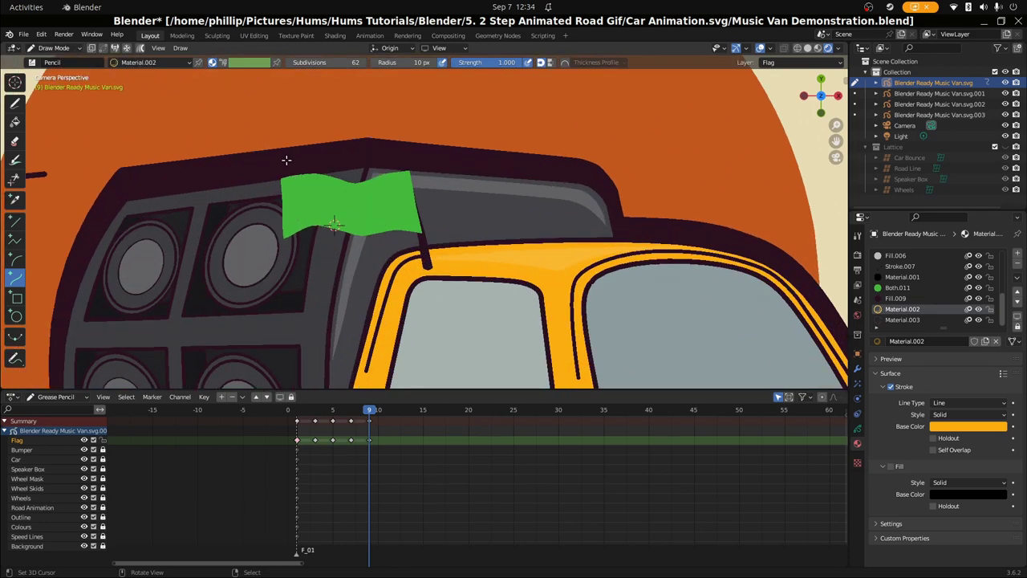
Step: Draw a wavy yellow Material.002 curve from the flag's upper-left corner down to its centre and up to its upper-right corner
{"action": "left_click_drag", "start_coordinate": [288, 181], "coordinate": [354, 204]}
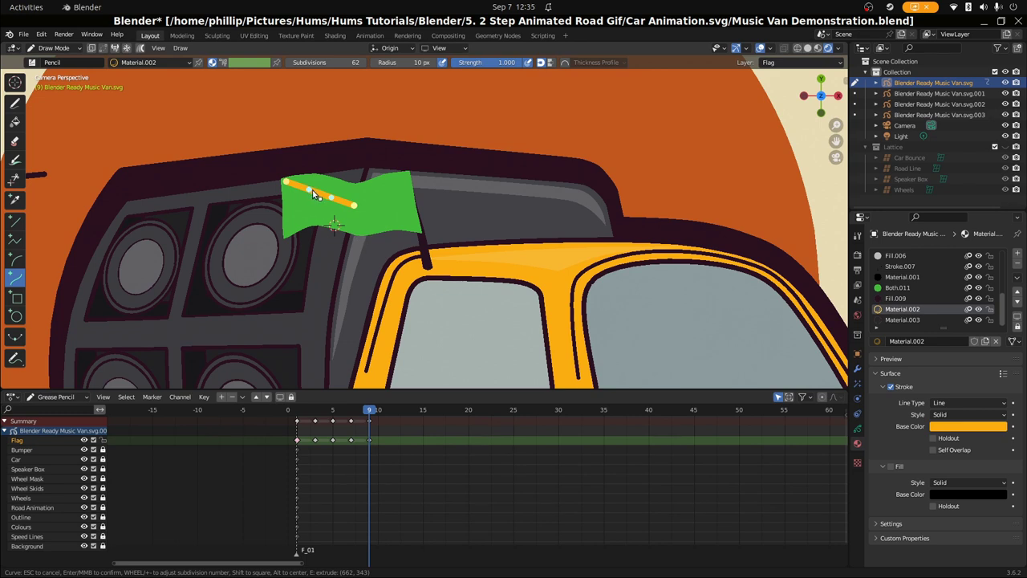
{"action": "mouse_move", "coordinate": [308, 190]}
{"action": "left_mouse_down"}
{"action": "mouse_move", "coordinate": [333, 206]}
{"action": "mouse_move", "coordinate": [308, 184]}
{"action": "left_mouse_up"}
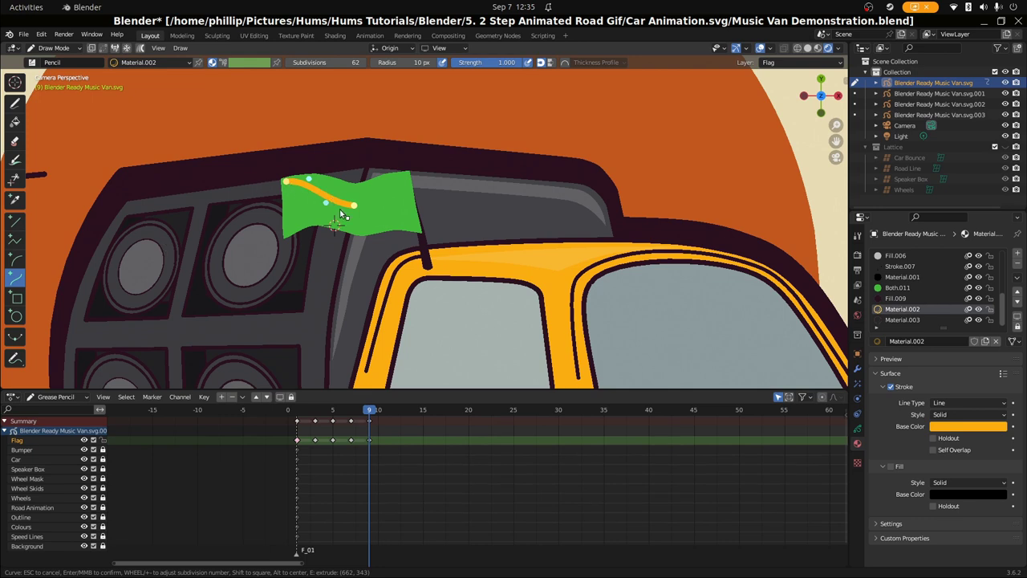
{"action": "left_click_drag", "start_coordinate": [358, 208], "coordinate": [355, 211]}
{"action": "mouse_move", "coordinate": [358, 207]}
{"action": "left_mouse_down"}
{"action": "mouse_move", "coordinate": [406, 181]}
{"action": "mouse_move", "coordinate": [374, 192]}
{"action": "mouse_move", "coordinate": [384, 181]}
{"action": "left_mouse_up"}
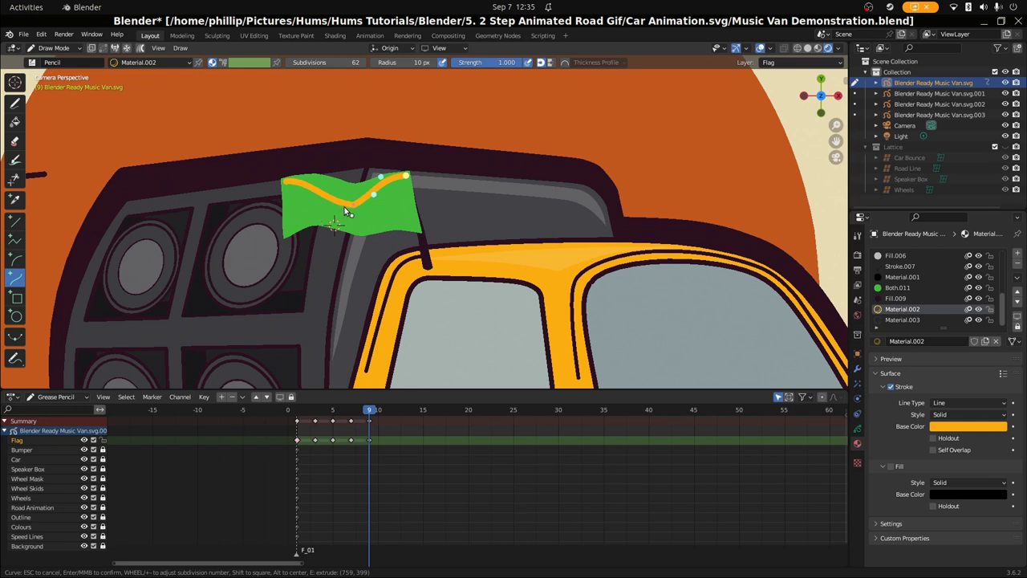
{"action": "key", "text": "Return"}
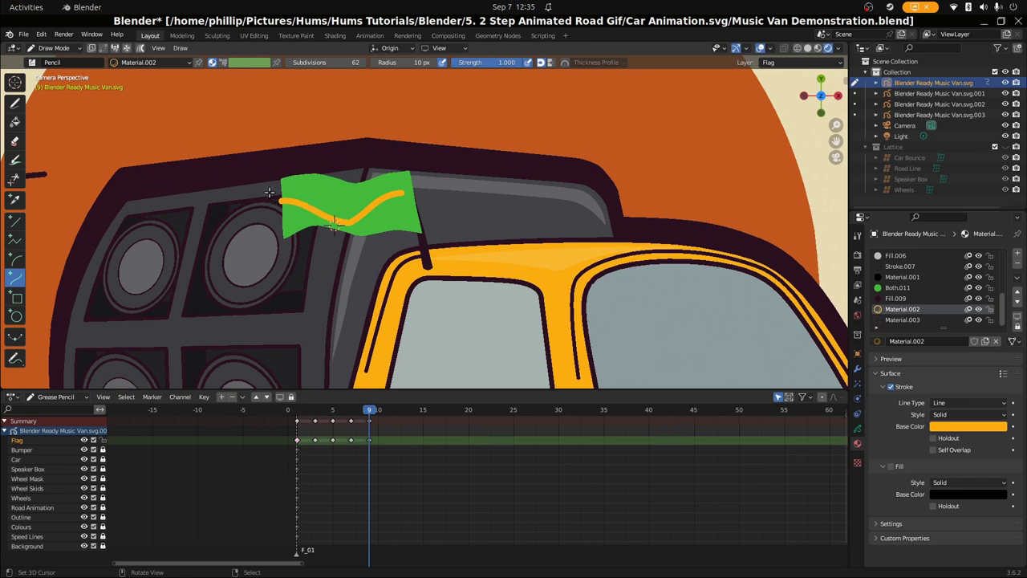
Step: In Edit Mode, move the yellow stroke up about 0.09 m and rotate it slightly to meet the flag's upper corners
{"action": "left_click", "coordinate": [63, 49]}
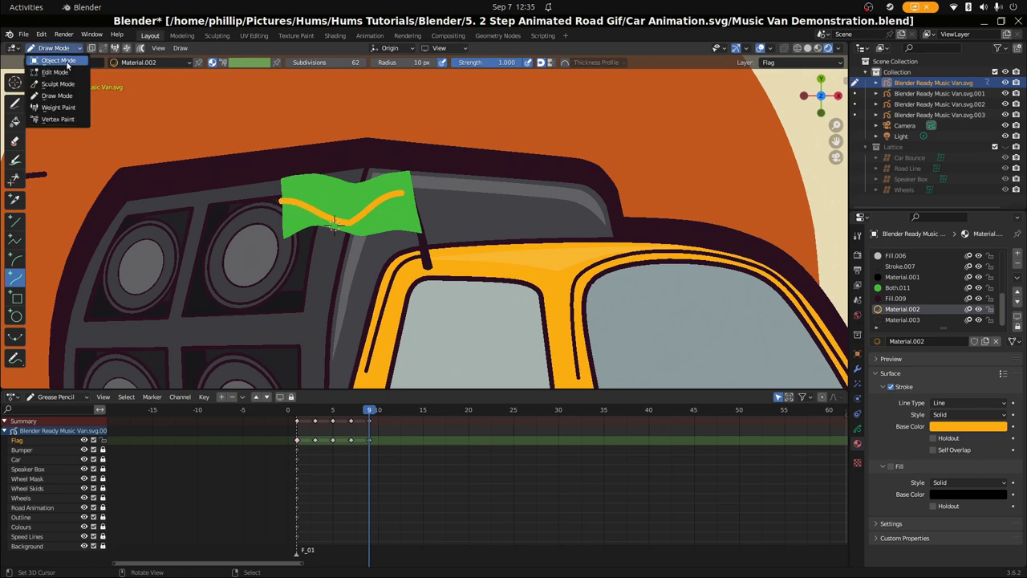
{"action": "left_click", "coordinate": [66, 72]}
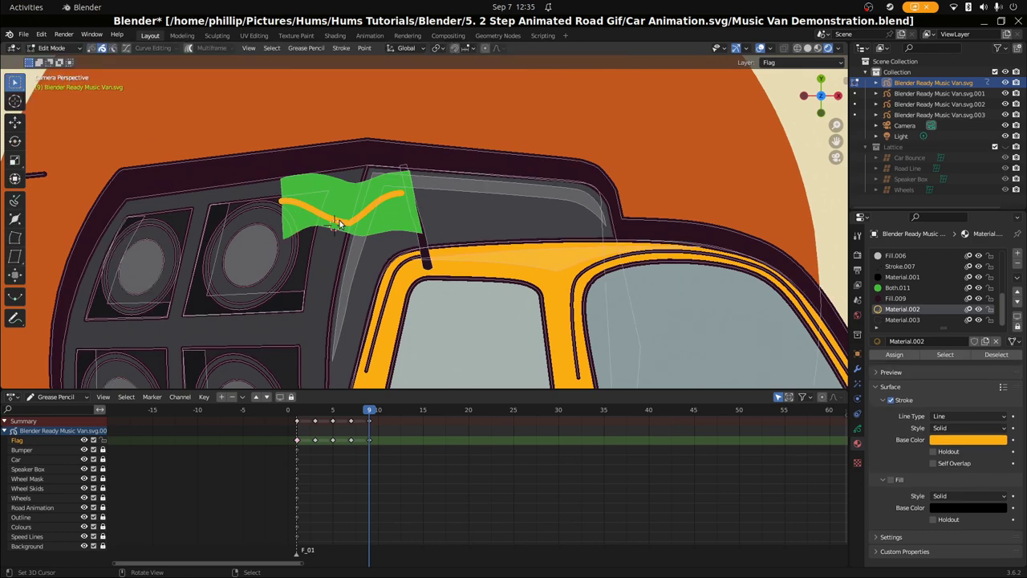
{"action": "key", "text": "g"}
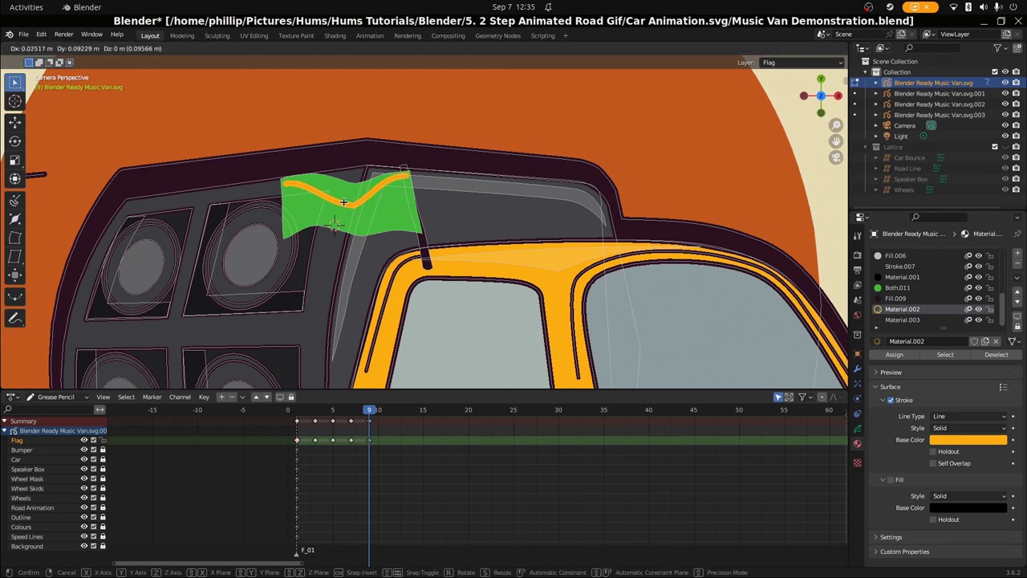
{"action": "left_click", "coordinate": [345, 203]}
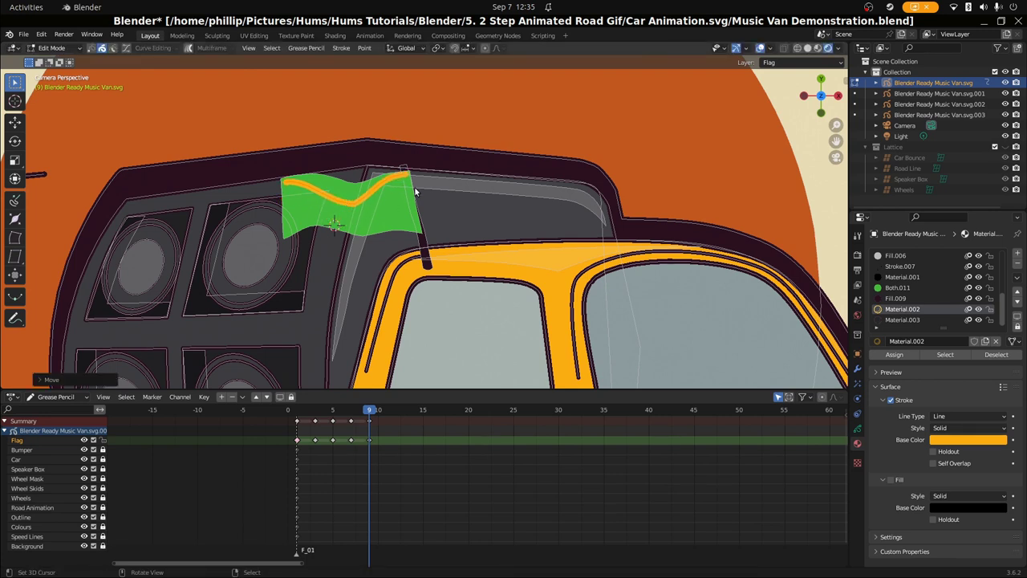
{"action": "key", "text": "r"}
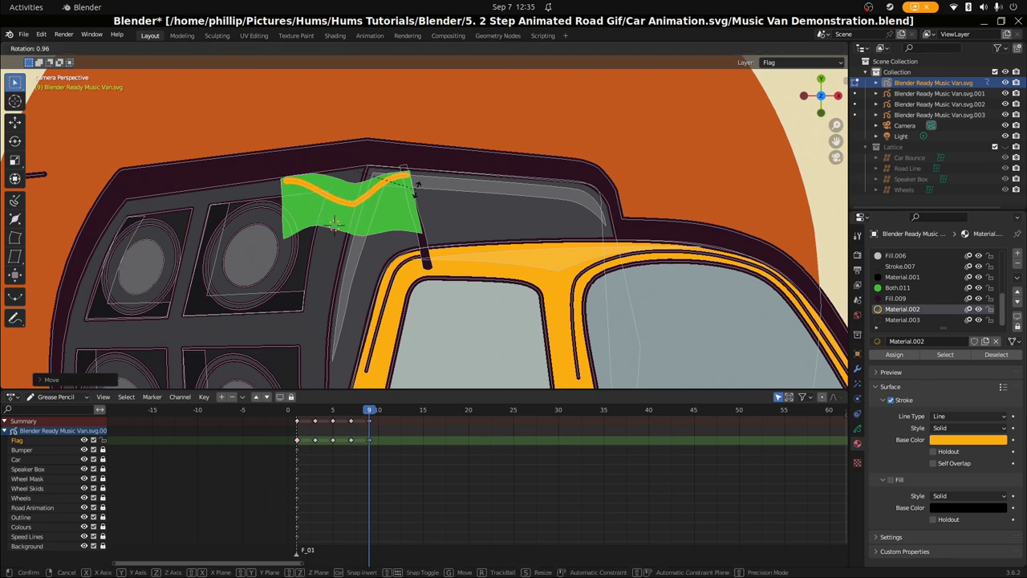
{"action": "left_click", "coordinate": [417, 186]}
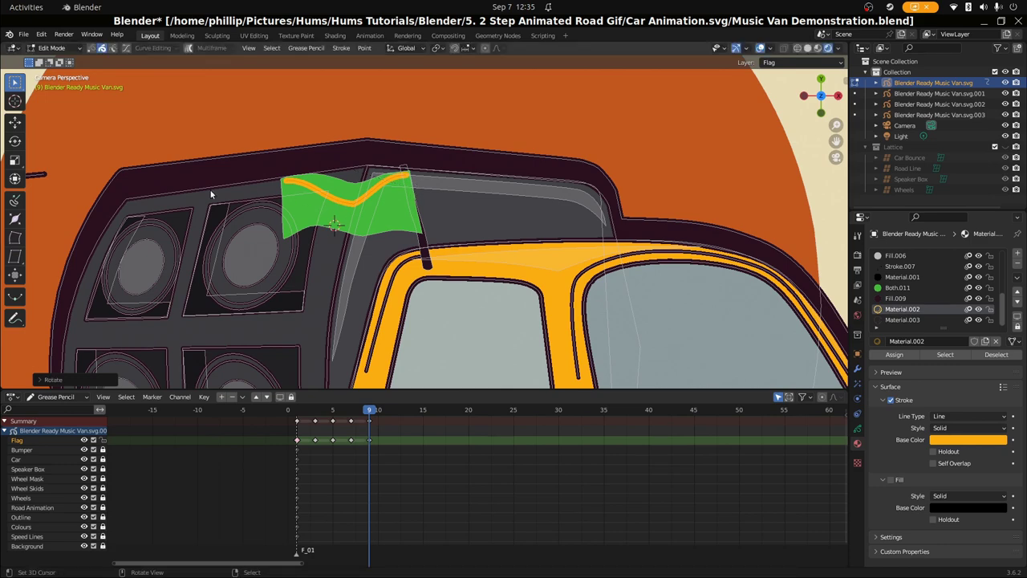
Step: Back in Draw Mode, draw a second yellow curve from the flag's lower-left corner through the centre to its lower-right corner
{"action": "left_click", "coordinate": [52, 47]}
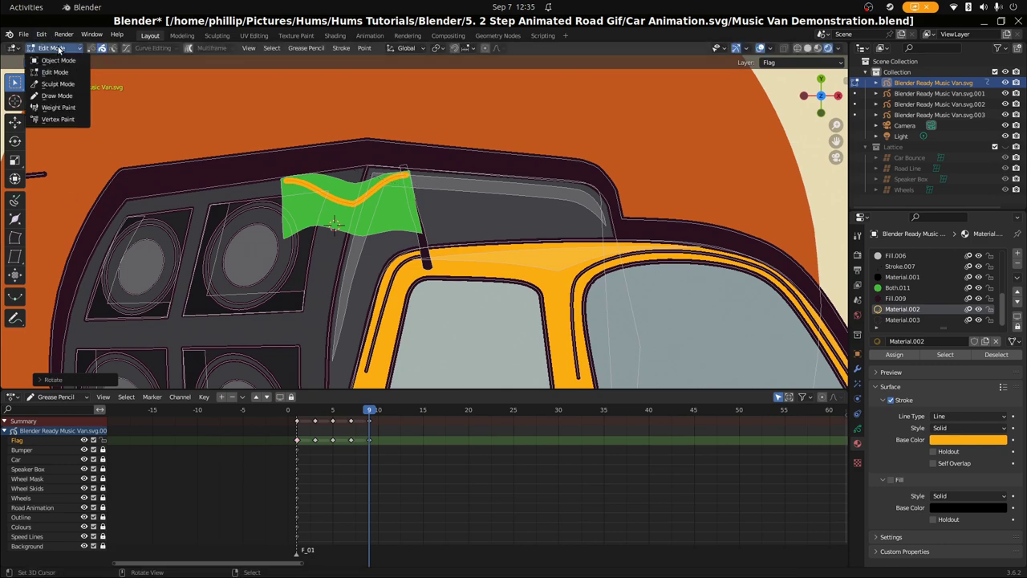
{"action": "left_click", "coordinate": [54, 100]}
{"action": "left_click_drag", "start_coordinate": [285, 234], "coordinate": [354, 203]}
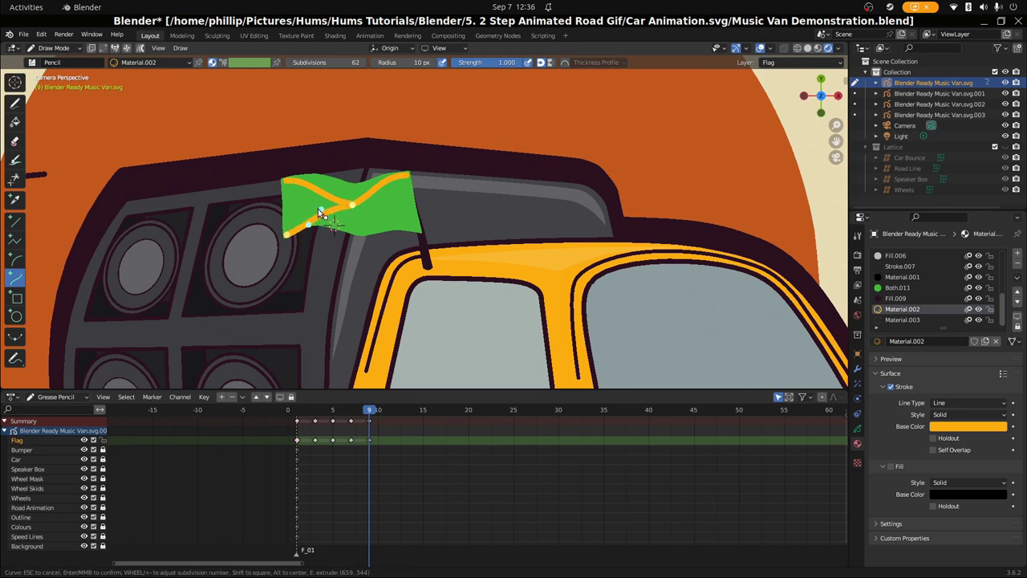
{"action": "left_click_drag", "start_coordinate": [309, 226], "coordinate": [301, 219]}
{"action": "key", "text": "e"}
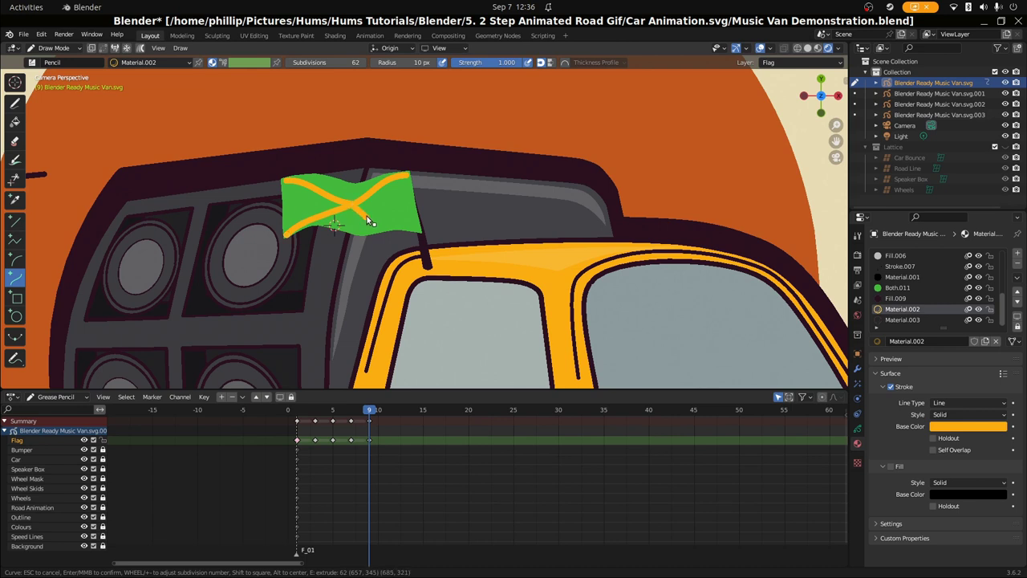
{"action": "left_click", "coordinate": [418, 232]}
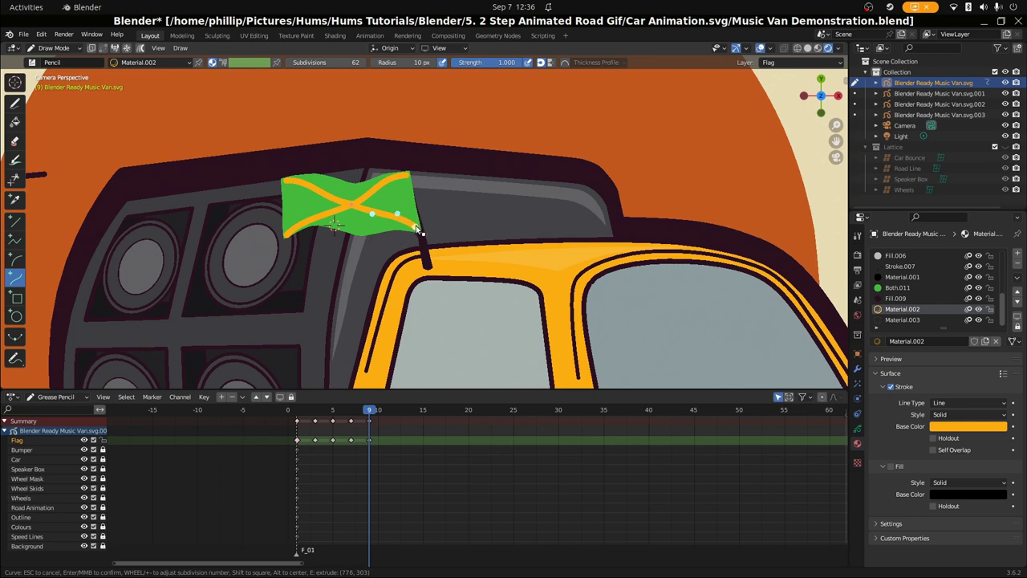
{"action": "key", "text": "Return"}
Step: In Edit Mode, move the second yellow stroke up about 0.1 m and rotate it slightly to complete the flag's cross
{"action": "key", "text": "Tab"}
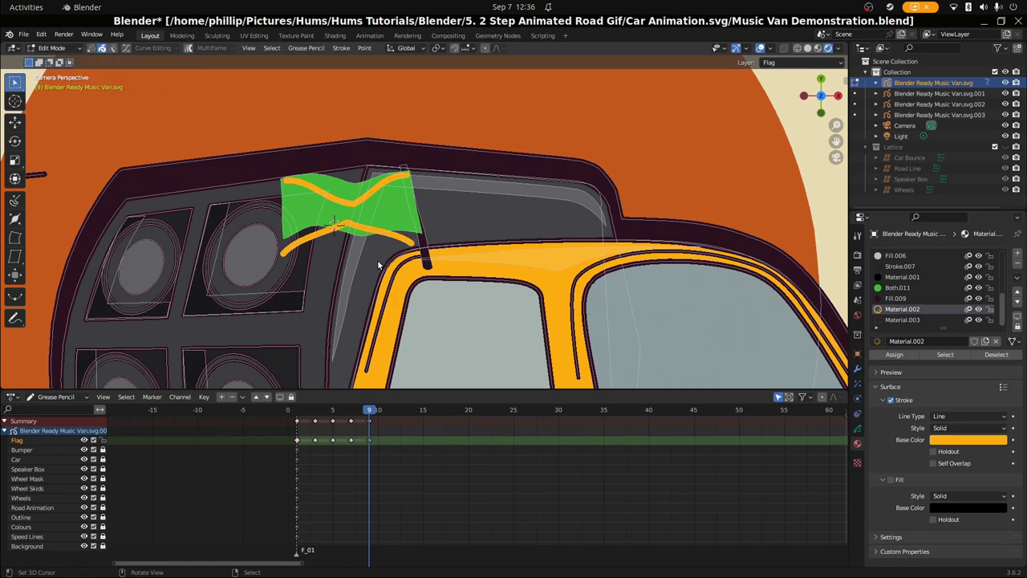
{"action": "key", "text": "g"}
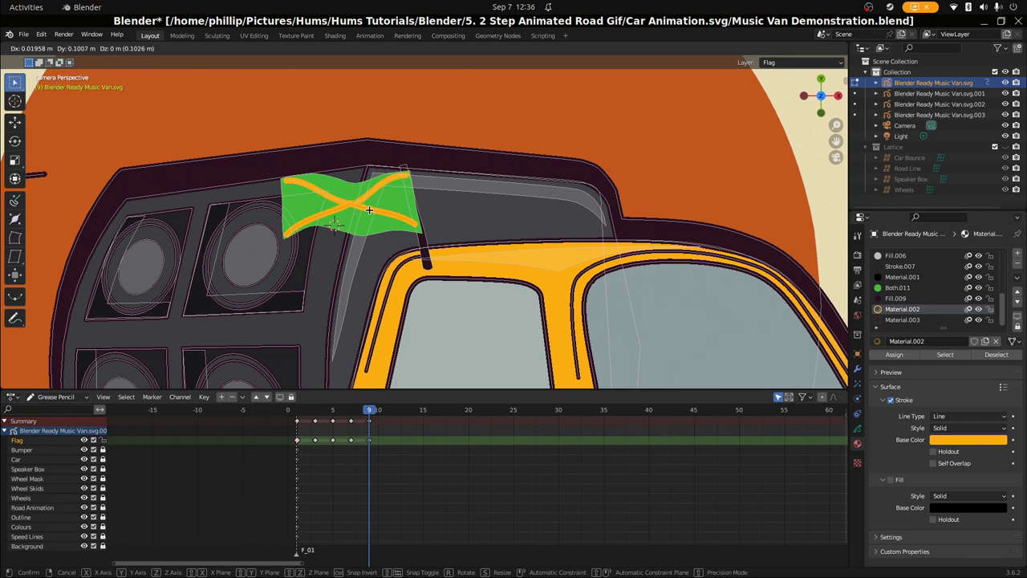
{"action": "left_click", "coordinate": [369, 211]}
{"action": "key", "text": "r"}
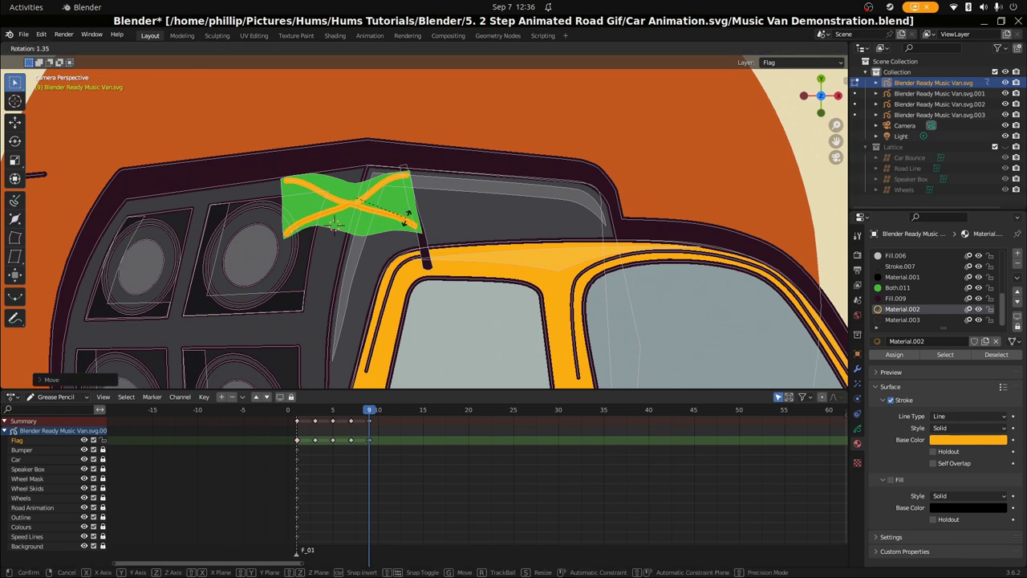
{"action": "left_click", "coordinate": [407, 222]}
{"action": "key", "text": "r"}
{"action": "left_click", "coordinate": [407, 218]}
{"action": "key", "text": "g"}
{"action": "left_click", "coordinate": [408, 219]}
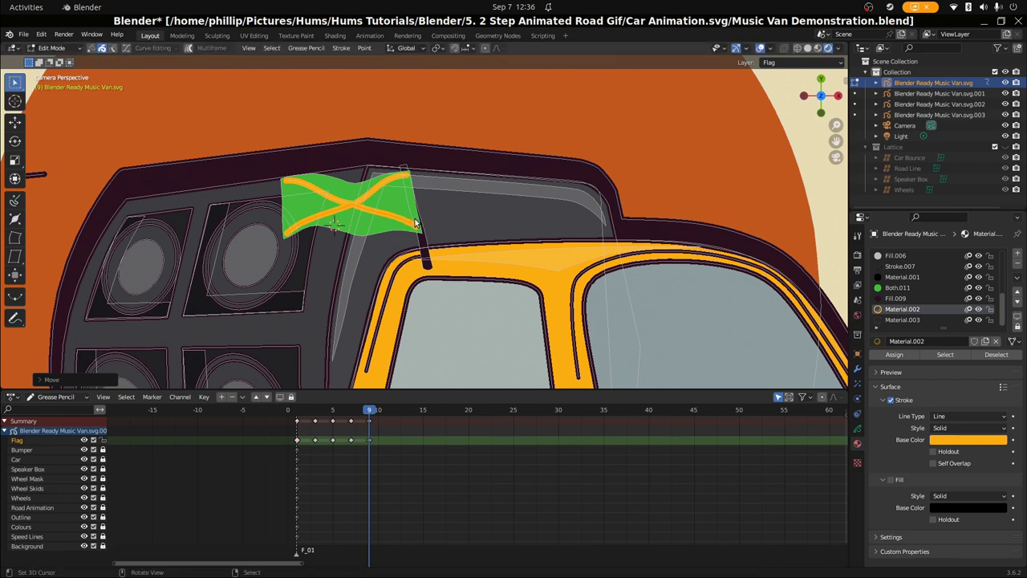
{"action": "key", "text": "r"}
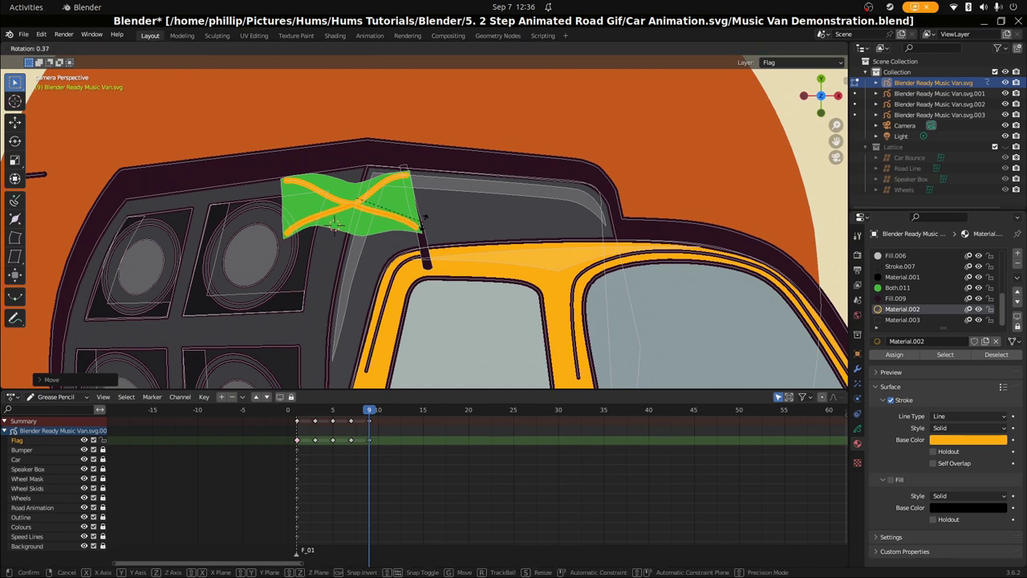
{"action": "left_click", "coordinate": [425, 216]}
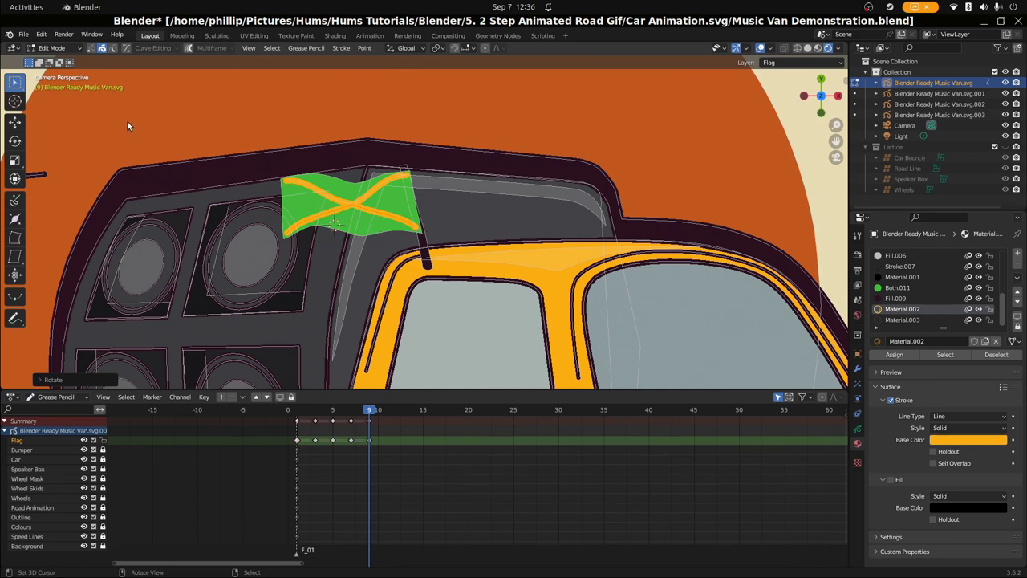
Step: Return to Draw Mode and choose the dark Fill.009 material for drawing
{"action": "left_click", "coordinate": [52, 47]}
{"action": "left_click", "coordinate": [60, 90]}
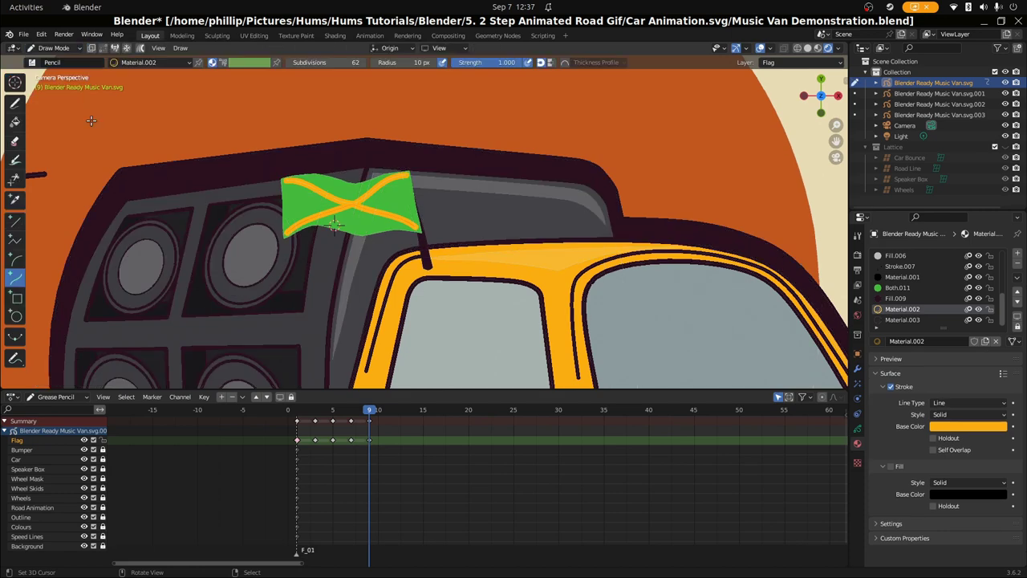
{"action": "left_click", "coordinate": [916, 298]}
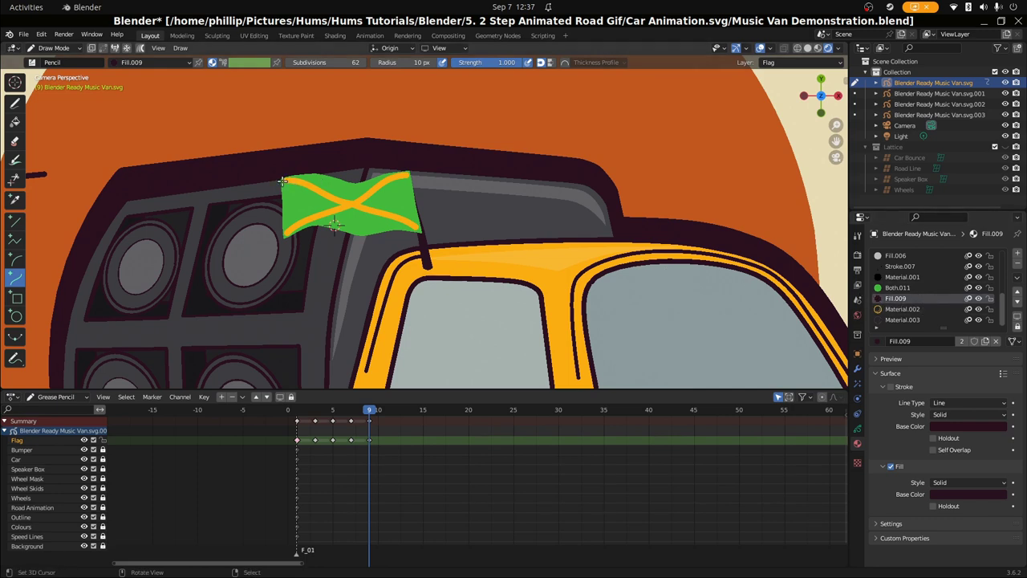
{"action": "mouse_move", "coordinate": [282, 180]}
{"action": "left_mouse_down"}
{"action": "mouse_move", "coordinate": [351, 205]}
{"action": "mouse_move", "coordinate": [343, 217]}
{"action": "left_mouse_up"}
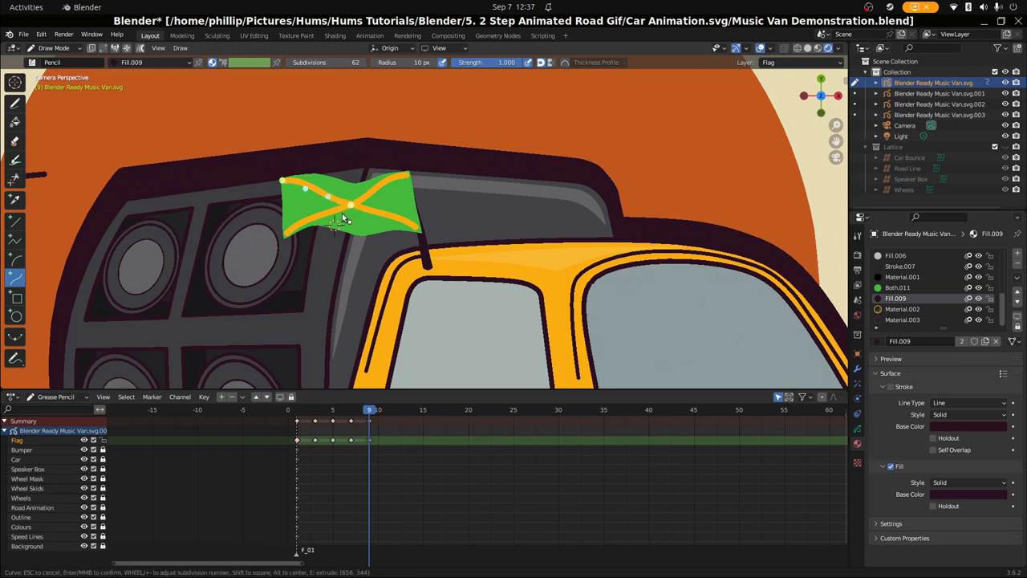
{"action": "key", "text": "Return"}
{"action": "scroll", "coordinate": [306, 200], "scroll_direction": "up", "scroll_amount": 5}
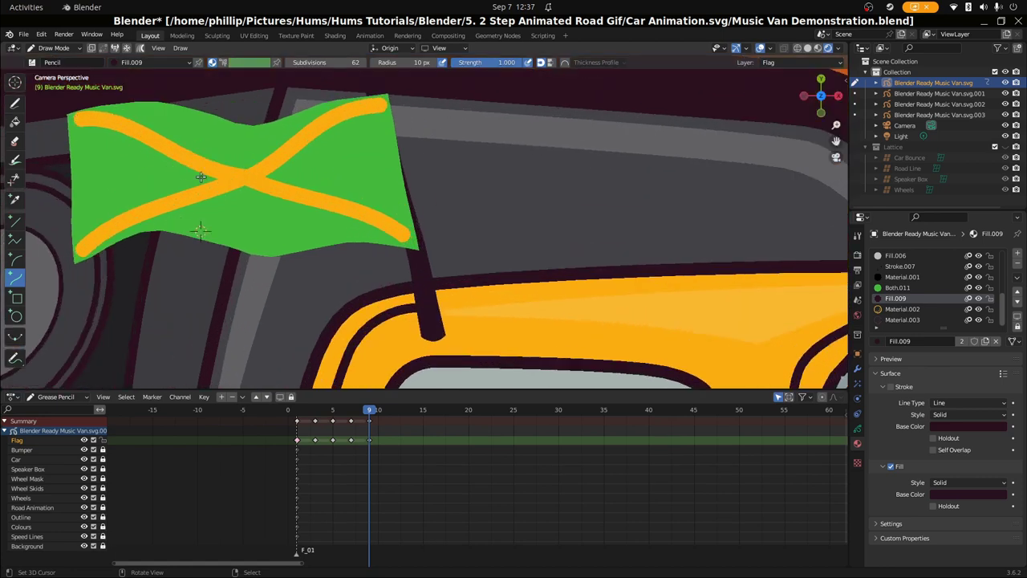
Step: Draw a dark filled curve shape in the flag's left triangle, following both yellow arms from the left corners to the cross's centre
{"action": "scroll", "coordinate": [240, 197], "scroll_direction": "up", "scroll_amount": 2}
{"action": "scroll", "coordinate": [240, 197], "scroll_direction": "down", "scroll_amount": 4}
{"action": "middle_click_drag", "start_coordinate": [238, 225], "coordinate": [371, 294], "text": "shift"}
{"action": "scroll", "coordinate": [372, 294], "scroll_direction": "up", "scroll_amount": 1}
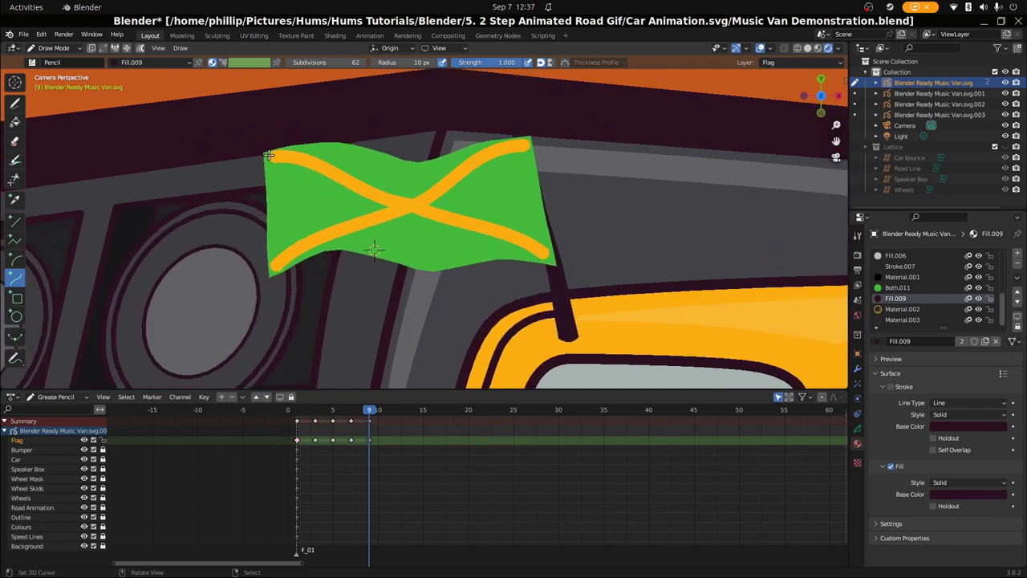
{"action": "mouse_move", "coordinate": [266, 153]}
{"action": "left_mouse_down"}
{"action": "mouse_move", "coordinate": [362, 182]}
{"action": "mouse_move", "coordinate": [409, 208]}
{"action": "mouse_move", "coordinate": [410, 222]}
{"action": "left_mouse_up"}
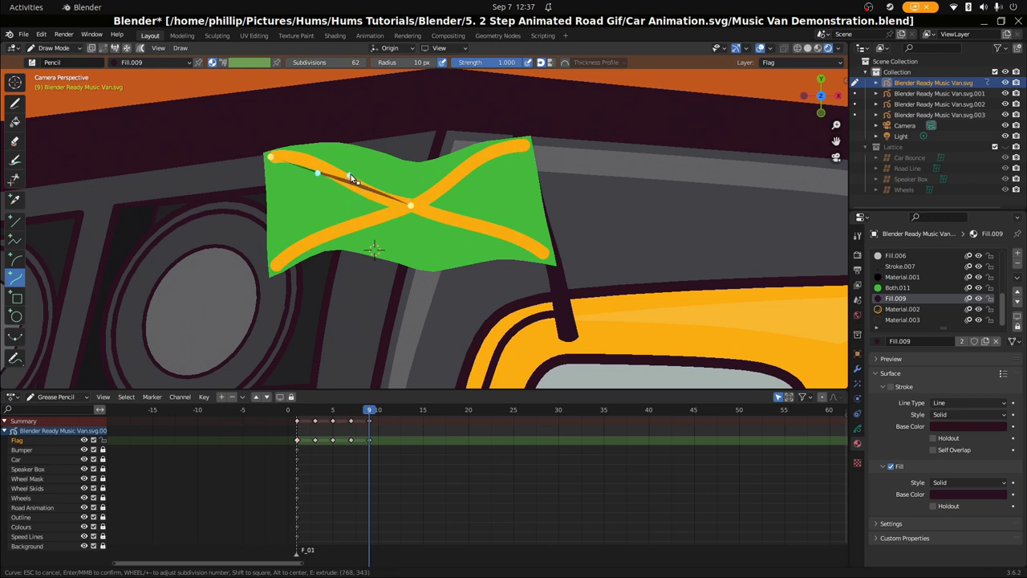
{"action": "mouse_move", "coordinate": [321, 177]}
{"action": "left_mouse_down"}
{"action": "mouse_move", "coordinate": [302, 157]}
{"action": "mouse_move", "coordinate": [351, 183]}
{"action": "mouse_move", "coordinate": [356, 199]}
{"action": "left_mouse_up"}
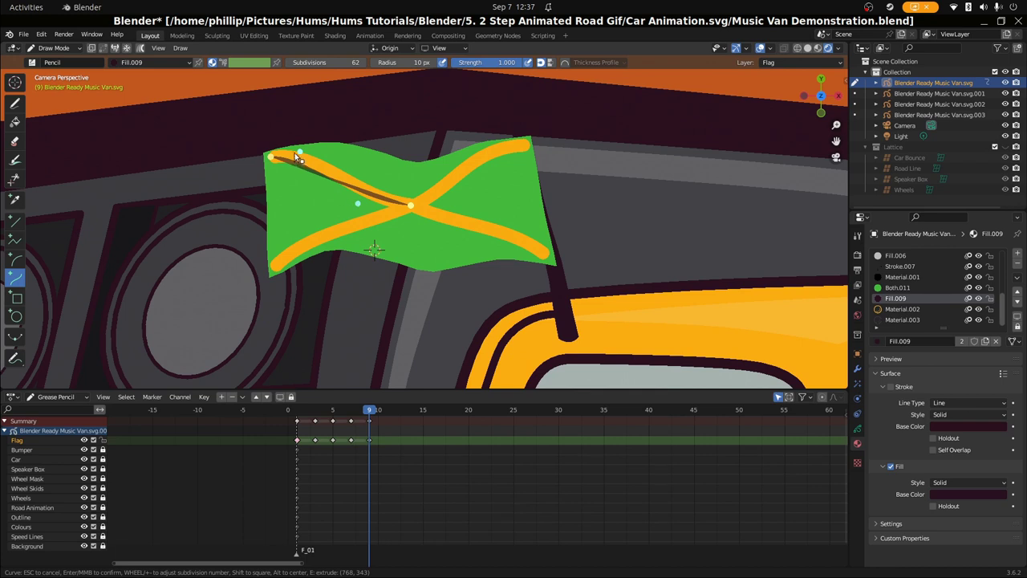
{"action": "left_click_drag", "start_coordinate": [304, 154], "coordinate": [321, 150]}
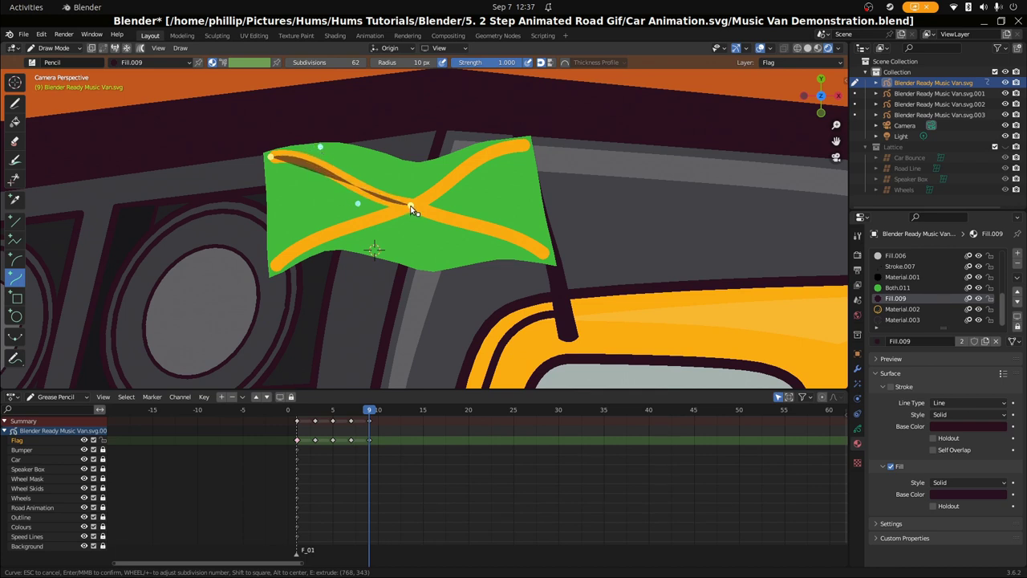
{"action": "mouse_move", "coordinate": [410, 208]}
{"action": "left_mouse_down"}
{"action": "mouse_move", "coordinate": [333, 226]}
{"action": "mouse_move", "coordinate": [272, 275]}
{"action": "mouse_move", "coordinate": [316, 223]}
{"action": "left_mouse_up"}
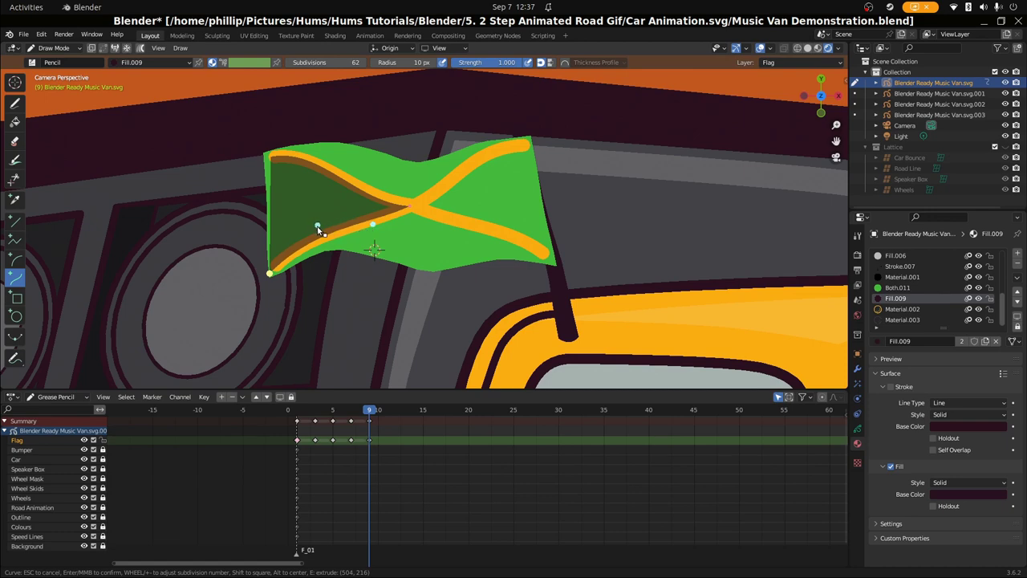
{"action": "key", "text": "Return"}
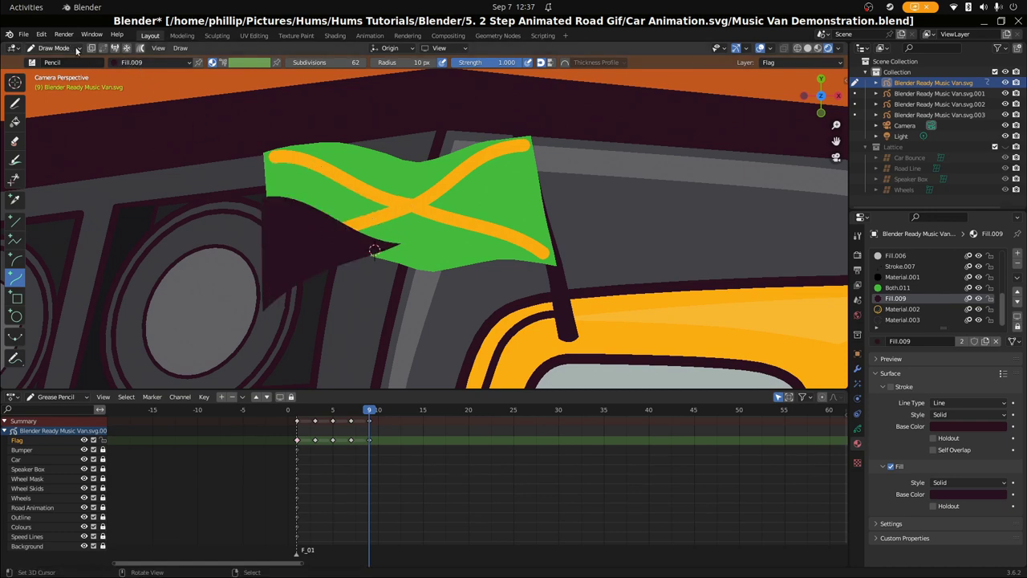
Step: In Edit Mode, move the dark fill up about 0.1 m and right about 0.02 m into the flag's left triangle
{"action": "key", "text": "Tab"}
{"action": "key", "text": "g"}
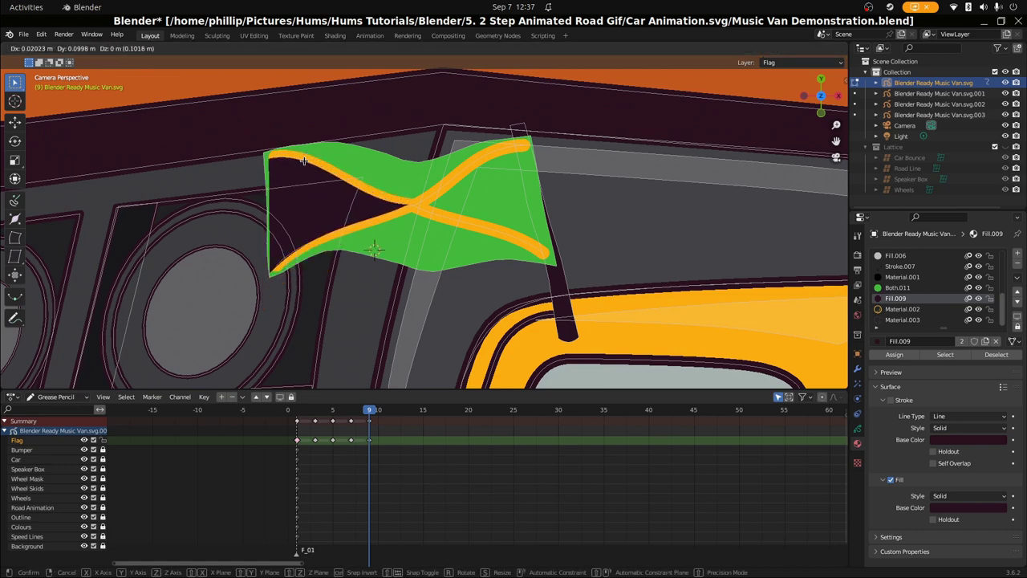
{"action": "left_click", "coordinate": [269, 161]}
Step: Using point selection, move the dark fill's upper-left corner point outward onto the flag's left edge
{"action": "left_click", "coordinate": [52, 48]}
{"action": "left_click", "coordinate": [91, 48]}
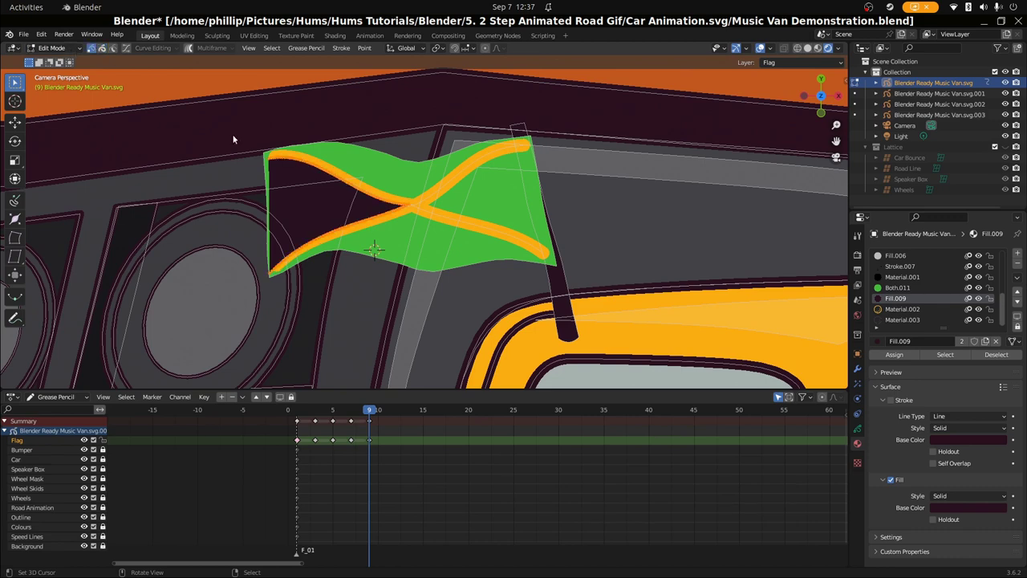
{"action": "scroll", "coordinate": [251, 172], "scroll_direction": "up", "scroll_amount": 4}
{"action": "scroll", "coordinate": [233, 173], "scroll_direction": "up", "scroll_amount": 4}
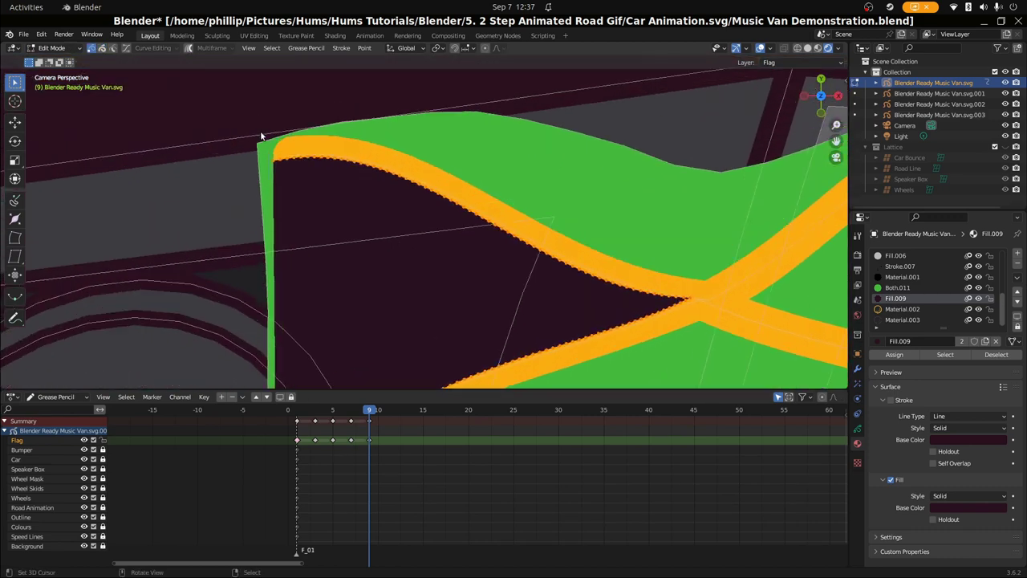
{"action": "key", "text": "g"}
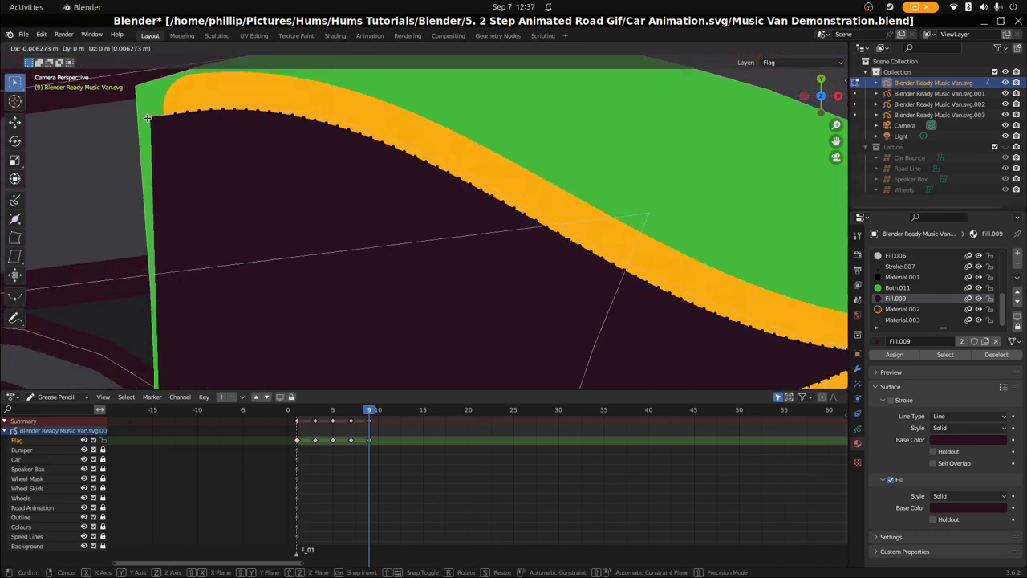
{"action": "left_click", "coordinate": [137, 123]}
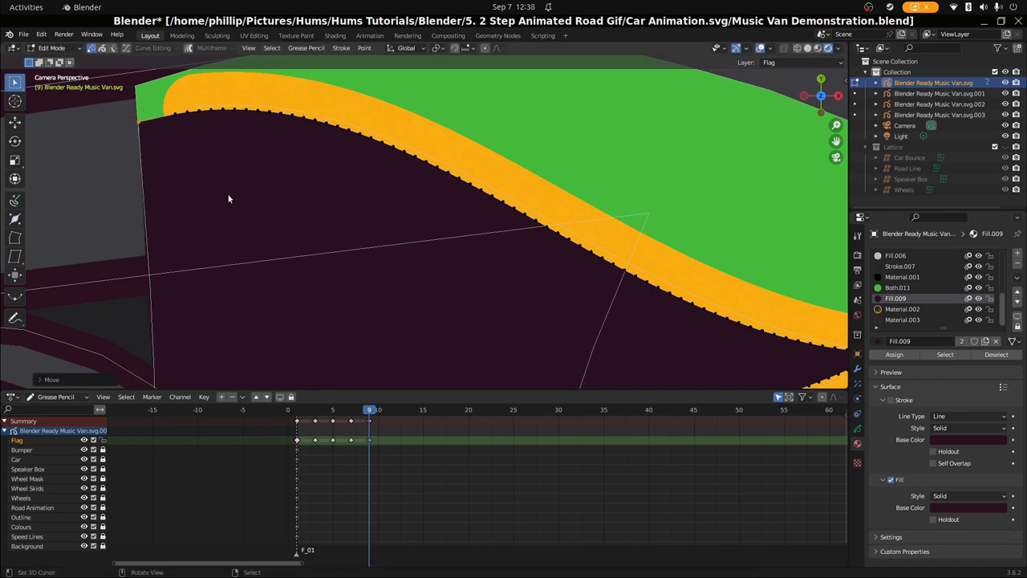
Step: Move the dark fill's lower-left corner point onto the flag's left edge and return to Draw Mode
{"action": "scroll", "coordinate": [231, 201], "scroll_direction": "down", "scroll_amount": 6}
{"action": "scroll", "coordinate": [353, 323], "scroll_direction": "up", "scroll_amount": 3}
{"action": "scroll", "coordinate": [345, 348], "scroll_direction": "down", "scroll_amount": 3}
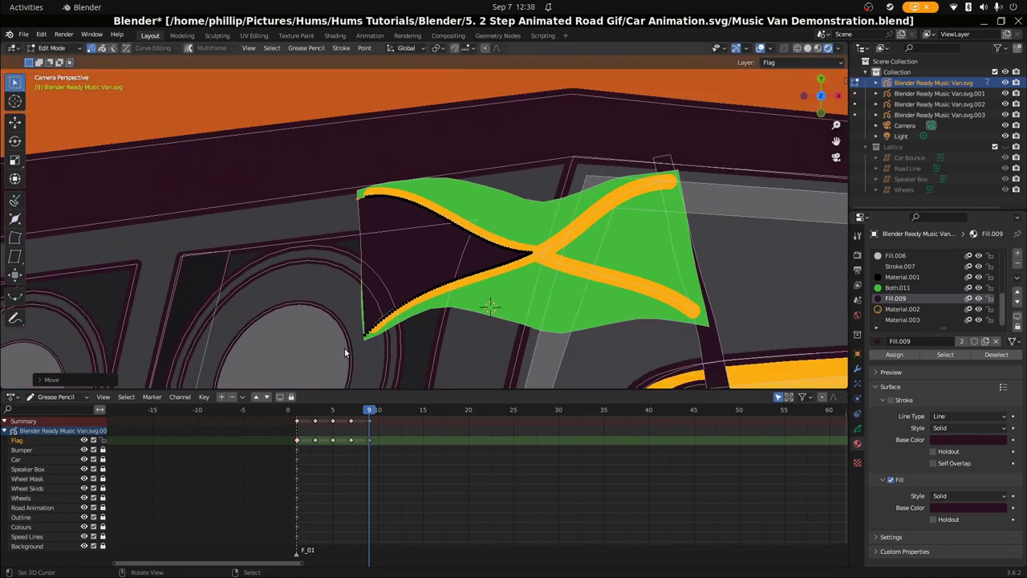
{"action": "key", "text": "g"}
{"action": "left_click", "coordinate": [361, 339]}
{"action": "key", "text": "Tab"}
{"action": "scroll", "coordinate": [377, 263], "scroll_direction": "down", "scroll_amount": 5}
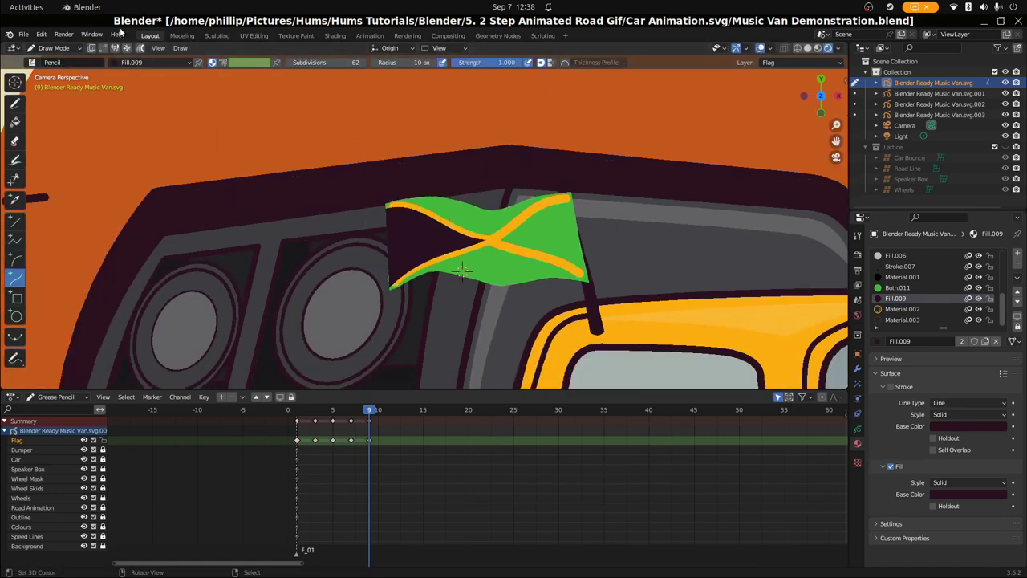
Step: Go back to Edit Mode with stroke selection enabled and save the file
{"action": "key", "text": "Tab"}
{"action": "left_click", "coordinate": [102, 48]}
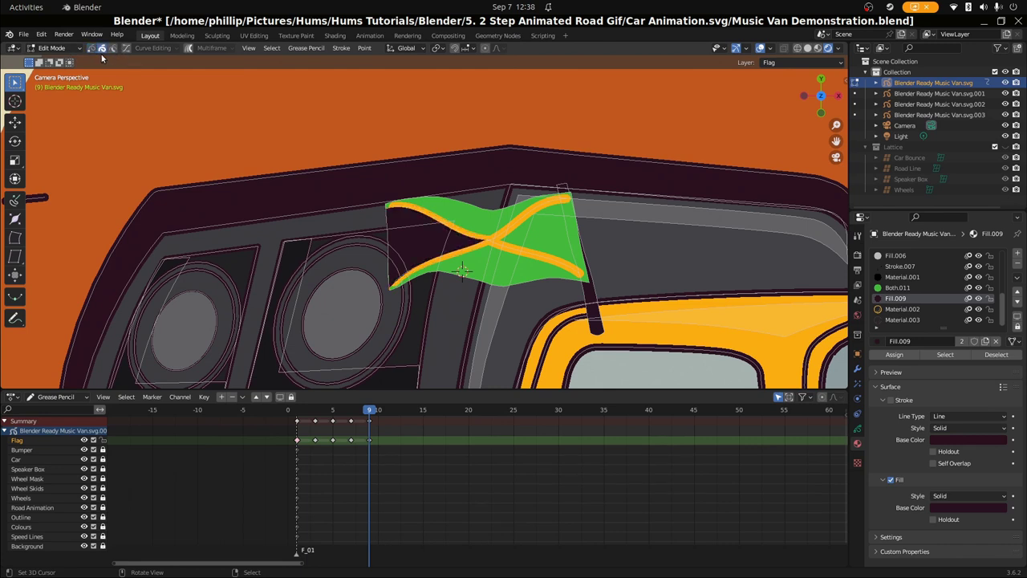
{"action": "key", "text": "ctrl+s"}
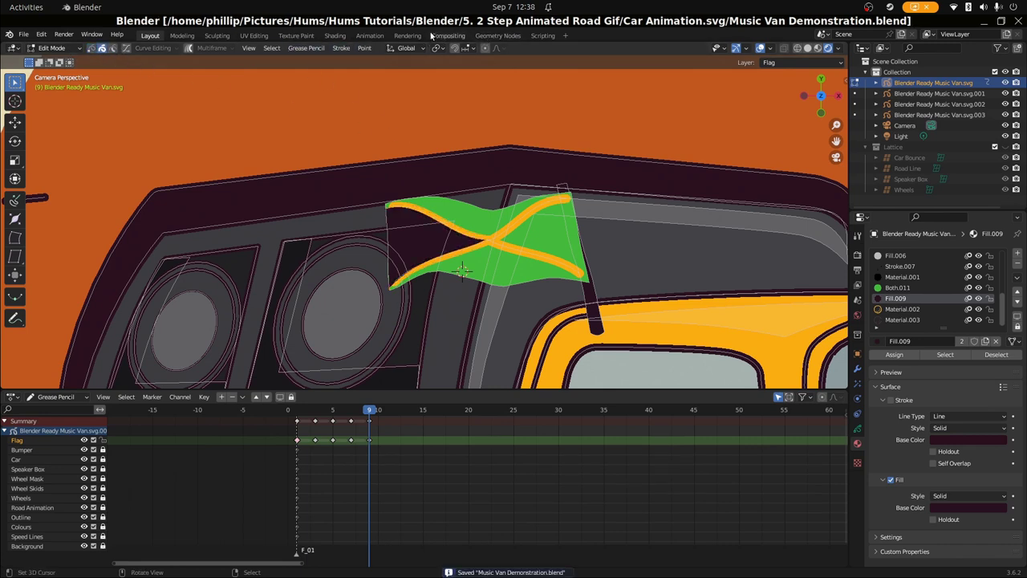
Step: Send the left dark fill backward twice in the stroke order so it sits behind the yellow cross
{"action": "left_click", "coordinate": [340, 49]}
{"action": "mouse_move", "coordinate": [361, 155]}
{"action": "left_click", "coordinate": [455, 173]}
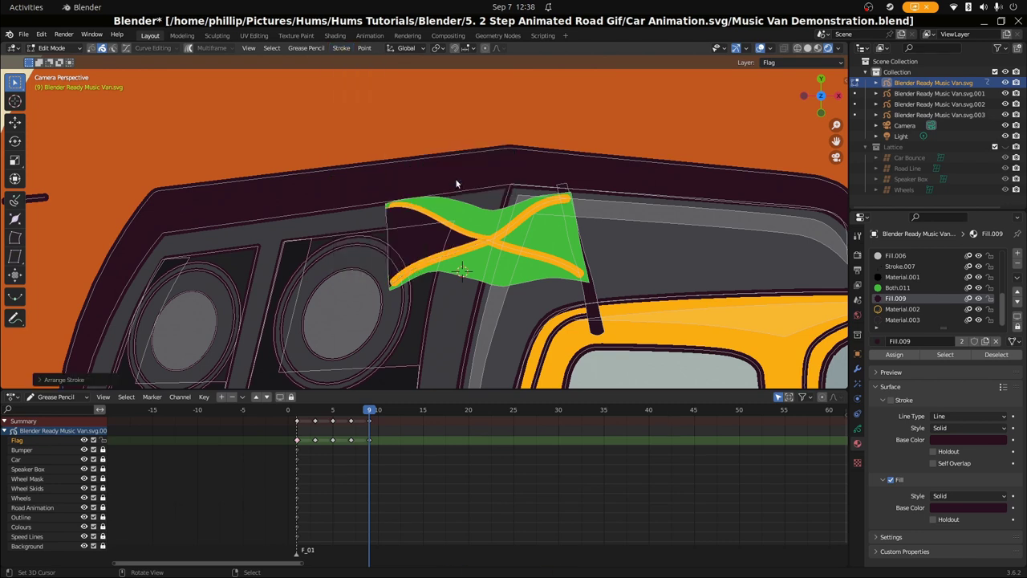
{"action": "left_click", "coordinate": [340, 48]}
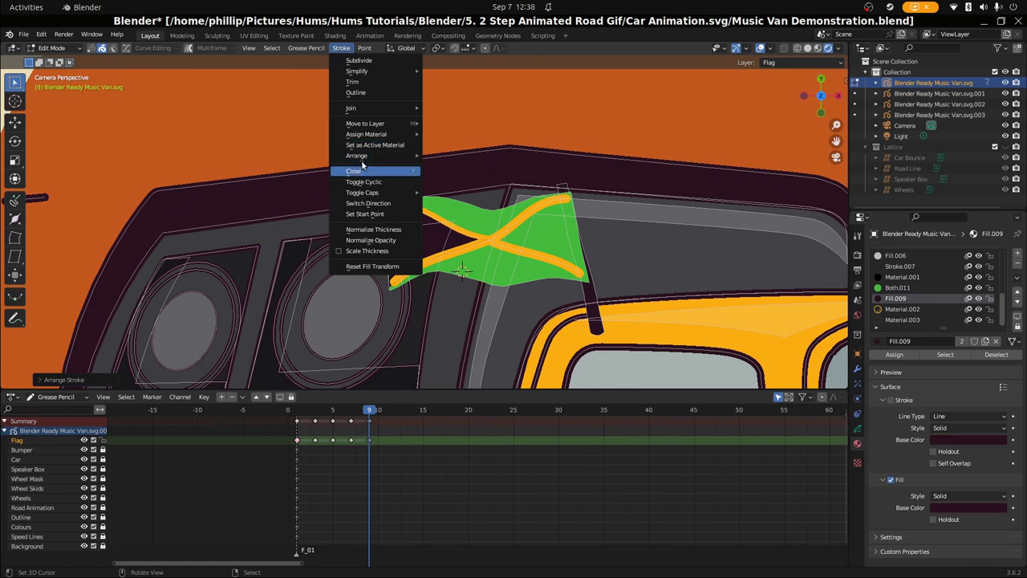
{"action": "mouse_move", "coordinate": [357, 155]}
{"action": "left_click", "coordinate": [460, 178]}
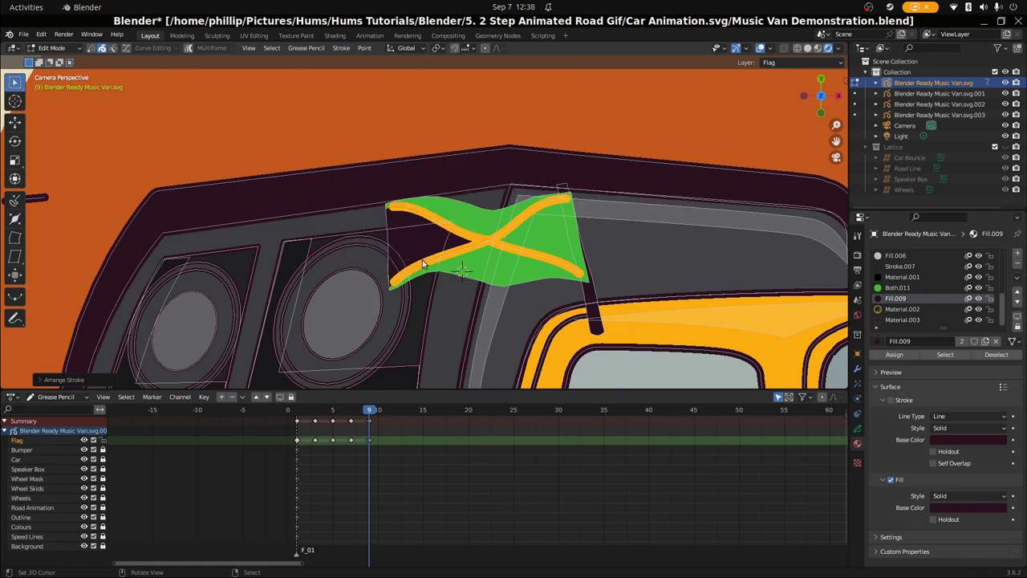
Step: In Draw Mode, draw a dark curve from the cross's centre along the upper-right yellow arm to the flag's upper-right corner
{"action": "scroll", "coordinate": [423, 259], "scroll_direction": "down", "scroll_amount": 3}
{"action": "scroll", "coordinate": [500, 251], "scroll_direction": "up", "scroll_amount": 4}
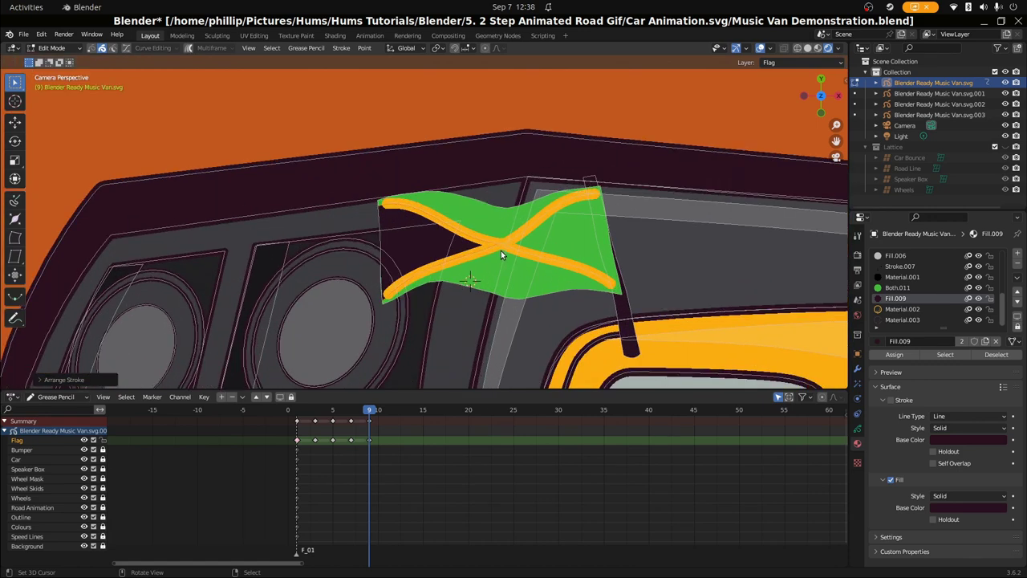
{"action": "middle_click_drag", "start_coordinate": [501, 251], "coordinate": [388, 244], "text": "shift"}
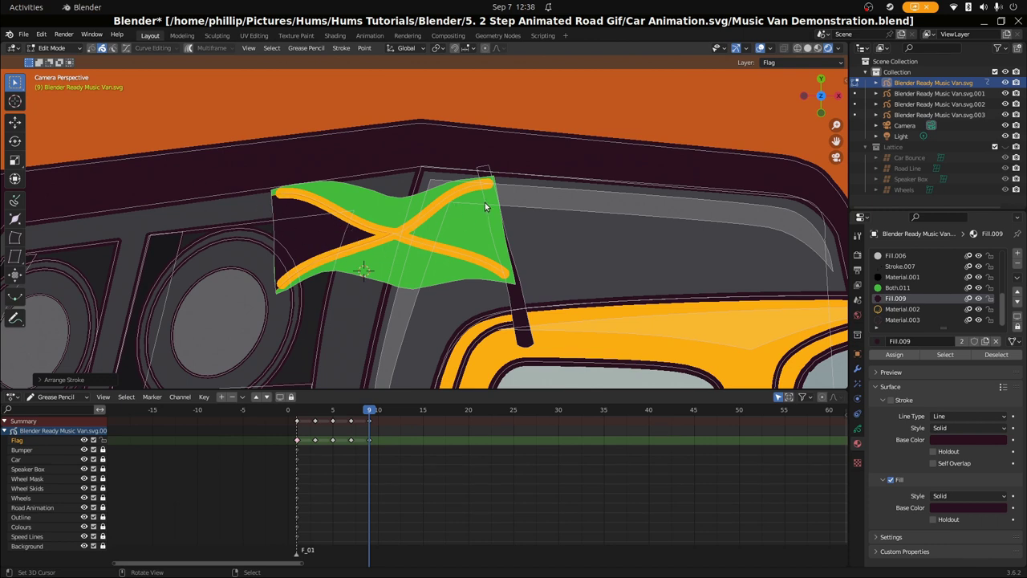
{"action": "left_click", "coordinate": [65, 48]}
{"action": "left_click", "coordinate": [56, 96]}
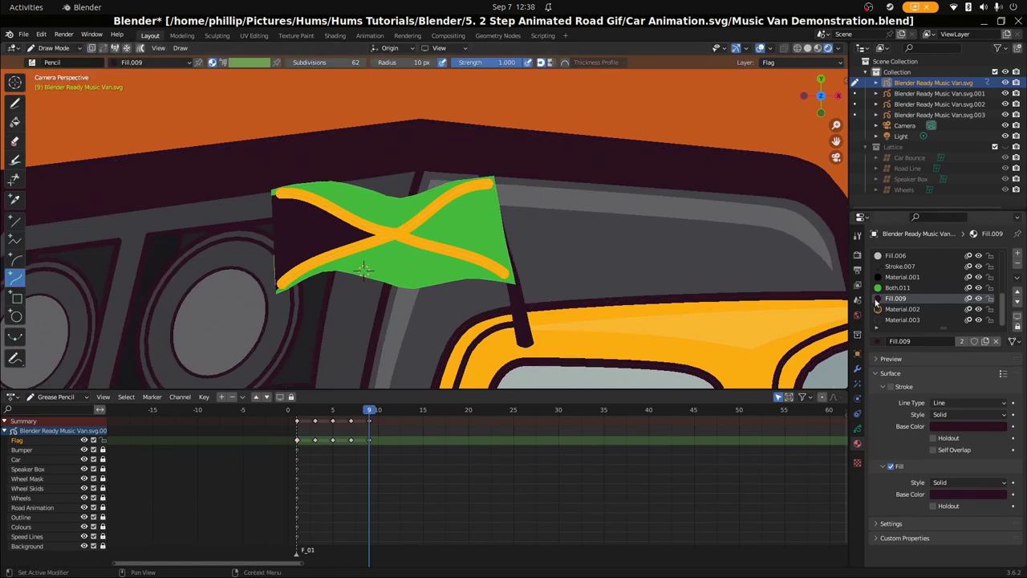
{"action": "left_click_drag", "start_coordinate": [396, 233], "coordinate": [494, 177]}
{"action": "left_click_drag", "start_coordinate": [435, 203], "coordinate": [416, 227]}
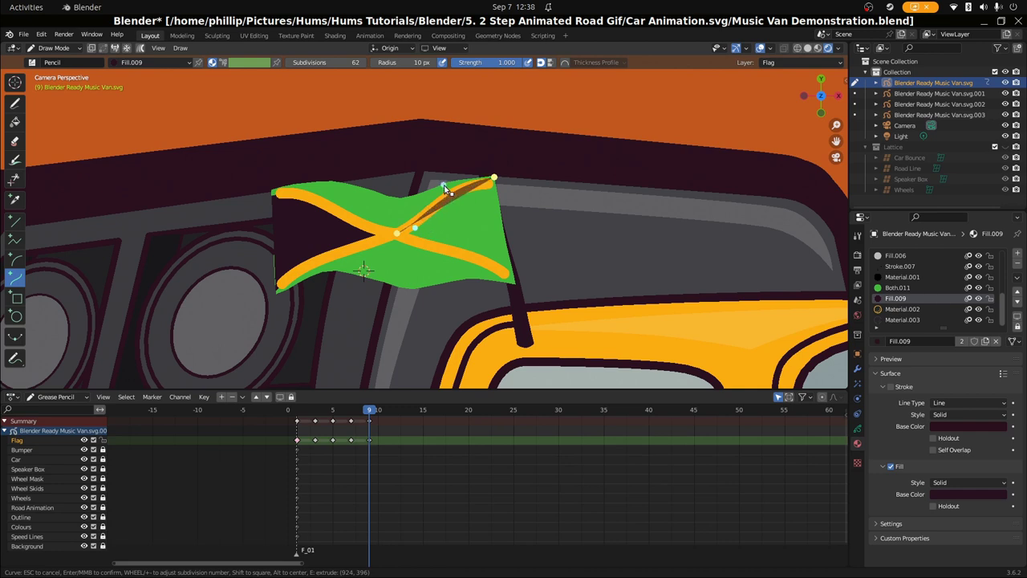
{"action": "left_click_drag", "start_coordinate": [415, 228], "coordinate": [418, 231]}
Step: Extrude the dark curve to the flag's lower-right corner and back along the lower-right yellow arm, closing the right triangle
{"action": "key", "text": "e"}
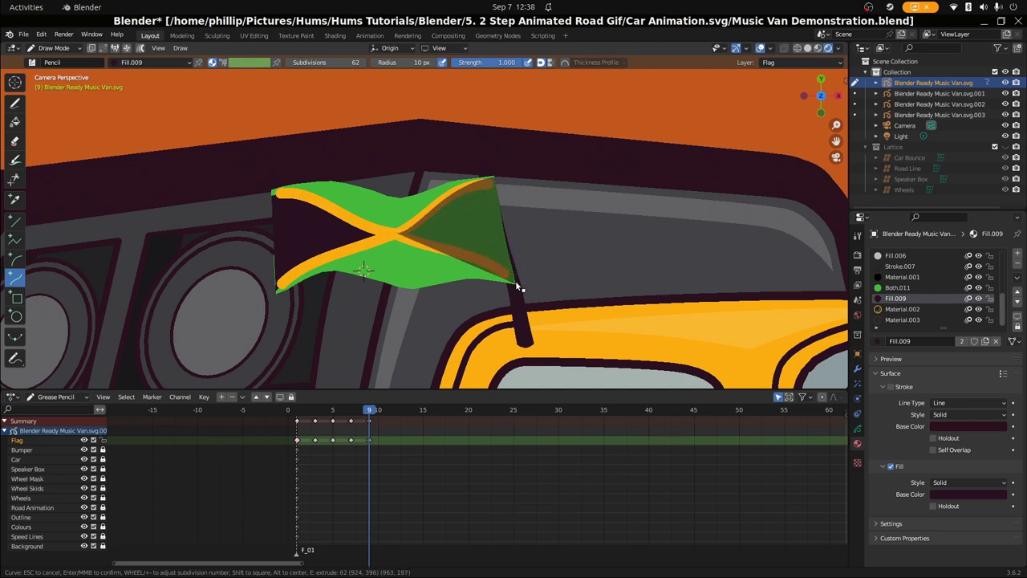
{"action": "left_click", "coordinate": [429, 246]}
{"action": "left_click_drag", "start_coordinate": [457, 258], "coordinate": [497, 271]}
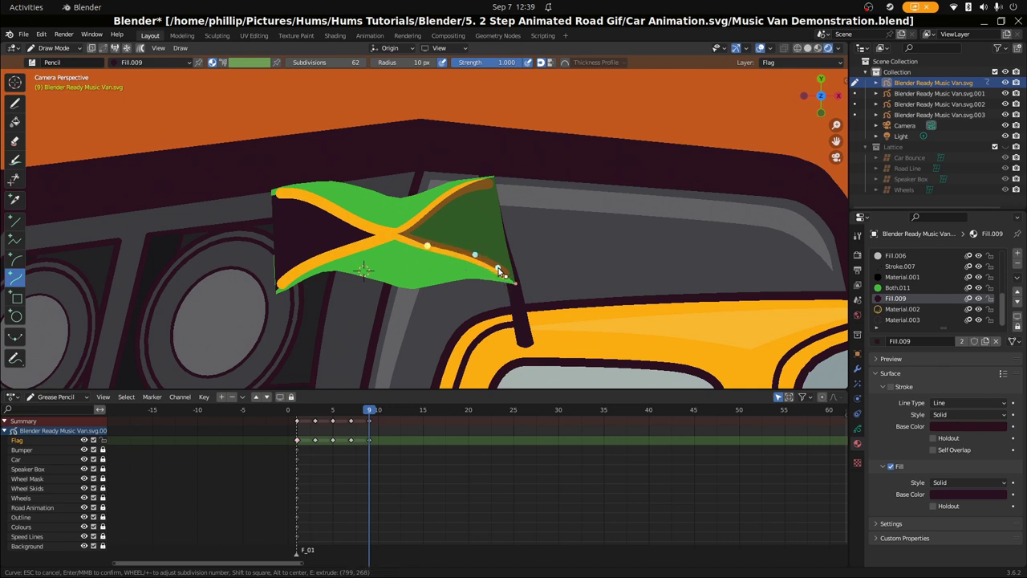
{"action": "key", "text": "Return"}
{"action": "left_click_drag", "start_coordinate": [399, 234], "coordinate": [419, 245]}
{"action": "key", "text": "Return"}
Step: In Edit Mode, move the right dark fill up about 0.1 m and right about 0.02 m, and rotate it slightly to fit
{"action": "key", "text": "Tab"}
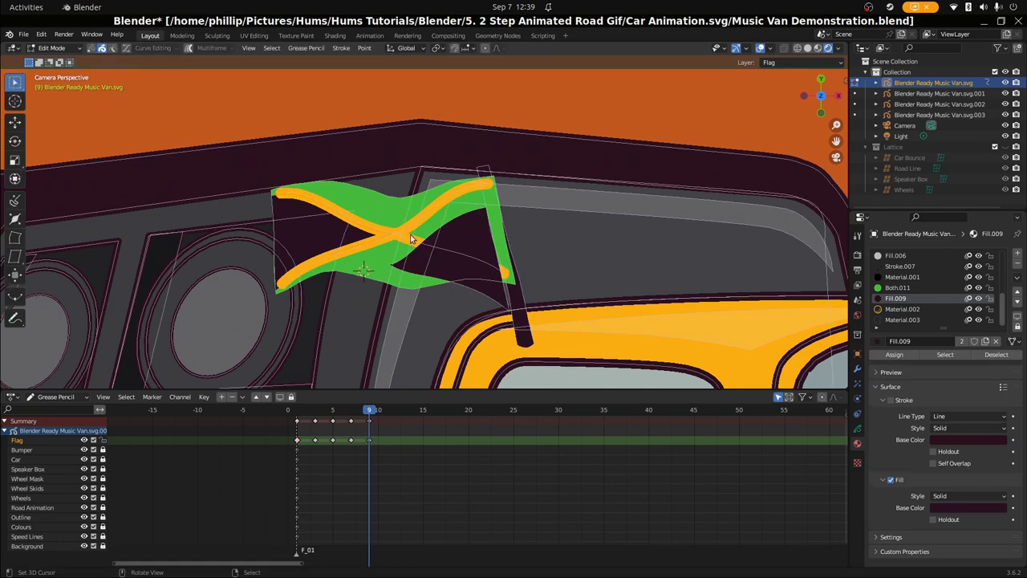
{"action": "key", "text": "g"}
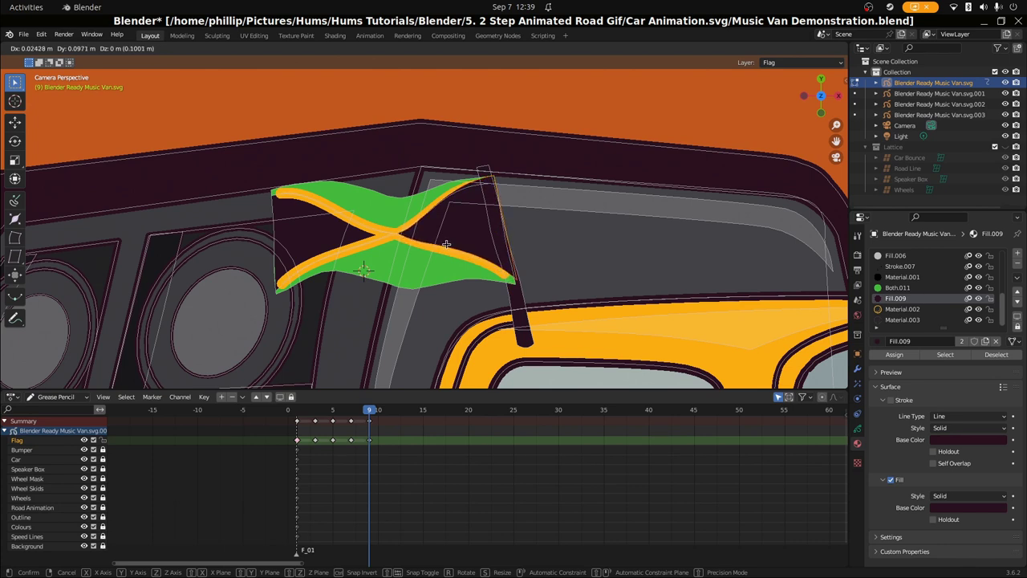
{"action": "left_click", "coordinate": [447, 246]}
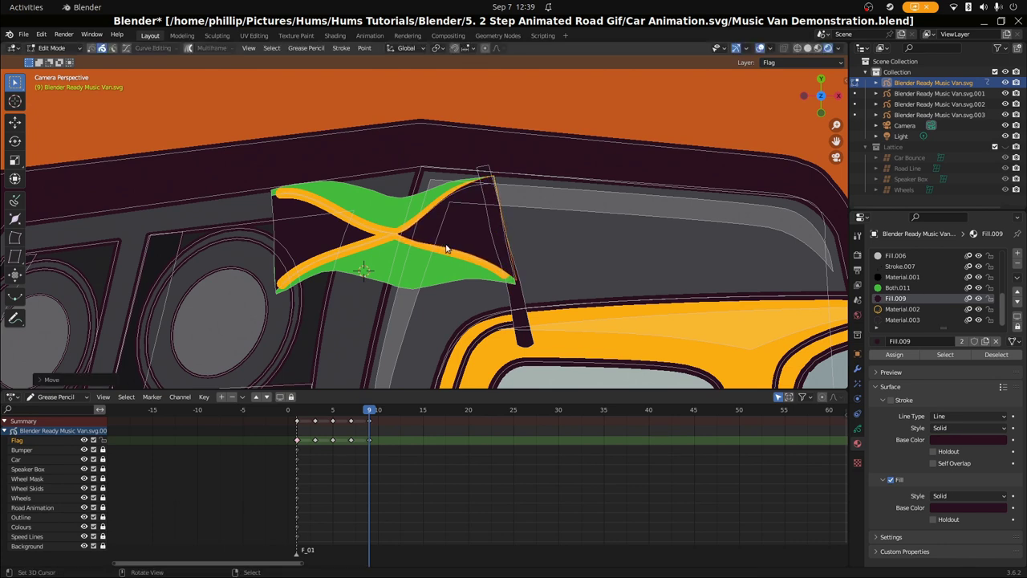
{"action": "left_click", "coordinate": [524, 225]}
Step: Send the right dark fill backward twice in the stroke order so it sits behind the yellow cross
{"action": "left_click", "coordinate": [363, 48]}
{"action": "left_click", "coordinate": [341, 48]}
{"action": "left_click", "coordinate": [341, 48]}
{"action": "mouse_move", "coordinate": [378, 156]}
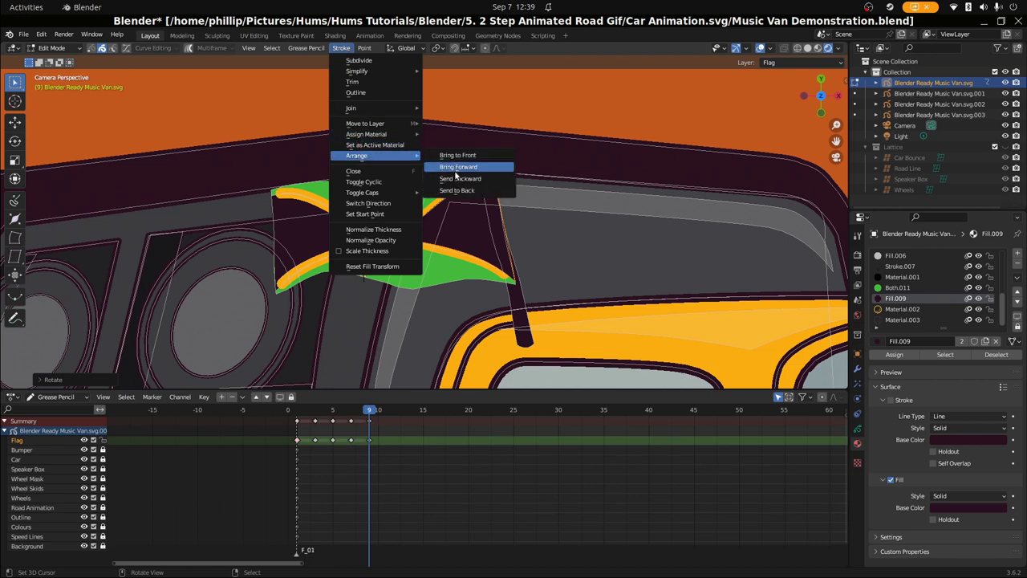
{"action": "left_click", "coordinate": [454, 167]}
{"action": "left_click", "coordinate": [343, 47]}
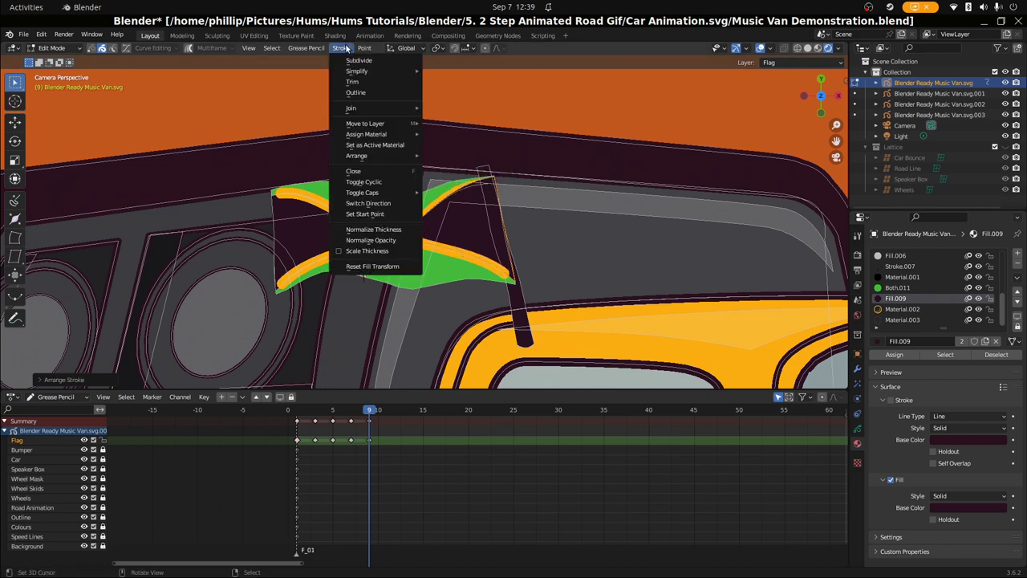
{"action": "mouse_move", "coordinate": [377, 156]}
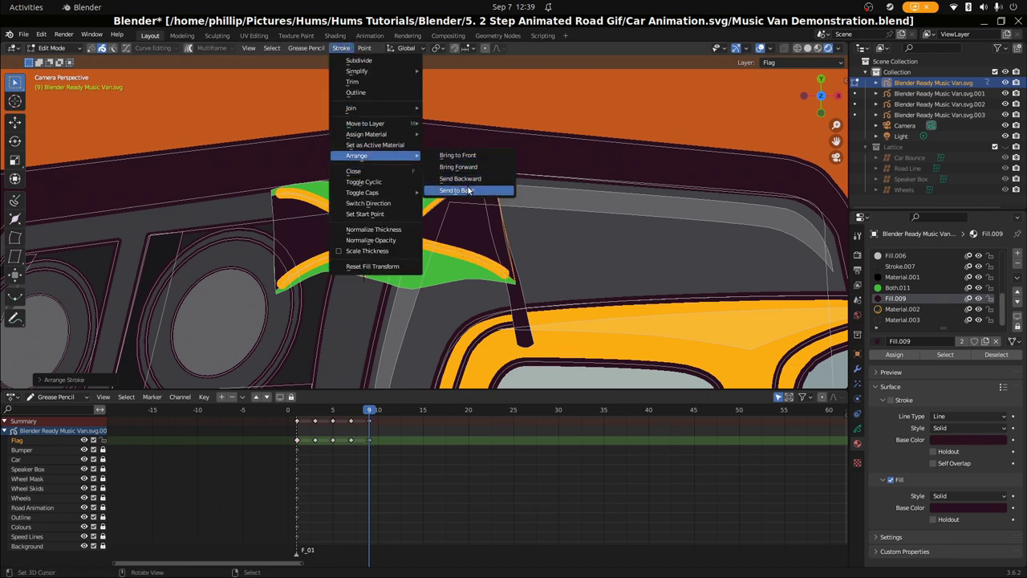
{"action": "left_click", "coordinate": [470, 191]}
Step: Duplicate the green flag shape in place
{"action": "scroll", "coordinate": [510, 244], "scroll_direction": "down", "scroll_amount": 4}
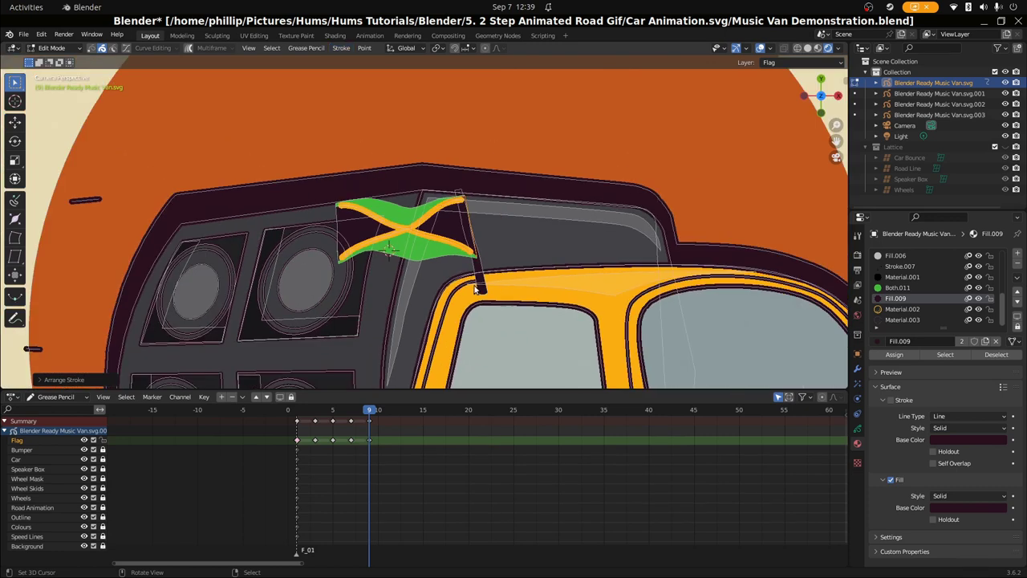
{"action": "key", "text": "shift+d"}
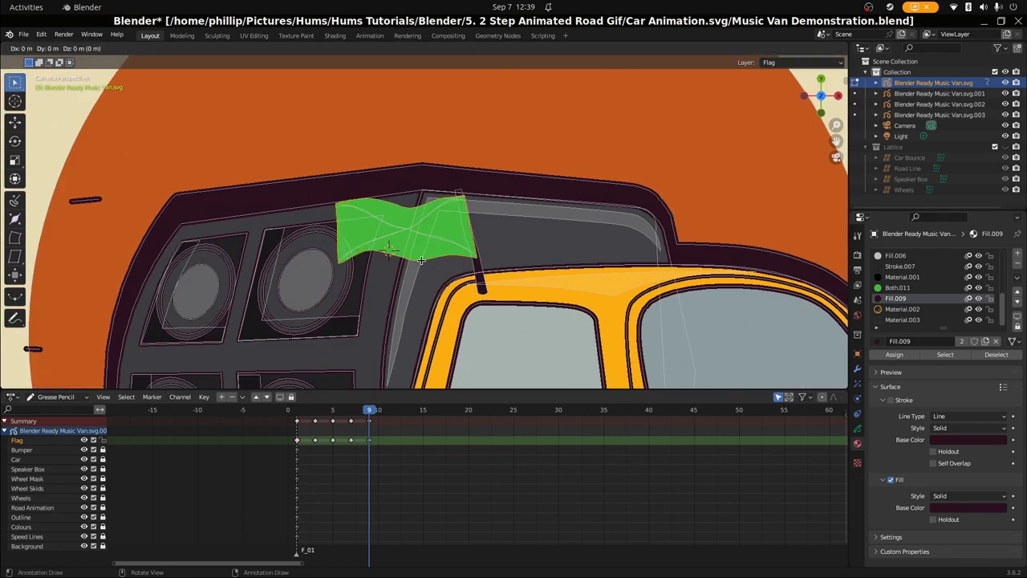
{"action": "right_click", "coordinate": [416, 260]}
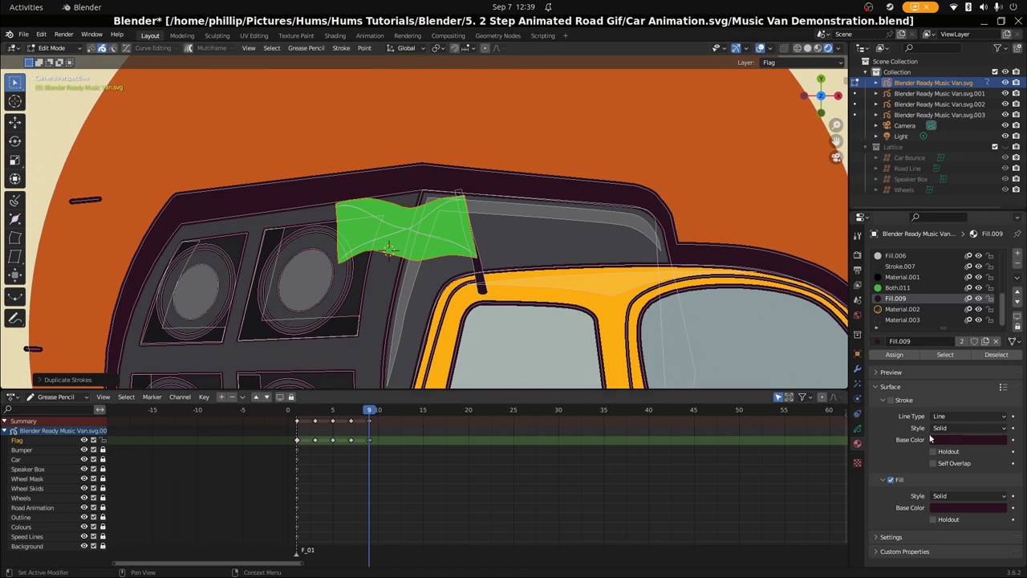
Step: Assign Material.003 to the duplicated flag shape, then save the file in Draw Mode
{"action": "left_click", "coordinate": [895, 318]}
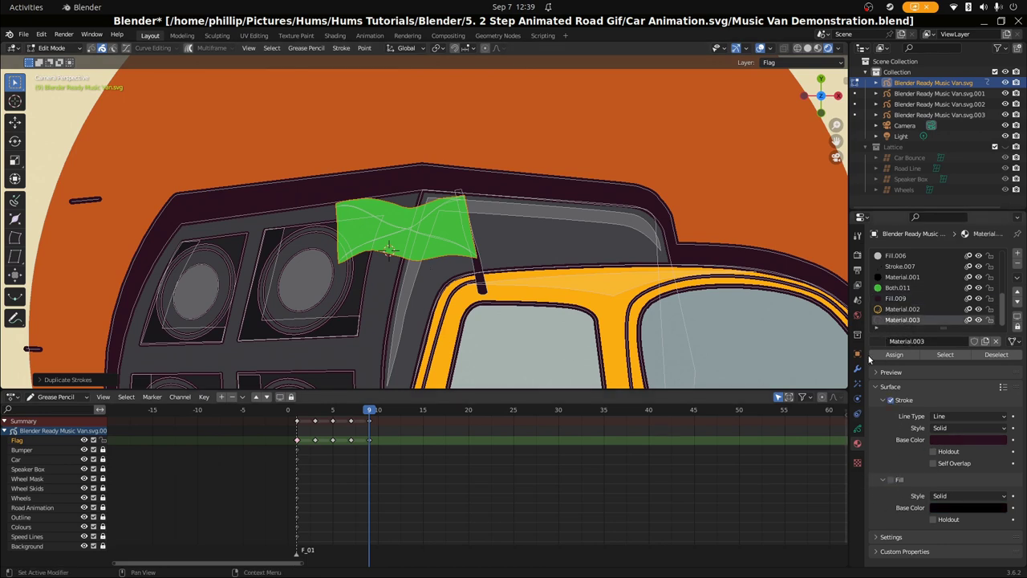
{"action": "left_click", "coordinate": [892, 353]}
{"action": "scroll", "coordinate": [447, 316], "scroll_direction": "down", "scroll_amount": 1}
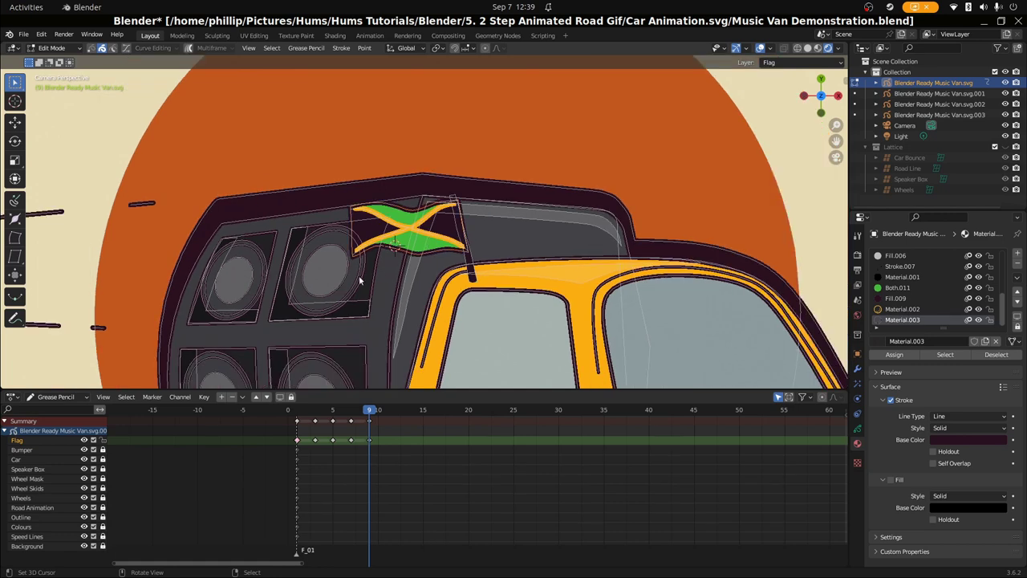
{"action": "key", "text": "Tab"}
{"action": "scroll", "coordinate": [385, 289], "scroll_direction": "down", "scroll_amount": 2}
{"action": "key", "text": "ctrl+s"}
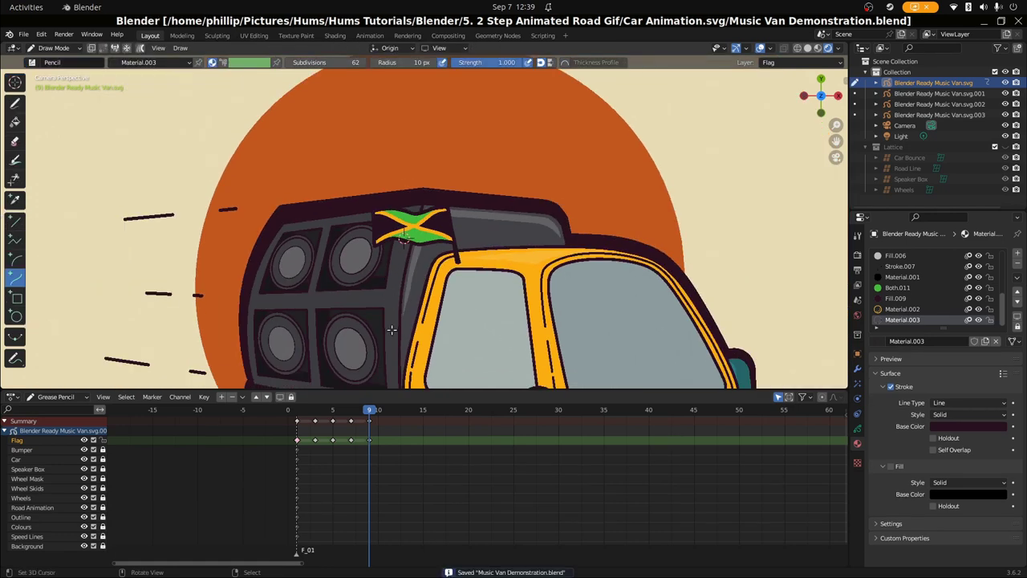
Step: Scrub and play the timeline between frames 1 and 9 to check the flag's waving motion
{"action": "left_click_drag", "start_coordinate": [368, 472], "coordinate": [297, 472]}
{"action": "key", "text": "space"}
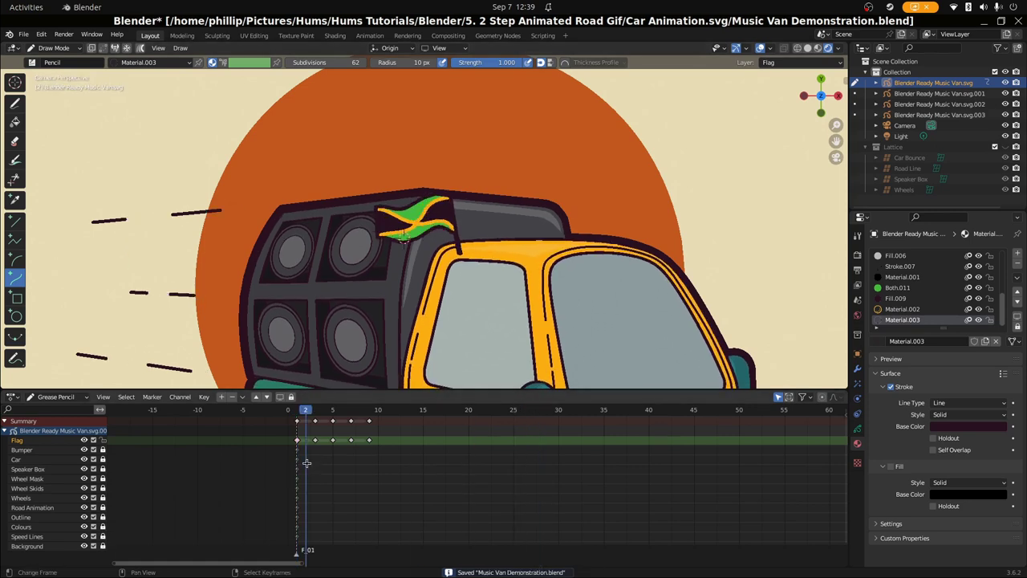
{"action": "left_click", "coordinate": [287, 472]}
{"action": "left_click", "coordinate": [299, 465]}
{"action": "key", "text": "space"}
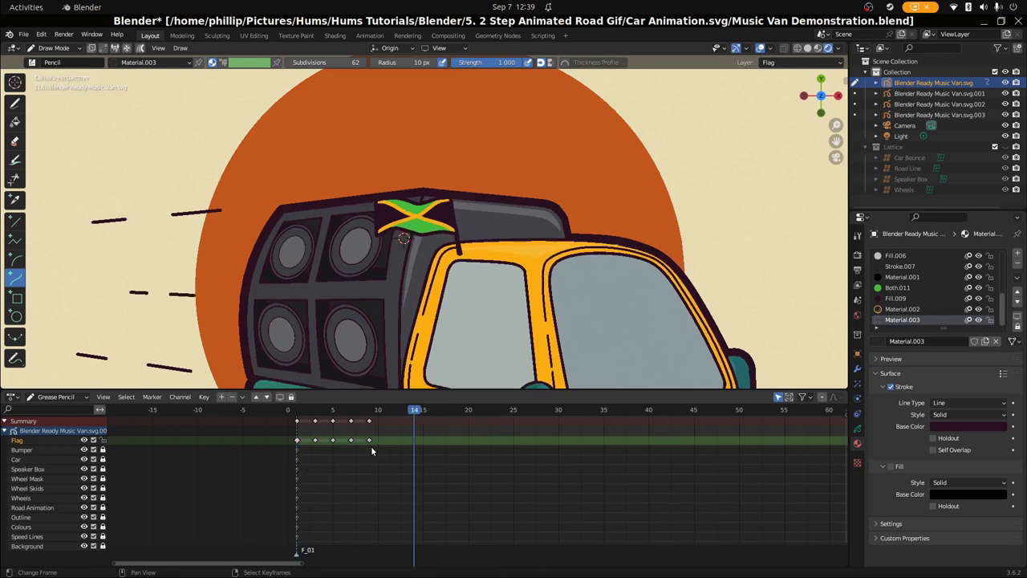
{"action": "left_click", "coordinate": [370, 450]}
{"action": "left_click_drag", "start_coordinate": [370, 451], "coordinate": [299, 457]}
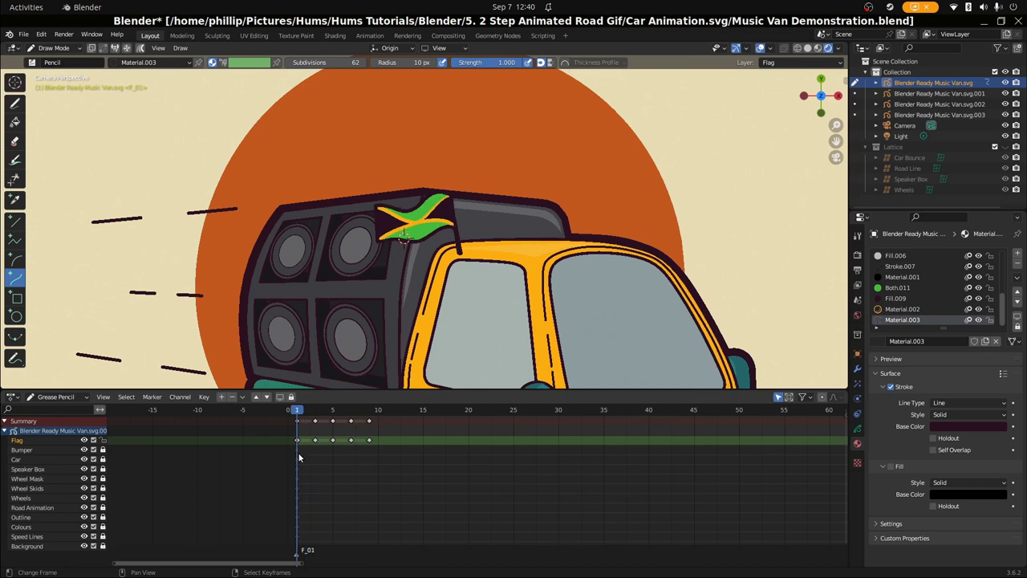
Step: Set the custom range end to frame 9 in the flag's Time Offset modifier
{"action": "left_click", "coordinate": [857, 429]}
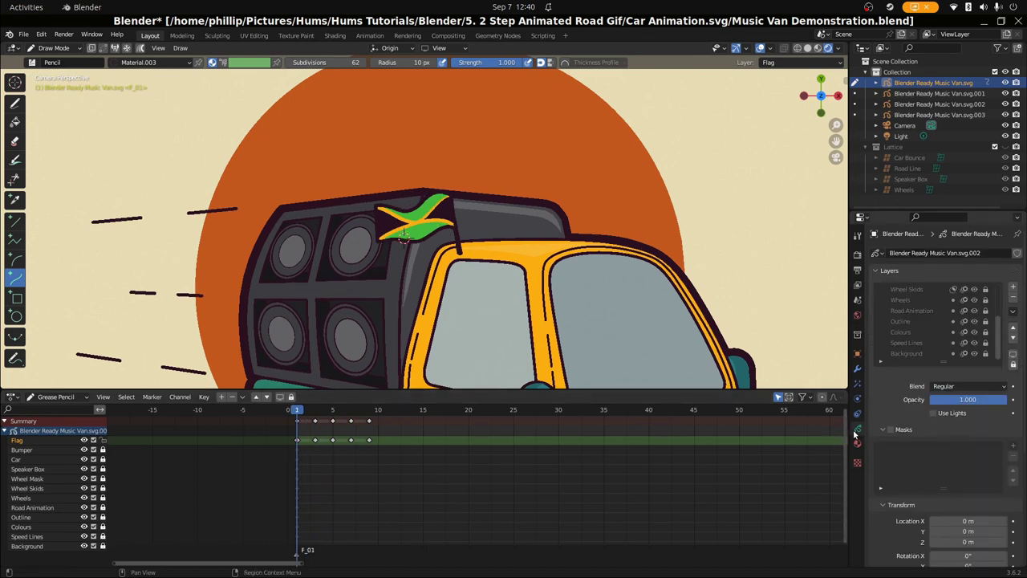
{"action": "left_click", "coordinate": [857, 368]}
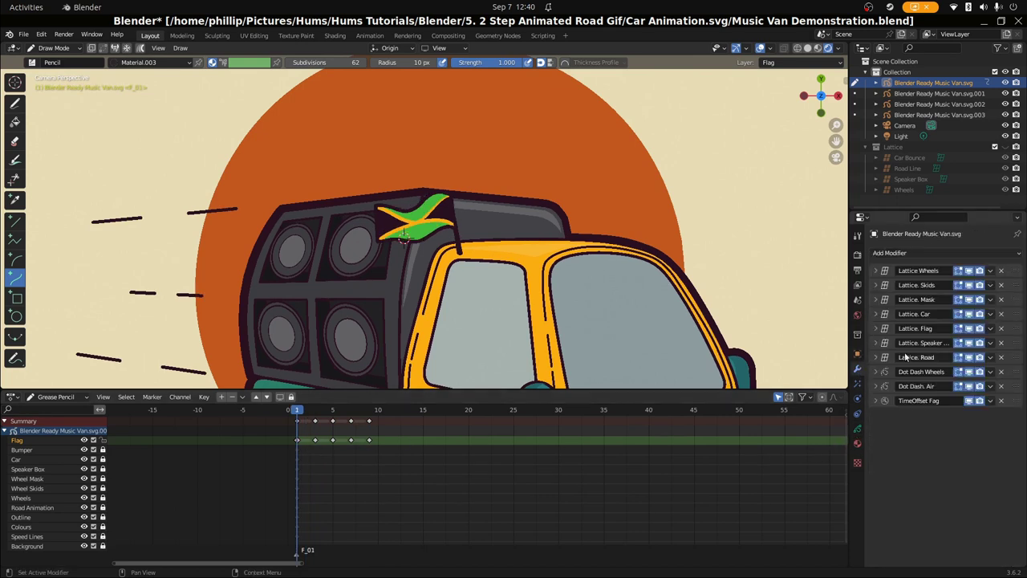
{"action": "left_click", "coordinate": [876, 401]}
{"action": "left_click", "coordinate": [876, 402]}
{"action": "left_click", "coordinate": [912, 258]}
{"action": "left_click", "coordinate": [876, 400]}
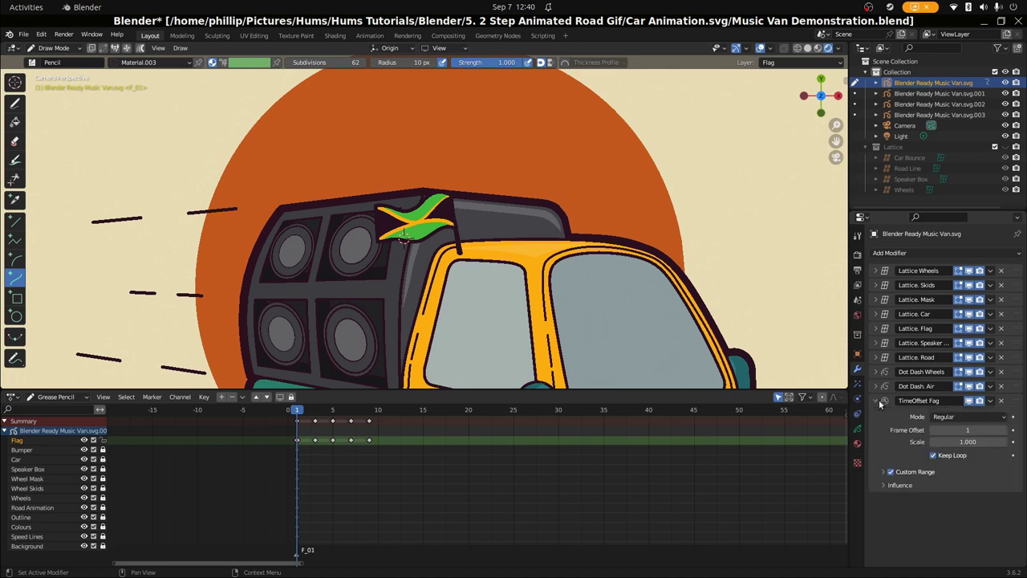
{"action": "left_click", "coordinate": [883, 472]}
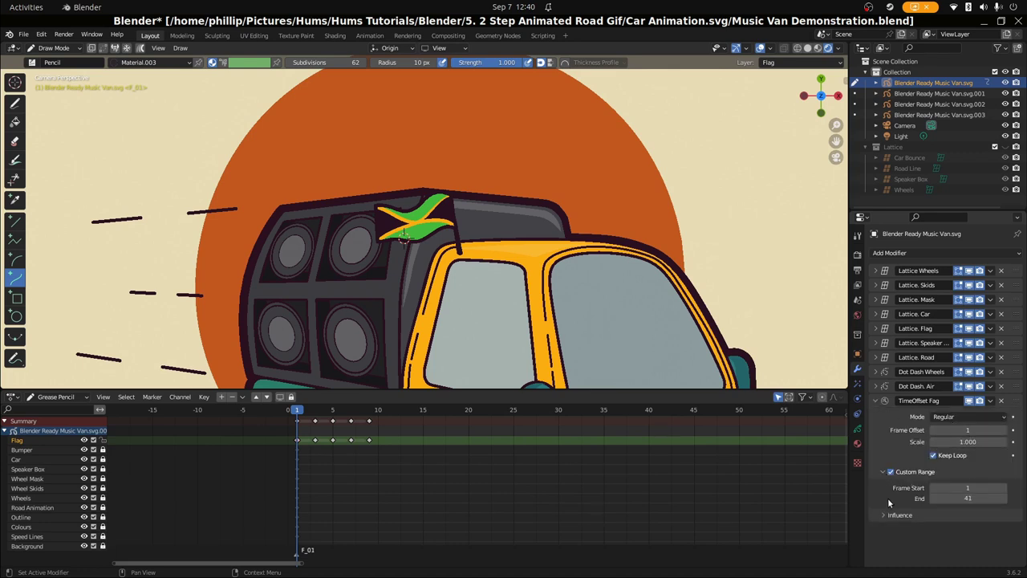
{"action": "left_click", "coordinate": [884, 515]}
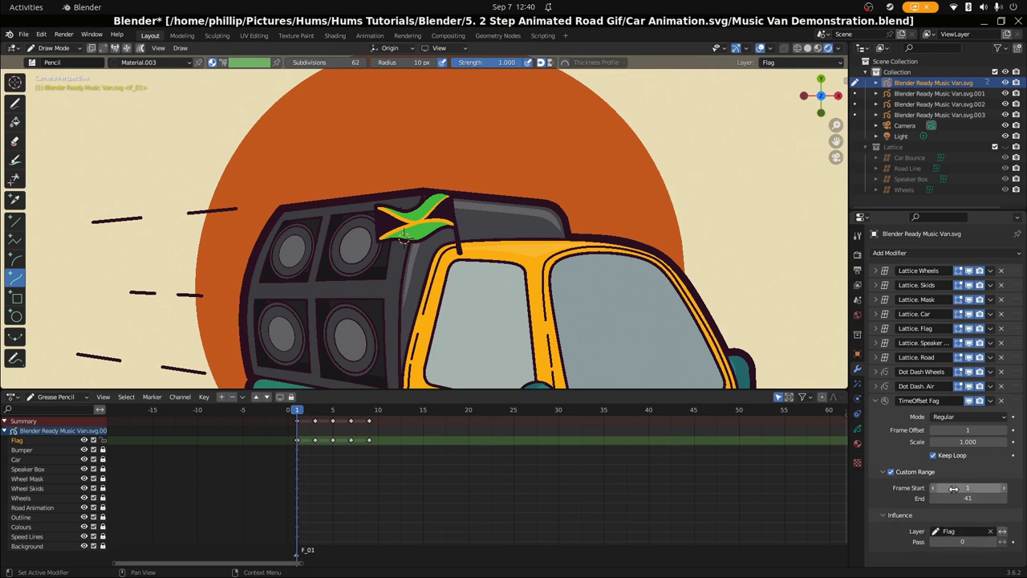
{"action": "left_click", "coordinate": [977, 500]}
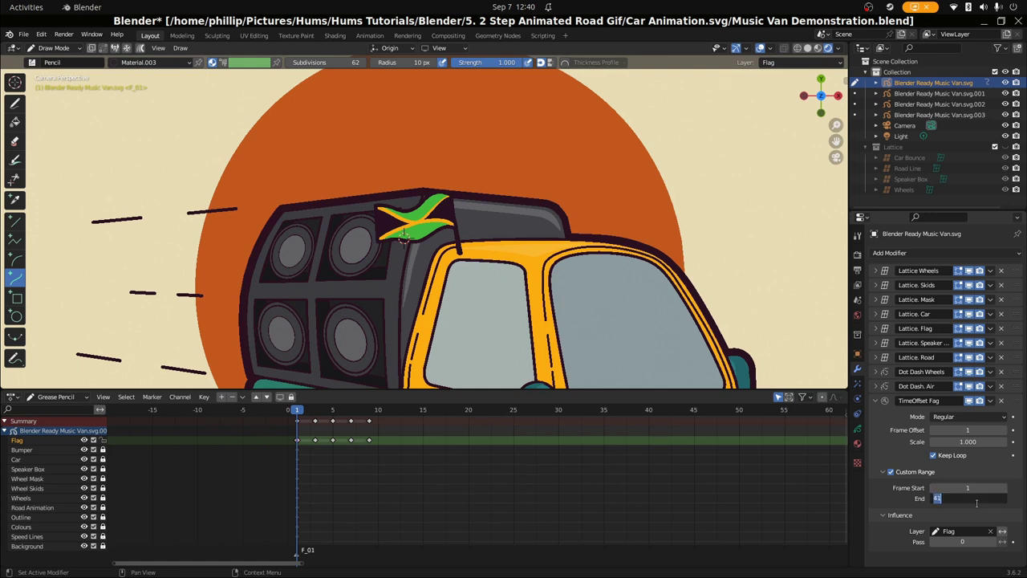
{"action": "type", "text": "9"}
{"action": "key", "text": "Return"}
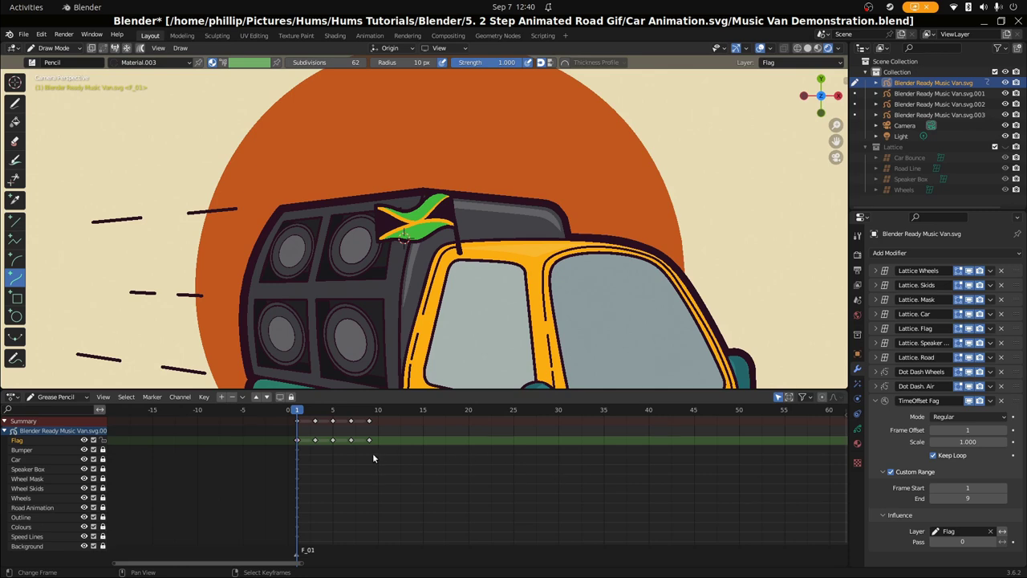
Step: Play the full van animation to check the looping flag, and save the file
{"action": "key", "text": "space"}
{"action": "scroll", "coordinate": [406, 332], "scroll_direction": "down", "scroll_amount": 5}
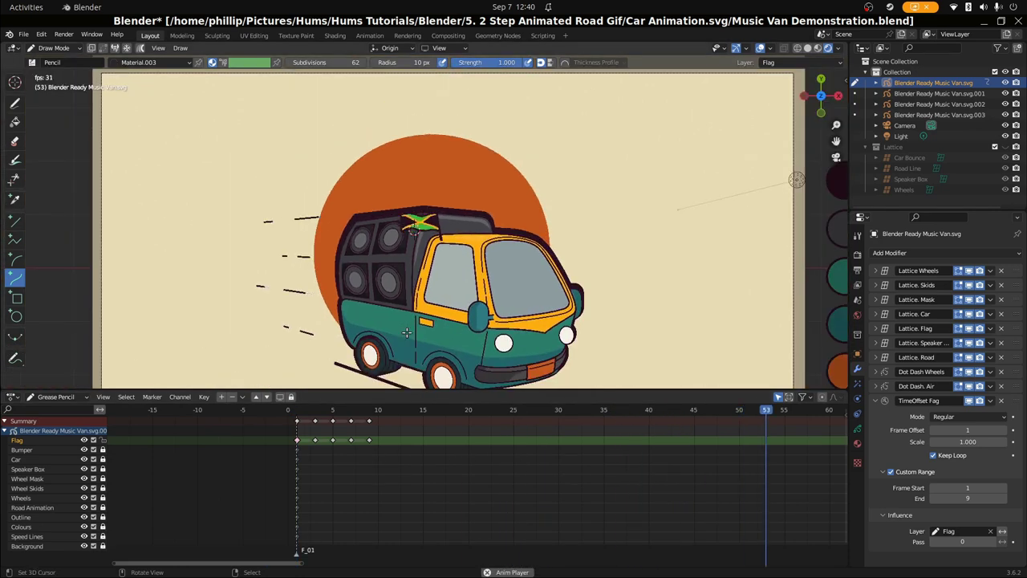
{"action": "scroll", "coordinate": [406, 333], "scroll_direction": "down", "scroll_amount": 2}
{"action": "scroll", "coordinate": [407, 333], "scroll_direction": "up", "scroll_amount": 2}
{"action": "scroll", "coordinate": [406, 332], "scroll_direction": "down", "scroll_amount": 3}
{"action": "key", "text": "space"}
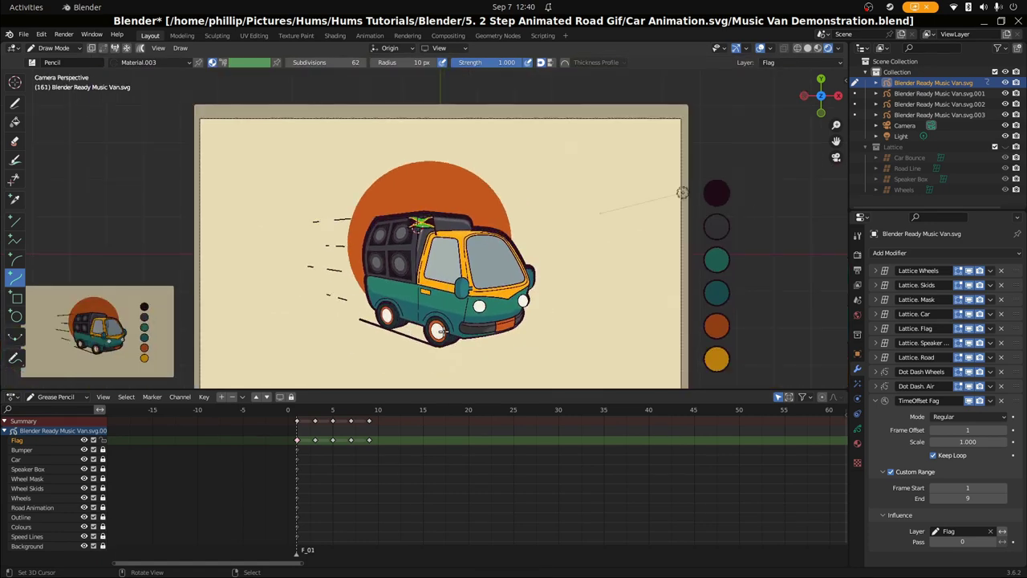
{"action": "scroll", "coordinate": [479, 352], "scroll_direction": "up", "scroll_amount": 3}
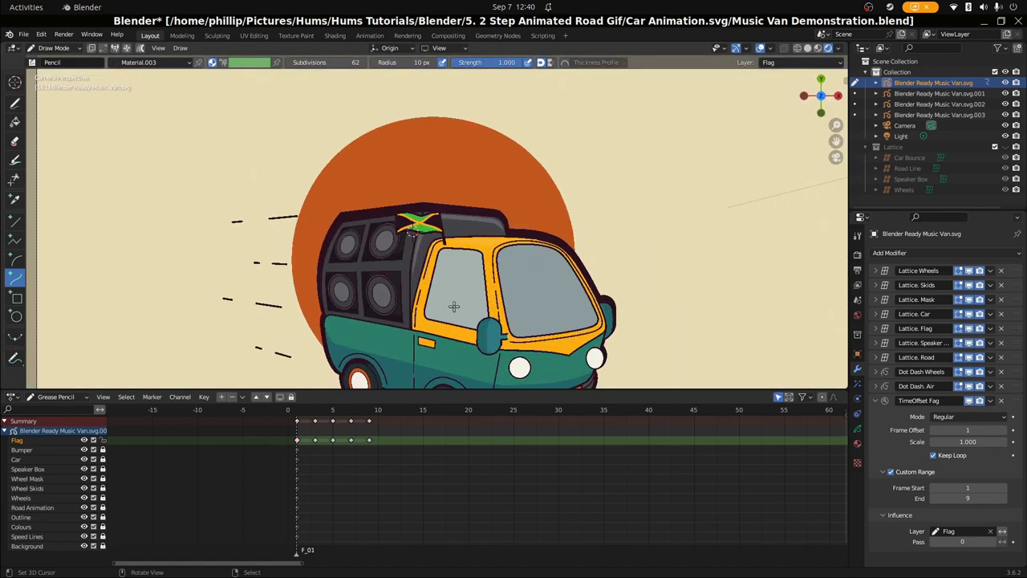
{"action": "scroll", "coordinate": [452, 305], "scroll_direction": "down", "scroll_amount": 2}
{"action": "key", "text": "space"}
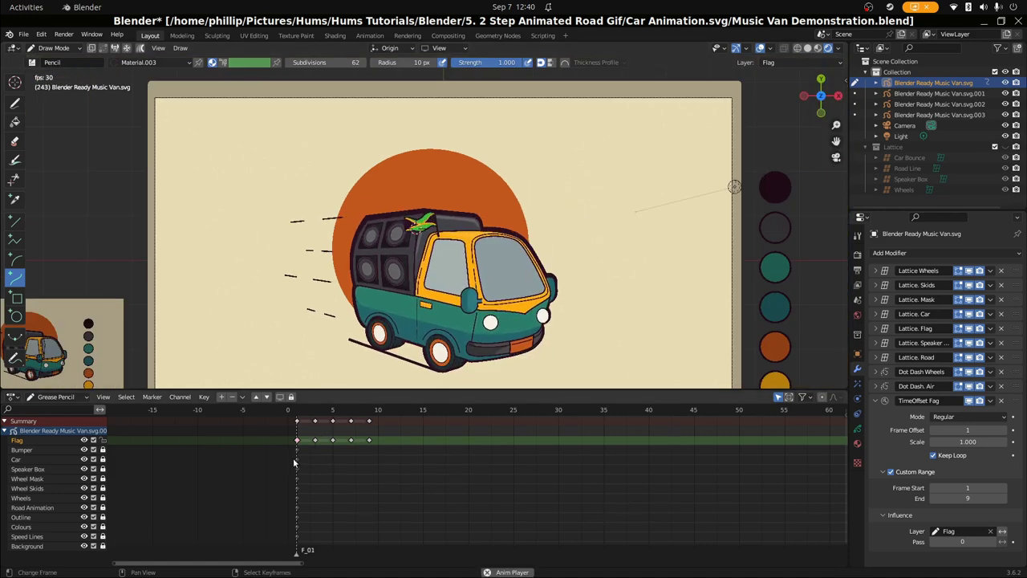
{"action": "key", "text": "space"}
{"action": "key", "text": "ctrl+s"}
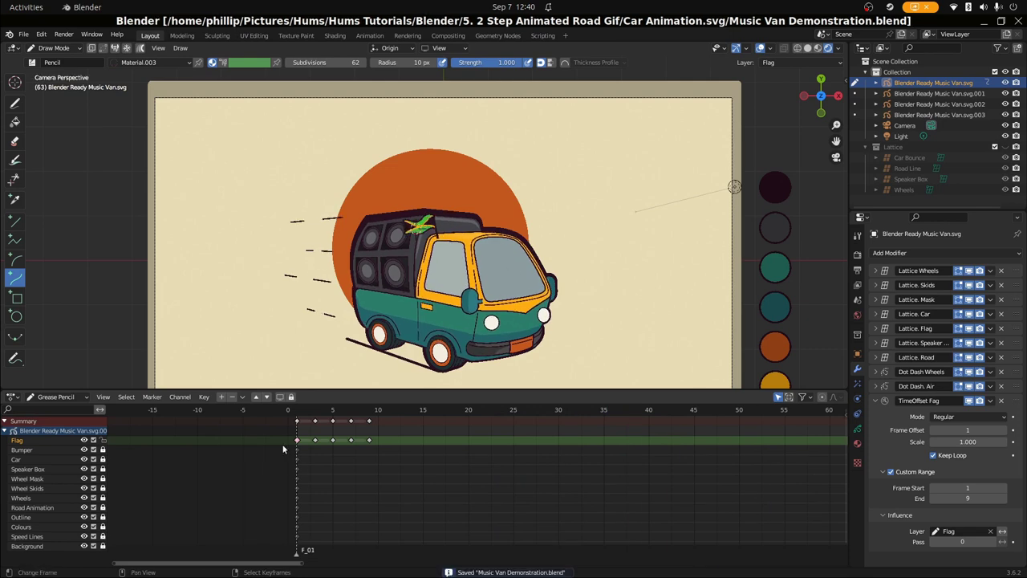
Step: Switch to the Music Van Tutorial.blend file and play its van animation from frame 2
{"action": "left_click", "coordinate": [31, 7]}
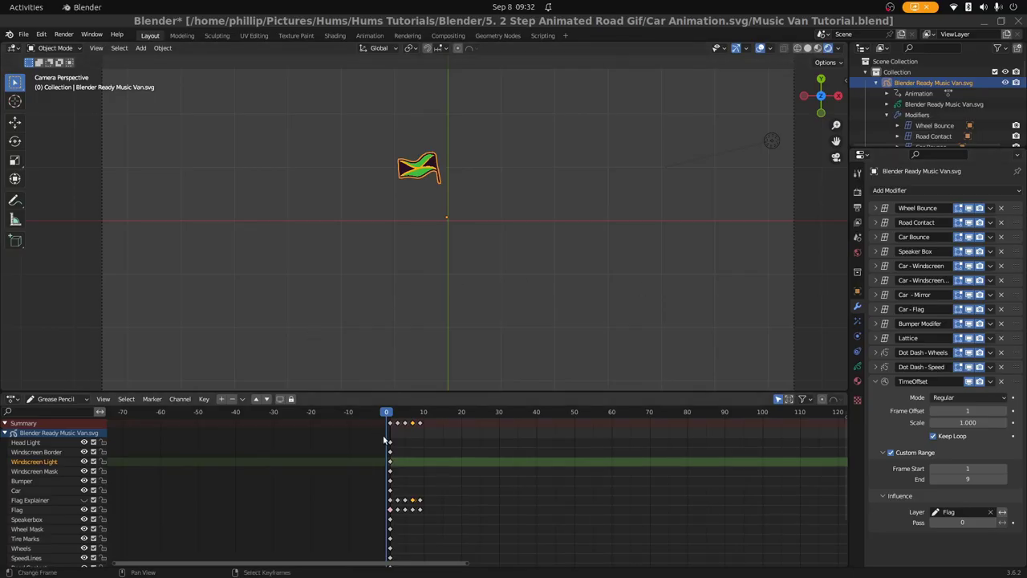
{"action": "left_click_drag", "start_coordinate": [386, 440], "coordinate": [392, 439]}
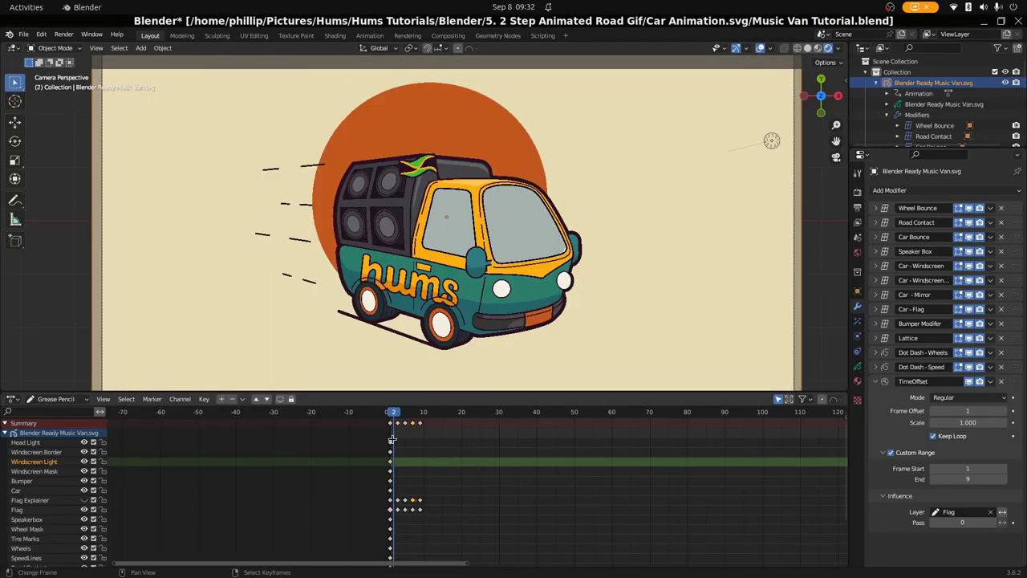
{"action": "key", "text": "space"}
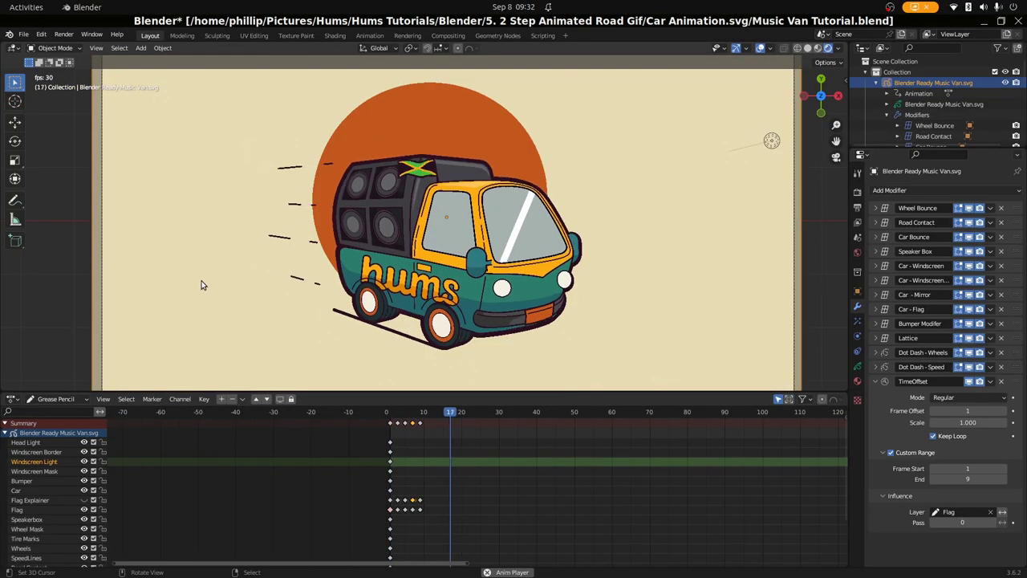